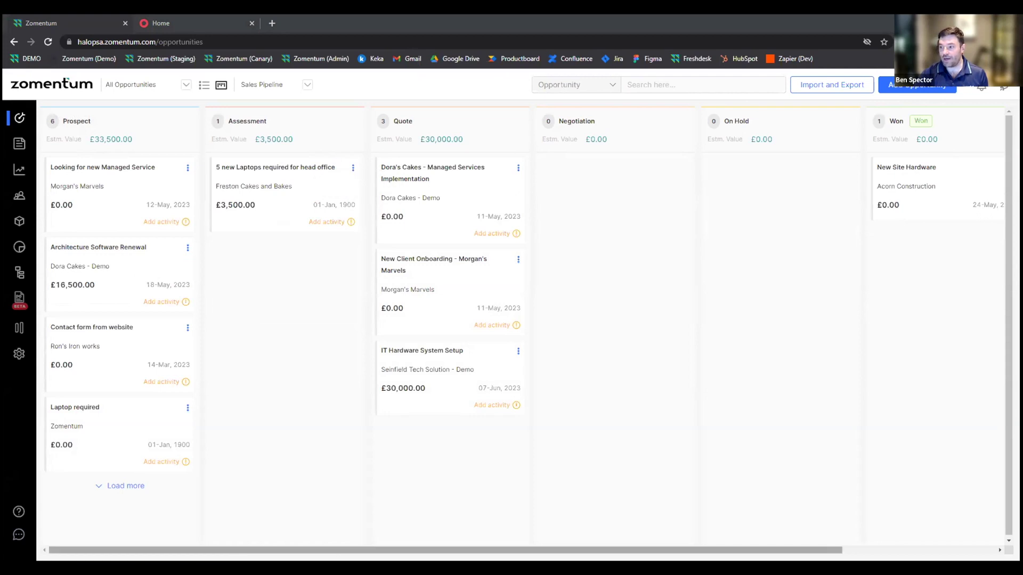
Review the sales pipeline board from Prospect to Lost and view an opportunity's value breakdown.
{"action": "scroll", "coordinate": [522, 320], "scroll_direction": "right", "scroll_amount": 4}
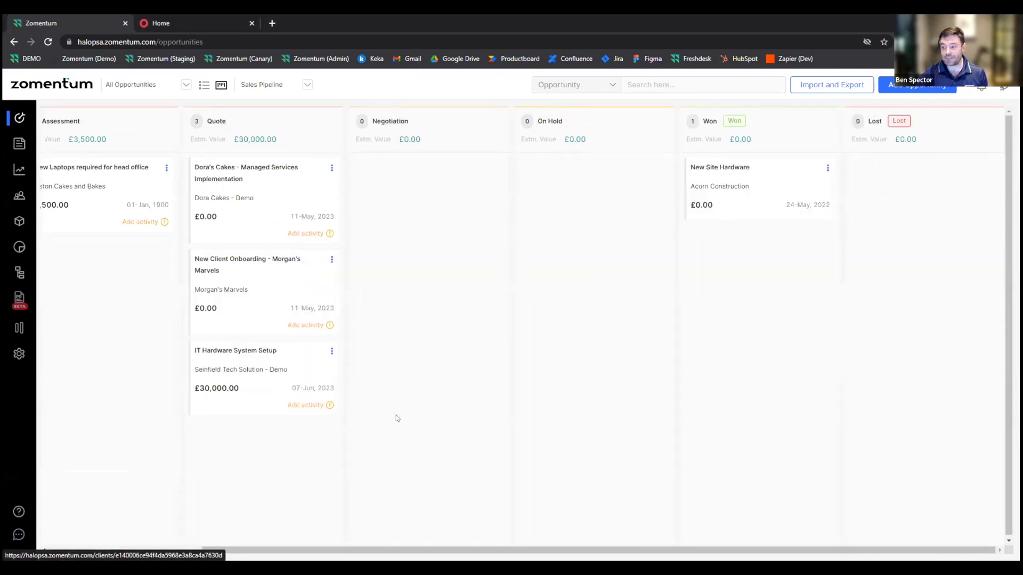
{"action": "scroll", "coordinate": [429, 274], "scroll_direction": "left", "scroll_amount": 4}
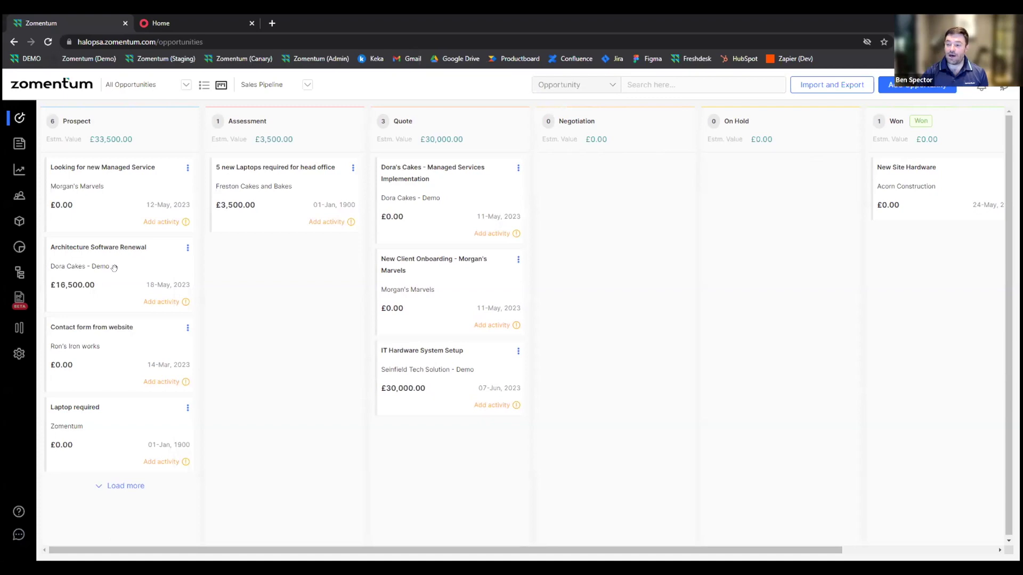
{"action": "mouse_move", "coordinate": [114, 176]}
{"action": "left_mouse_down"}
{"action": "mouse_move", "coordinate": [524, 176]}
{"action": "mouse_move", "coordinate": [253, 160]}
{"action": "mouse_move", "coordinate": [110, 188]}
{"action": "left_mouse_up"}
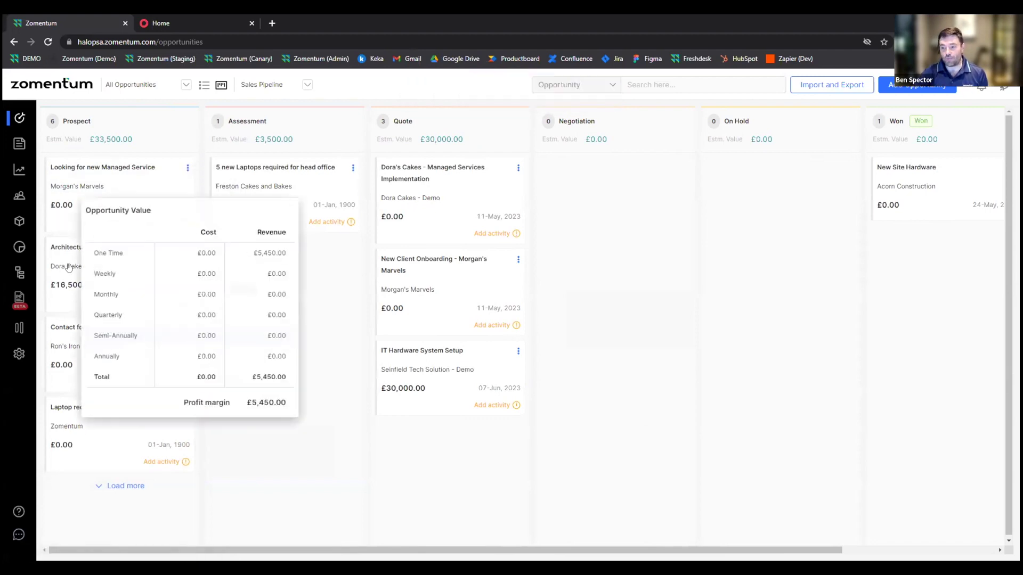
{"action": "mouse_move", "coordinate": [73, 283]}
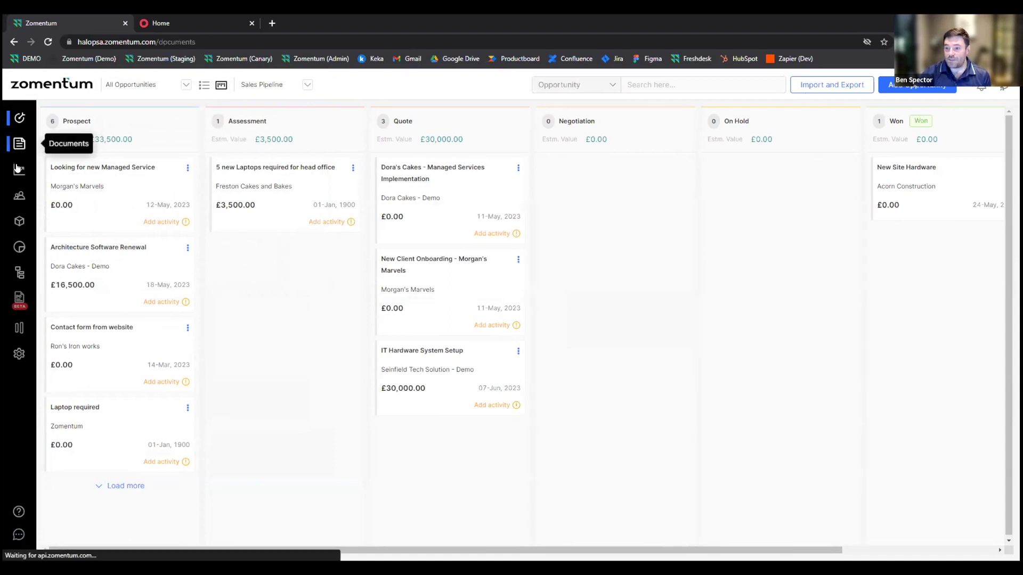
Open the documents list, view the document types offered for a new document, and close the form without creating one.
{"action": "left_click", "coordinate": [19, 143]}
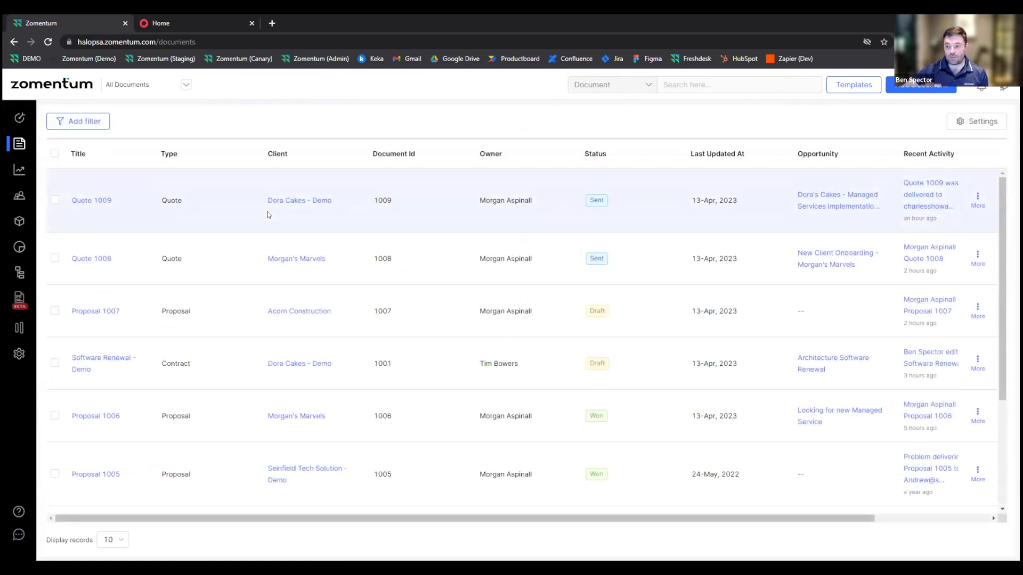
{"action": "left_click", "coordinate": [920, 86]}
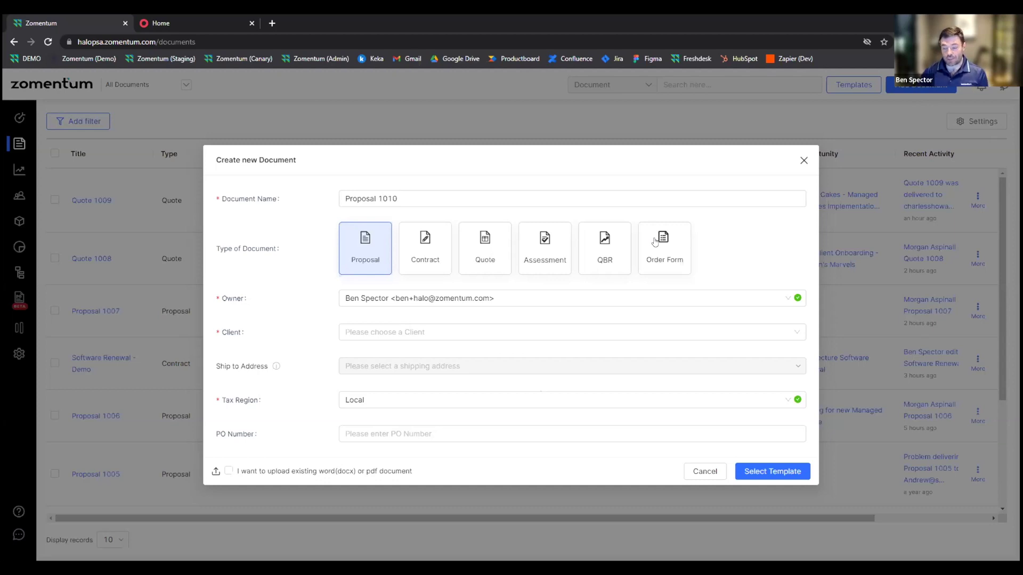
{"action": "left_click", "coordinate": [804, 161]}
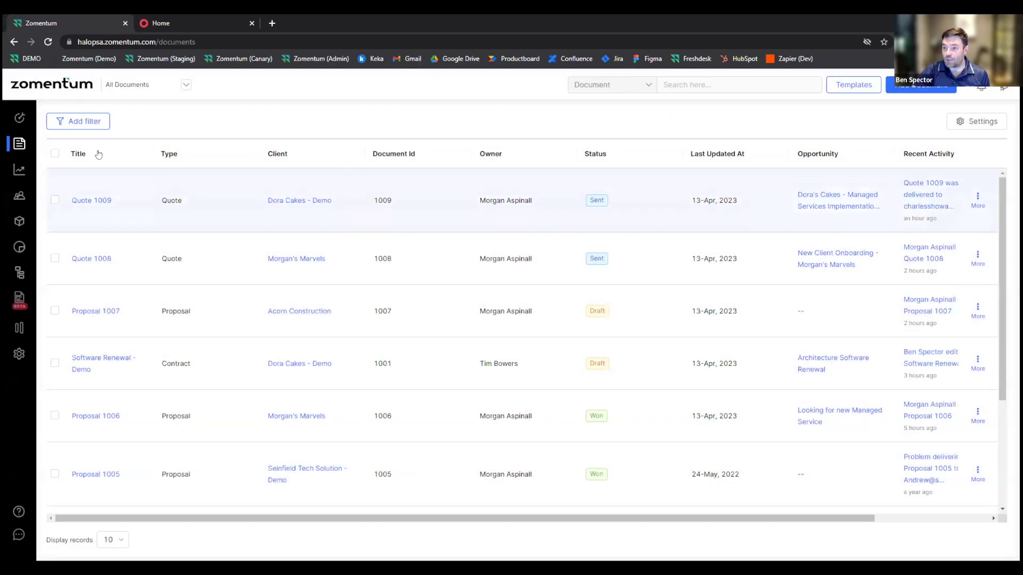
Start a new opportunity in the sales pipeline titled "Managed Services Proposal".
{"action": "left_click", "coordinate": [20, 118]}
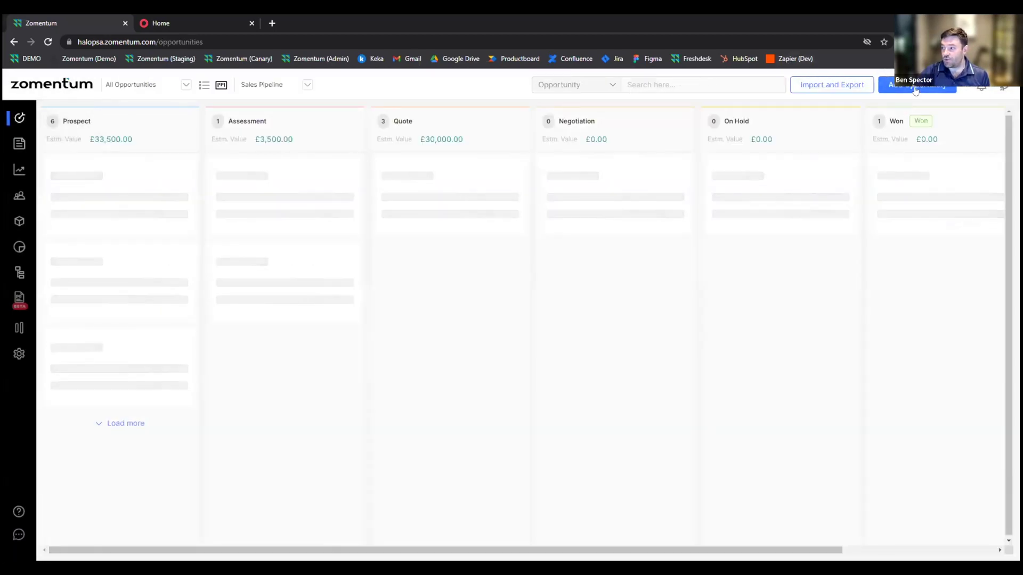
{"action": "left_click", "coordinate": [914, 87]}
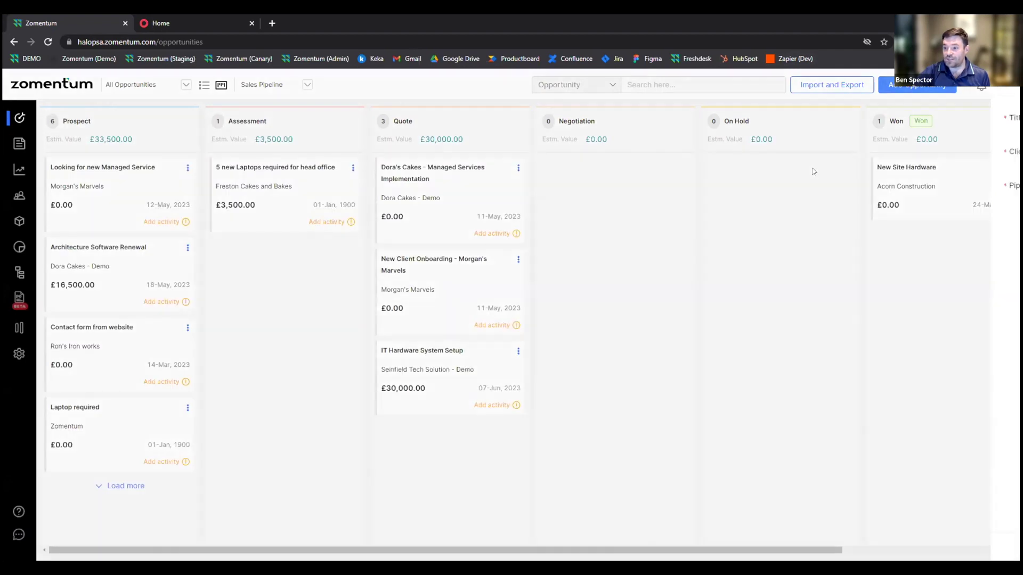
{"action": "left_click", "coordinate": [702, 118]}
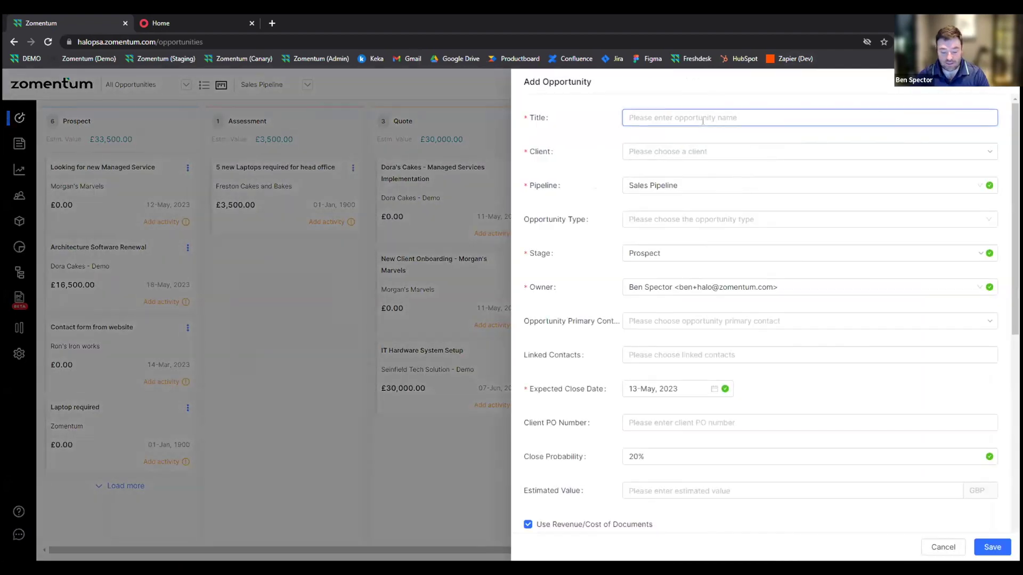
{"action": "type", "text": "Managed Servic"}
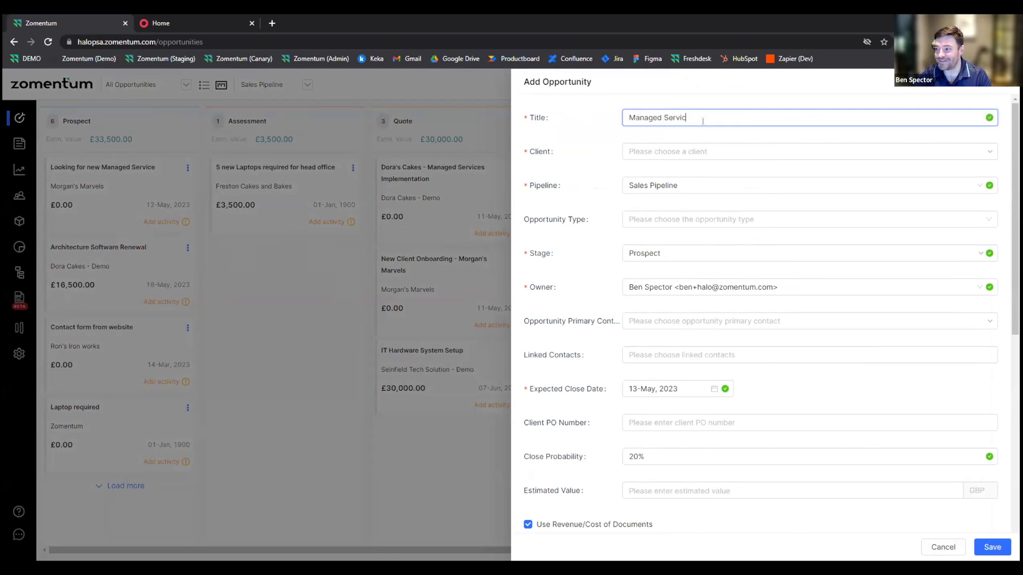
{"action": "type", "text": "es Proposal"}
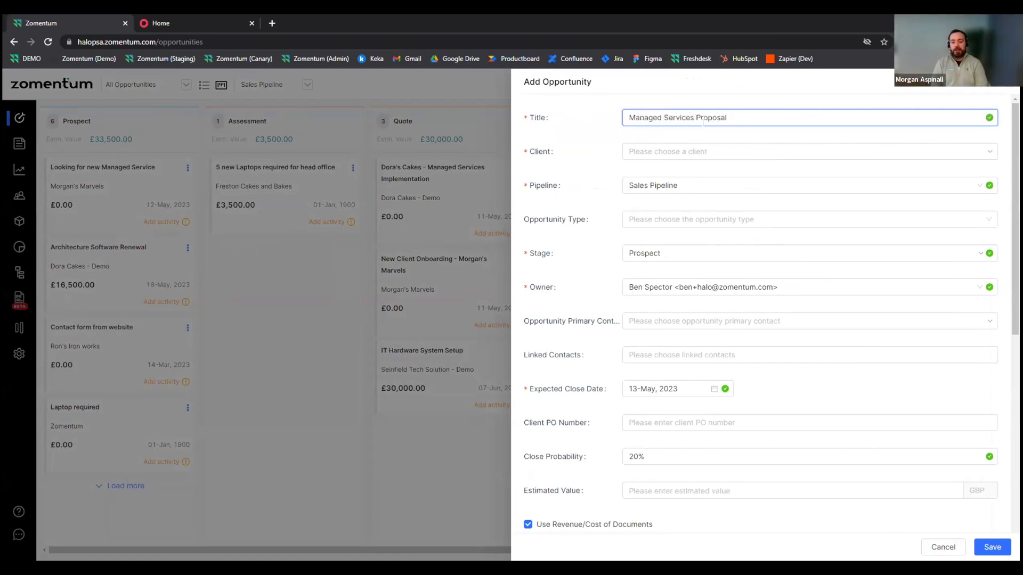
Assign the opportunity to client Morgan's Marvels, with opportunity type Managed Service and stage Prospect.
{"action": "left_click", "coordinate": [693, 152]}
{"action": "left_click", "coordinate": [679, 187]}
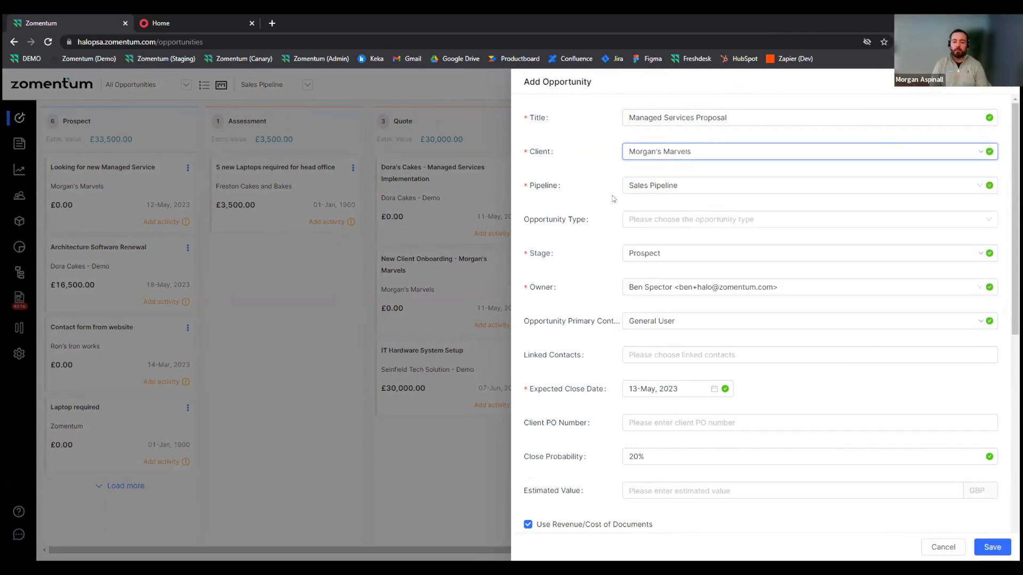
{"action": "left_click", "coordinate": [642, 219]}
{"action": "scroll", "coordinate": [696, 269], "scroll_direction": "down", "scroll_amount": 1}
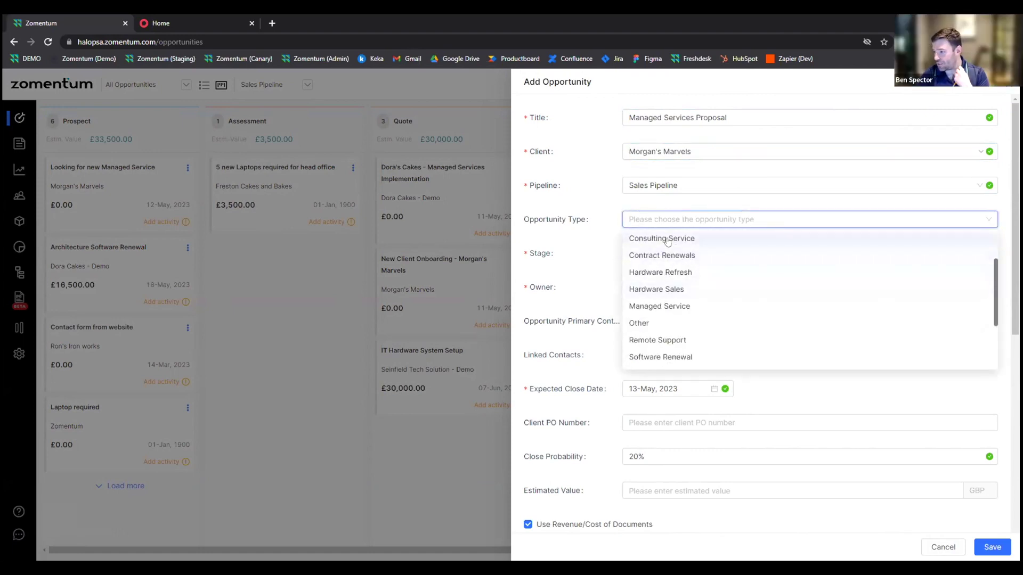
{"action": "left_click", "coordinate": [667, 308]}
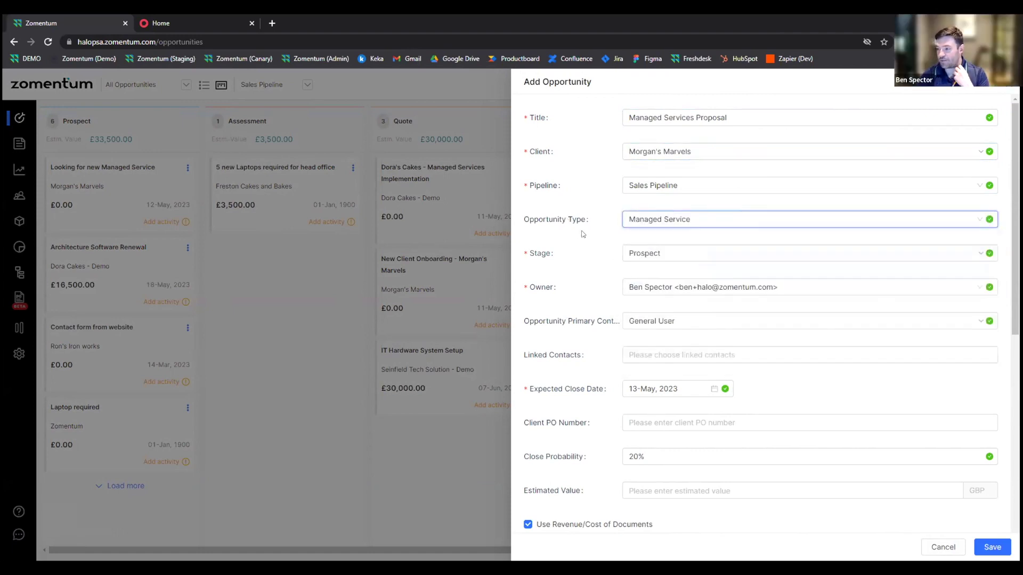
{"action": "left_click", "coordinate": [655, 250]}
{"action": "left_click", "coordinate": [644, 274]}
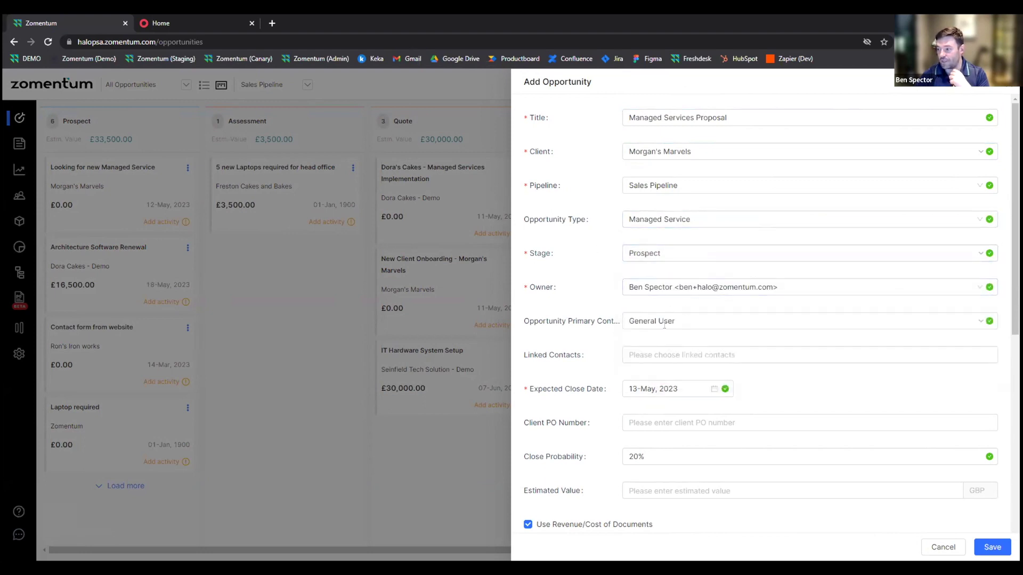
Set the opportunity's close probability to 75%.
{"action": "scroll", "coordinate": [649, 293], "scroll_direction": "down", "scroll_amount": 2}
{"action": "left_click", "coordinate": [645, 350]}
{"action": "type", "text": "75"}
{"action": "left_click", "coordinate": [597, 351]}
{"action": "scroll", "coordinate": [656, 407], "scroll_direction": "down", "scroll_amount": 2}
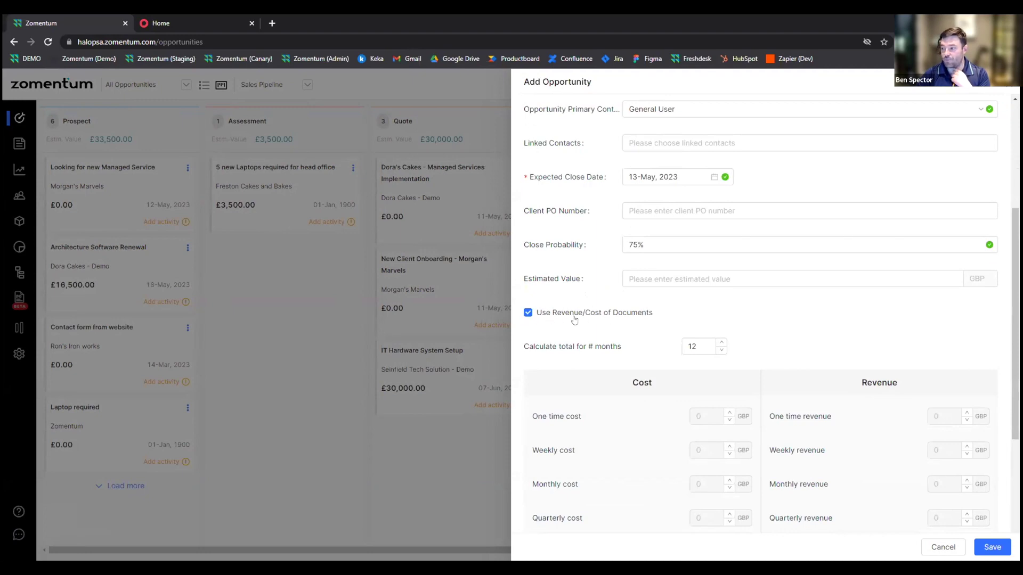
{"action": "left_click", "coordinate": [704, 349]}
{"action": "scroll", "coordinate": [697, 340], "scroll_direction": "down", "scroll_amount": 2}
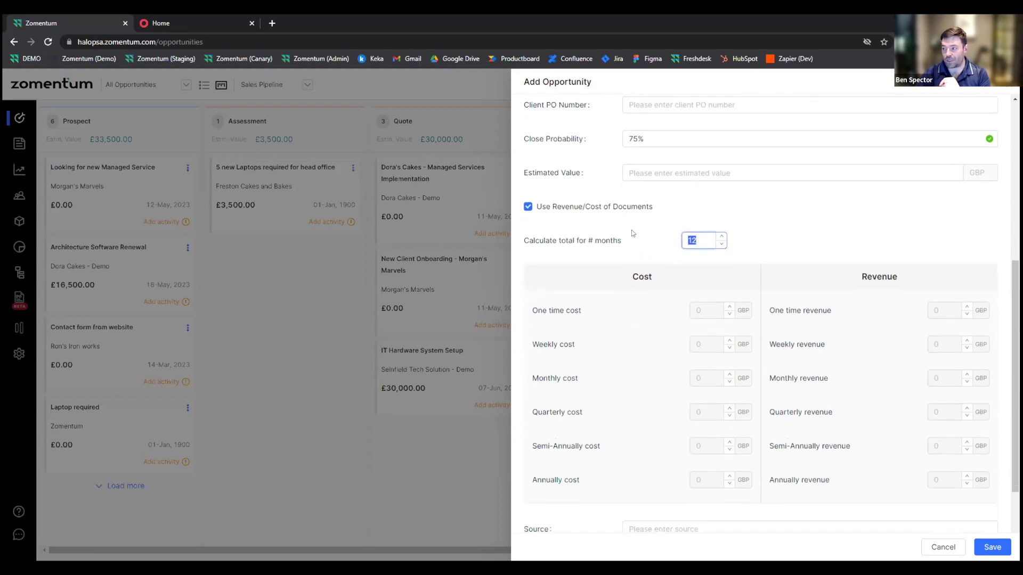
Set the Halo ticket type to Opportunity, leave vendor sharing off, and save the new opportunity.
{"action": "scroll", "coordinate": [728, 297], "scroll_direction": "down", "scroll_amount": 2}
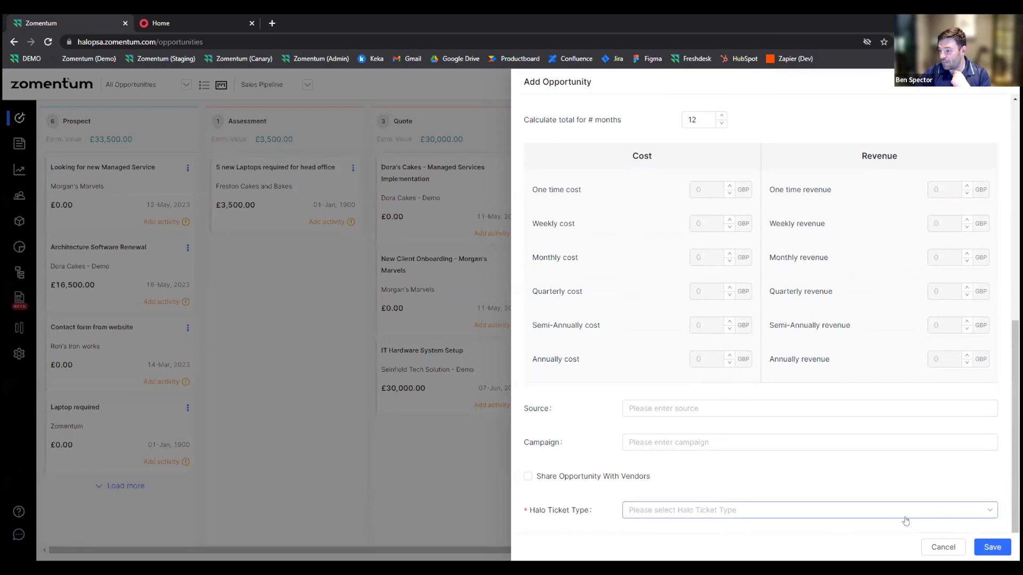
{"action": "left_click", "coordinate": [668, 512]}
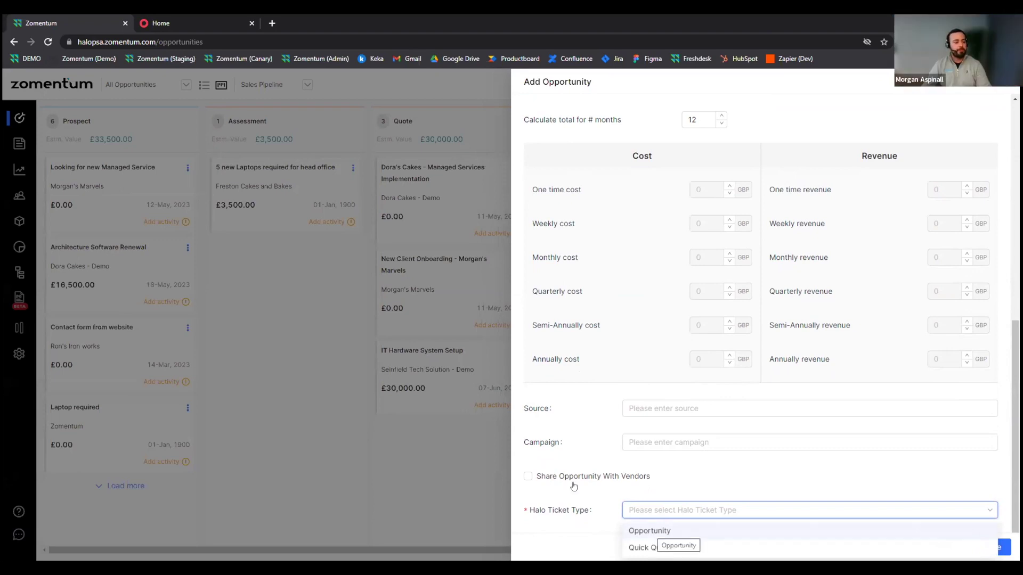
{"action": "left_click", "coordinate": [651, 531]}
{"action": "left_click", "coordinate": [592, 477]}
{"action": "left_click", "coordinate": [592, 478]}
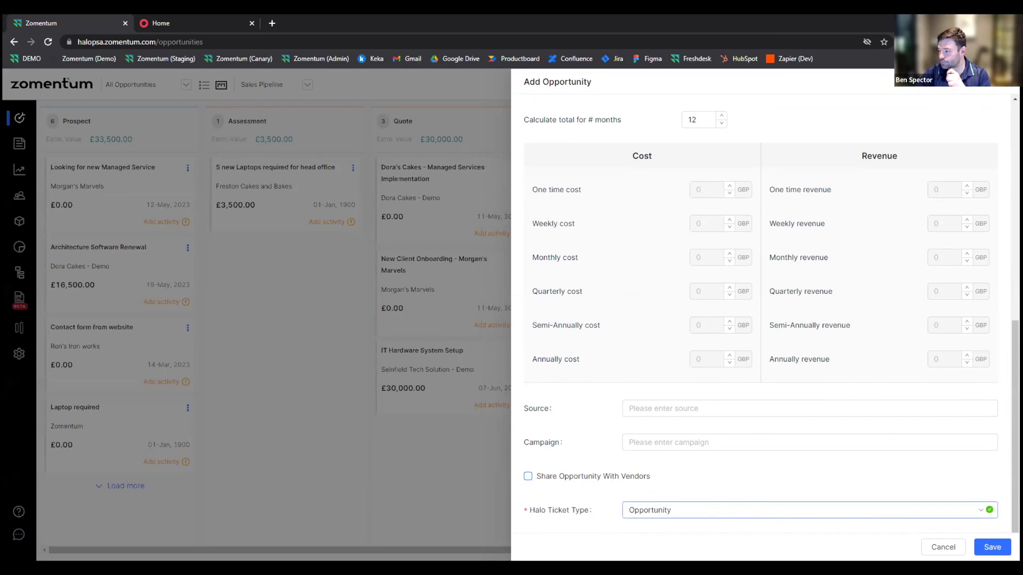
{"action": "left_click", "coordinate": [600, 509]}
{"action": "key", "text": "Return"}
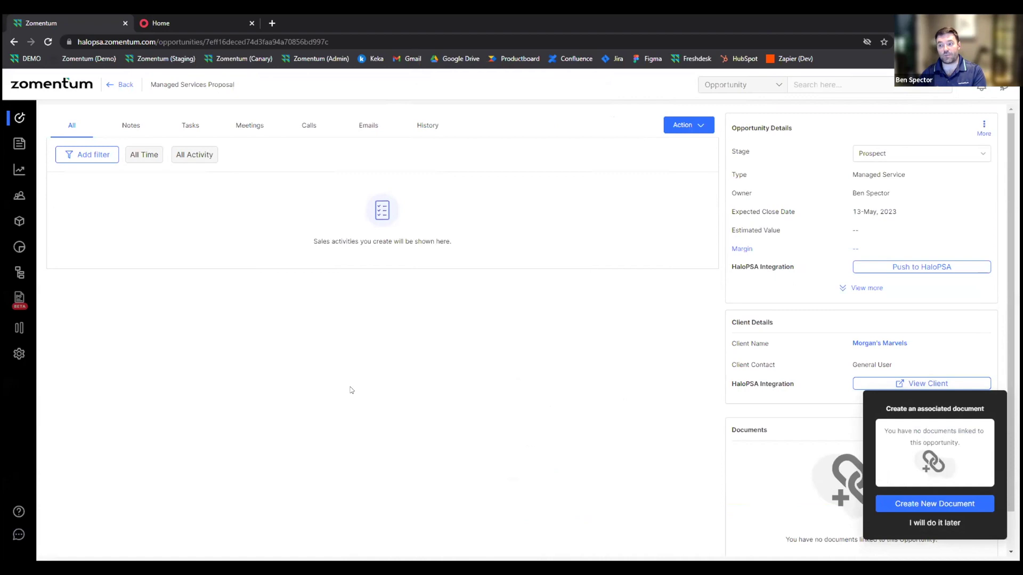
Examine the new opportunity's emails, meetings, opportunity details and client details.
{"action": "left_click", "coordinate": [362, 127]}
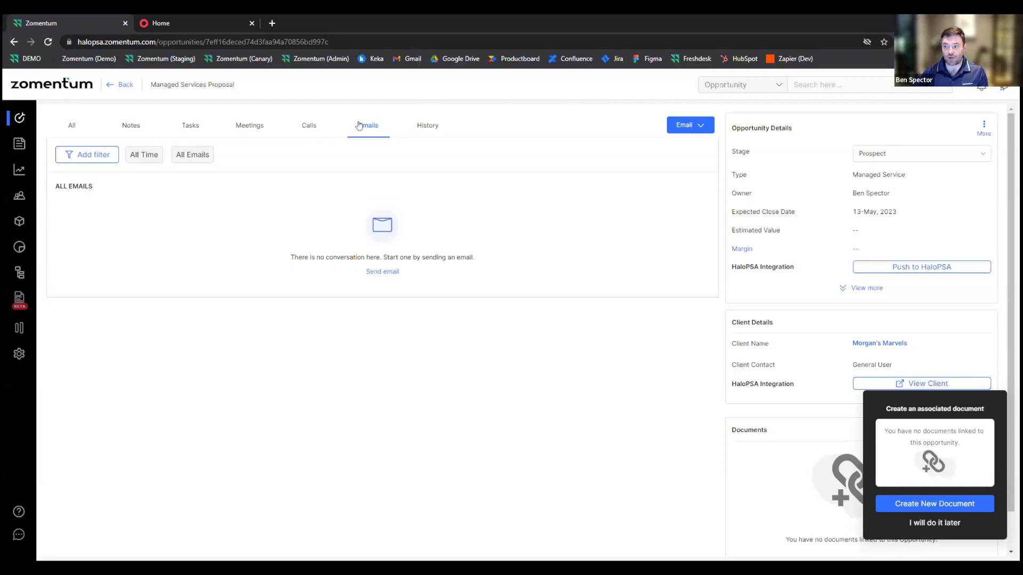
{"action": "left_click", "coordinate": [253, 127]}
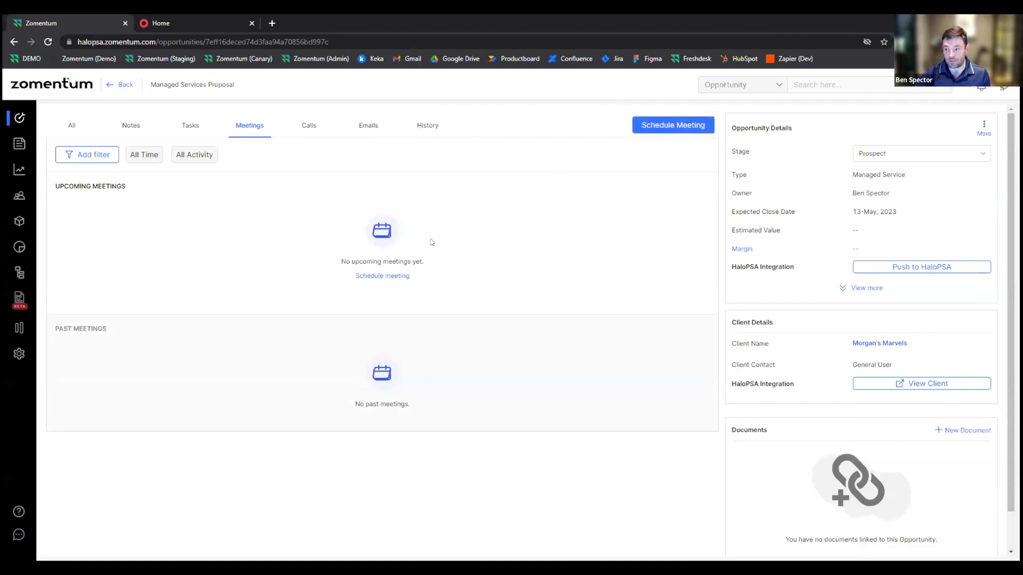
{"action": "scroll", "coordinate": [825, 379], "scroll_direction": "down", "scroll_amount": 1}
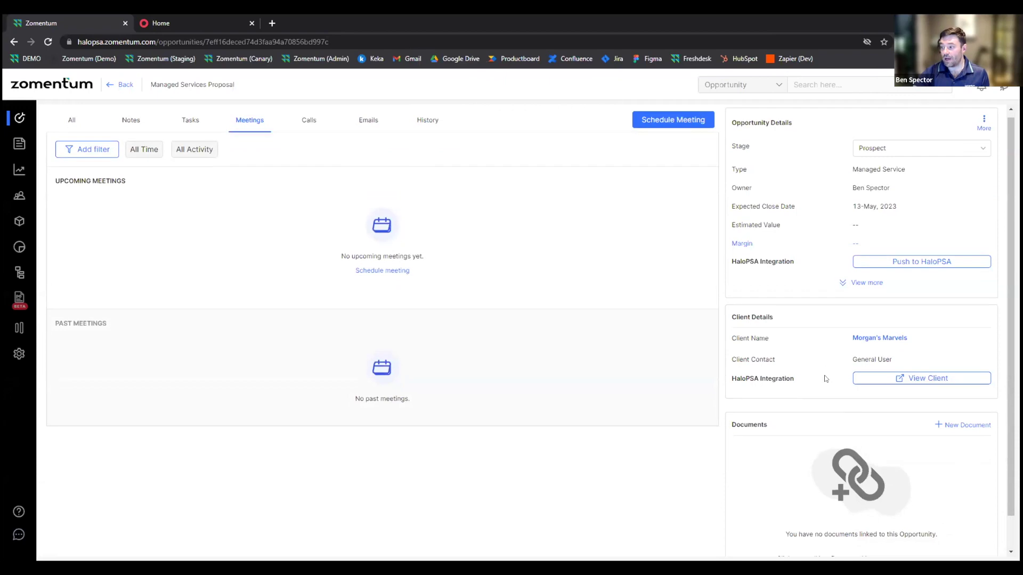
{"action": "scroll", "coordinate": [824, 378], "scroll_direction": "down", "scroll_amount": 1}
{"action": "scroll", "coordinate": [643, 294], "scroll_direction": "up", "scroll_amount": 1}
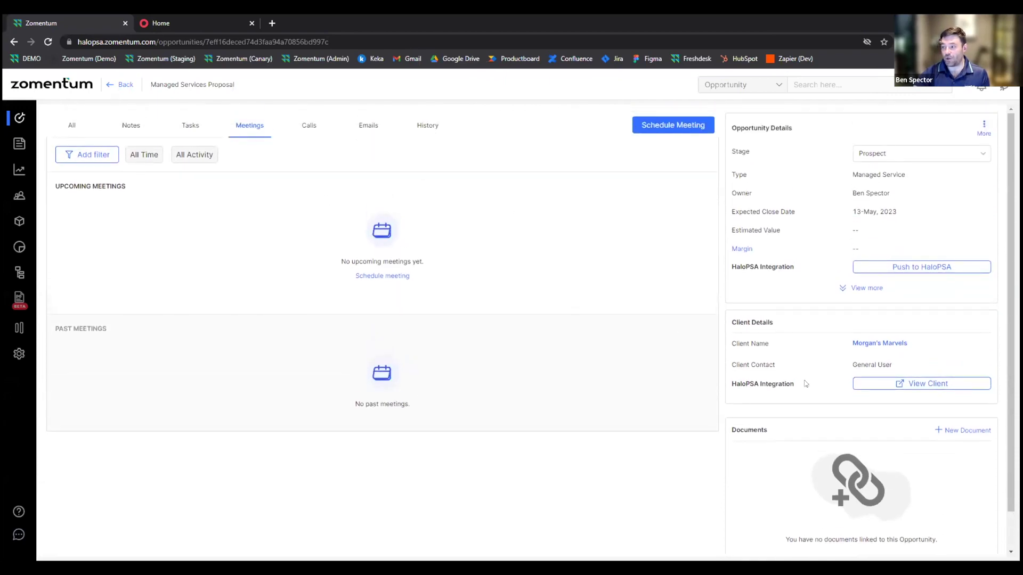
Start a new Proposal document linked to the opportunity and choose one of the client's contacts as recipient.
{"action": "scroll", "coordinate": [806, 384], "scroll_direction": "down", "scroll_amount": 1}
{"action": "left_click", "coordinate": [963, 393]}
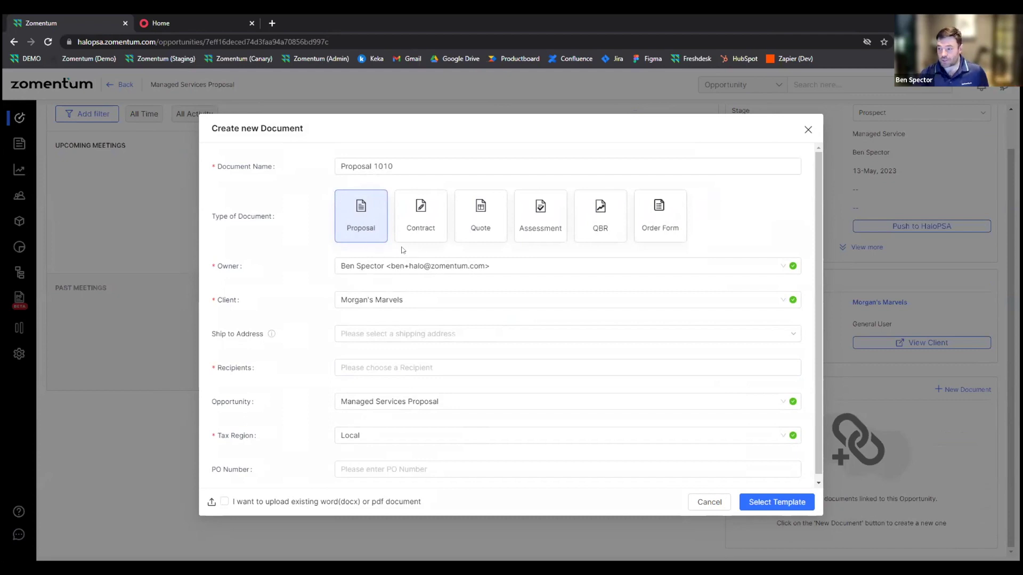
{"action": "left_click", "coordinate": [365, 168]}
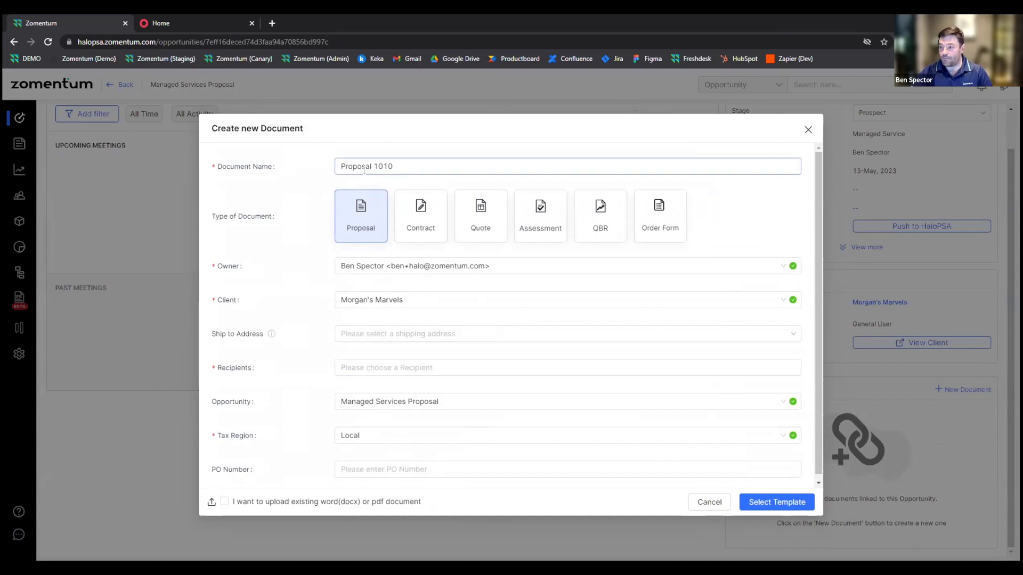
{"action": "left_click", "coordinate": [376, 367]}
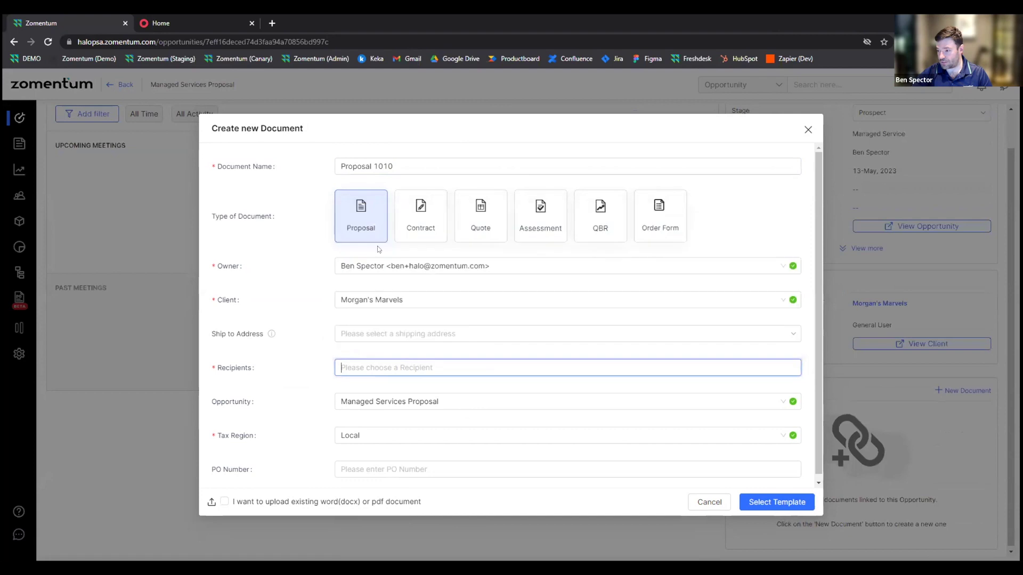
{"action": "left_click", "coordinate": [380, 367]}
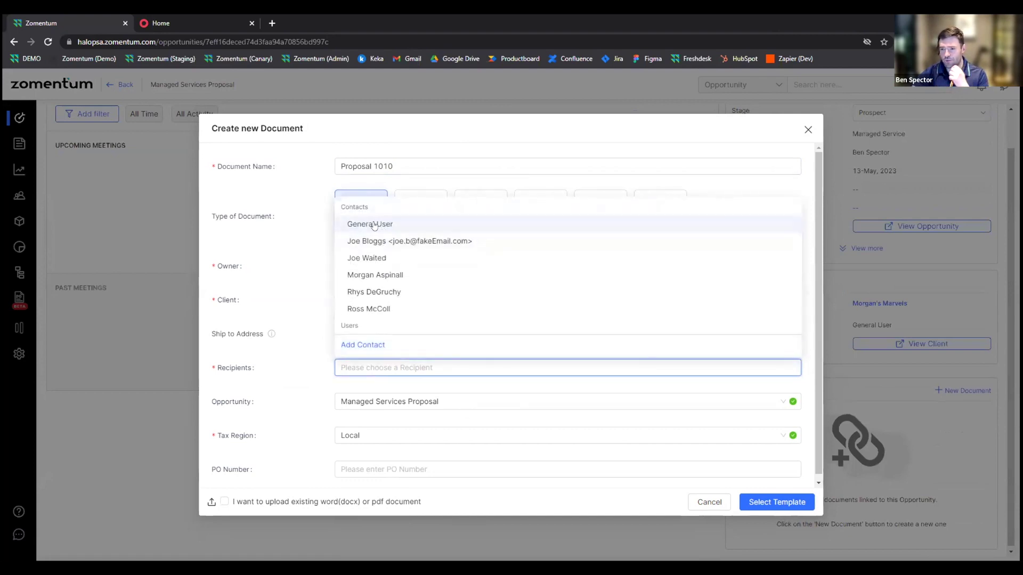
{"action": "left_click", "coordinate": [380, 276]}
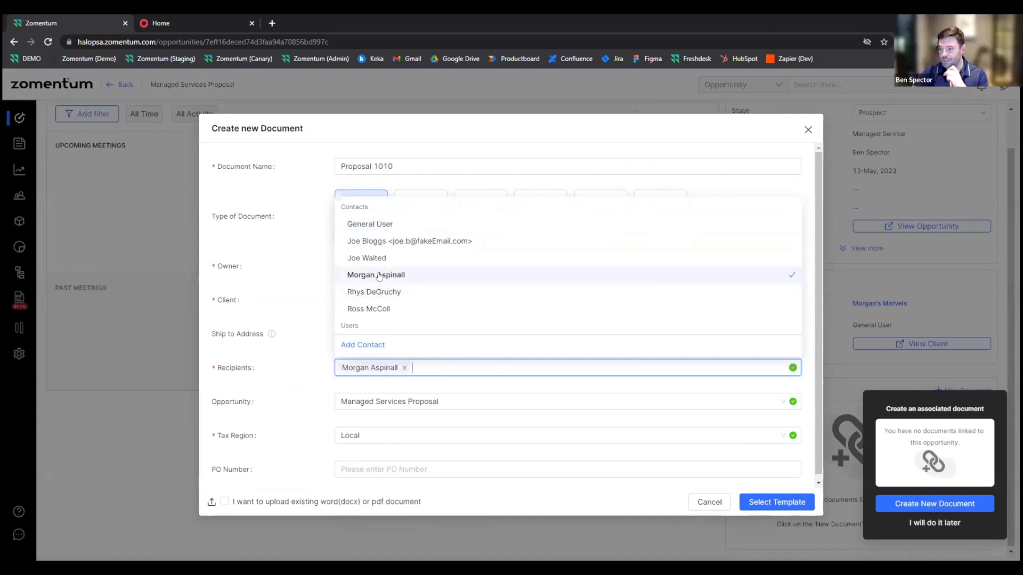
{"action": "left_click", "coordinate": [269, 265]}
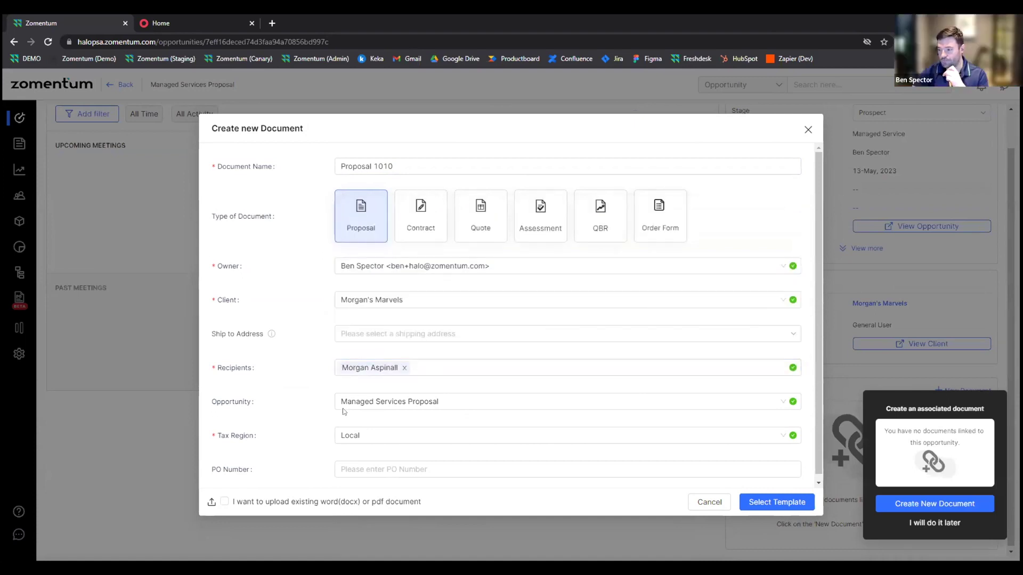
Browse the global proposal templates and create the document from MSP Program Plan Template.
{"action": "left_click", "coordinate": [769, 502]}
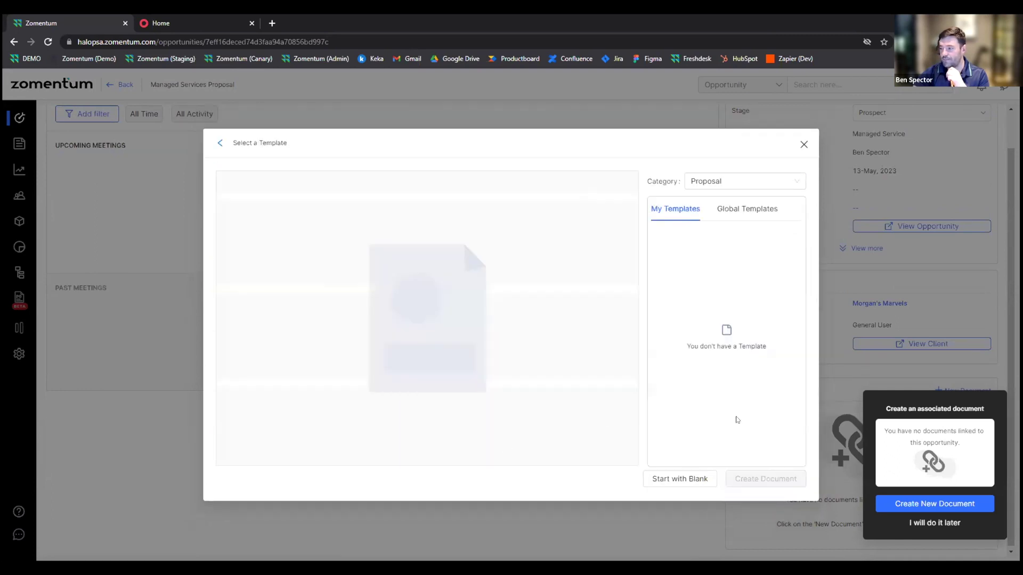
{"action": "left_click", "coordinate": [932, 527]}
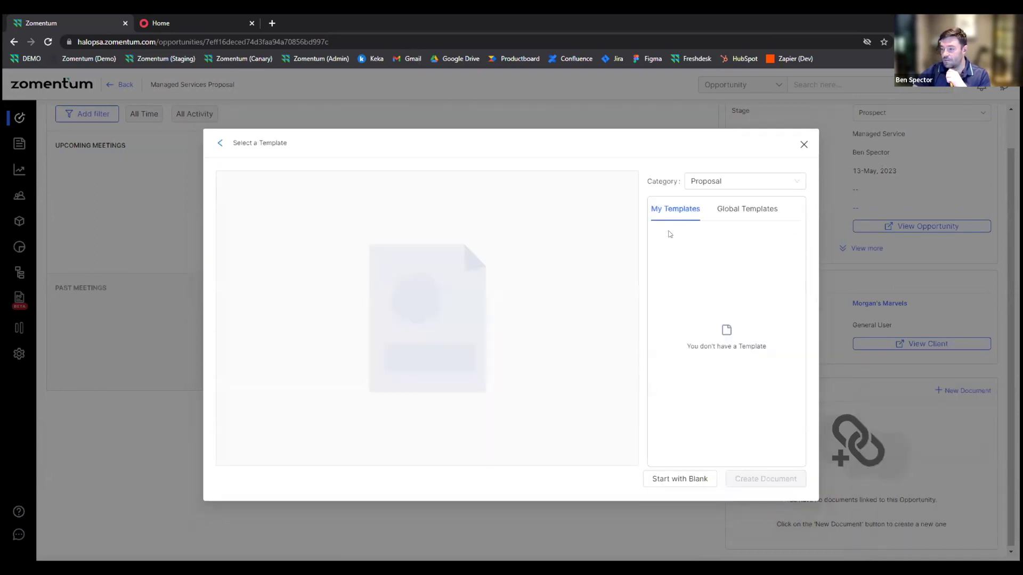
{"action": "left_click", "coordinate": [741, 216]}
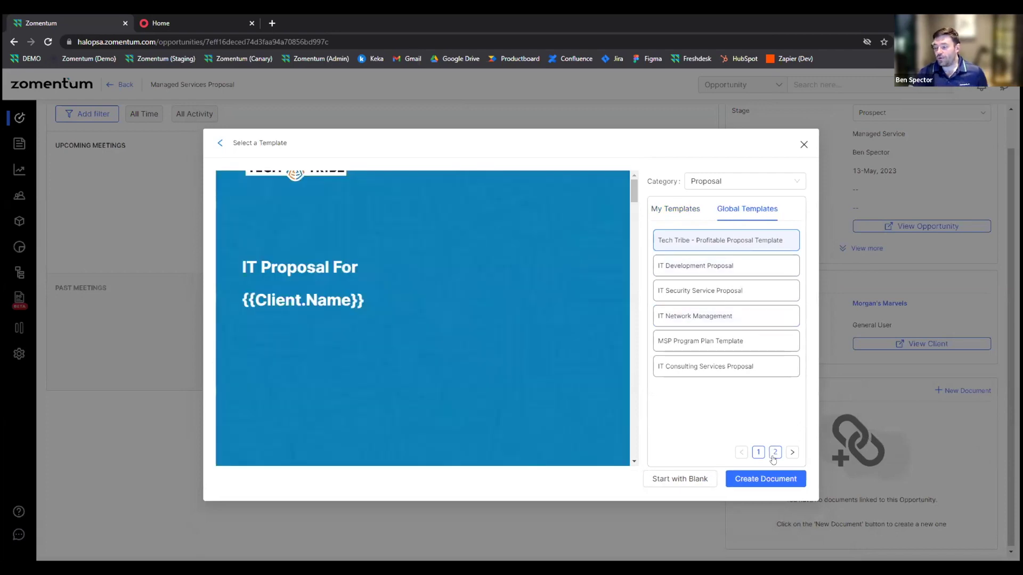
{"action": "left_click", "coordinate": [774, 453]}
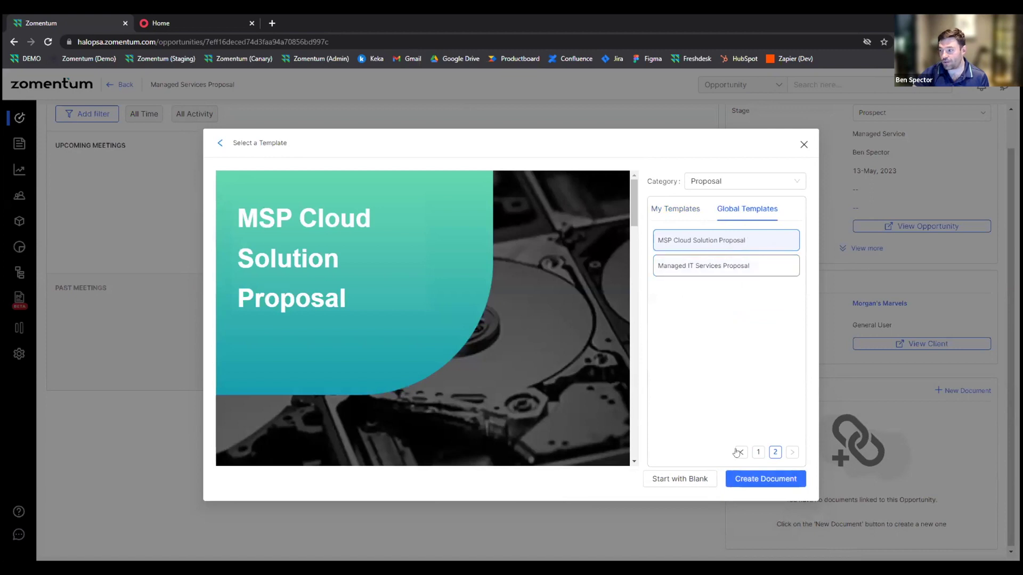
{"action": "left_click", "coordinate": [757, 452]}
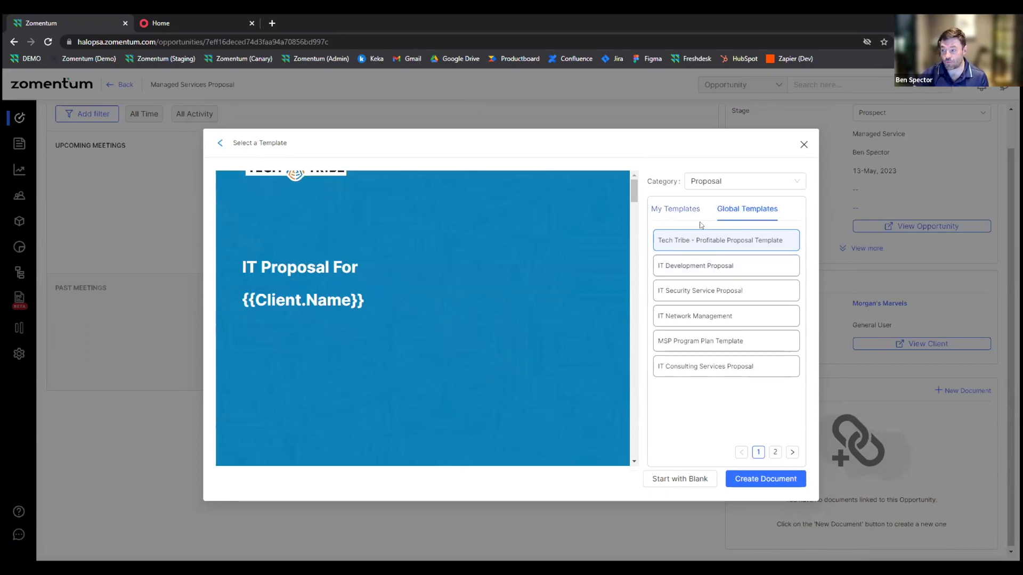
{"action": "left_click", "coordinate": [701, 267]}
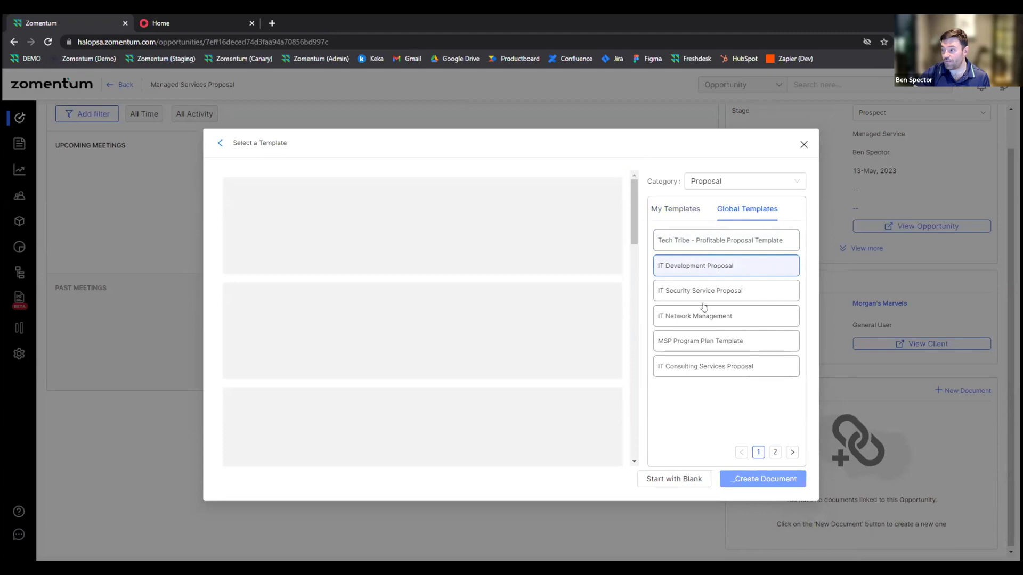
{"action": "left_click", "coordinate": [696, 342]}
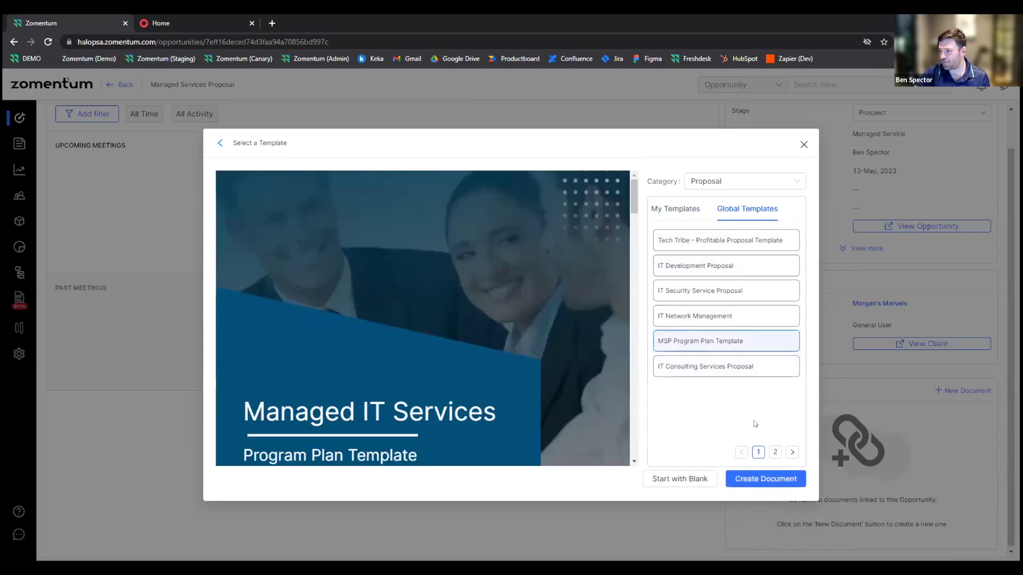
{"action": "left_click", "coordinate": [765, 486]}
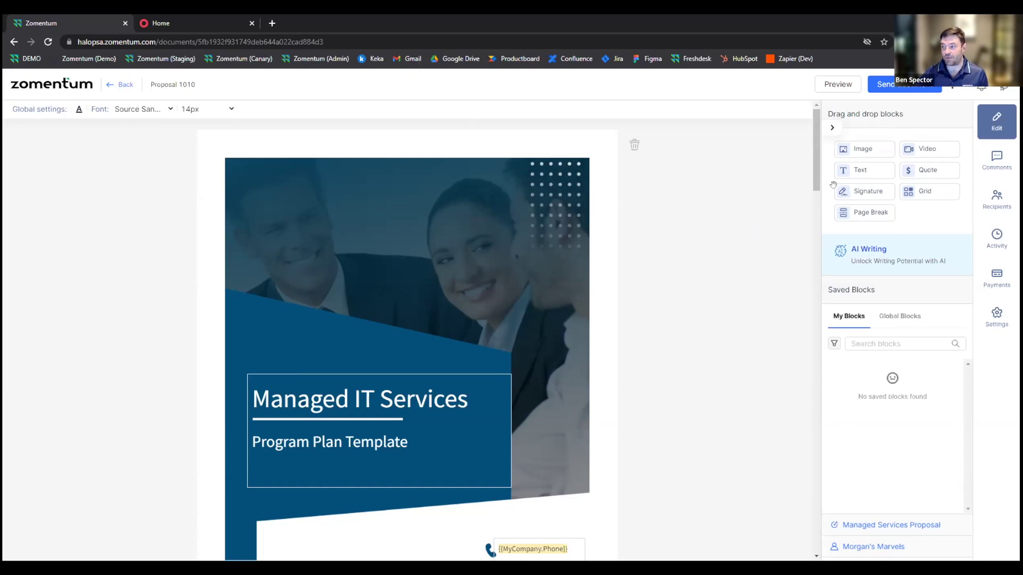
Examine the template's pages from the cover through Why choose, Support, Included benefits and Productivity to Simply IT.
{"action": "scroll", "coordinate": [794, 167], "scroll_direction": "down", "scroll_amount": 4}
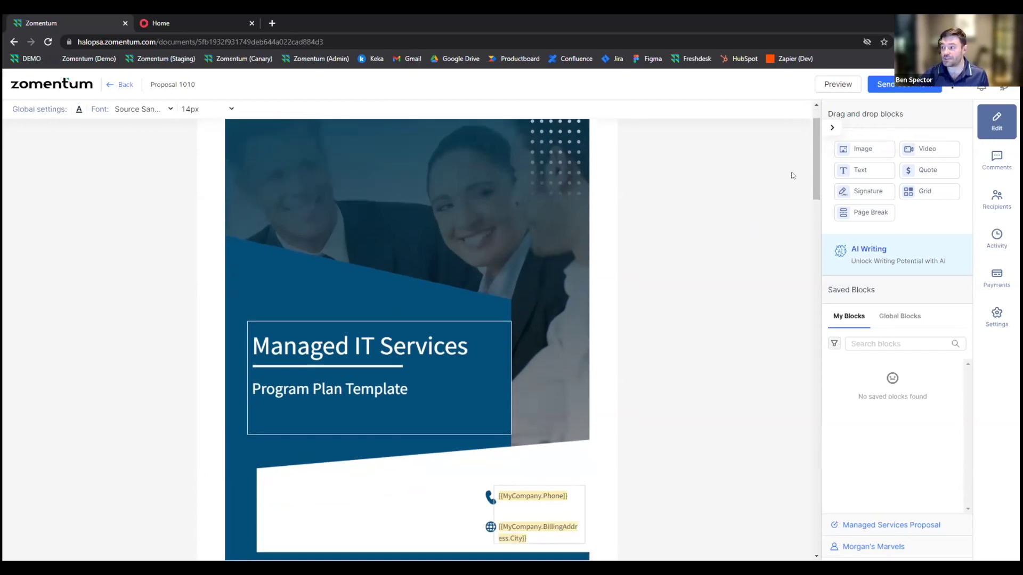
{"action": "scroll", "coordinate": [666, 323], "scroll_direction": "down", "scroll_amount": 9}
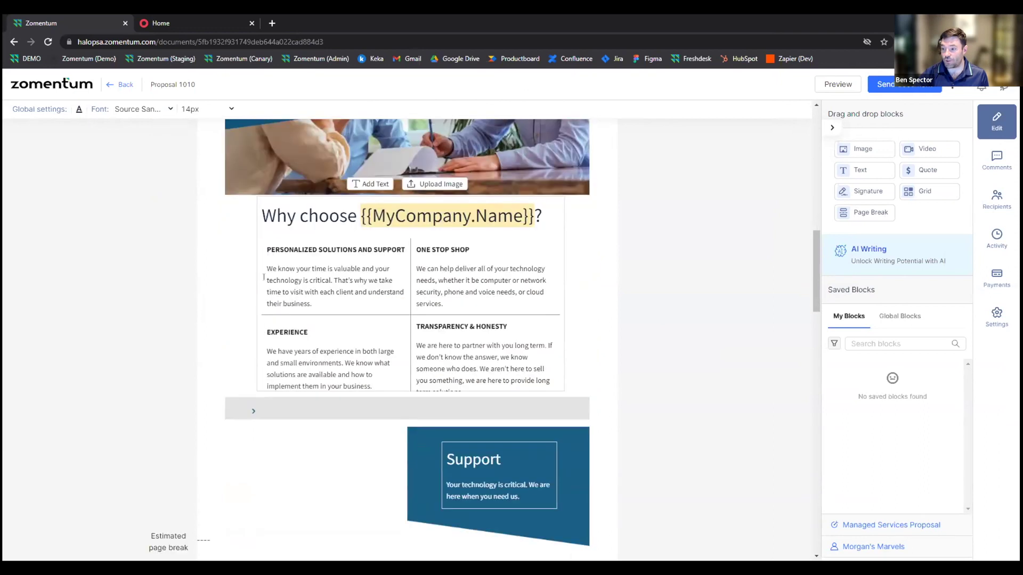
{"action": "left_click", "coordinate": [269, 292]}
{"action": "left_click_drag", "start_coordinate": [863, 148], "coordinate": [888, 231]}
{"action": "scroll", "coordinate": [656, 341], "scroll_direction": "down", "scroll_amount": 15}
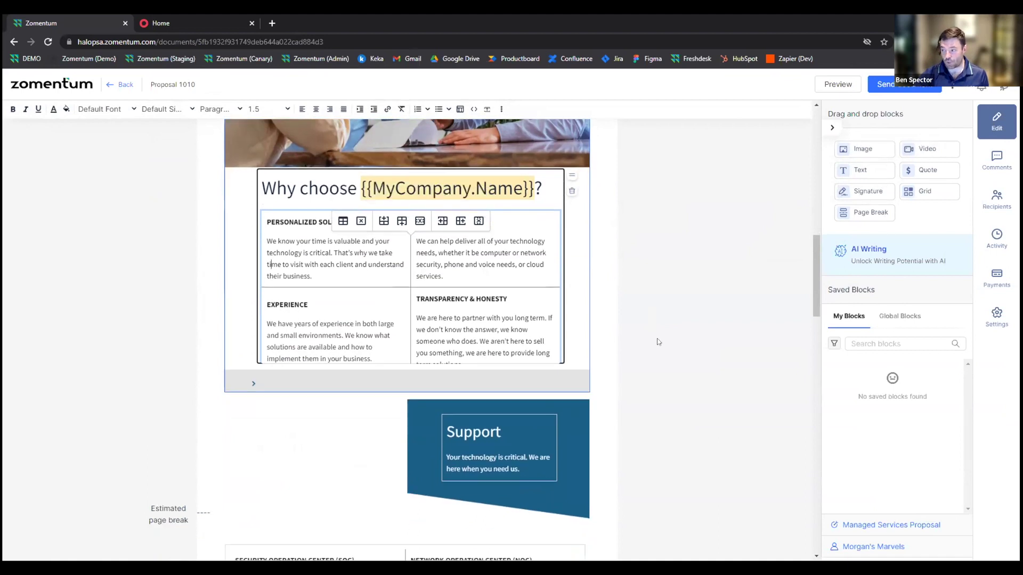
{"action": "scroll", "coordinate": [650, 368], "scroll_direction": "down", "scroll_amount": 5}
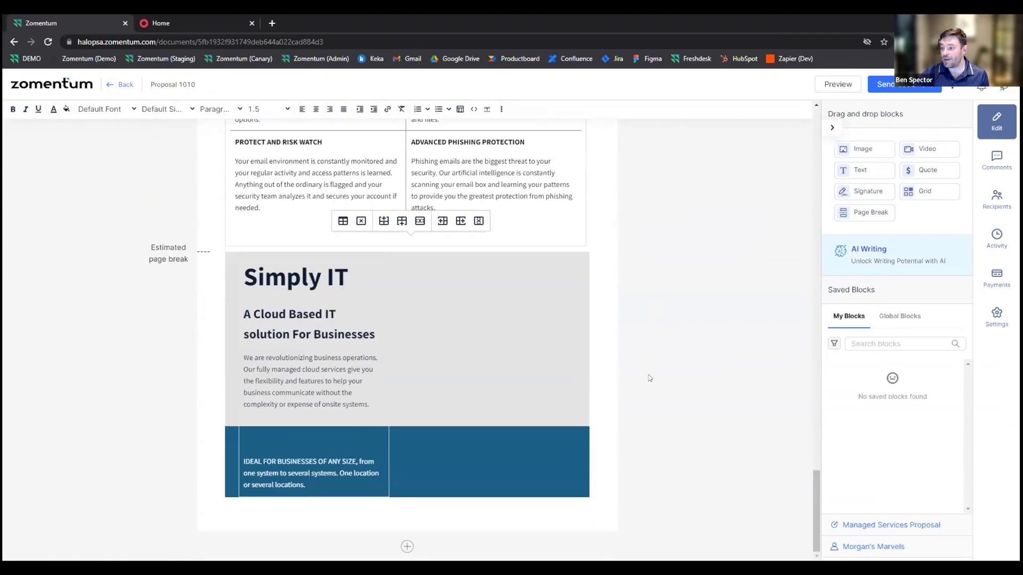
{"action": "scroll", "coordinate": [718, 368], "scroll_direction": "up", "scroll_amount": 10}
{"action": "scroll", "coordinate": [719, 389], "scroll_direction": "up", "scroll_amount": 10}
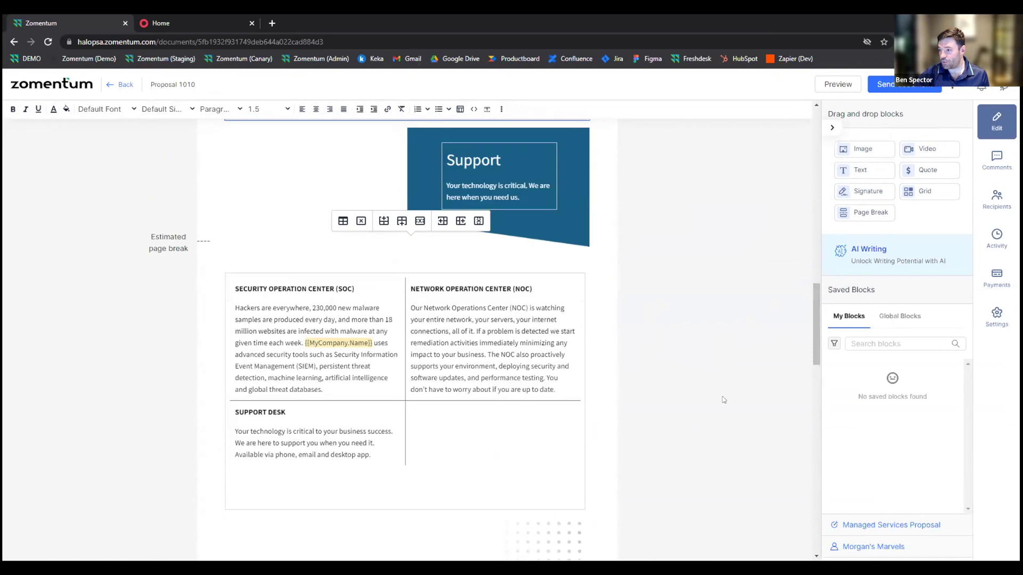
{"action": "scroll", "coordinate": [703, 373], "scroll_direction": "down", "scroll_amount": 7}
{"action": "scroll", "coordinate": [701, 368], "scroll_direction": "down", "scroll_amount": 12}
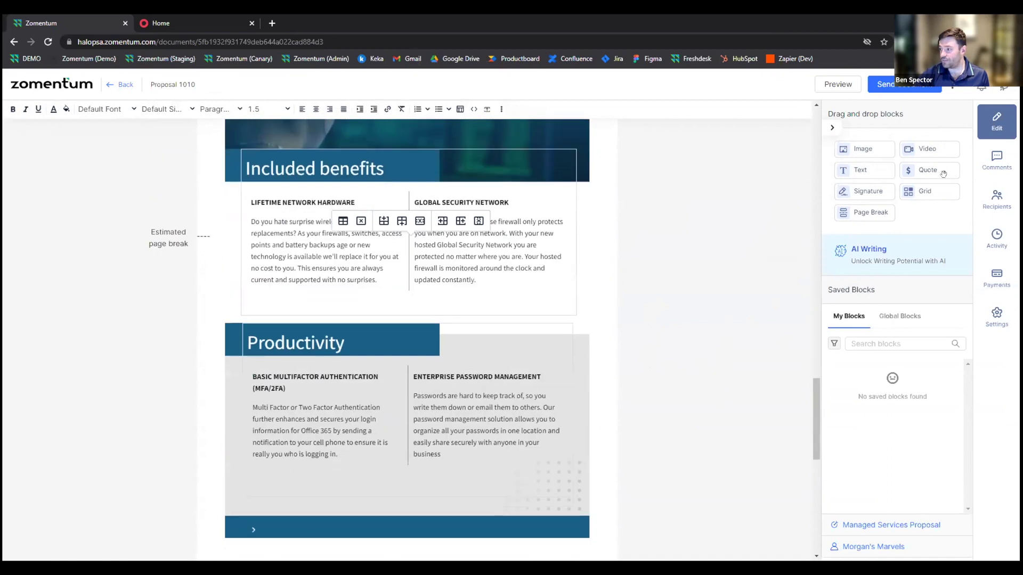
Insert a Quote block below the Simply IT section and start adding existing products to it.
{"action": "left_click_drag", "start_coordinate": [927, 171], "coordinate": [387, 537]}
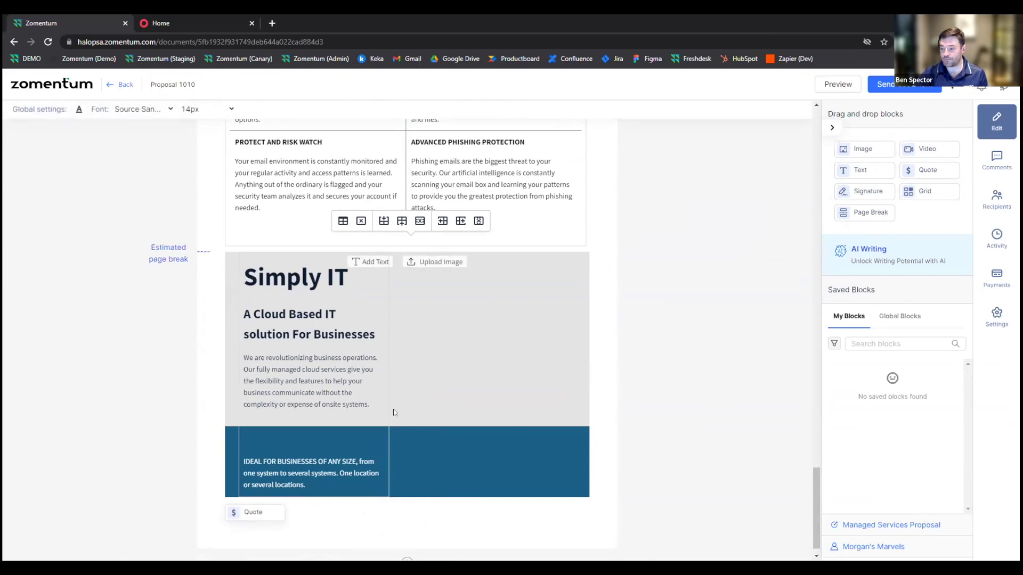
{"action": "scroll", "coordinate": [393, 382], "scroll_direction": "down", "scroll_amount": 3}
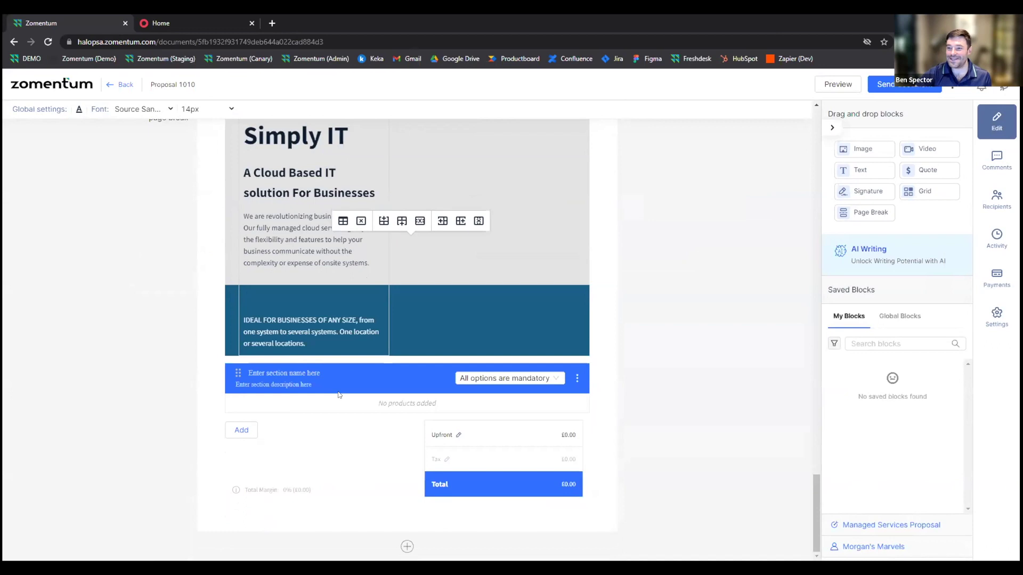
{"action": "left_click", "coordinate": [250, 429]}
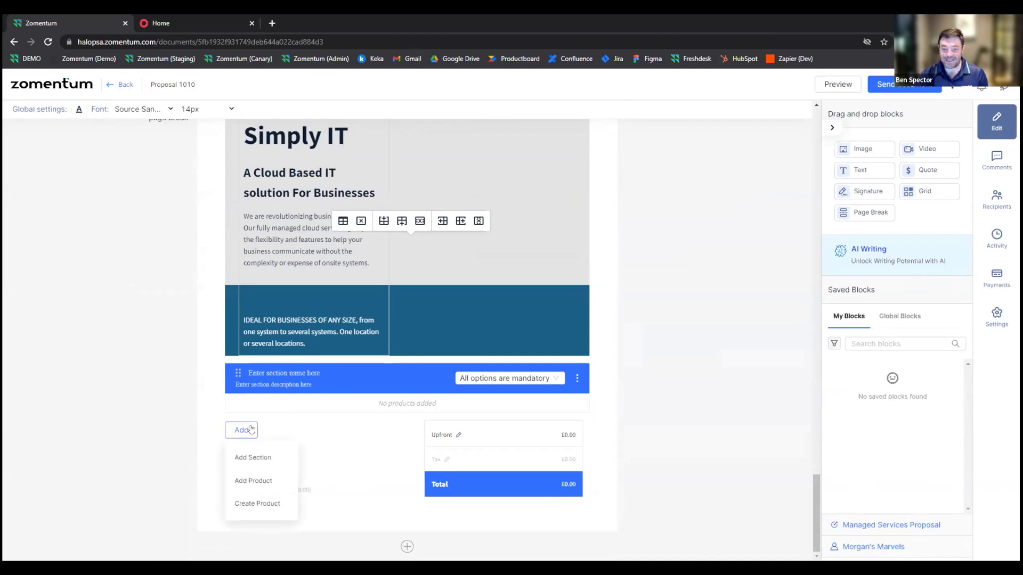
{"action": "left_click", "coordinate": [242, 432]}
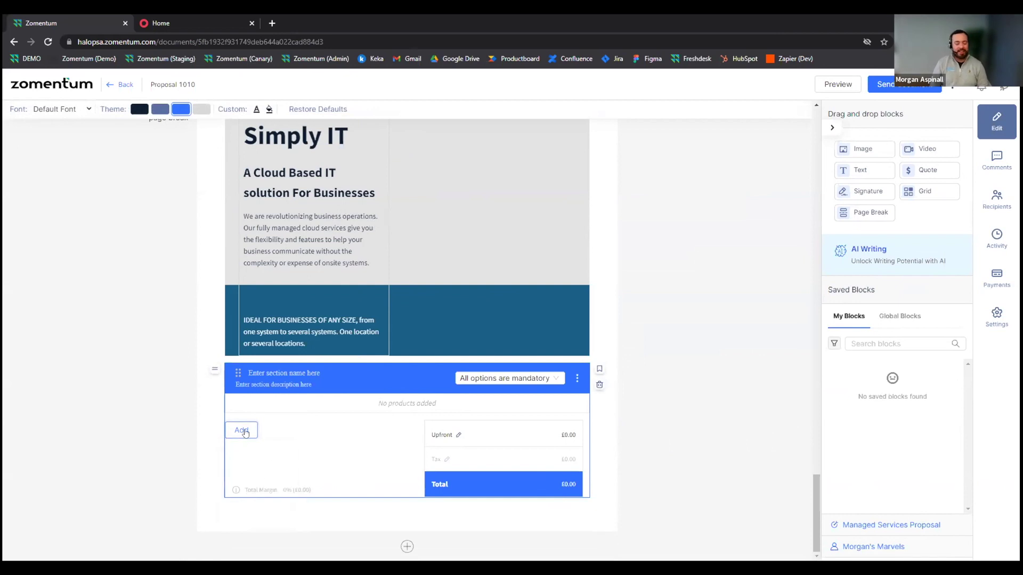
{"action": "left_click", "coordinate": [248, 481]}
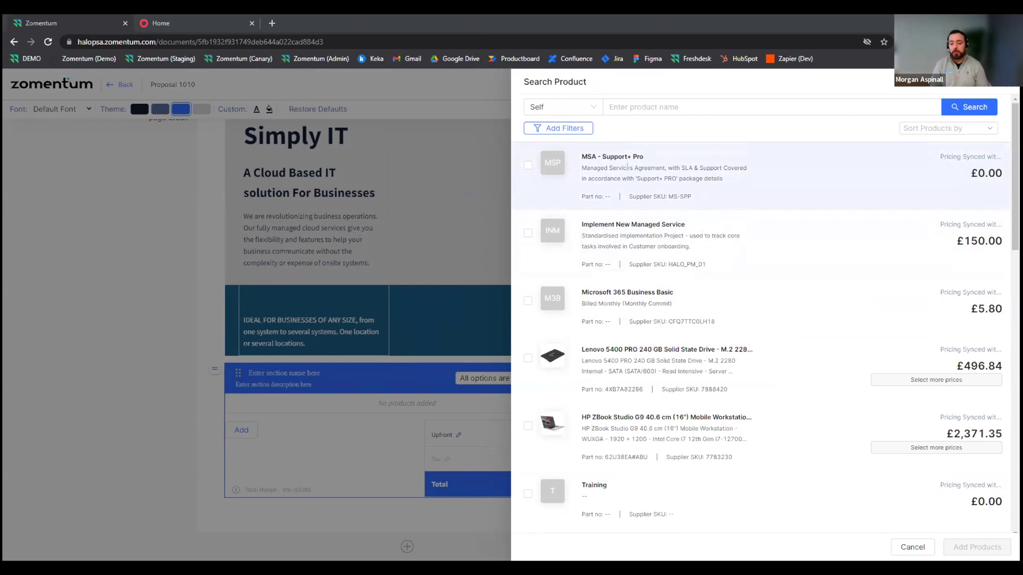
Select MSA - Support+ Pro, Implement New Managed Service, Microsoft 365 Business Basic and the HP ZBook Studio G9 in the Self catalog.
{"action": "left_click", "coordinate": [527, 165]}
{"action": "left_click", "coordinate": [527, 233]}
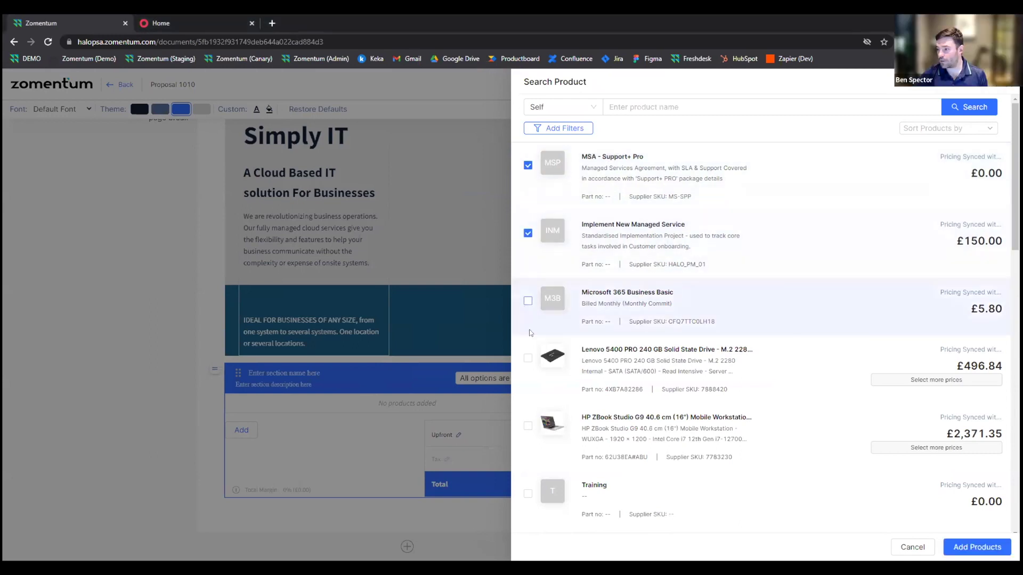
{"action": "left_click", "coordinate": [528, 301]}
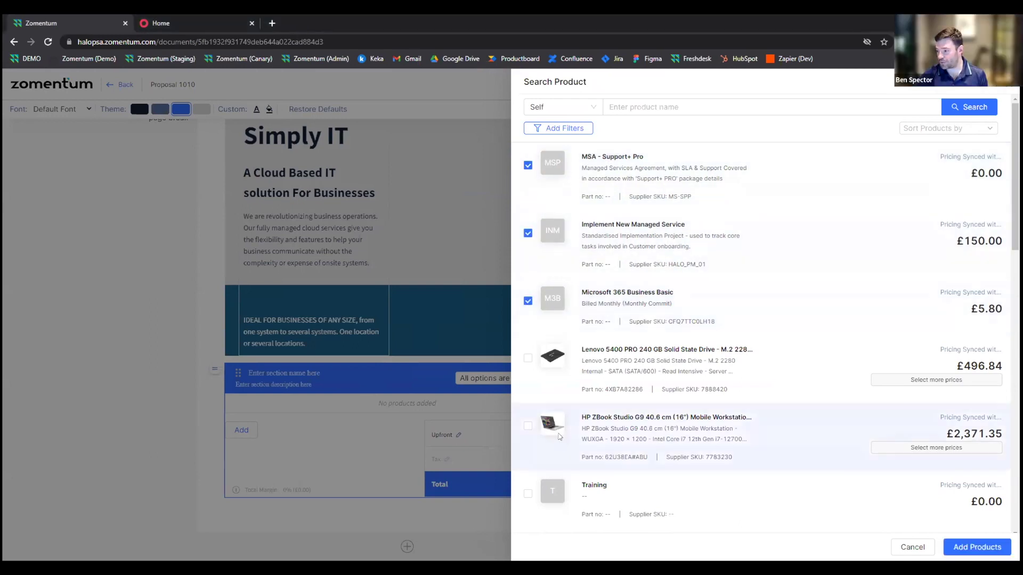
{"action": "left_click", "coordinate": [527, 425]}
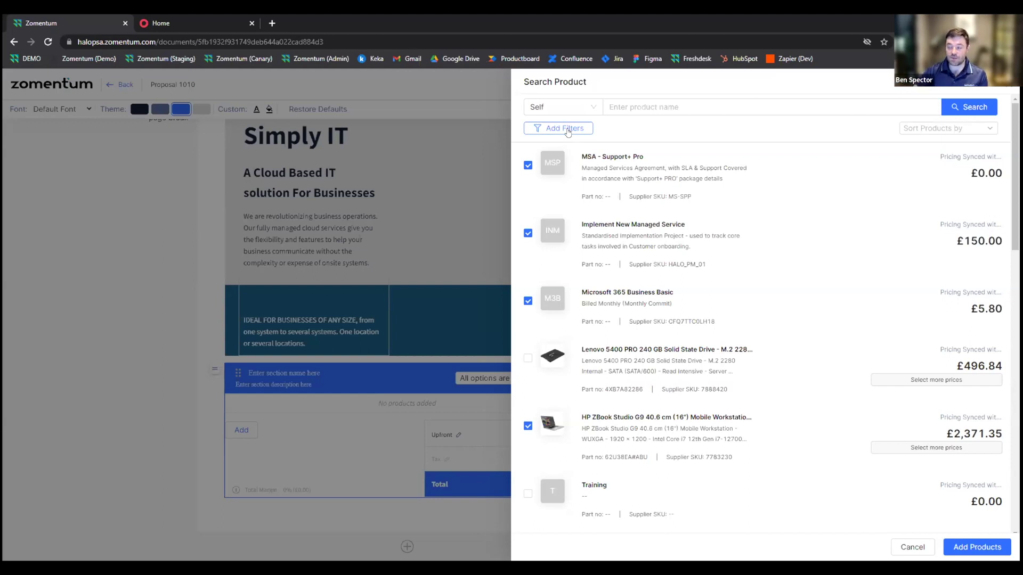
Switch the product source to Etilize, then return it to Self.
{"action": "left_click", "coordinate": [554, 107]}
{"action": "left_click", "coordinate": [540, 146]}
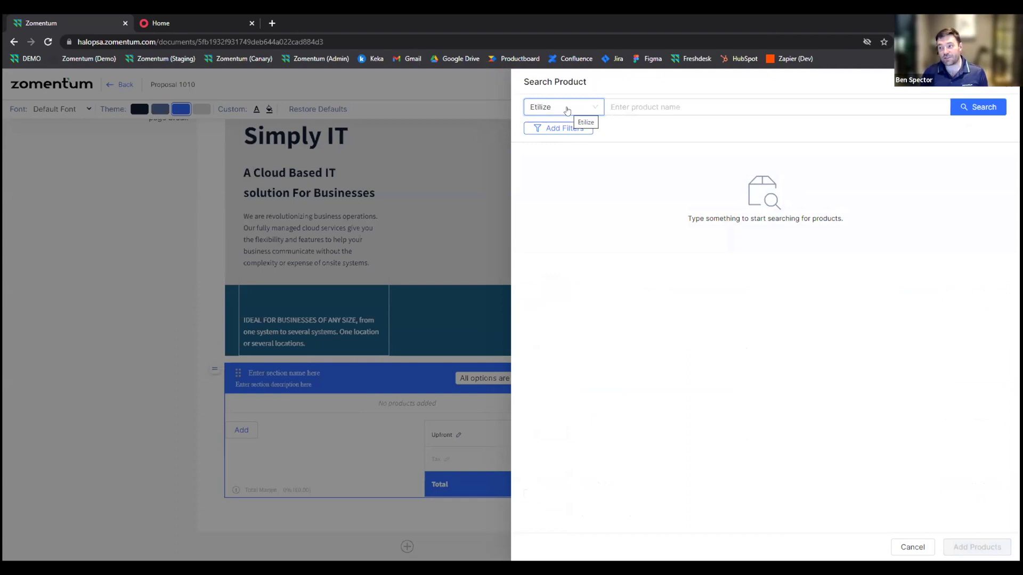
{"action": "left_click", "coordinate": [637, 105]}
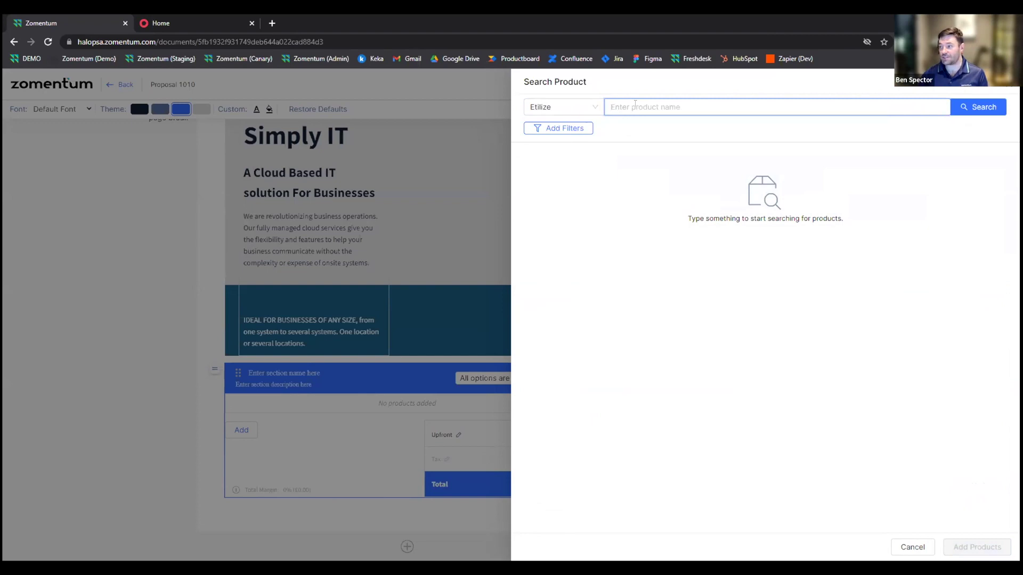
{"action": "left_click", "coordinate": [585, 106]}
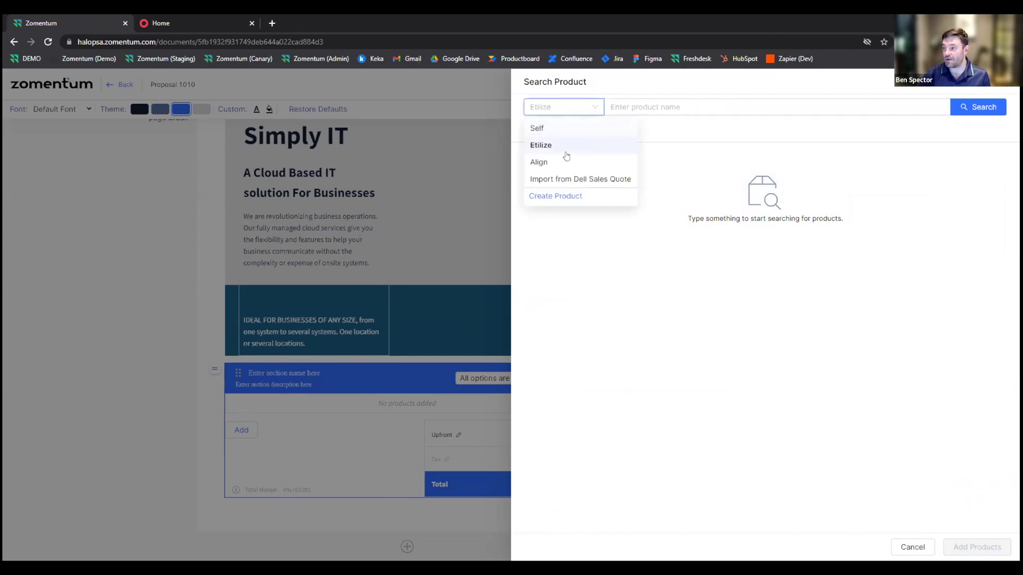
{"action": "left_click", "coordinate": [555, 129]}
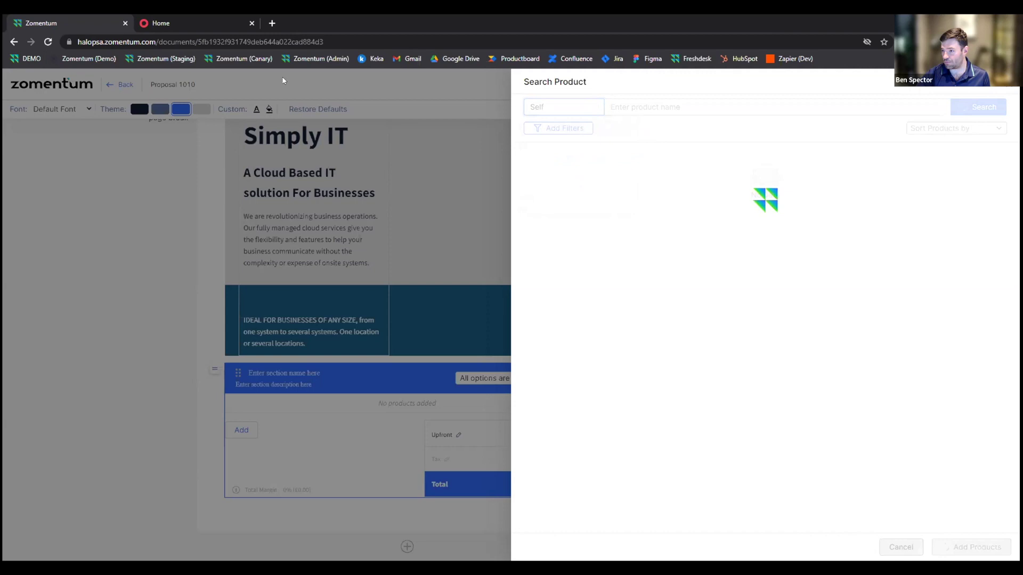
Select the HP ZBook Studio G9, check its catalog and distributor prices, and leave Training unselected.
{"action": "scroll", "coordinate": [575, 400], "scroll_direction": "down", "scroll_amount": 2}
{"action": "left_click_drag", "start_coordinate": [582, 367], "coordinate": [680, 378]}
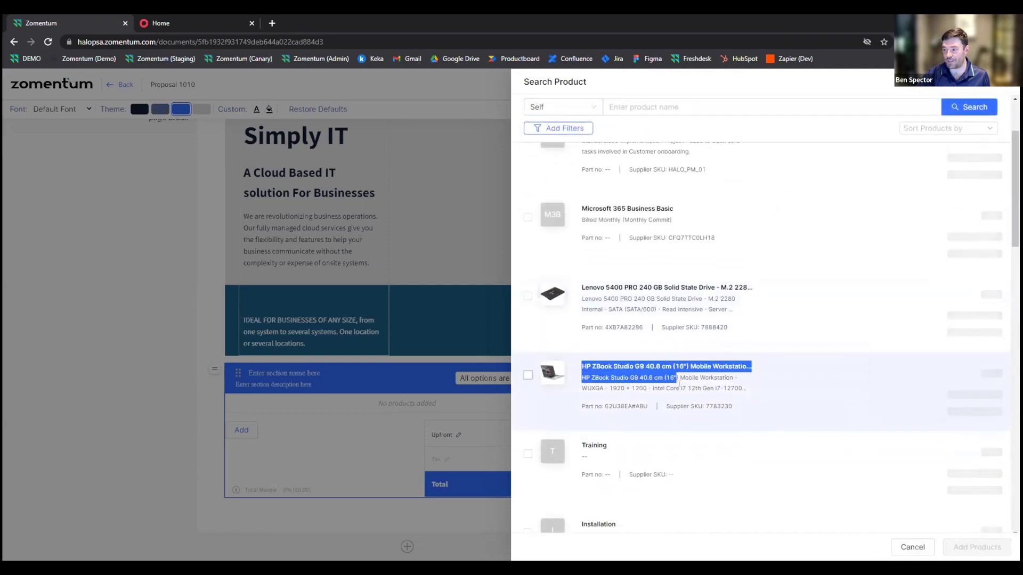
{"action": "left_click", "coordinate": [527, 375]}
{"action": "left_click", "coordinate": [528, 388]}
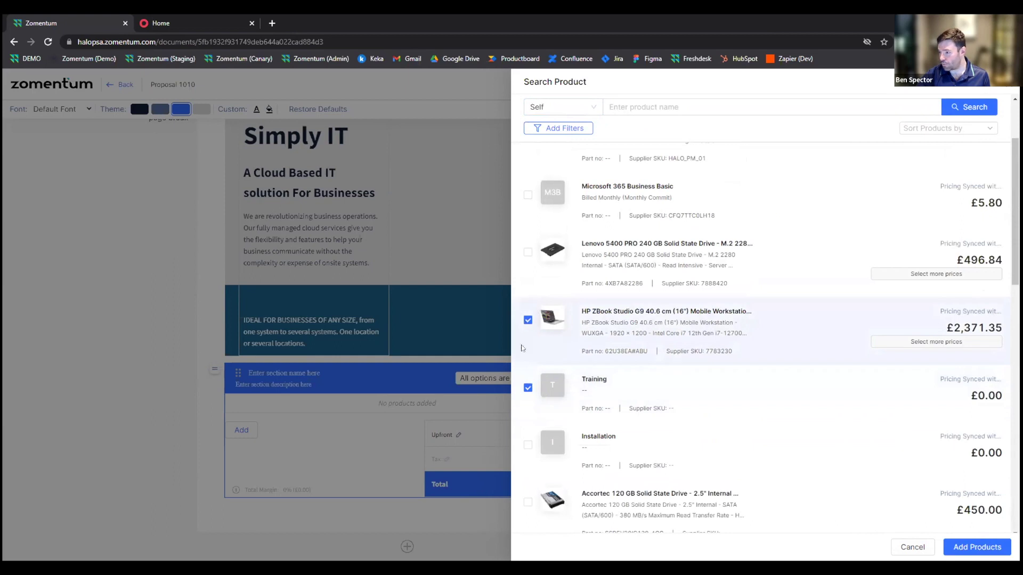
{"action": "left_click", "coordinate": [949, 343]}
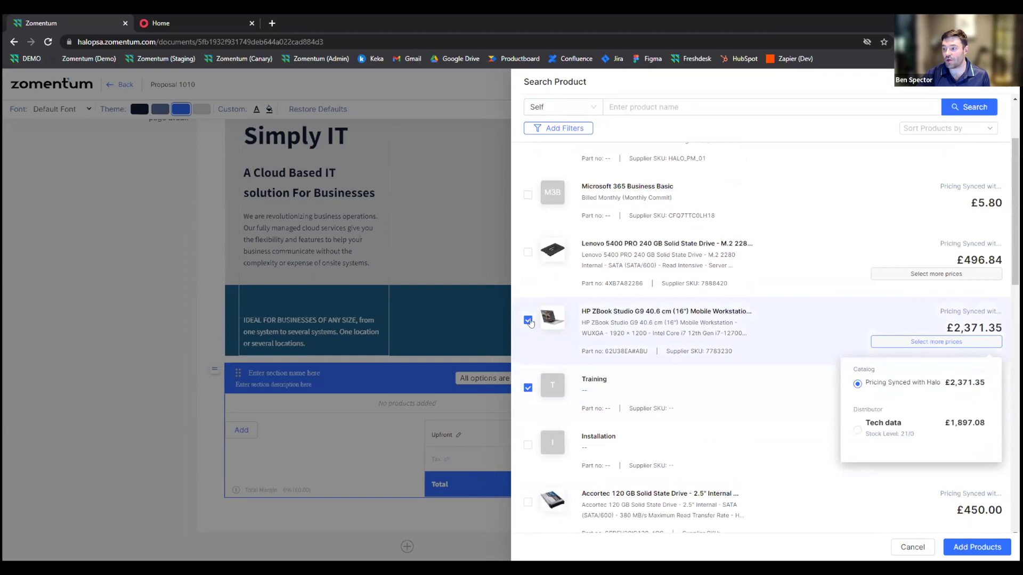
{"action": "left_click", "coordinate": [528, 387]}
Also select MSA - Support+ Pro, Implement New Managed Service and Microsoft 365 Business Basic, and add the chosen products to the quote.
{"action": "scroll", "coordinate": [529, 267], "scroll_direction": "up", "scroll_amount": 2}
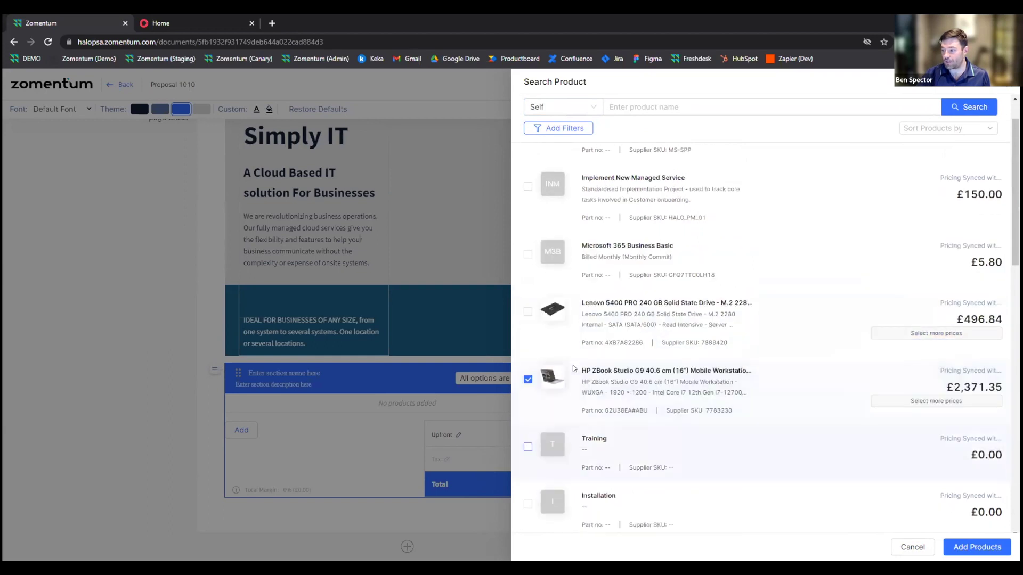
{"action": "left_click", "coordinate": [527, 165]}
{"action": "left_click", "coordinate": [528, 233]}
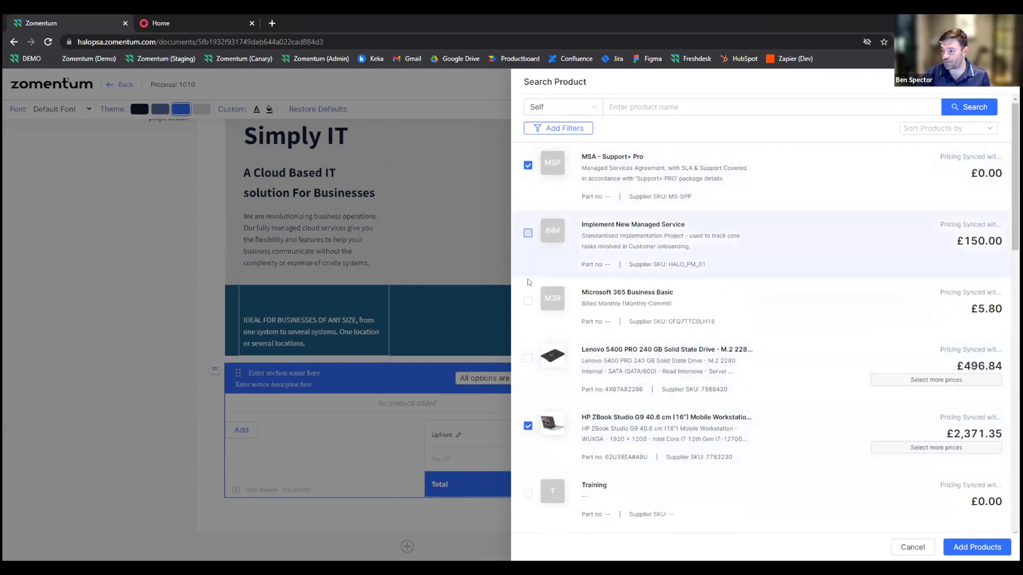
{"action": "left_click", "coordinate": [528, 302]}
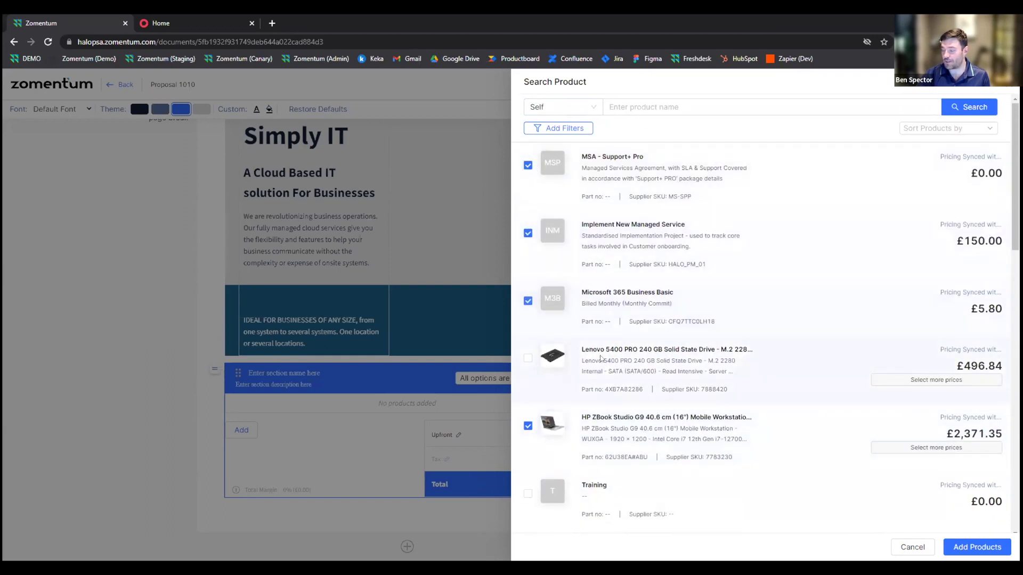
{"action": "left_click", "coordinate": [978, 547]}
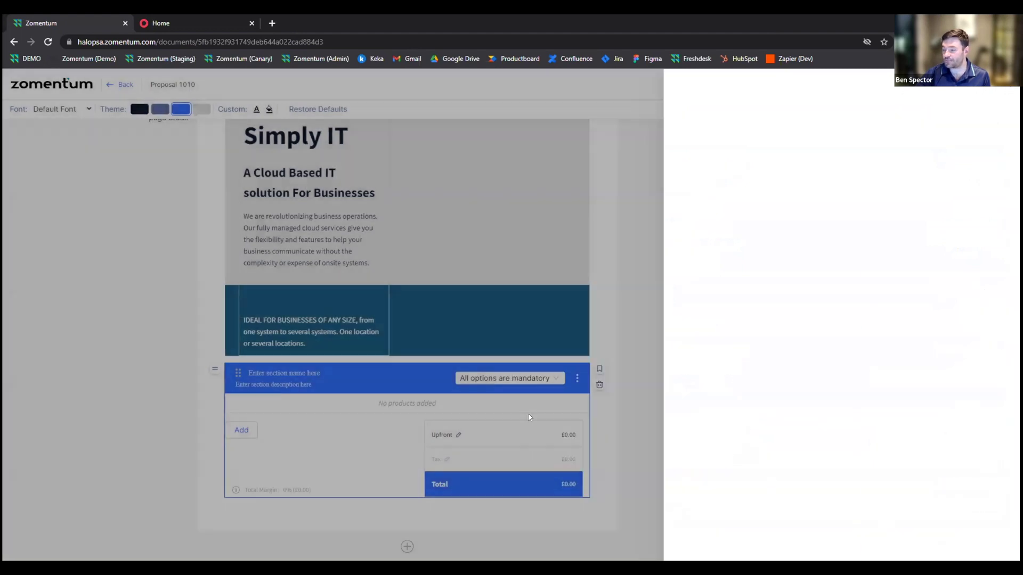
{"action": "scroll", "coordinate": [521, 395], "scroll_direction": "down", "scroll_amount": 2}
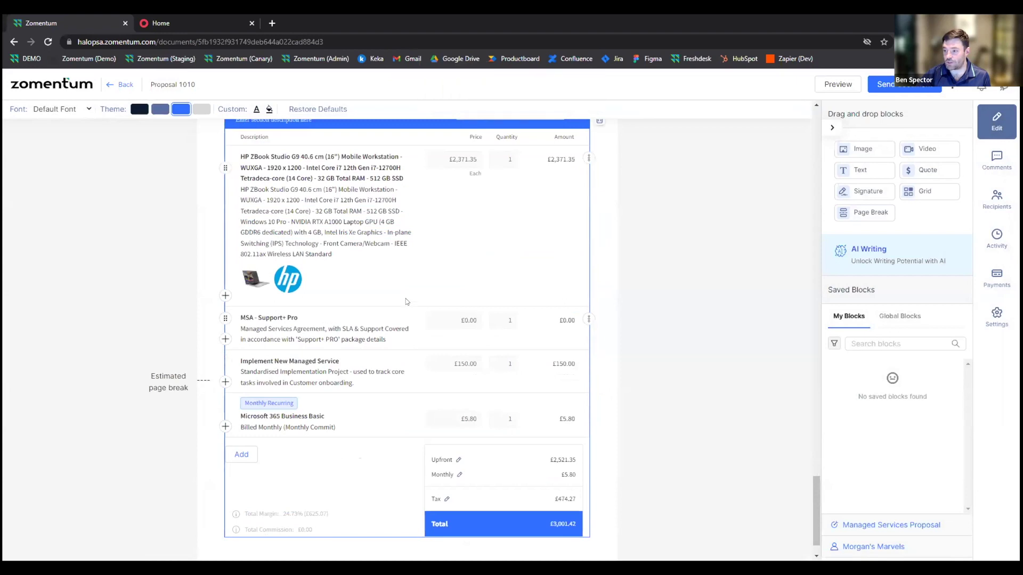
{"action": "left_click", "coordinate": [457, 319]}
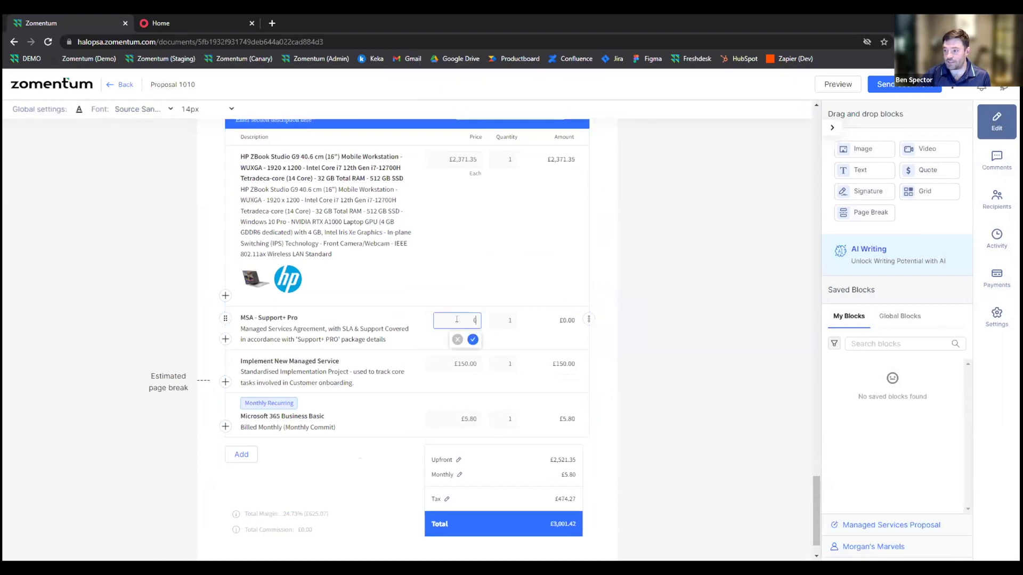
{"action": "double_click", "coordinate": [474, 320]}
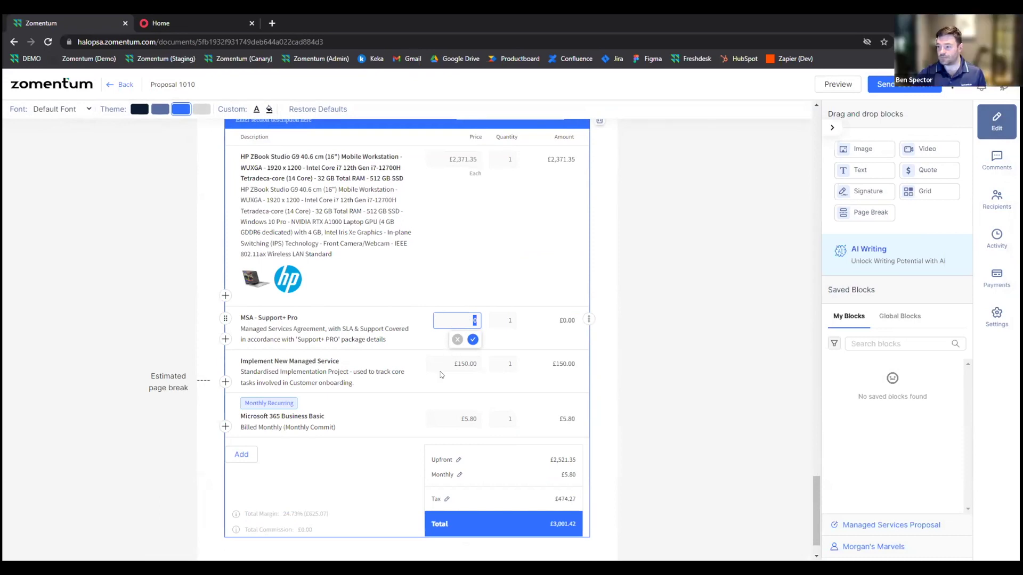
{"action": "left_click", "coordinate": [664, 329]}
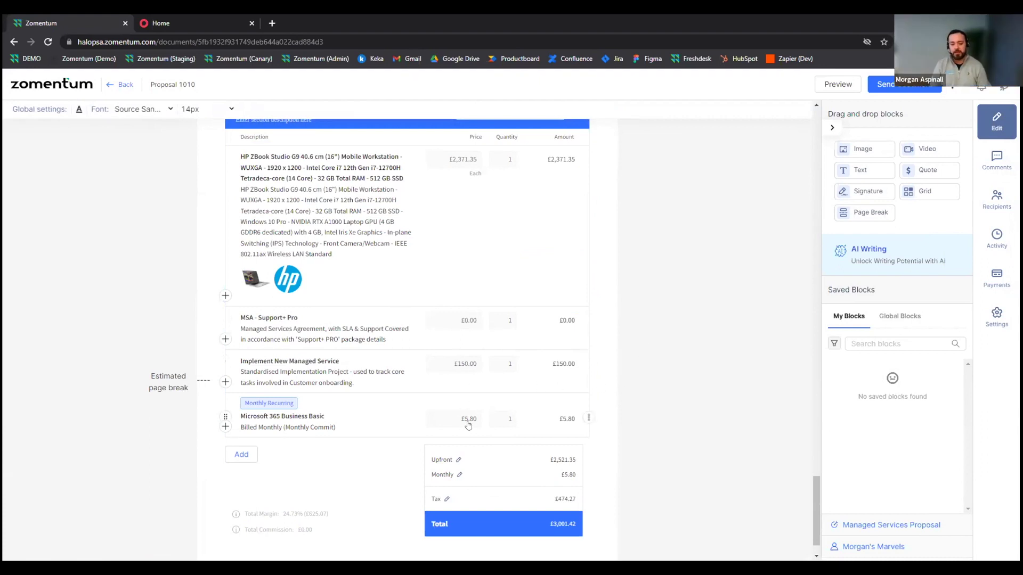
Set the quantities of Implement New Managed Service and Microsoft 365 Business Basic to 100 each.
{"action": "left_click", "coordinate": [506, 365]}
{"action": "type", "text": "10"}
{"action": "key", "text": "BackSpace"}
{"action": "key", "text": "BackSpace"}
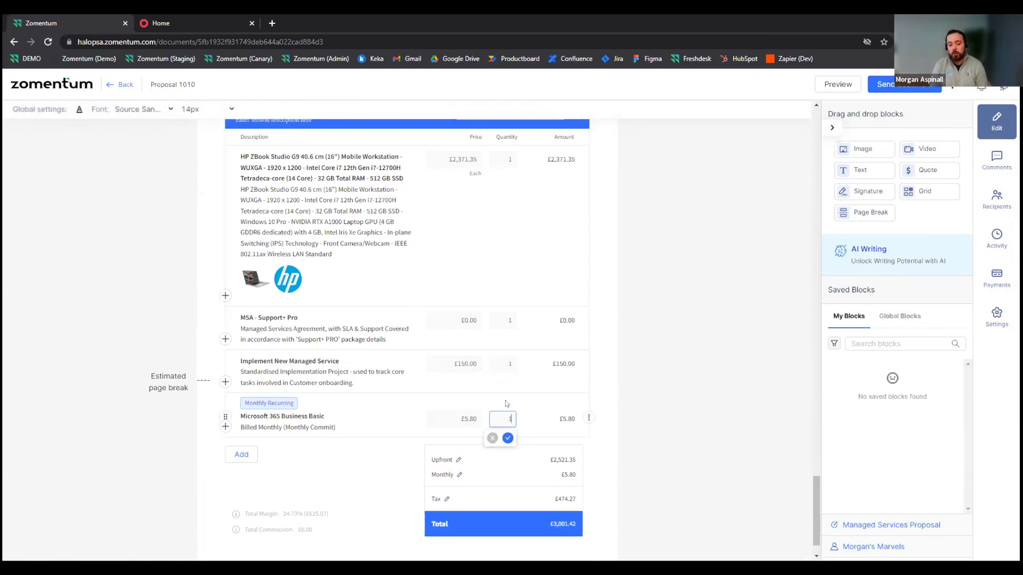
{"action": "type", "text": "1"}
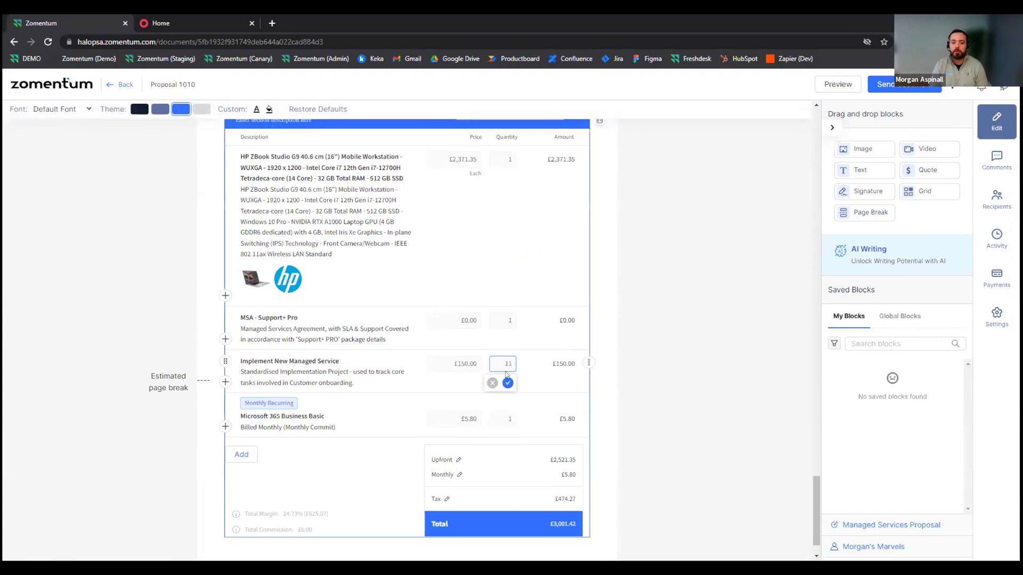
{"action": "left_click", "coordinate": [507, 384]}
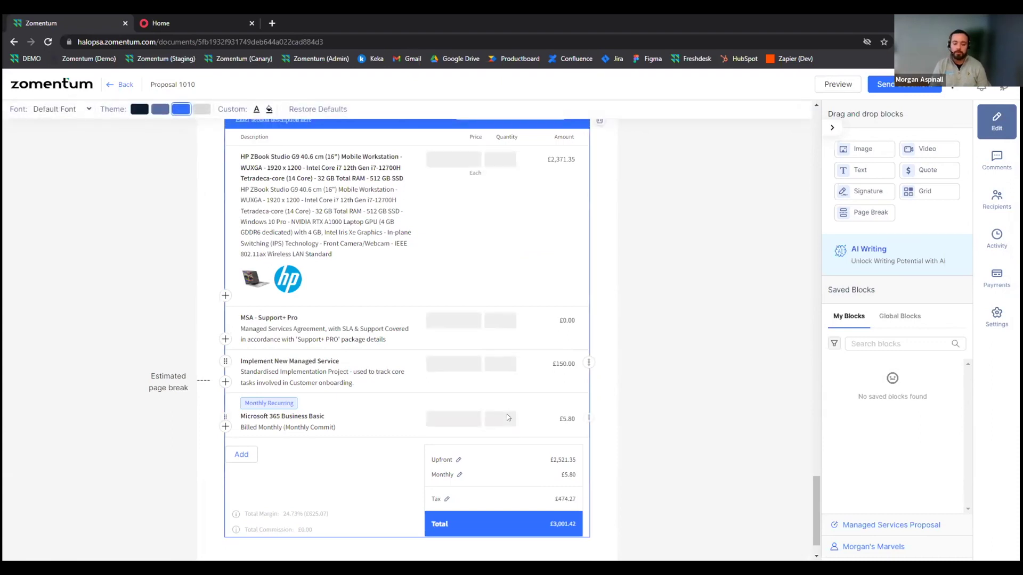
{"action": "left_click", "coordinate": [508, 420]}
{"action": "type", "text": "00"}
{"action": "left_click", "coordinate": [507, 438]}
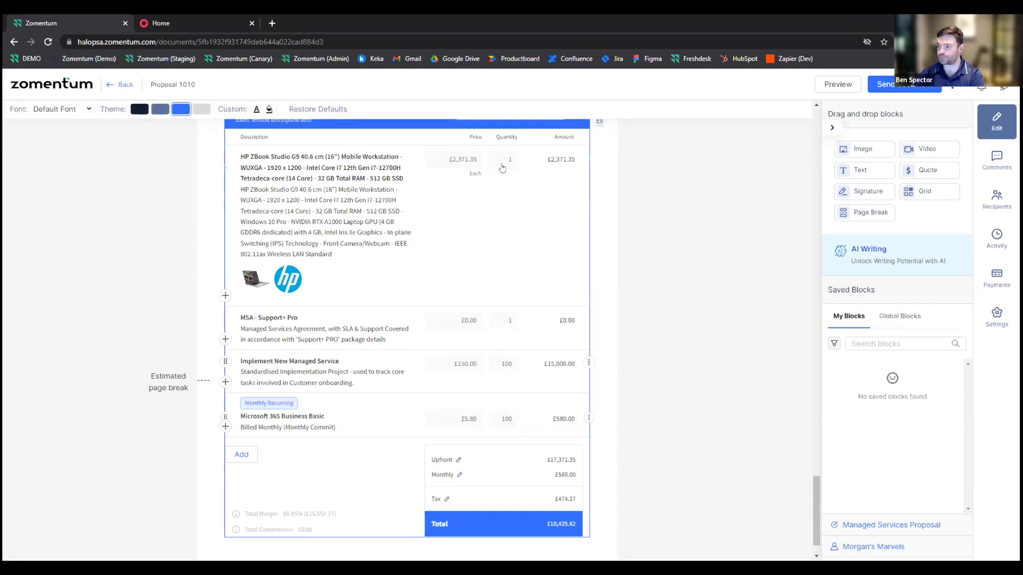
Set the HP ZBook Studio G9's quantity to 15.
{"action": "left_click", "coordinate": [502, 162]}
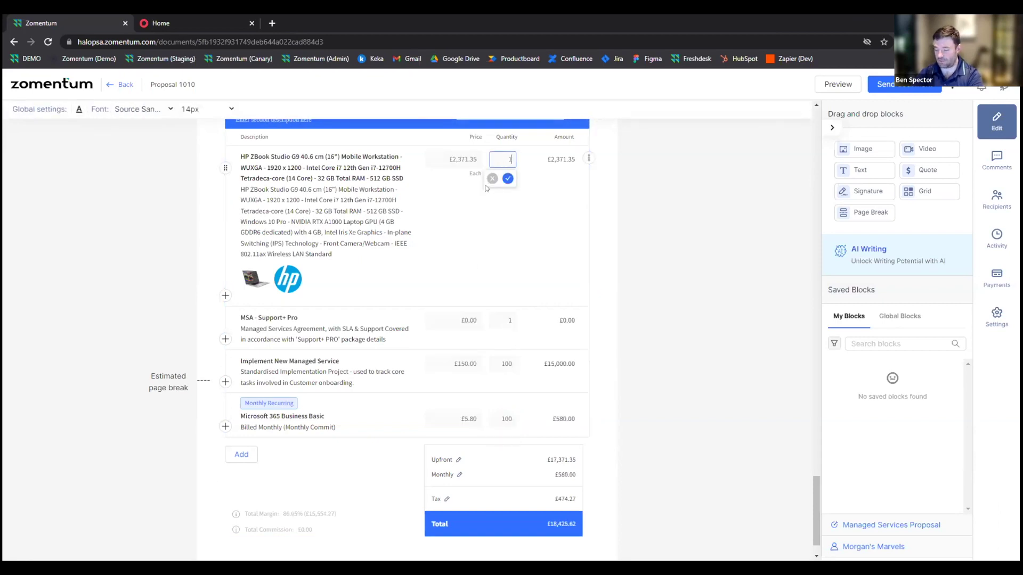
{"action": "type", "text": "5"}
{"action": "left_click", "coordinate": [507, 179]}
{"action": "scroll", "coordinate": [557, 257], "scroll_direction": "up", "scroll_amount": 3}
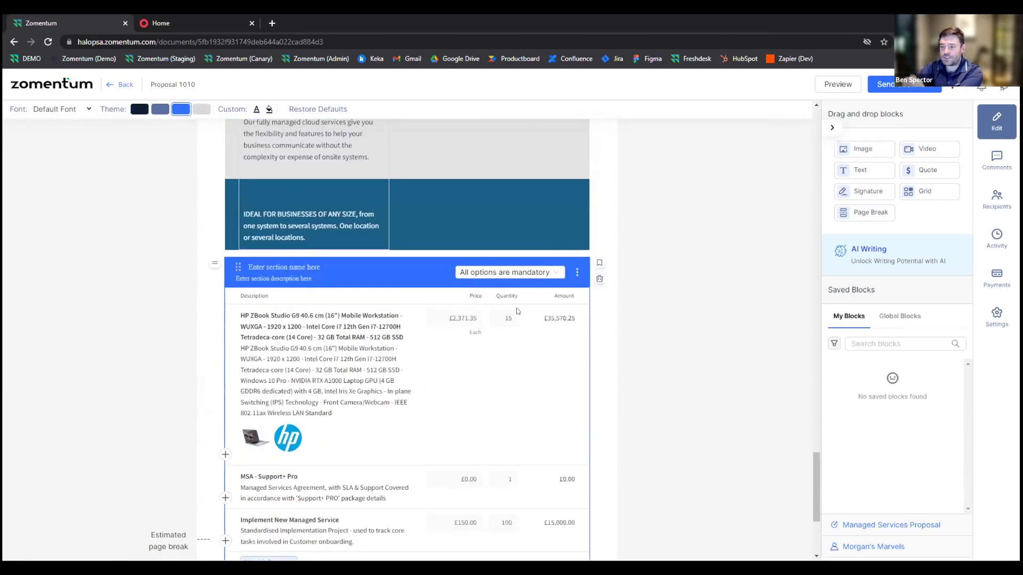
{"action": "scroll", "coordinate": [521, 310], "scroll_direction": "down", "scroll_amount": 1}
{"action": "scroll", "coordinate": [373, 373], "scroll_direction": "down", "scroll_amount": 3}
{"action": "left_click", "coordinate": [244, 418]}
{"action": "left_click", "coordinate": [252, 491]}
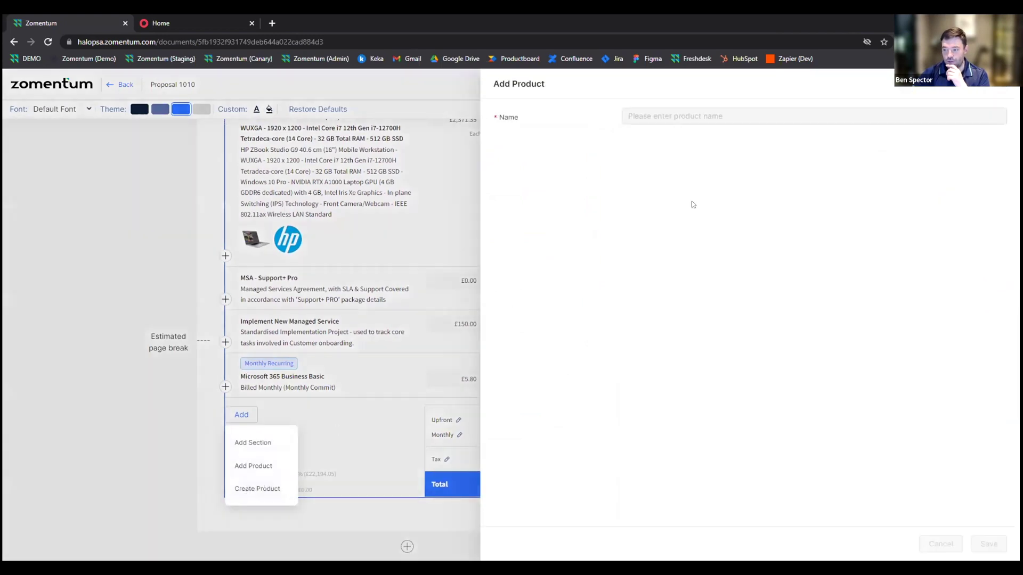
{"action": "key", "text": "Escape"}
Add a new empty section to the quote below the existing products.
{"action": "left_click", "coordinate": [237, 417]}
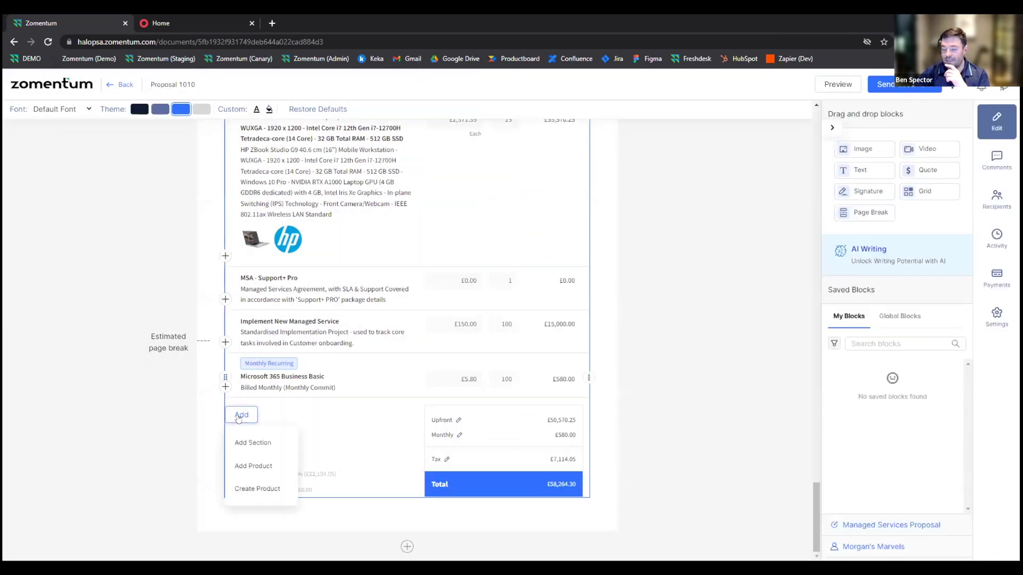
{"action": "left_click", "coordinate": [255, 443]}
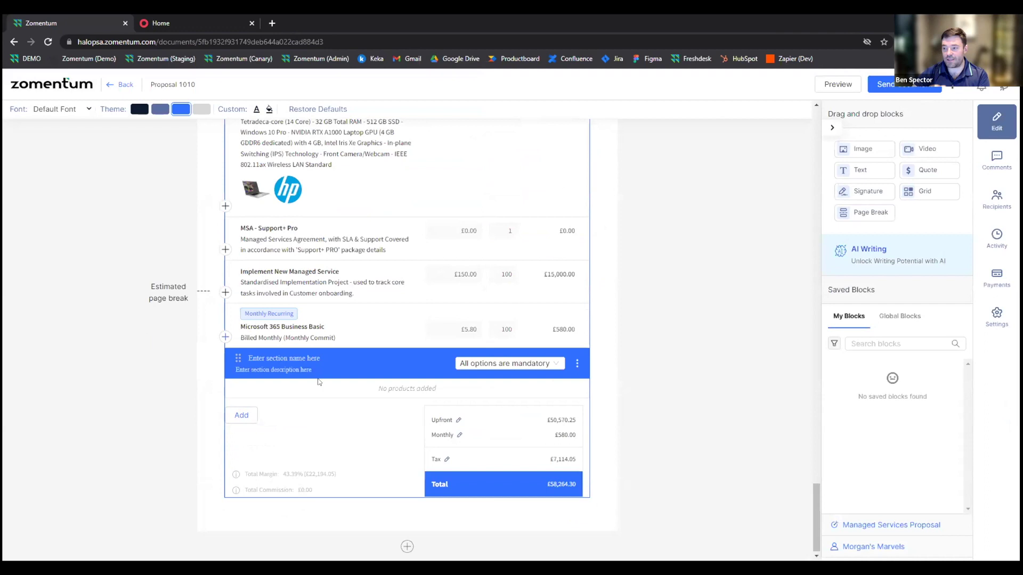
{"action": "scroll", "coordinate": [321, 391], "scroll_direction": "up", "scroll_amount": 2}
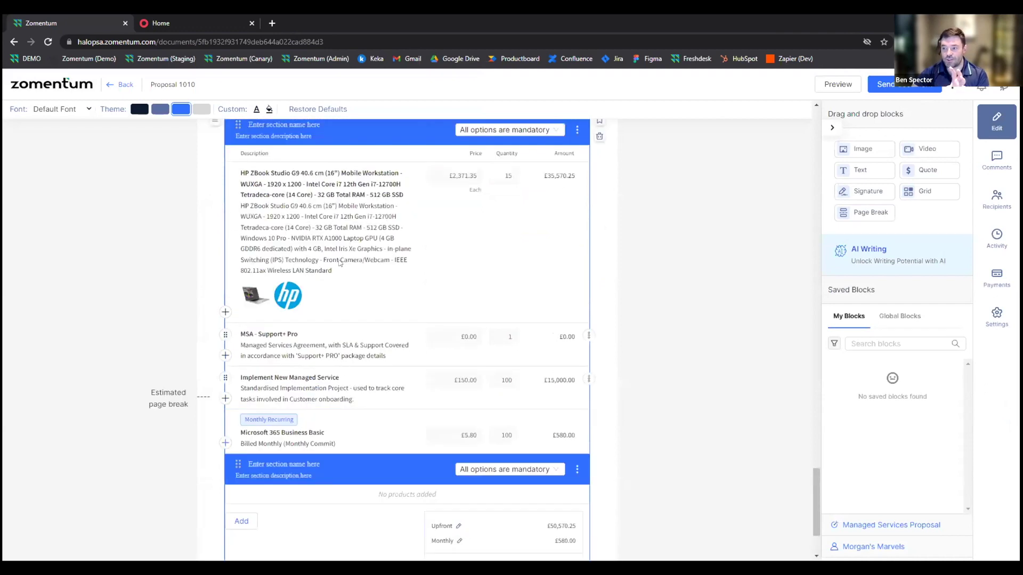
{"action": "scroll", "coordinate": [278, 336], "scroll_direction": "down", "scroll_amount": 2}
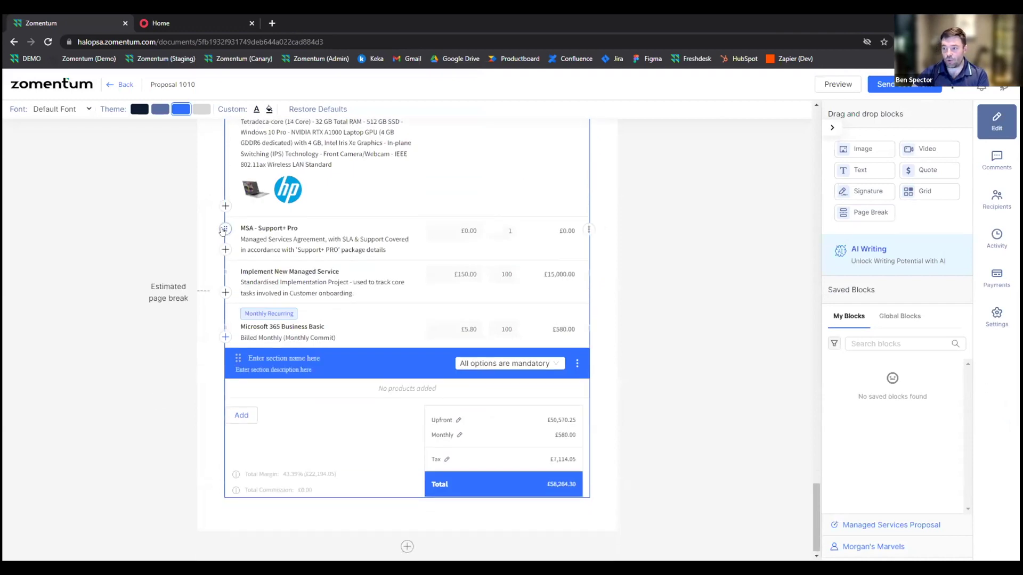
Move Implement New Managed Service, Microsoft 365 Business Basic and MSA - Support+ Pro into the new section, placing MSA - Support+ Pro first.
{"action": "left_click_drag", "start_coordinate": [225, 231], "coordinate": [233, 271]}
{"action": "left_click_drag", "start_coordinate": [228, 230], "coordinate": [301, 348]}
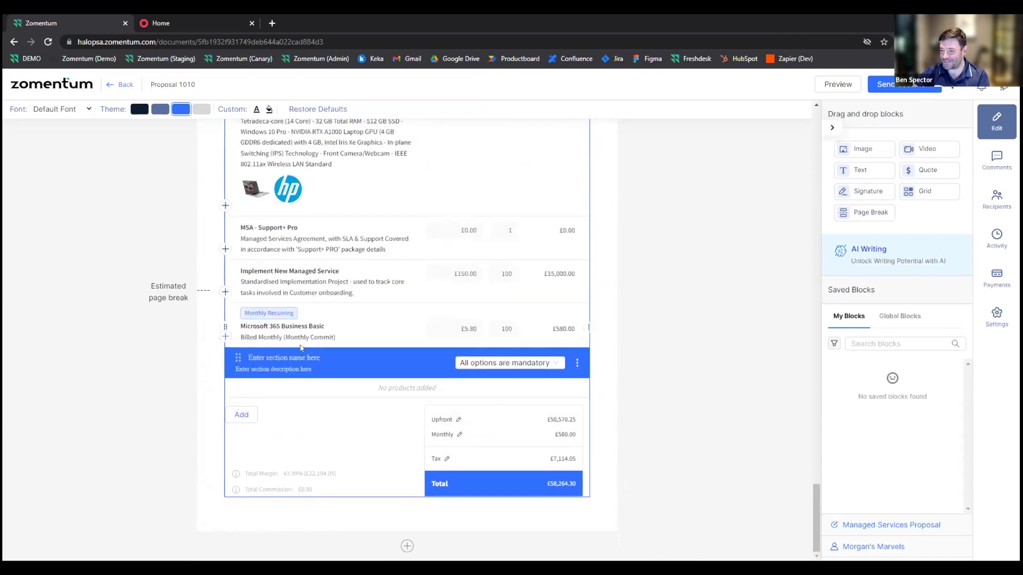
{"action": "left_click_drag", "start_coordinate": [226, 283], "coordinate": [229, 378]}
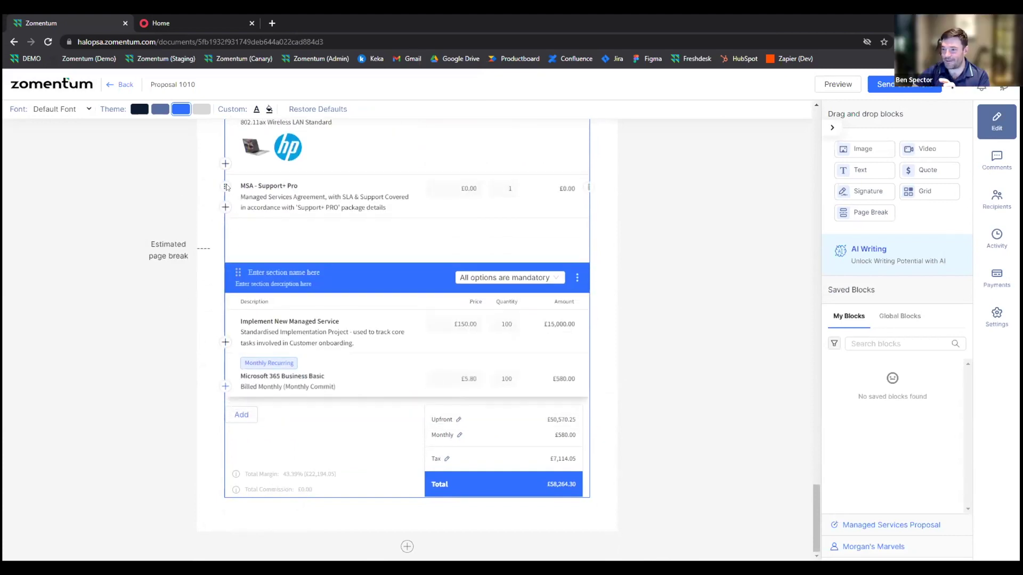
{"action": "left_click_drag", "start_coordinate": [223, 232], "coordinate": [254, 369]}
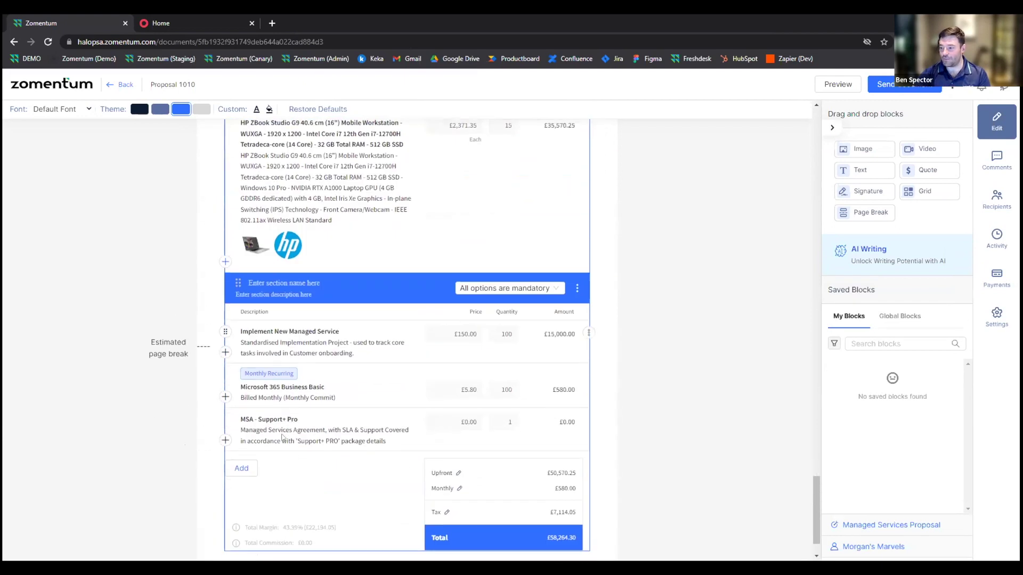
{"action": "left_click_drag", "start_coordinate": [222, 420], "coordinate": [260, 289]}
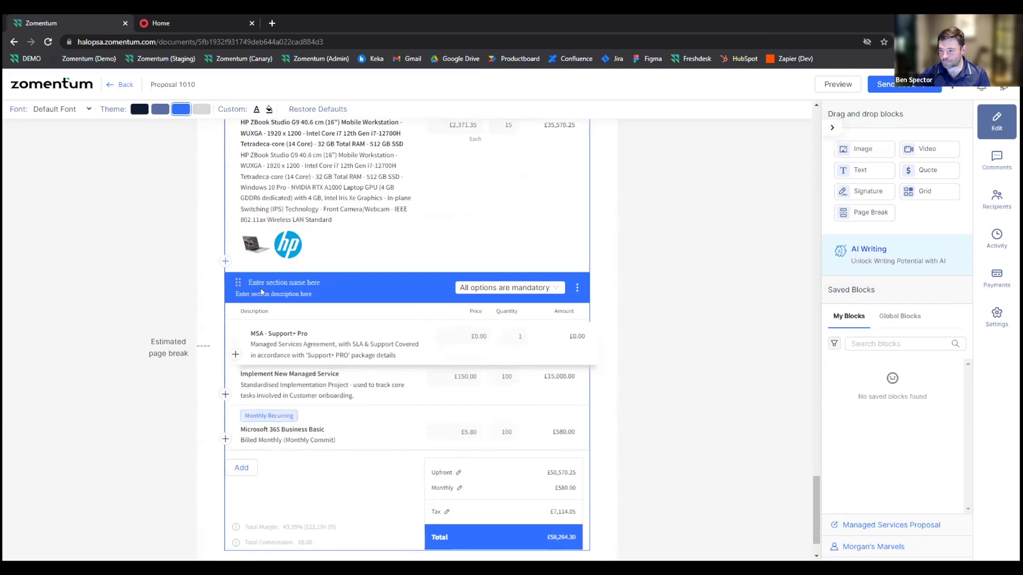
Name the section with the services "Managed Services" and the section with the HP laptop "Optional Hardware".
{"action": "type", "text": "Ma"}
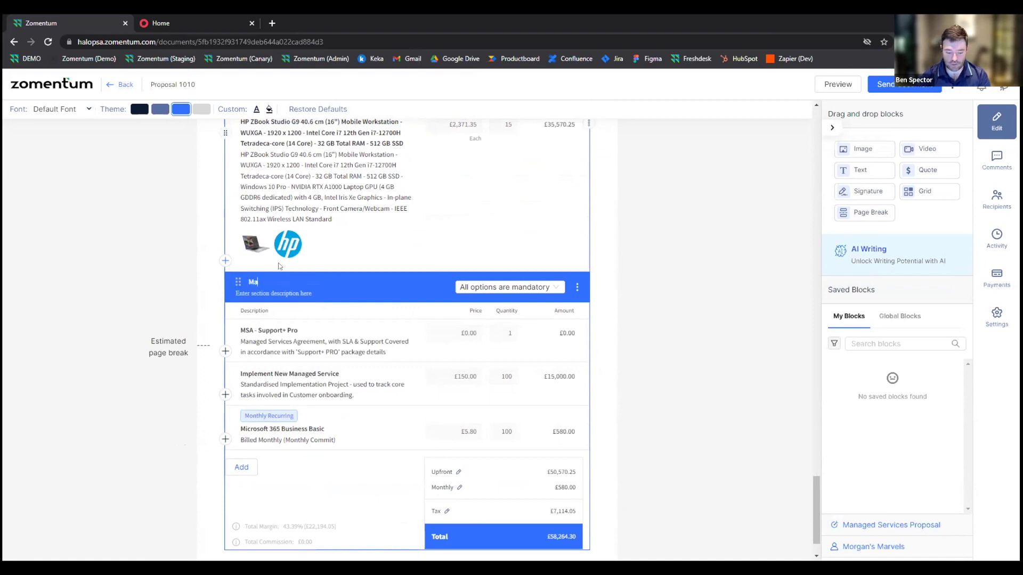
{"action": "type", "text": "naged Services"}
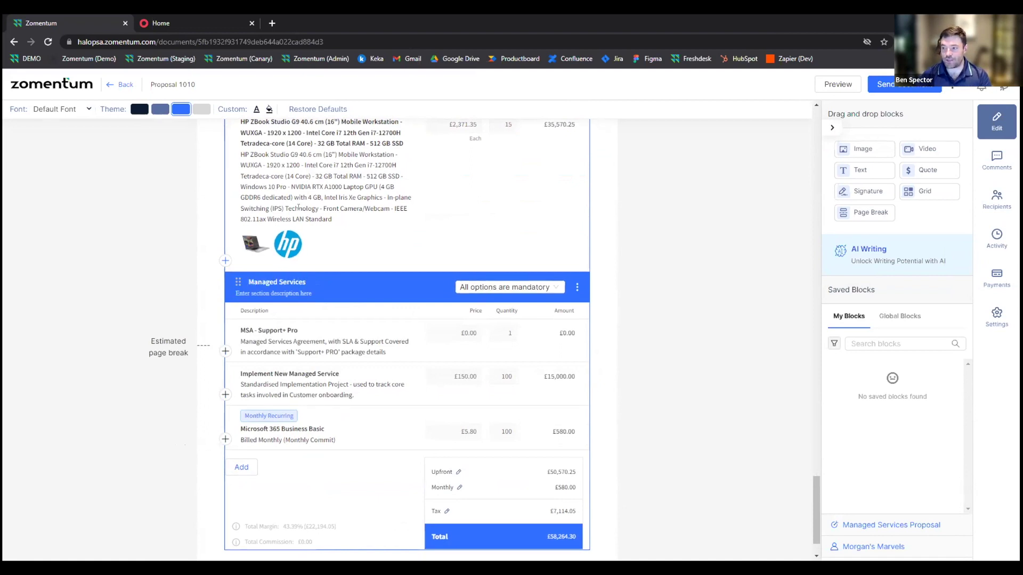
{"action": "scroll", "coordinate": [297, 201], "scroll_direction": "up", "scroll_amount": 3}
{"action": "left_click", "coordinate": [299, 232]}
{"action": "type", "text": "Optio"}
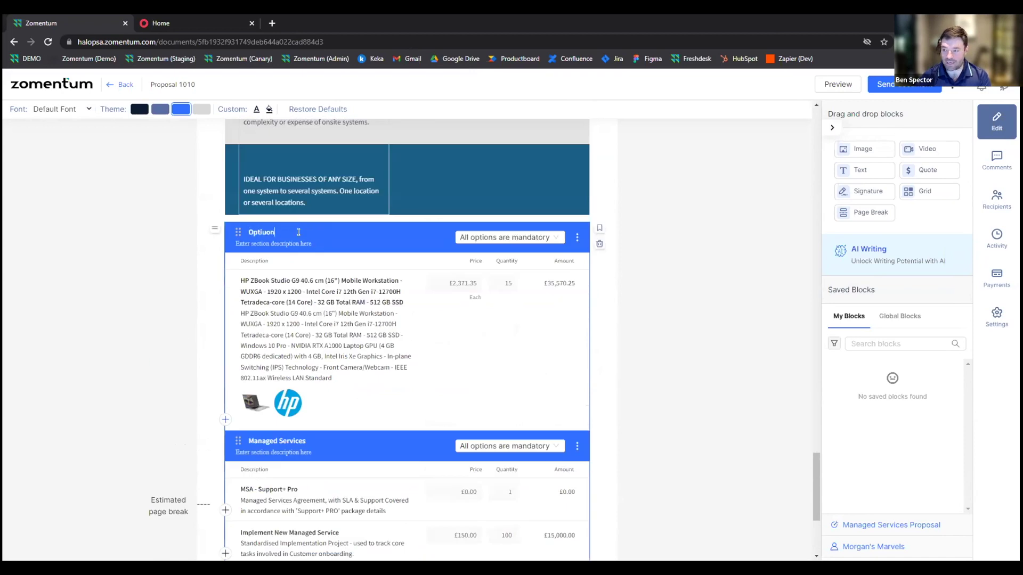
{"action": "type", "text": "nal HGa"}
{"action": "type", "text": "dware"}
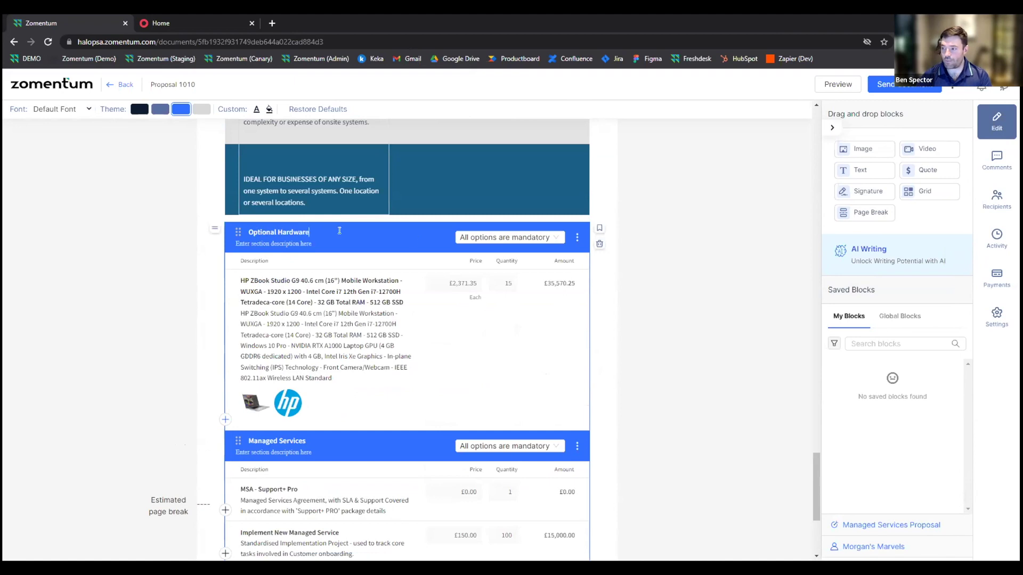
Make all products in the Optional Hardware section optional and leave the HP ZBook Studio G9 unselected.
{"action": "left_click", "coordinate": [504, 238]}
{"action": "left_click", "coordinate": [499, 267]}
{"action": "left_click", "coordinate": [497, 243]}
{"action": "left_click", "coordinate": [494, 274]}
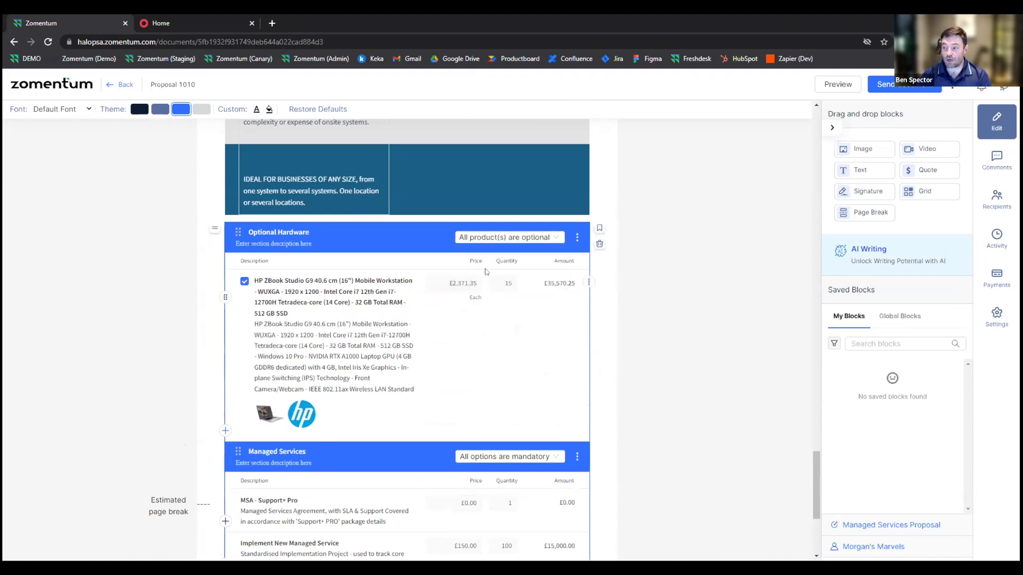
{"action": "left_click", "coordinate": [244, 281]}
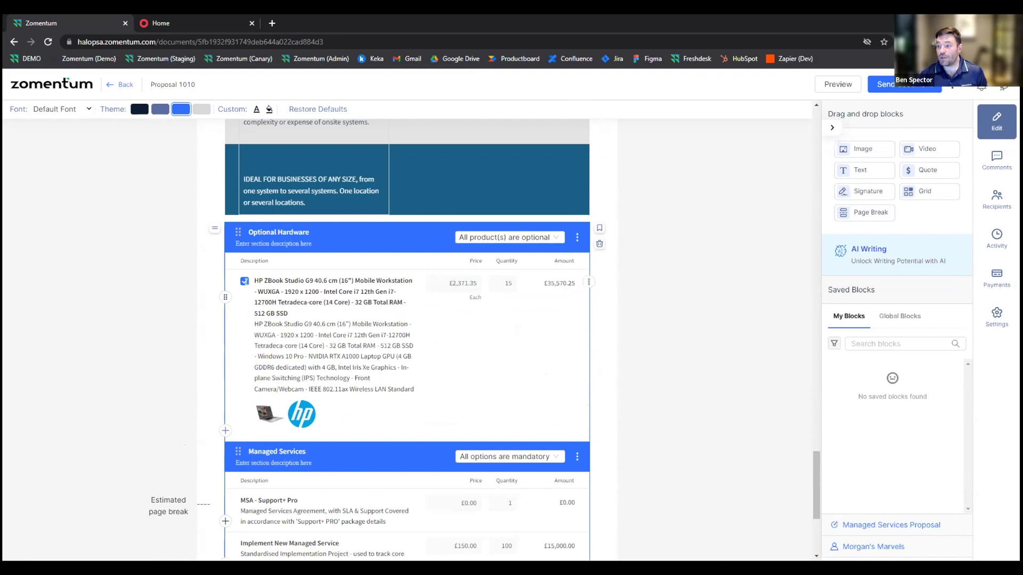
Allow quantity editing in the Optional Hardware section and define only a maximum limit of 21.
{"action": "left_click", "coordinate": [577, 237]}
{"action": "left_click", "coordinate": [673, 346]}
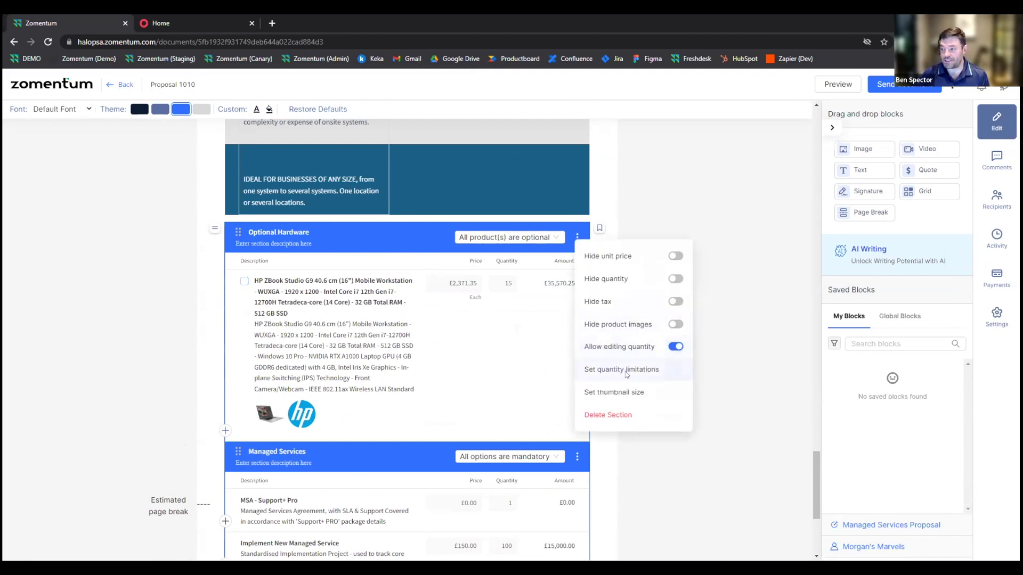
{"action": "left_click", "coordinate": [624, 372]}
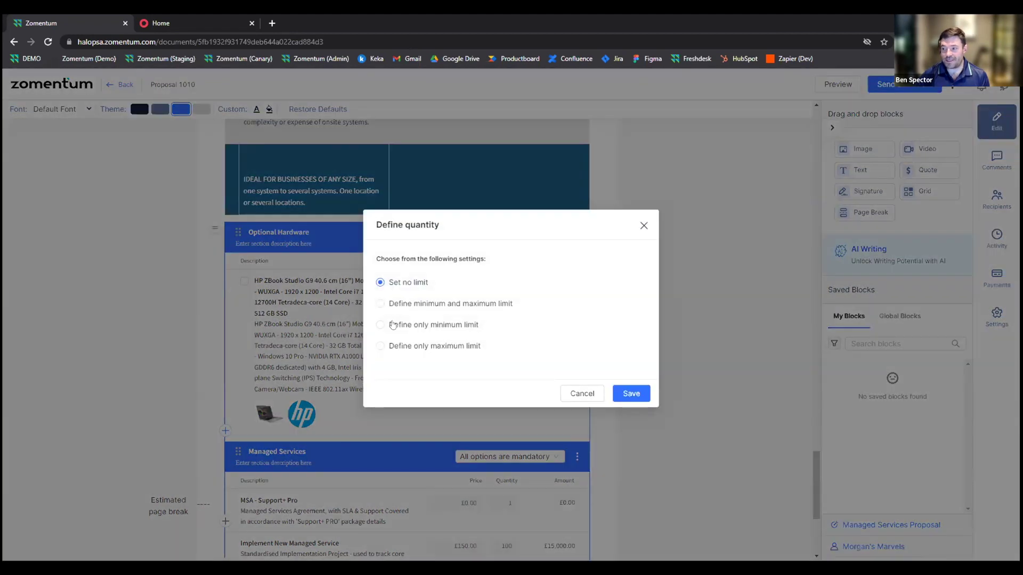
{"action": "left_click", "coordinate": [380, 346]}
{"action": "left_click", "coordinate": [495, 354]}
{"action": "type", "text": "21"}
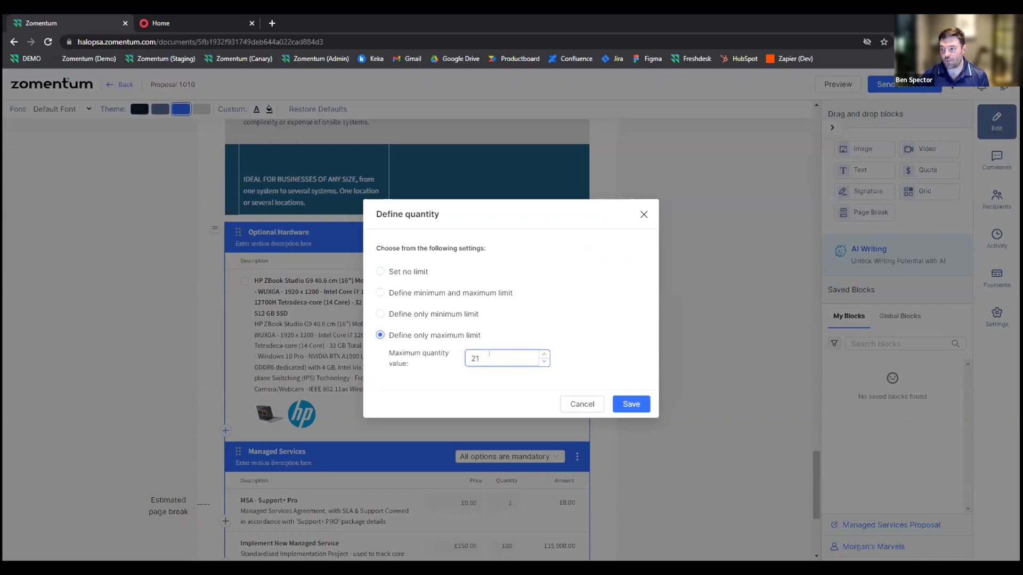
{"action": "left_click", "coordinate": [631, 404]}
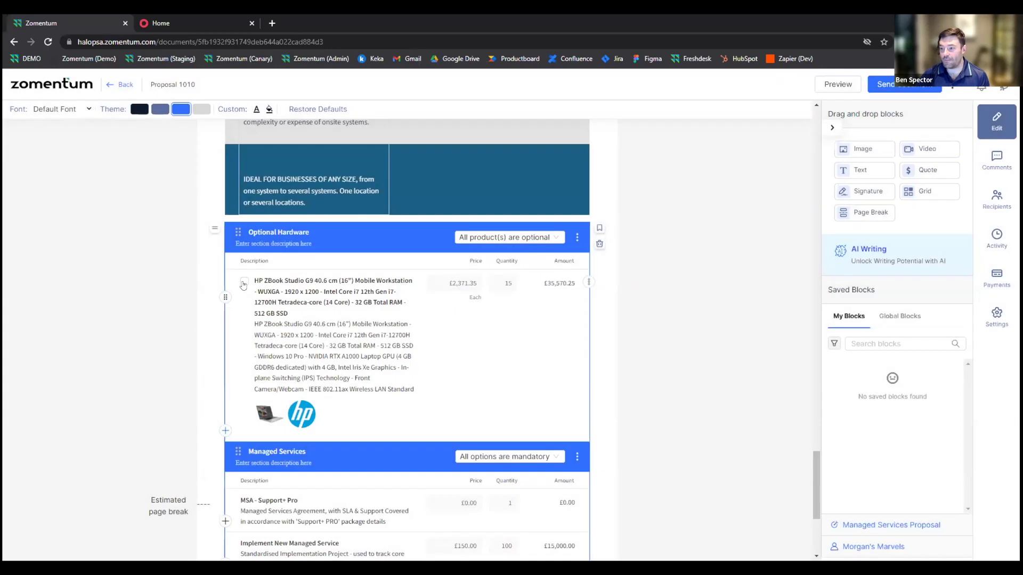
Set the quantity of the HP ZBook Studio G9 in the Optional Hardware section to 1.
{"action": "left_click", "coordinate": [501, 285]}
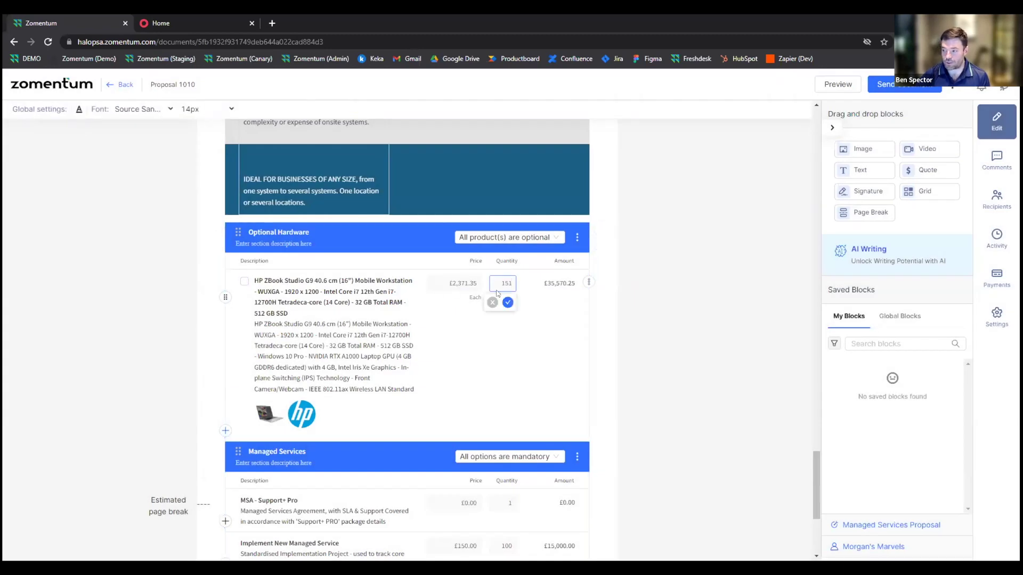
{"action": "key", "text": "BackSpace"}
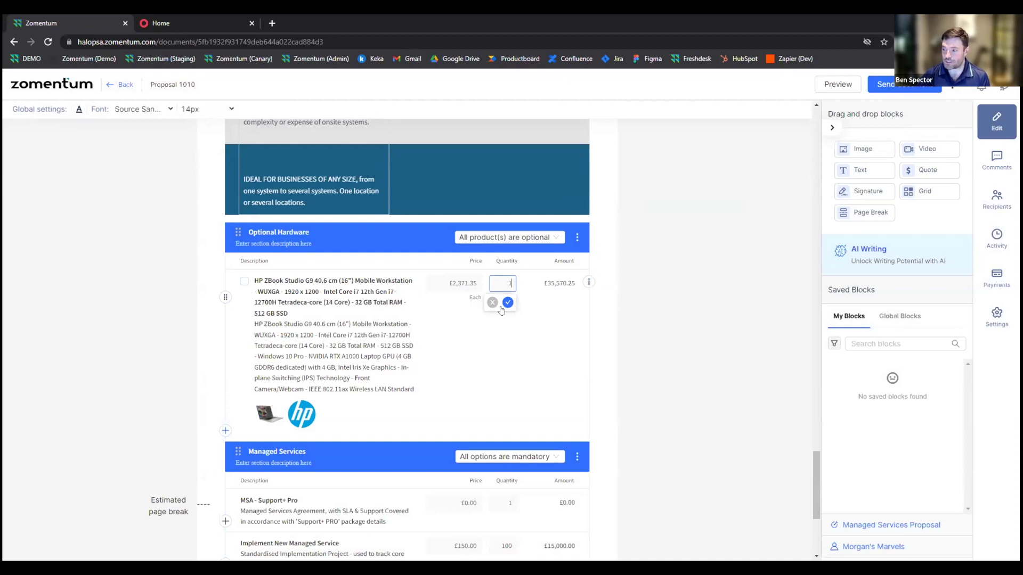
{"action": "left_click", "coordinate": [508, 302]}
Allow quantity editing in the Managed Services section and define only a minimum limit of 10, updating the out-of-limit quantities.
{"action": "scroll", "coordinate": [496, 319], "scroll_direction": "down", "scroll_amount": 4}
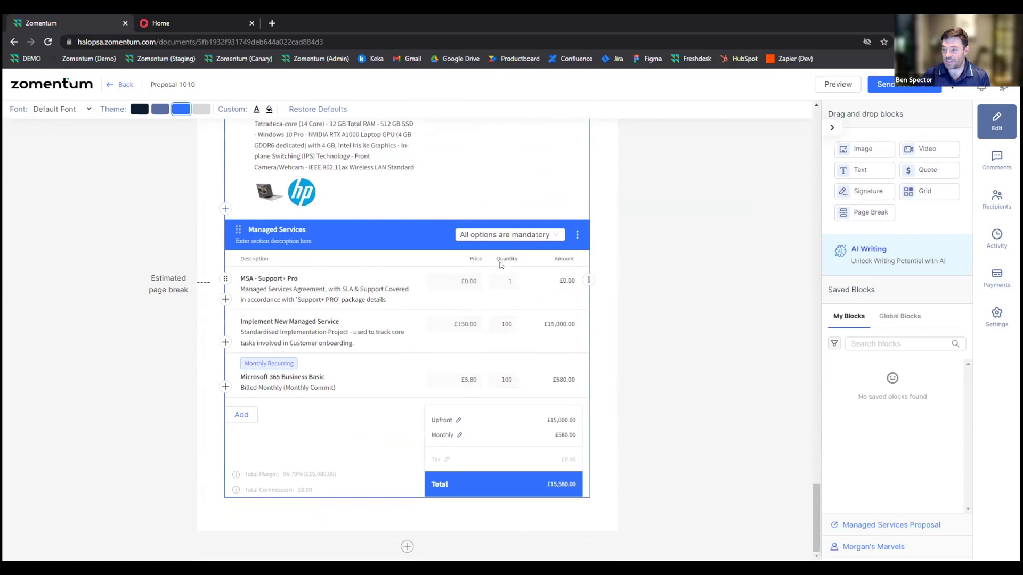
{"action": "left_click", "coordinate": [577, 234]}
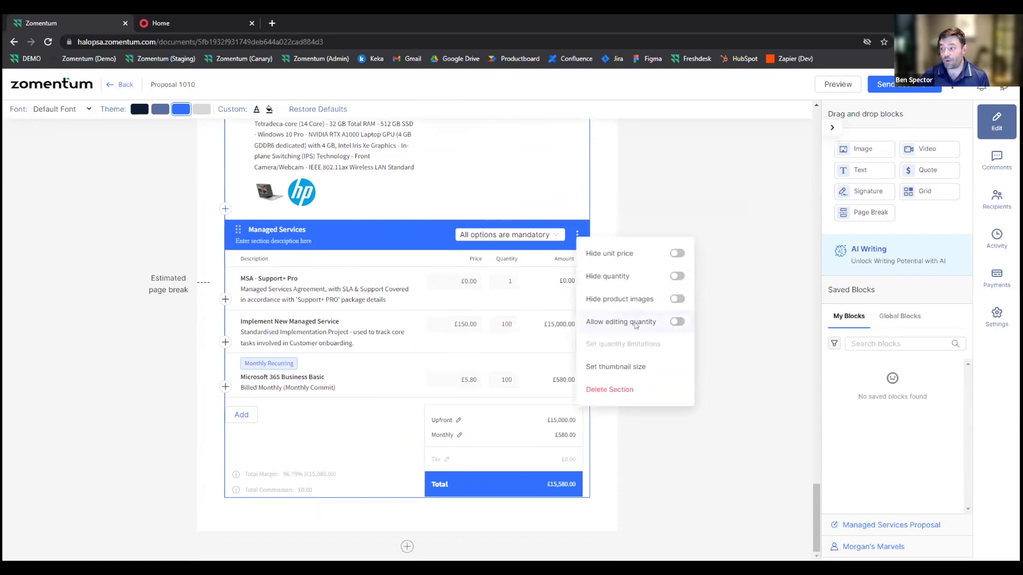
{"action": "left_click", "coordinate": [677, 323]}
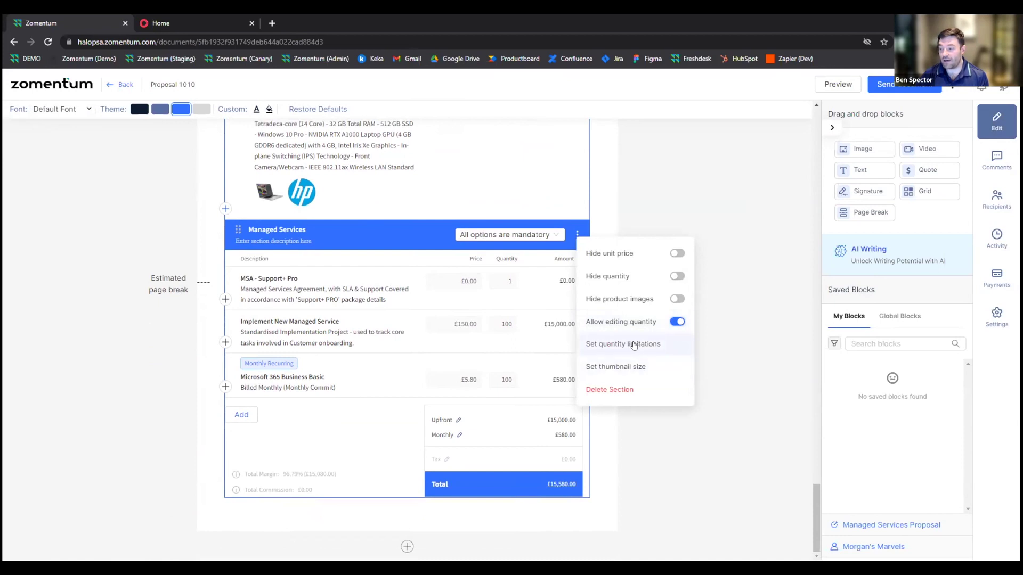
{"action": "left_click", "coordinate": [625, 344]}
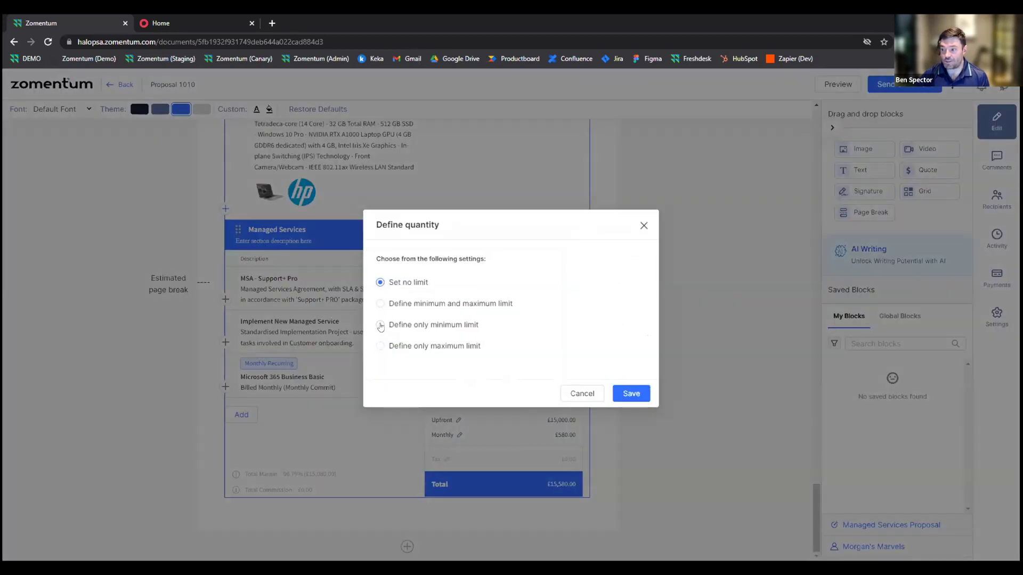
{"action": "left_click", "coordinate": [380, 326]}
{"action": "left_click", "coordinate": [495, 335]}
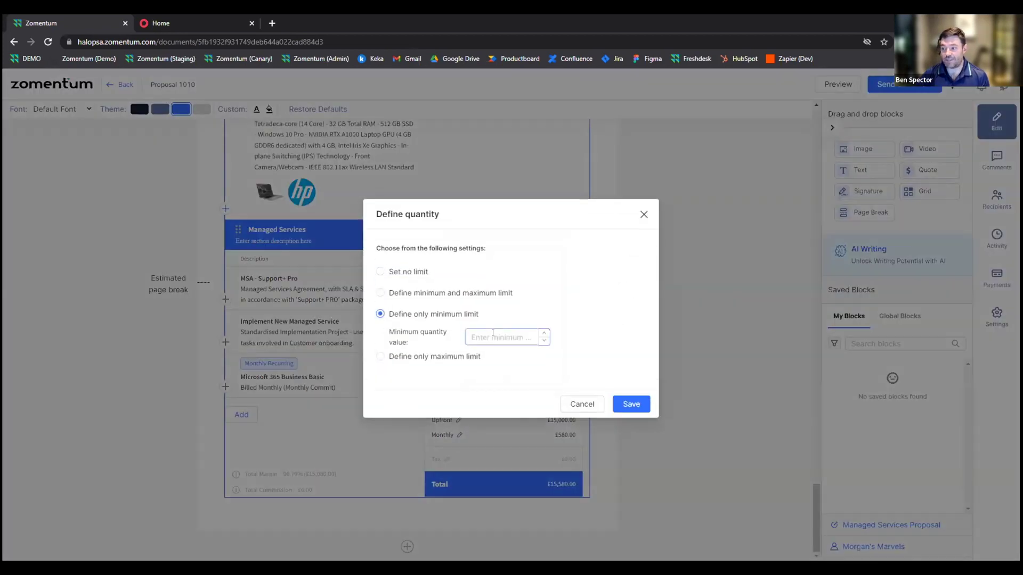
{"action": "type", "text": "10"}
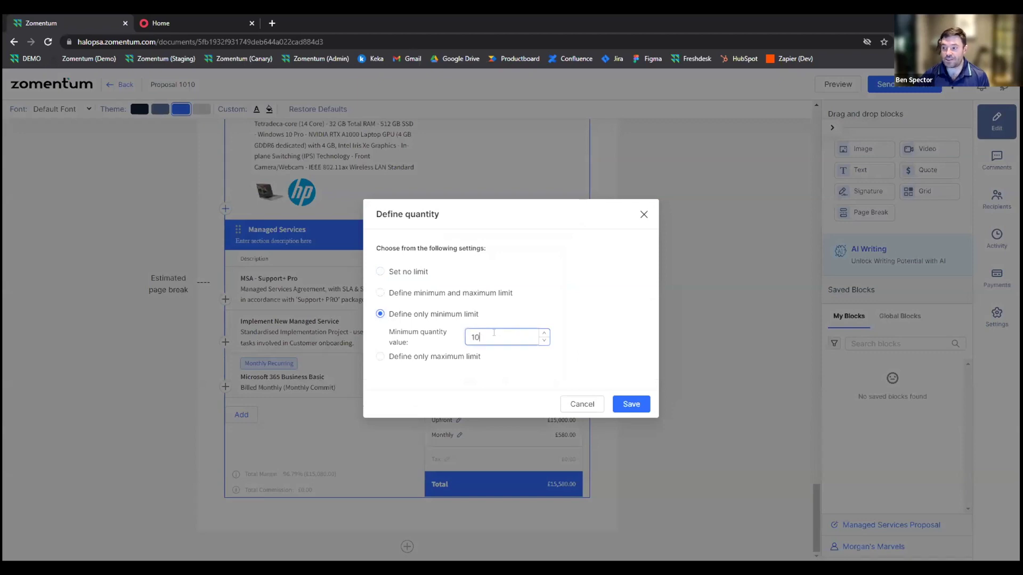
{"action": "left_click", "coordinate": [627, 406]}
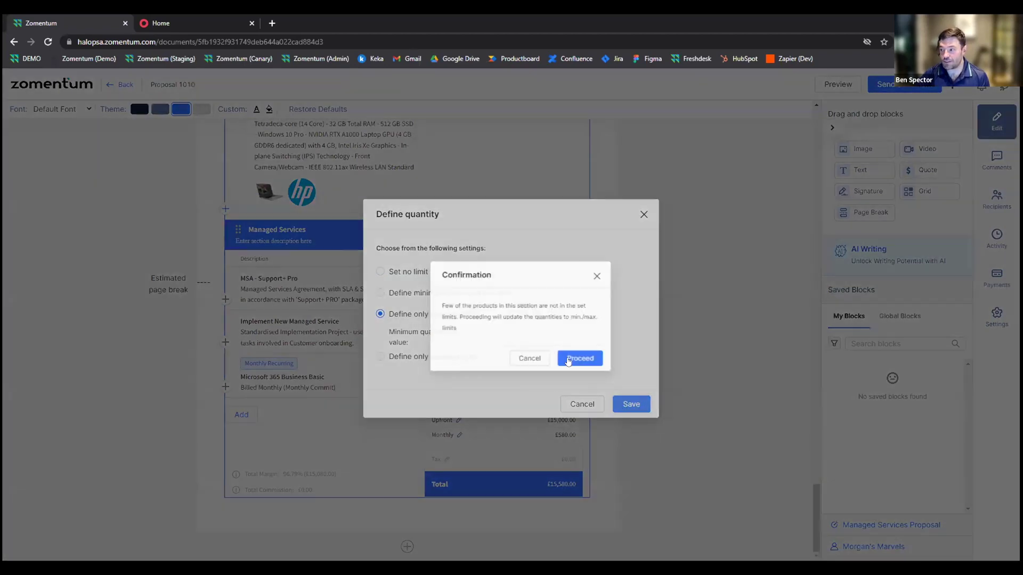
{"action": "left_click", "coordinate": [520, 354]}
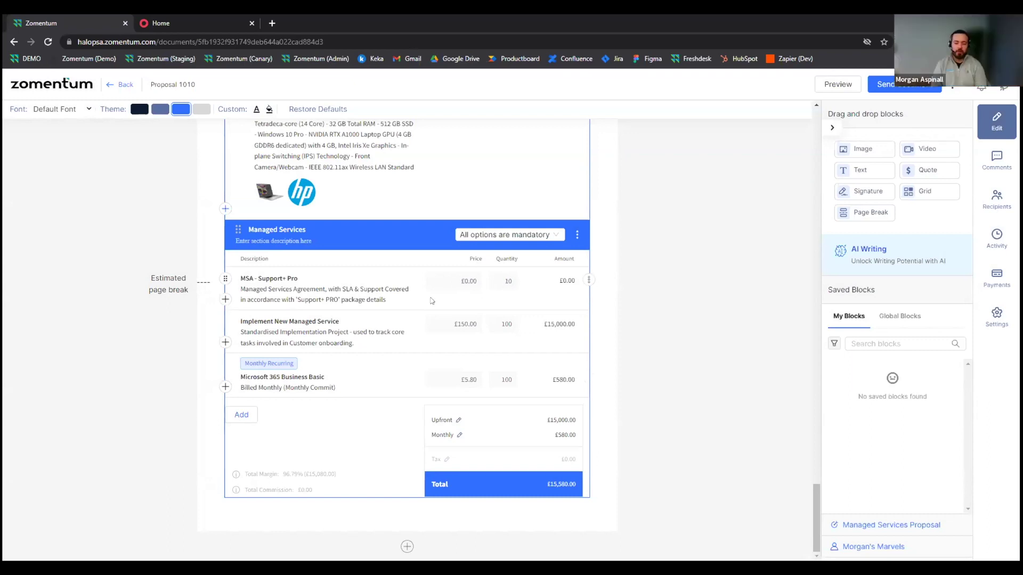
Open the document preview of the proposal, replacing all empty merge tags with blank.
{"action": "scroll", "coordinate": [412, 305], "scroll_direction": "up", "scroll_amount": 1}
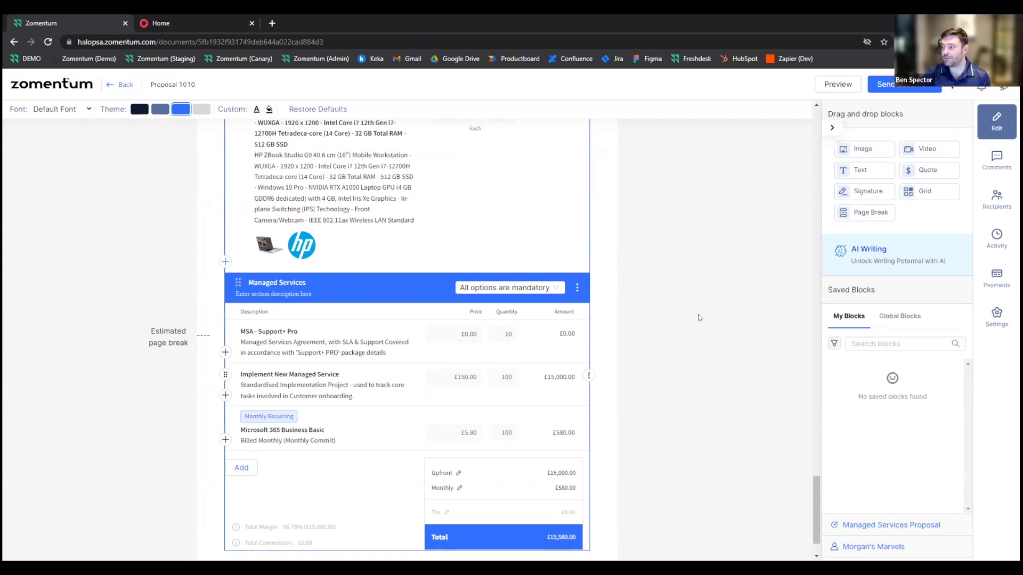
{"action": "scroll", "coordinate": [672, 325], "scroll_direction": "up", "scroll_amount": 1}
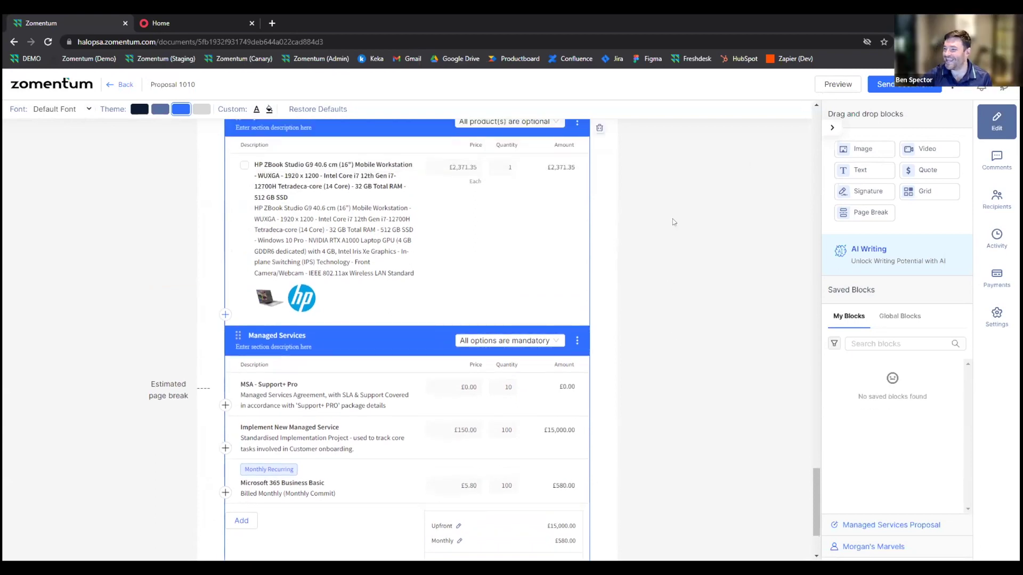
{"action": "left_click", "coordinate": [838, 84]}
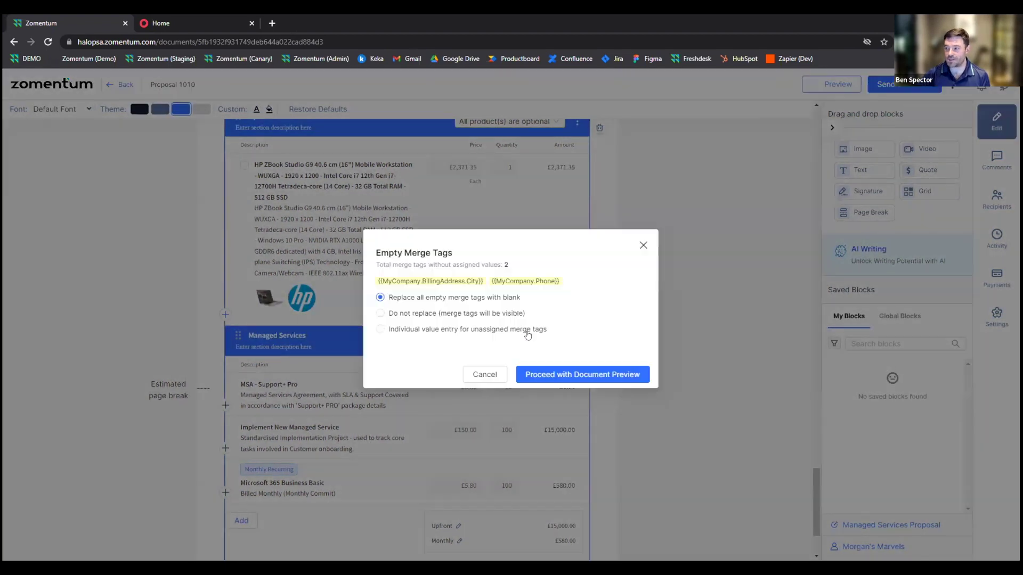
{"action": "left_click", "coordinate": [548, 375]}
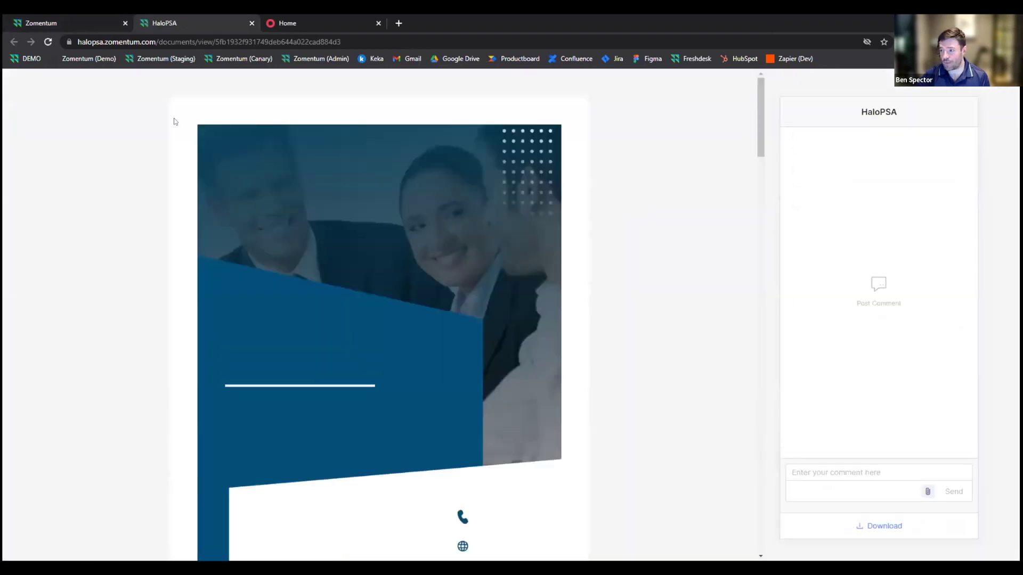
{"action": "left_click", "coordinate": [73, 18]}
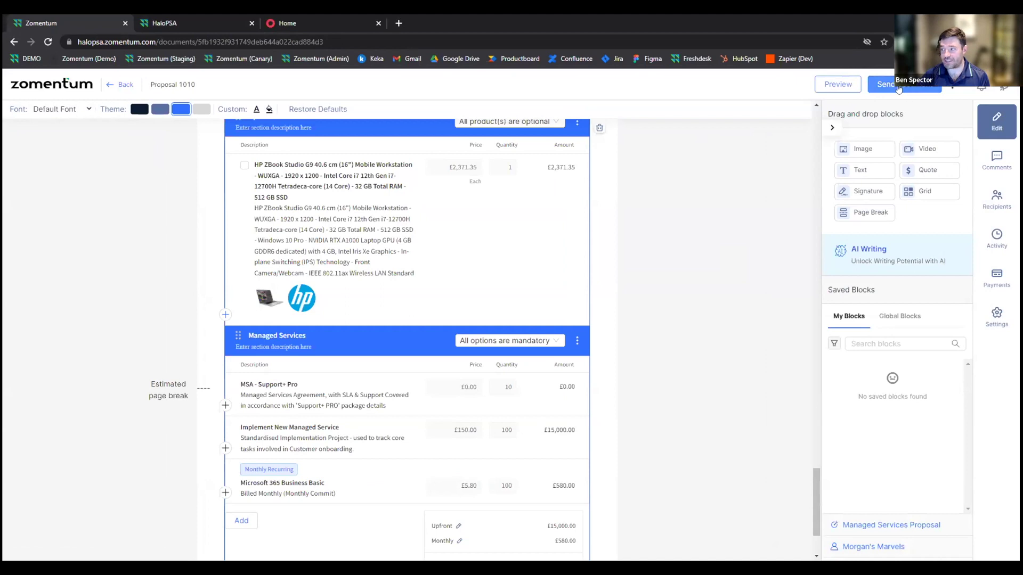
{"action": "left_click", "coordinate": [674, 314]}
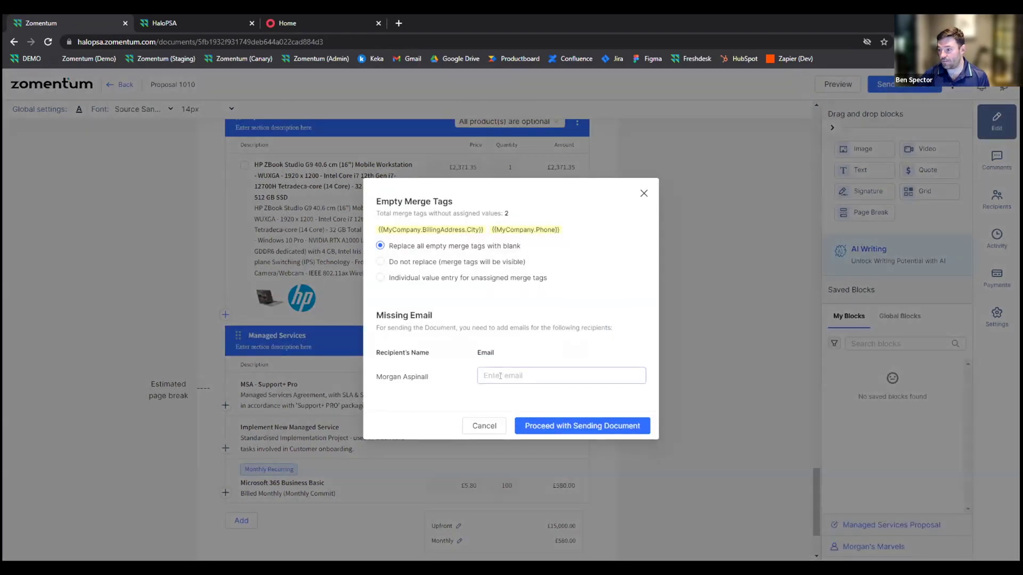
{"action": "left_click", "coordinate": [526, 371]}
{"action": "left_click", "coordinate": [497, 375]}
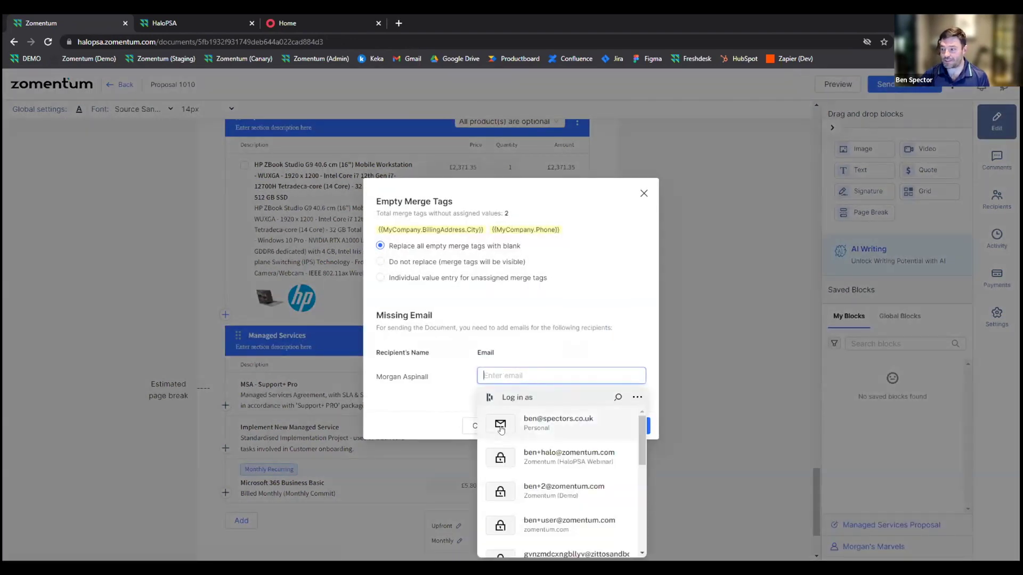
{"action": "left_click", "coordinate": [481, 425]}
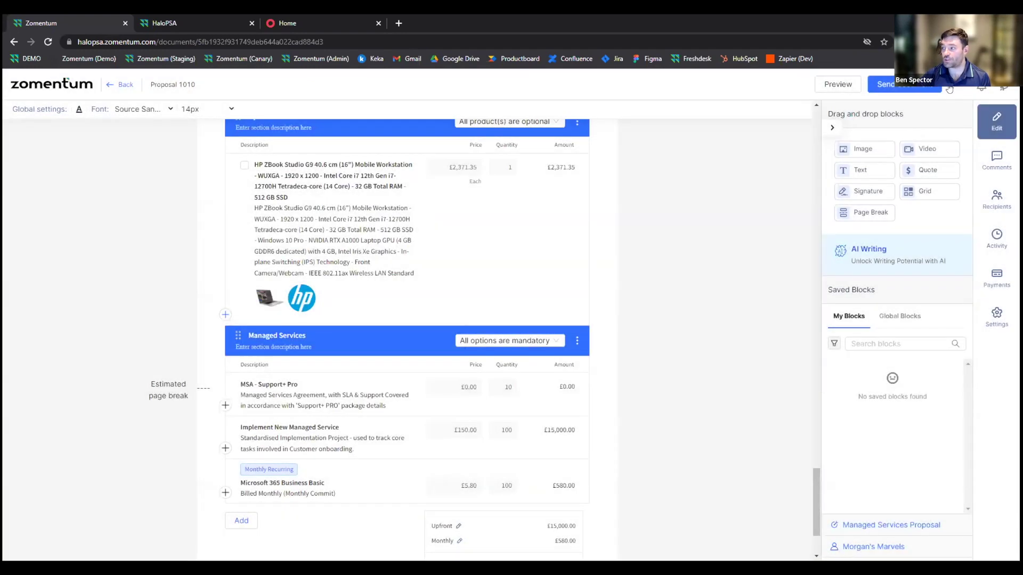
{"action": "left_click", "coordinate": [950, 88]}
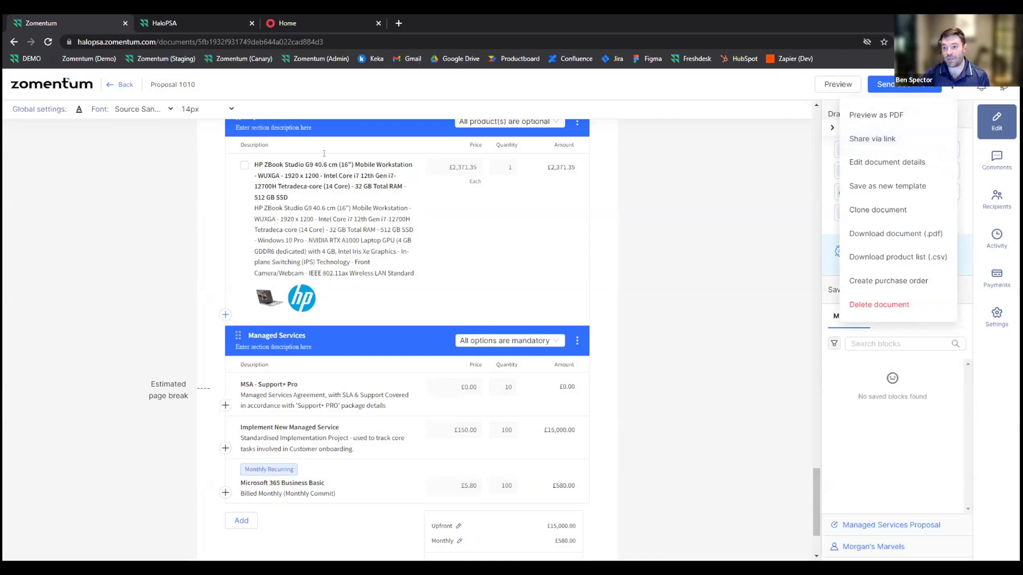
In the client preview's Optional Hardware section, select the HP ZBook Studio G9 and deselect it again.
{"action": "left_click", "coordinate": [199, 21]}
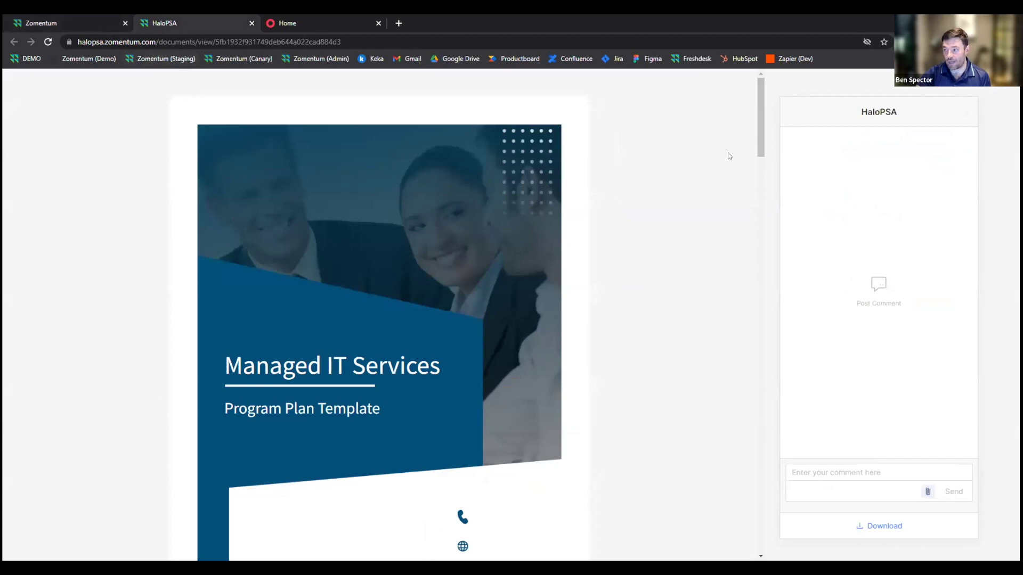
{"action": "left_click_drag", "start_coordinate": [756, 111], "coordinate": [757, 352]}
{"action": "scroll", "coordinate": [757, 352], "scroll_direction": "down", "scroll_amount": 20}
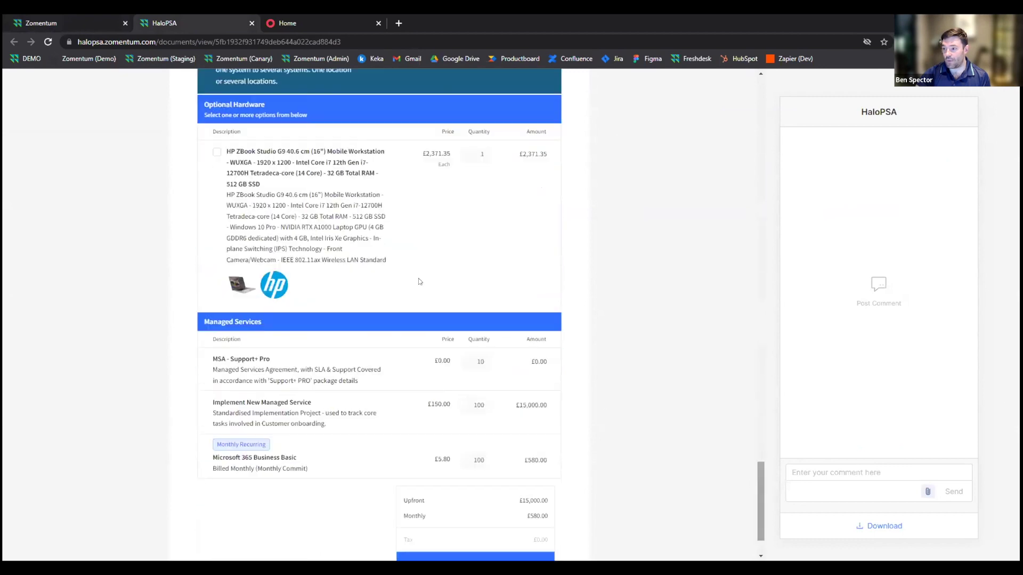
{"action": "left_click", "coordinate": [216, 154]}
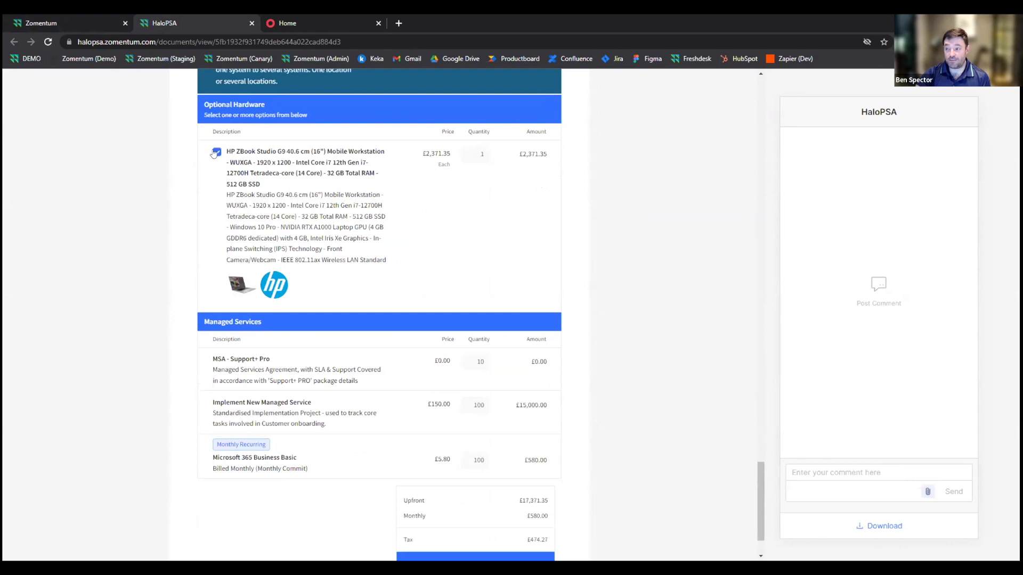
{"action": "left_click", "coordinate": [217, 153]}
Set the quantity of the HP ZBook Studio G9 in the client preview to 15.
{"action": "left_click", "coordinate": [472, 155]}
{"action": "type", "text": "5"}
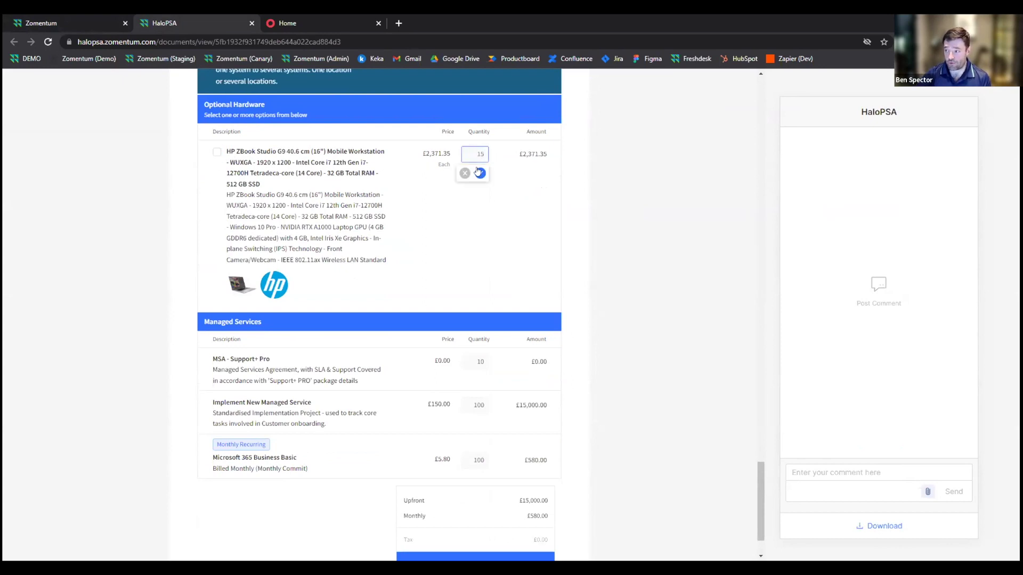
{"action": "left_click", "coordinate": [480, 173]}
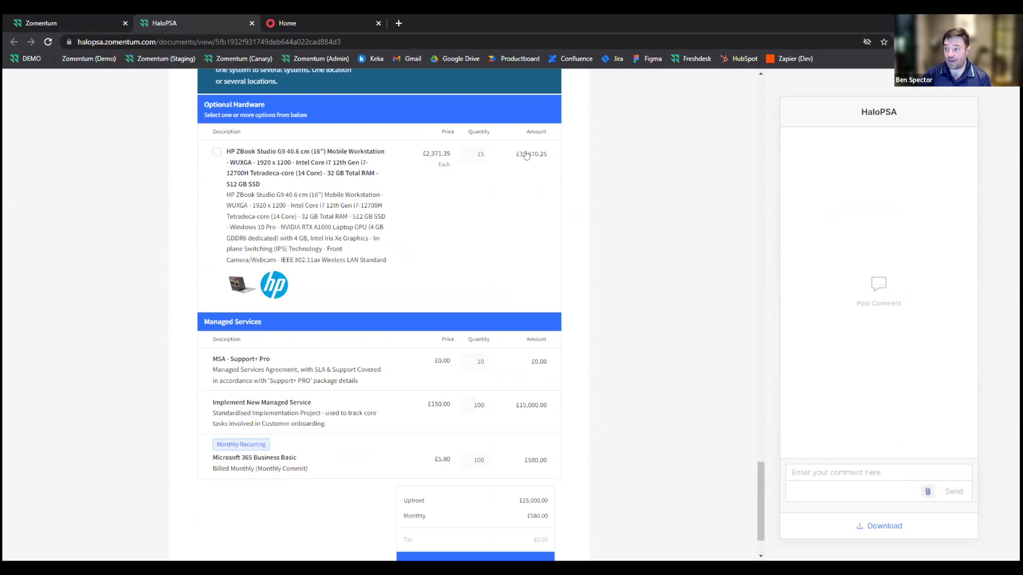
Try to set the HP ZBook Studio G9's quantity in the client preview to 1522, above the section's maximum limit.
{"action": "left_click", "coordinate": [482, 154]}
{"action": "type", "text": "20"}
{"action": "left_click", "coordinate": [480, 173]}
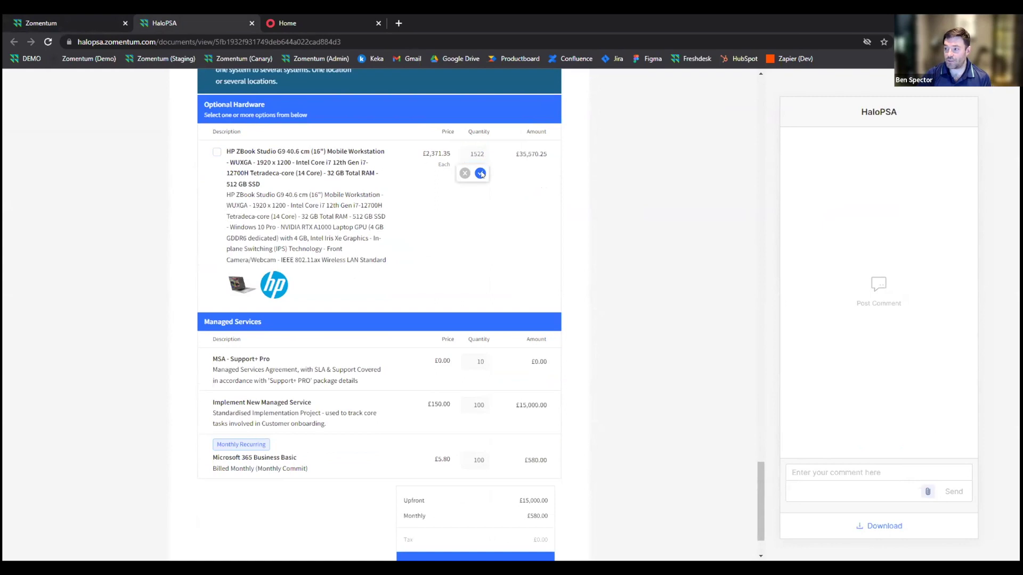
{"action": "left_click_drag", "start_coordinate": [539, 154], "coordinate": [544, 154]}
Try to set the quantity of Implement New Managed Service in the client preview to 5, below the section's minimum limit.
{"action": "scroll", "coordinate": [480, 298], "scroll_direction": "down", "scroll_amount": 1}
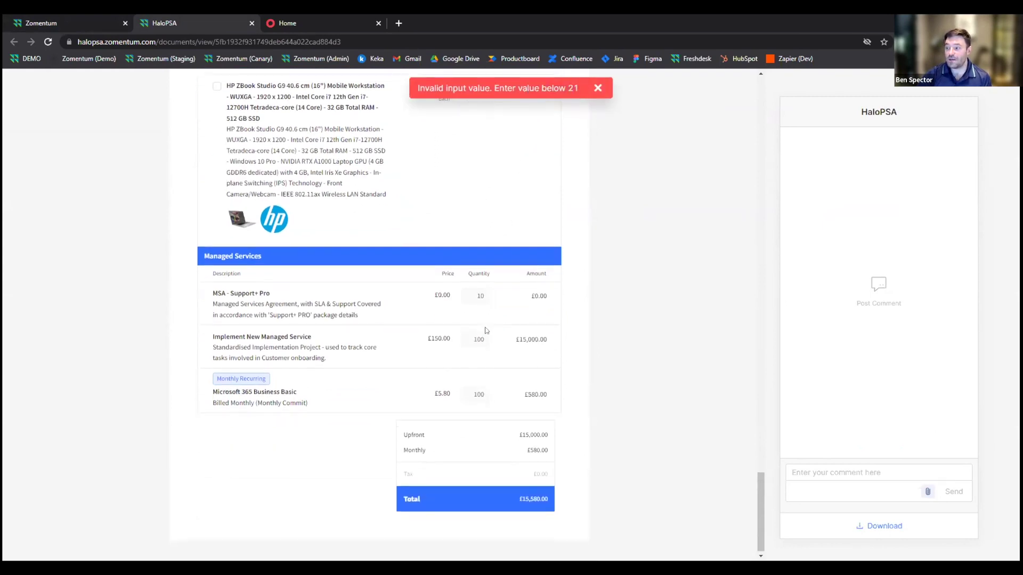
{"action": "left_click", "coordinate": [469, 340]}
{"action": "left_click_drag", "start_coordinate": [469, 340], "coordinate": [483, 340]}
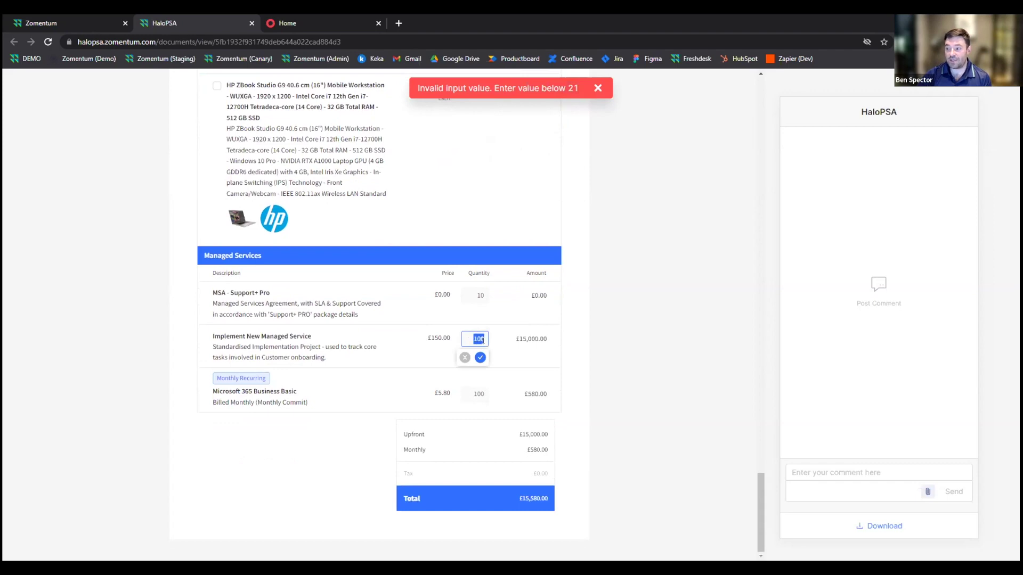
{"action": "type", "text": "5"}
{"action": "left_click", "coordinate": [480, 358]}
{"action": "double_click", "coordinate": [570, 88]}
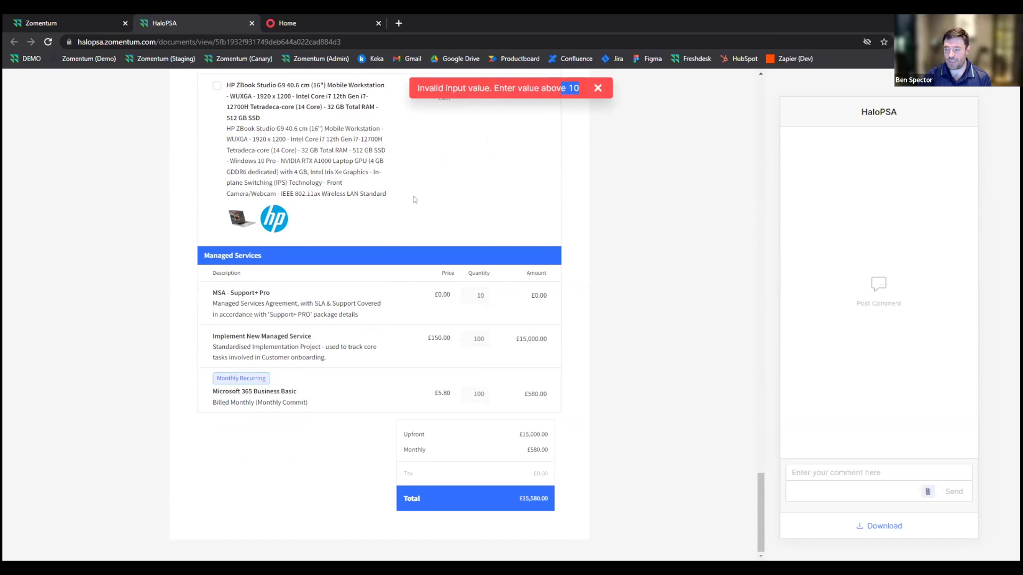
Return to the proposal editor, try the AI Writing assistant twice, and close it.
{"action": "left_click", "coordinate": [99, 26]}
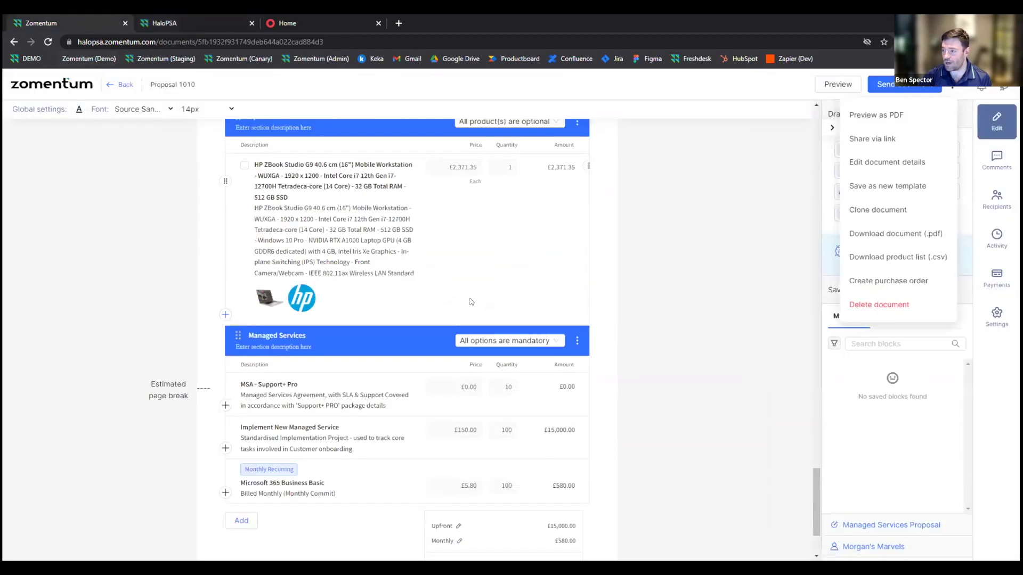
{"action": "scroll", "coordinate": [651, 281], "scroll_direction": "down", "scroll_amount": 2}
{"action": "left_click", "coordinate": [772, 272]}
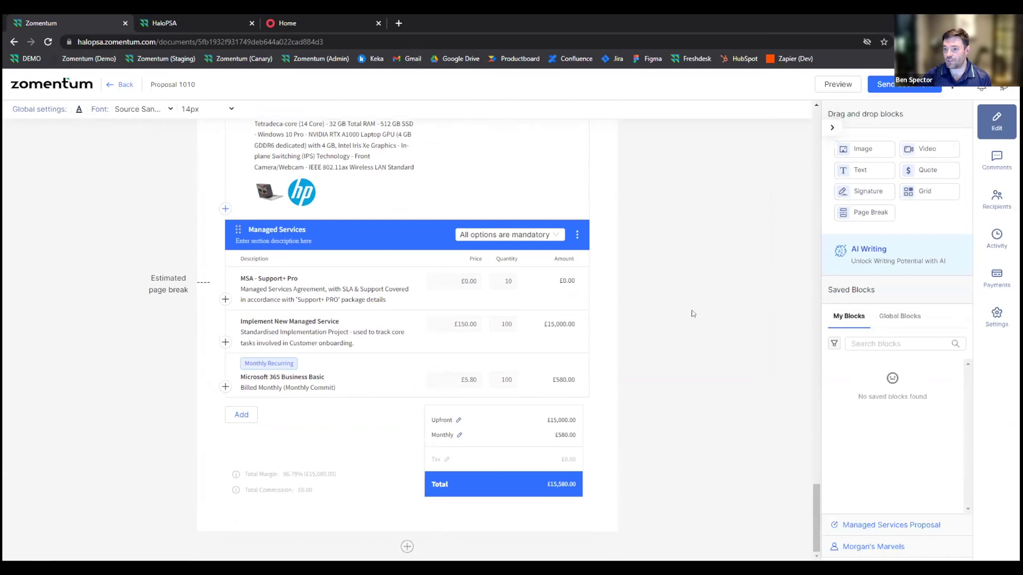
{"action": "left_click", "coordinate": [870, 258]}
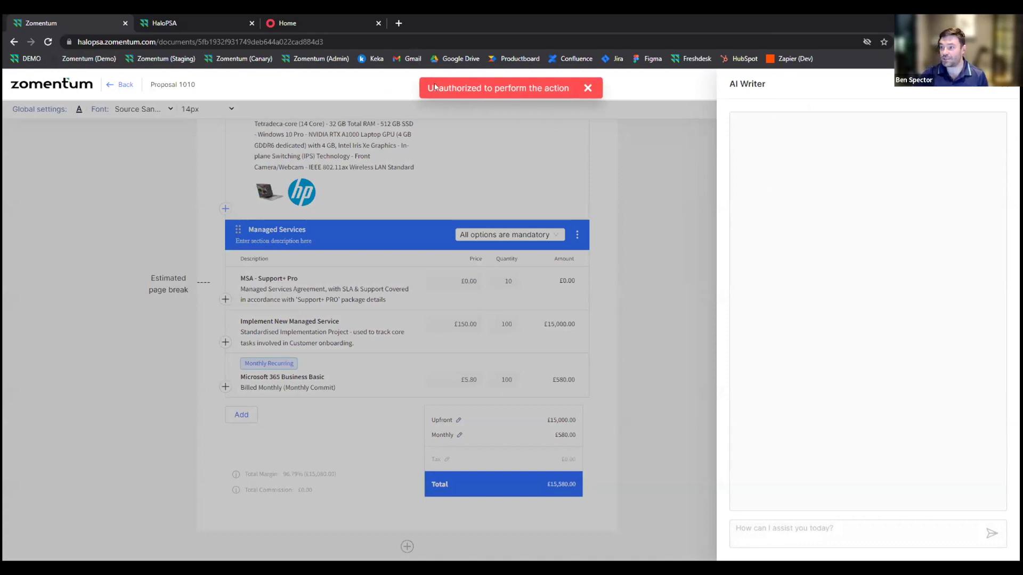
{"action": "left_click_drag", "start_coordinate": [427, 88], "coordinate": [563, 88]}
{"action": "left_click", "coordinate": [563, 88]}
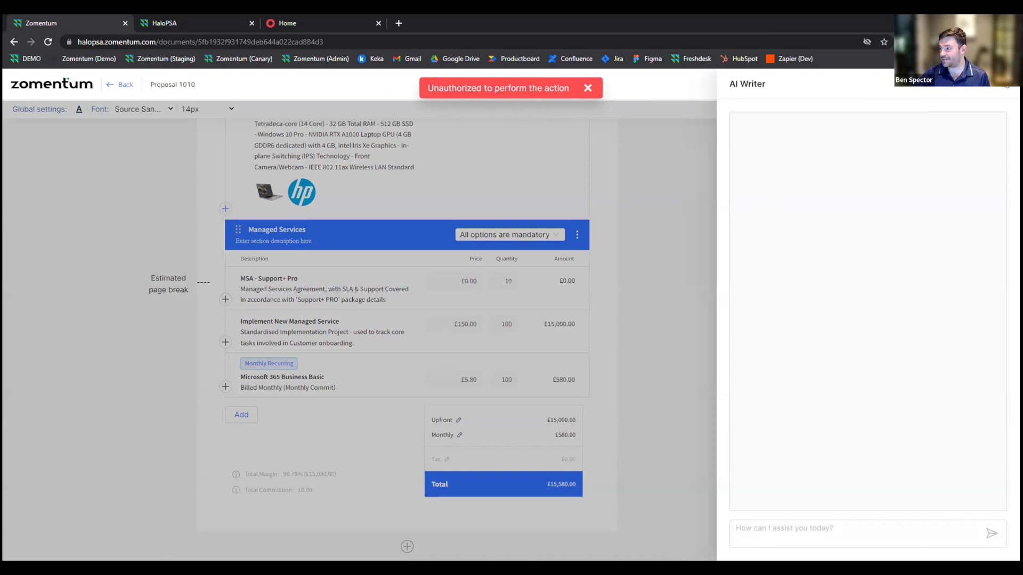
{"action": "left_click", "coordinate": [1002, 89]}
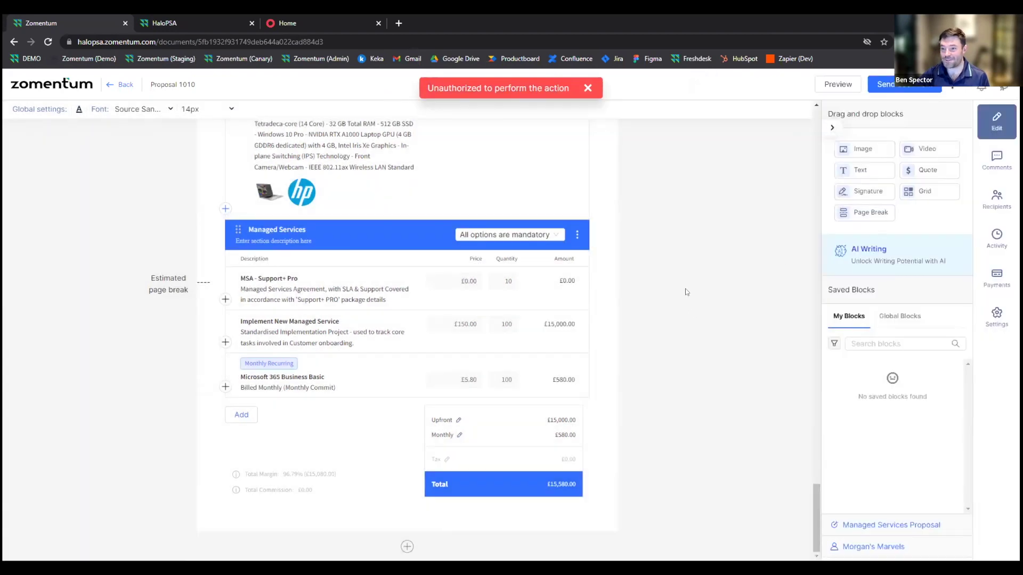
{"action": "left_click", "coordinate": [859, 255]}
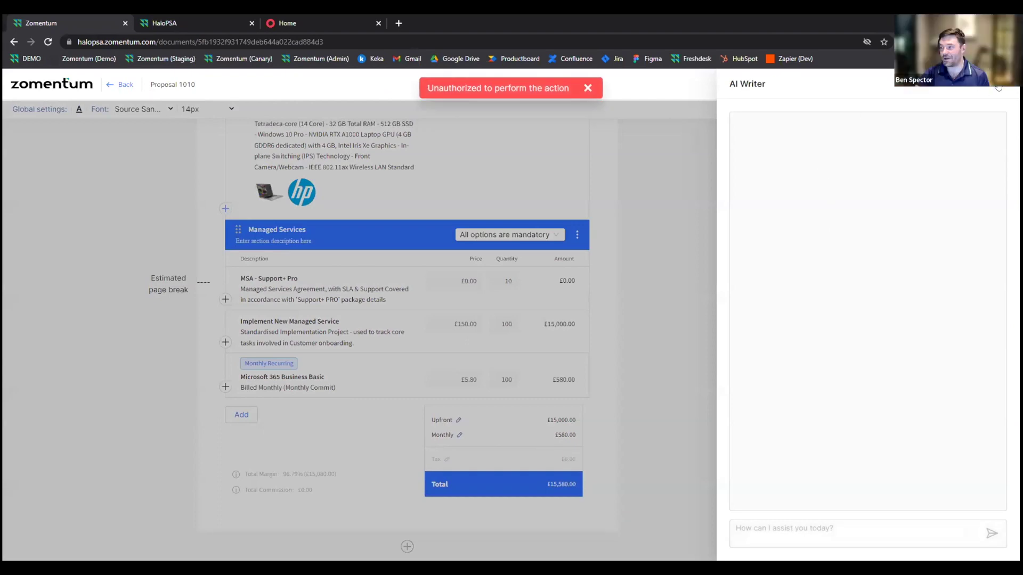
{"action": "left_click", "coordinate": [998, 87]}
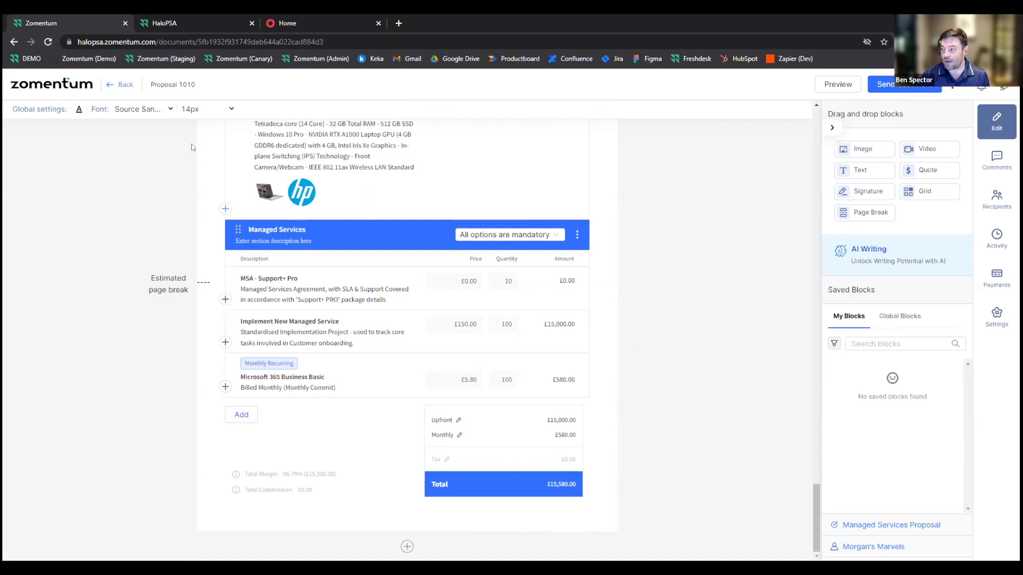
Return to the Managed Services Proposal opportunity and set its stage to Won.
{"action": "left_click", "coordinate": [124, 86]}
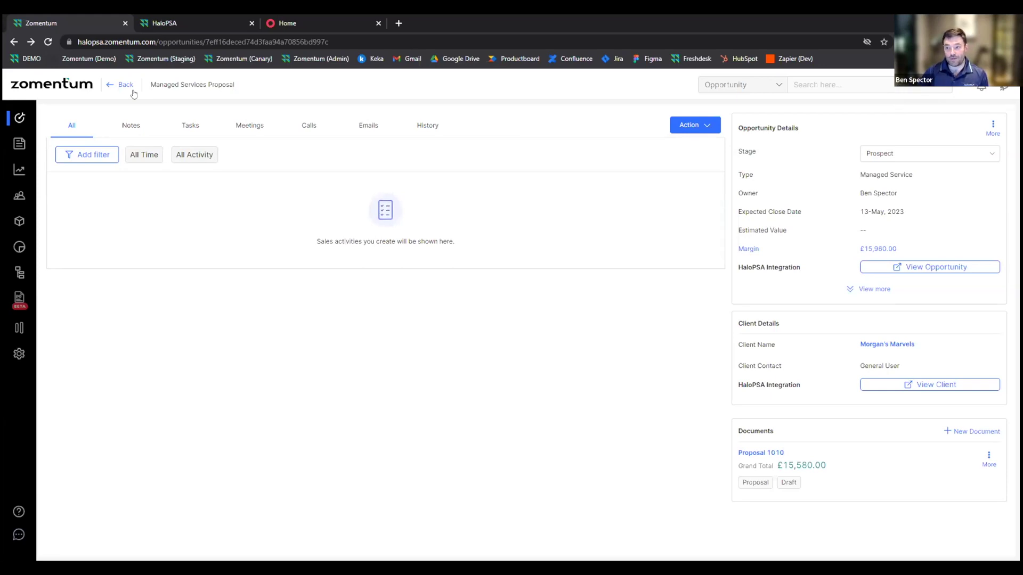
{"action": "left_click", "coordinate": [887, 155]}
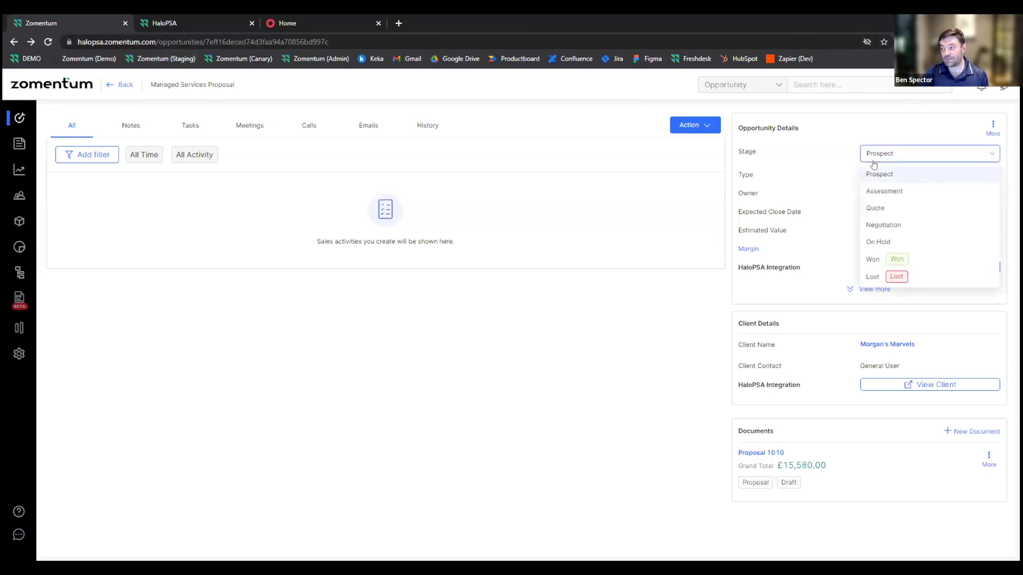
{"action": "left_click", "coordinate": [879, 259]}
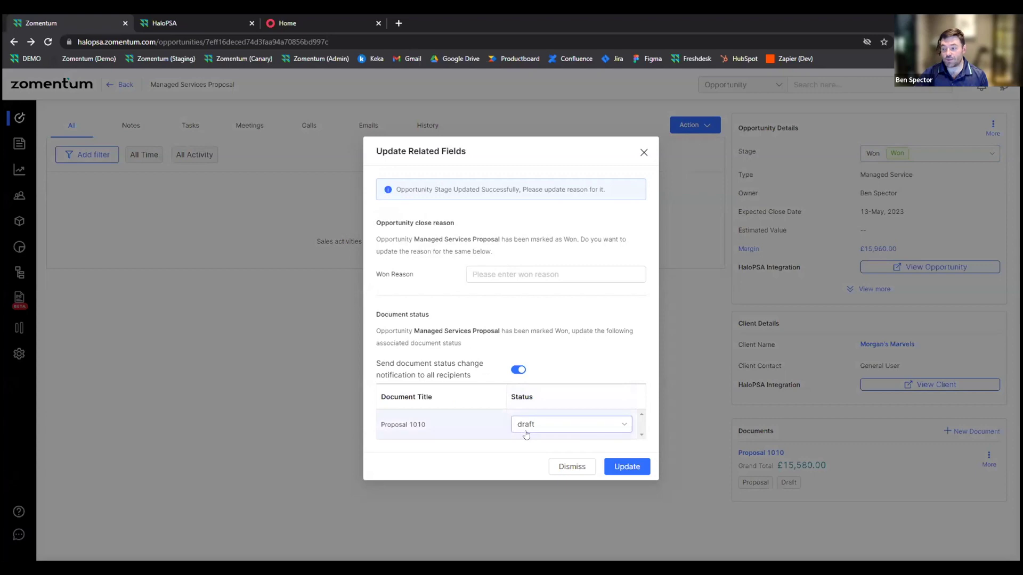
Set Proposal 1010's status to won, turn off the status change notification to recipients, and apply the update.
{"action": "left_click", "coordinate": [527, 424]}
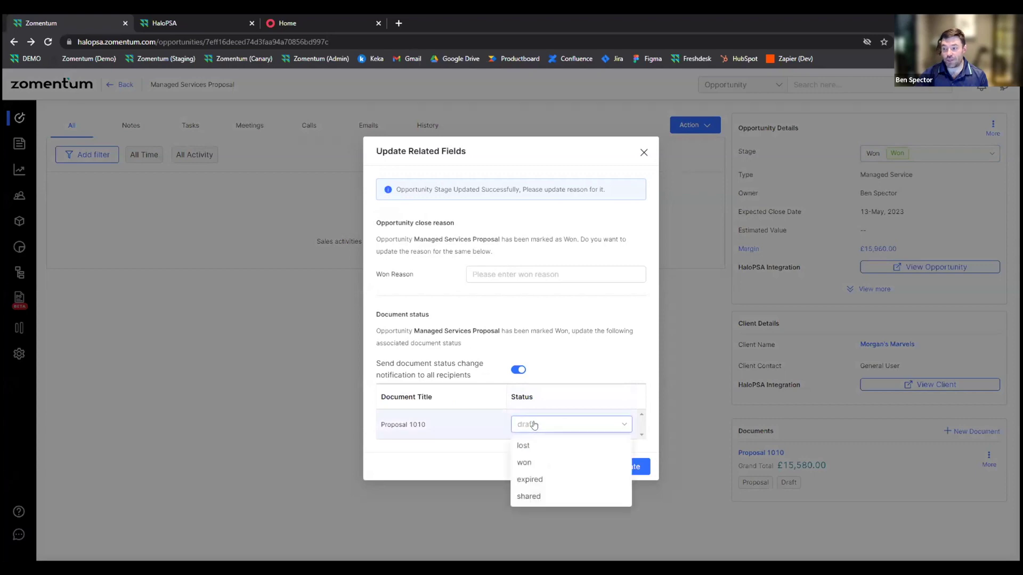
{"action": "left_click", "coordinate": [532, 463]}
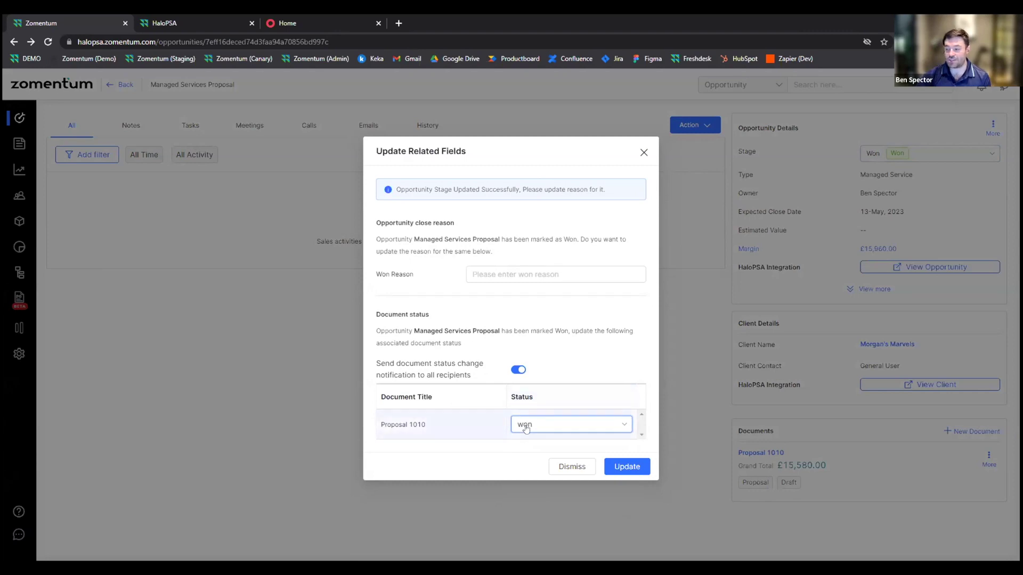
{"action": "left_click", "coordinate": [517, 370]}
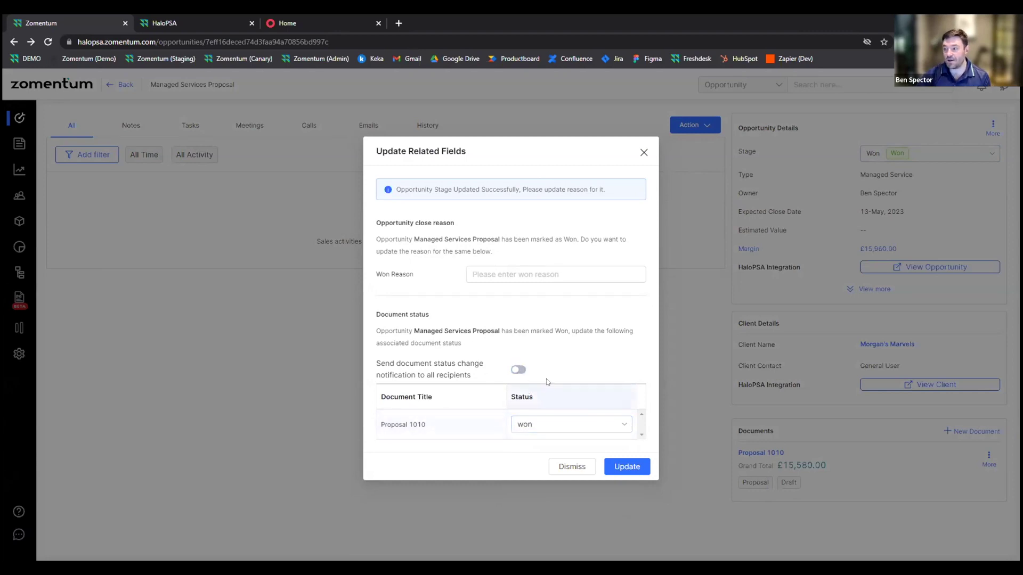
{"action": "left_click", "coordinate": [627, 466]}
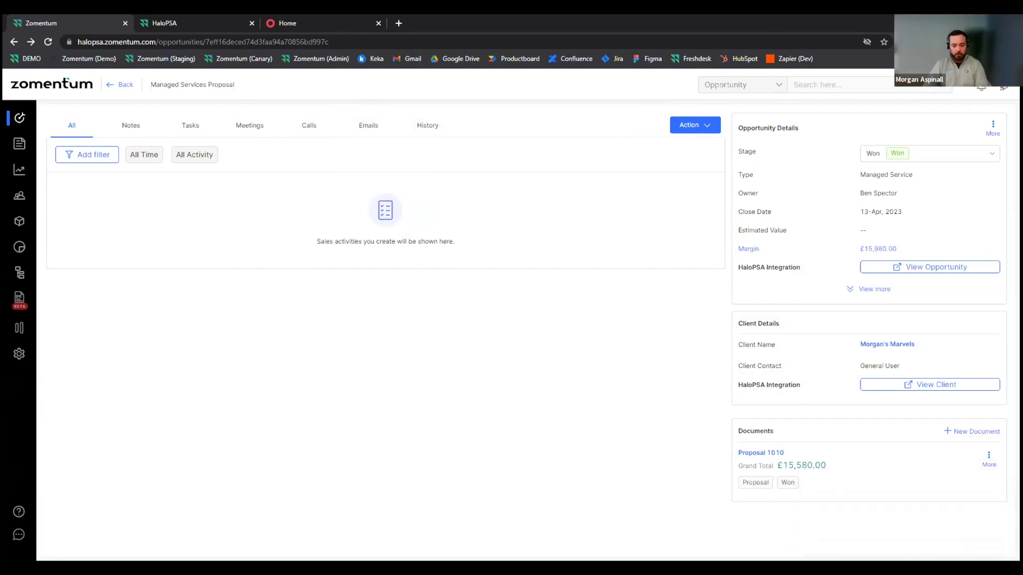
Open the HaloPSA integration's sync settings from Zomentum's third-party integrations.
{"action": "left_click", "coordinate": [19, 354]}
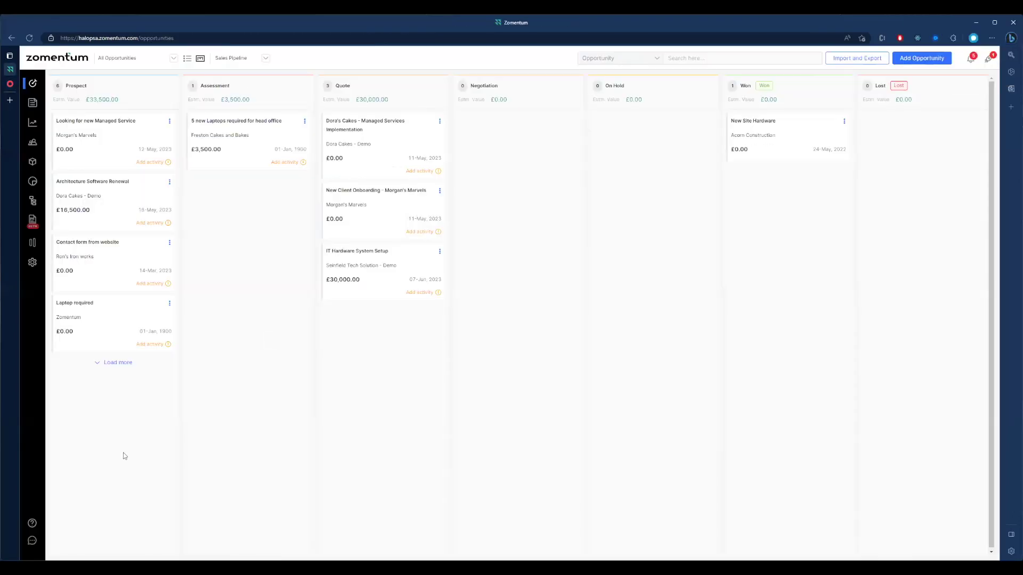
{"action": "left_click", "coordinate": [30, 270]}
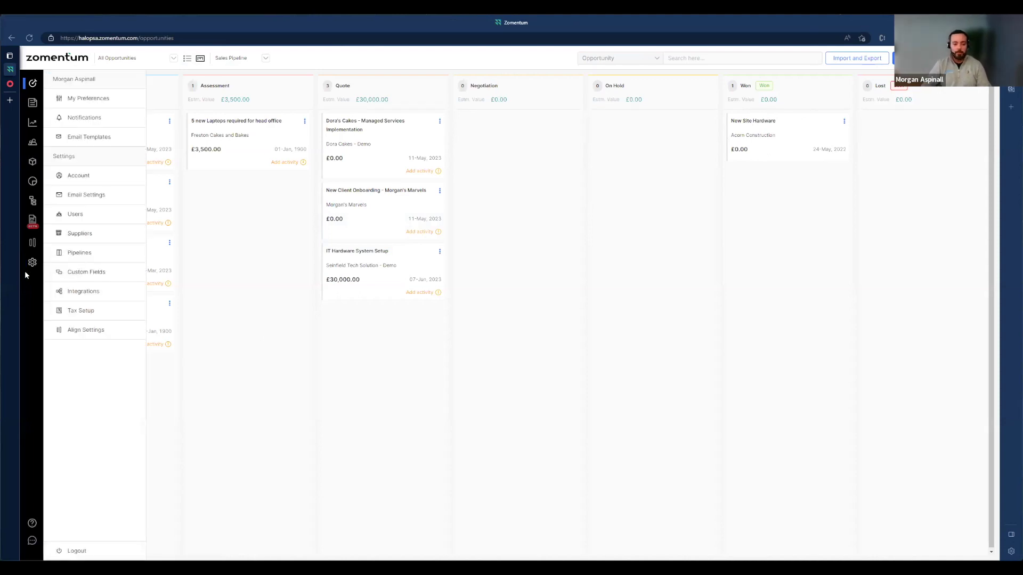
{"action": "mouse_move", "coordinate": [13, 263]}
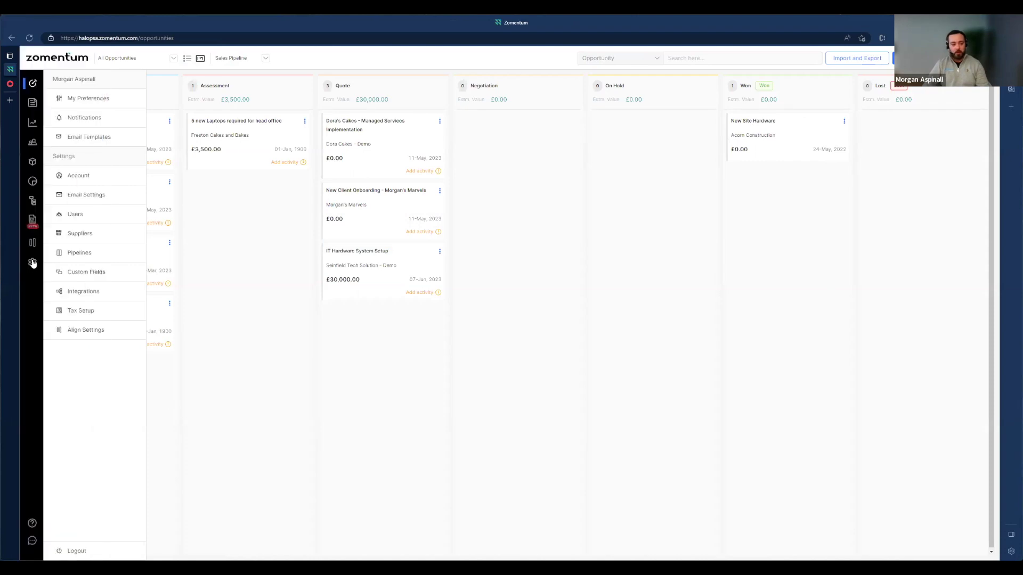
{"action": "left_click", "coordinate": [84, 292]}
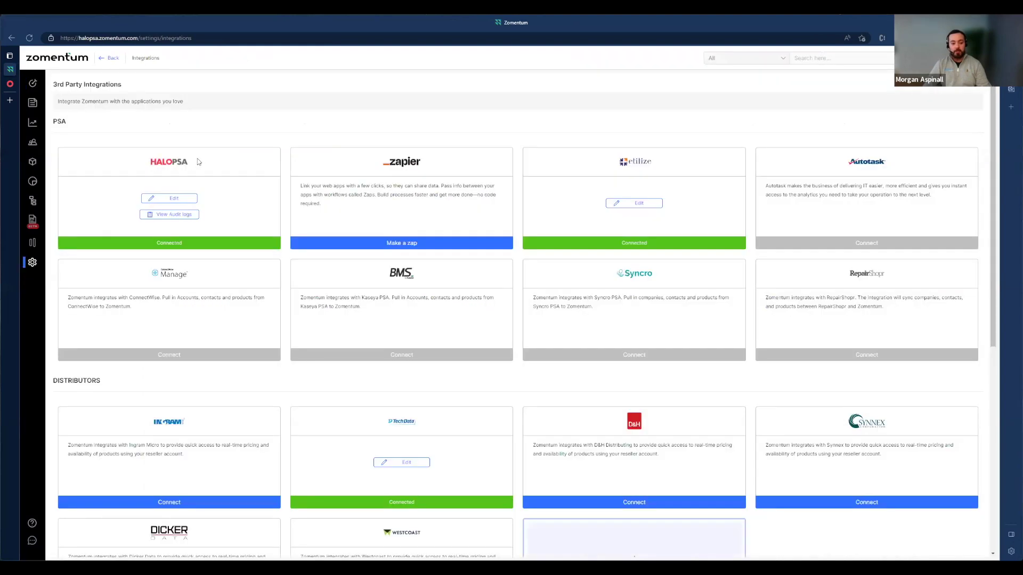
{"action": "left_click", "coordinate": [165, 200]}
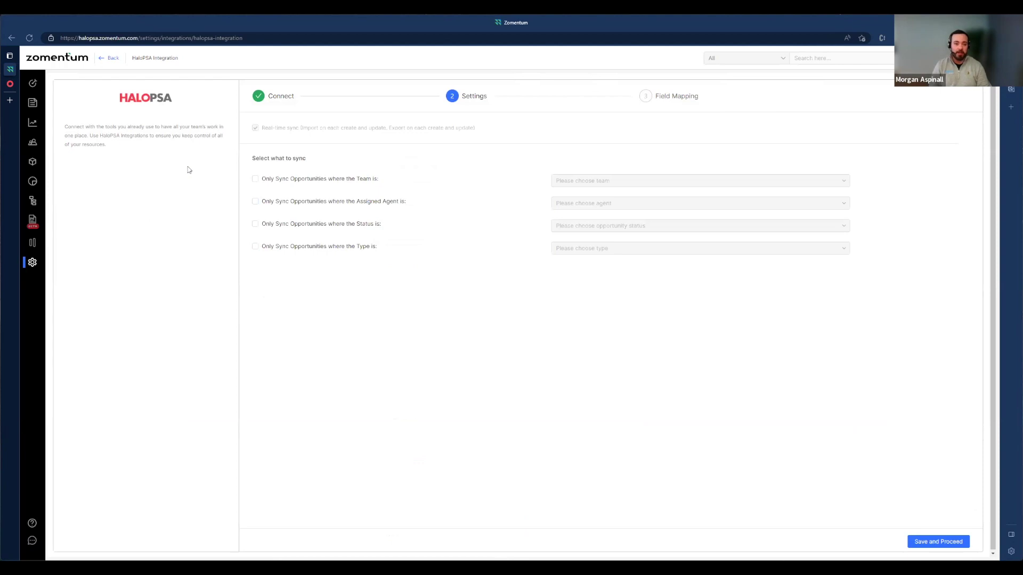
Switch to HaloPSA and open the HaloPSA API page in the integrations configuration.
{"action": "mouse_move", "coordinate": [12, 85]}
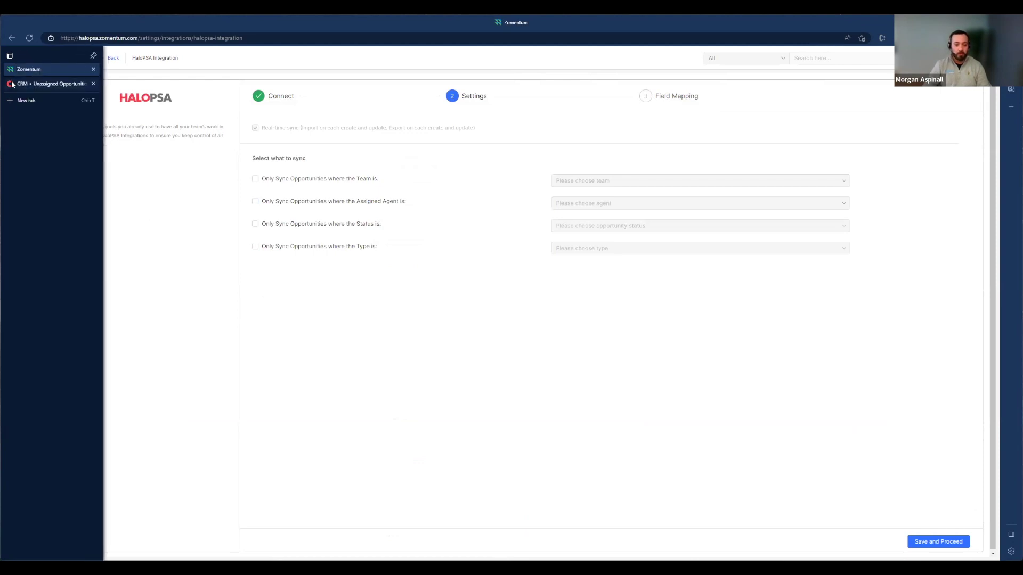
{"action": "left_click", "coordinate": [134, 77]}
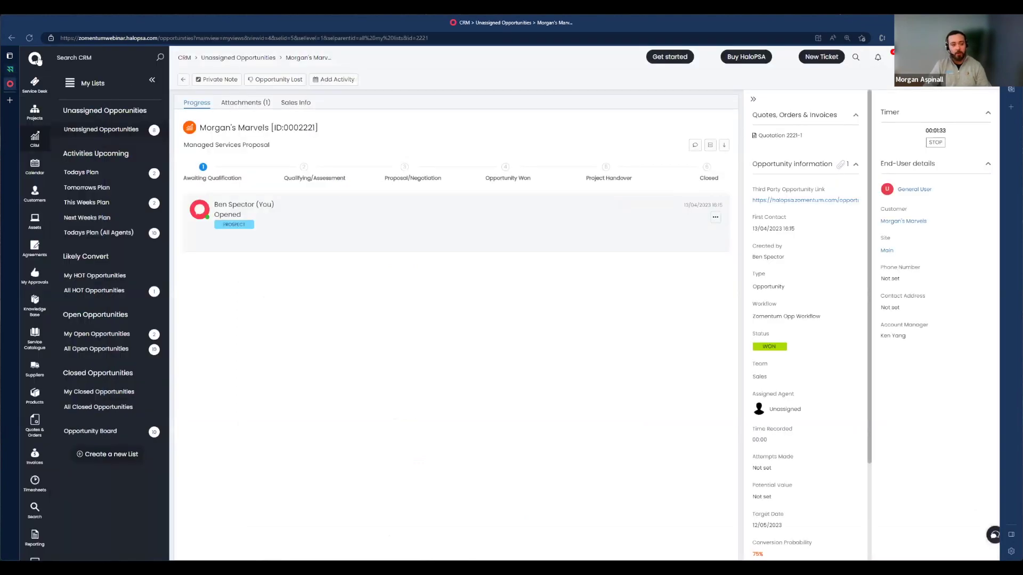
{"action": "left_click", "coordinate": [36, 58]}
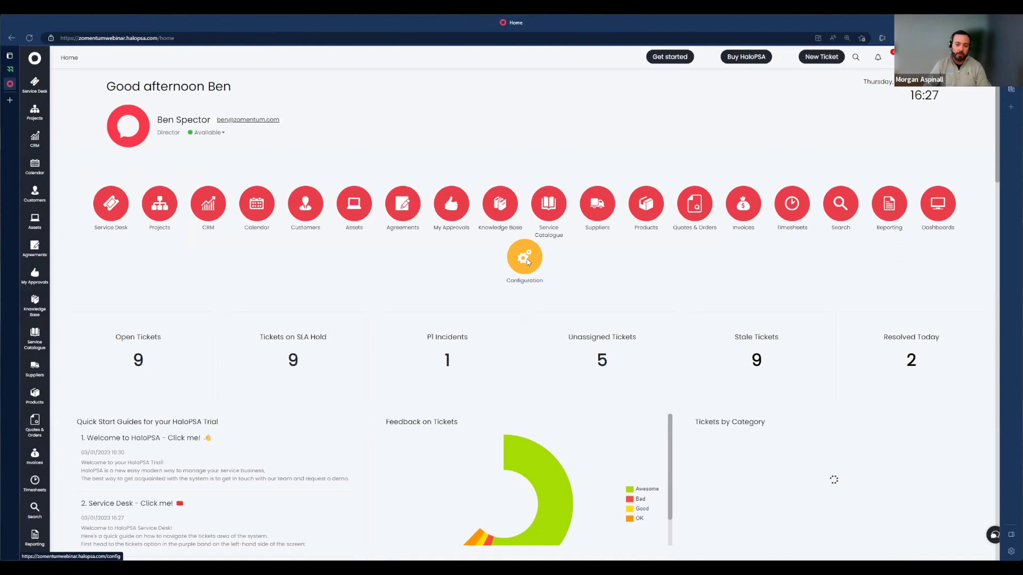
{"action": "left_click", "coordinate": [526, 260]}
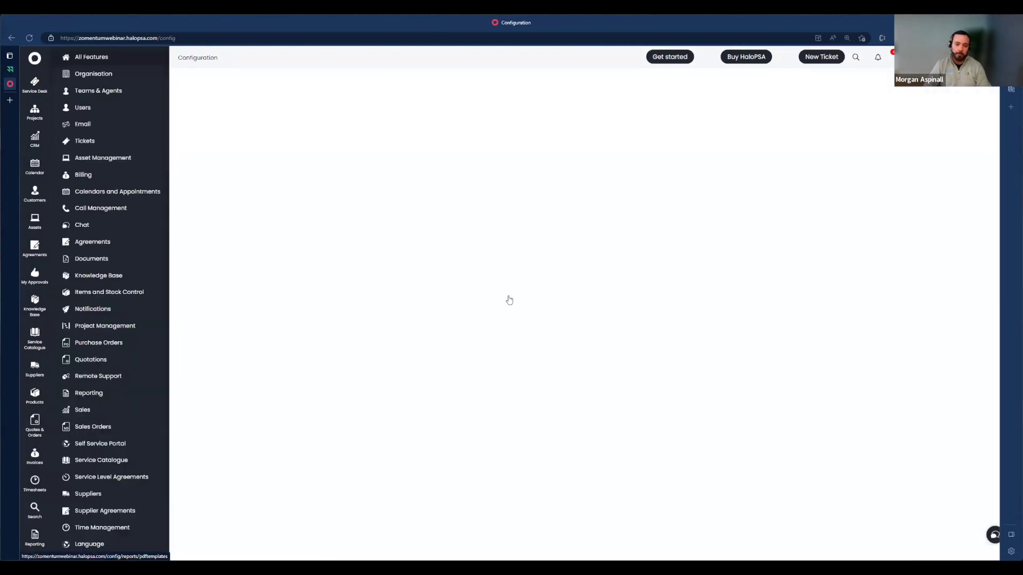
{"action": "left_click", "coordinate": [575, 419]}
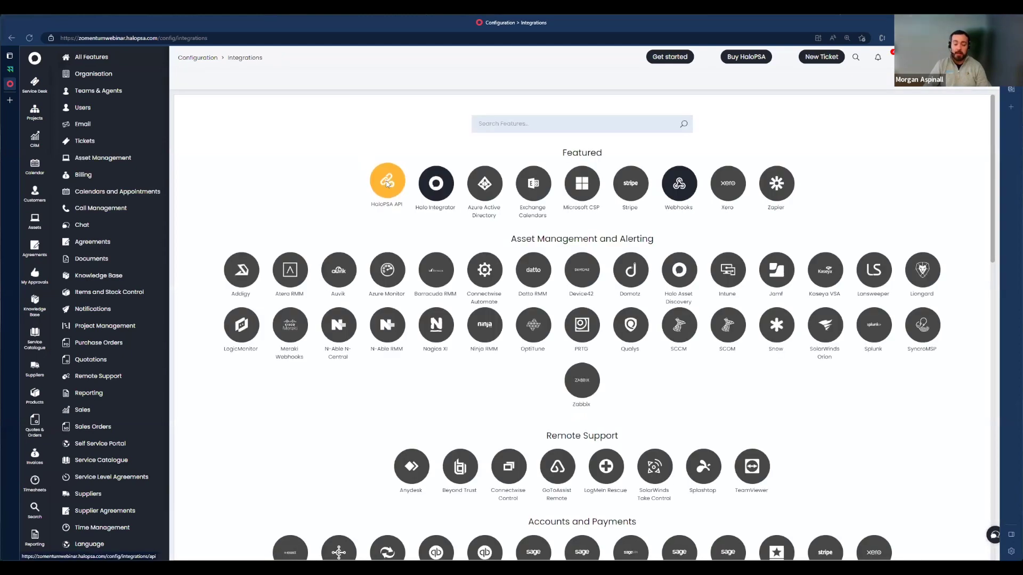
{"action": "left_click", "coordinate": [388, 184]}
View the registered API applications and open the details of the Zomentum Integration application.
{"action": "left_click_drag", "start_coordinate": [264, 305], "coordinate": [651, 313]}
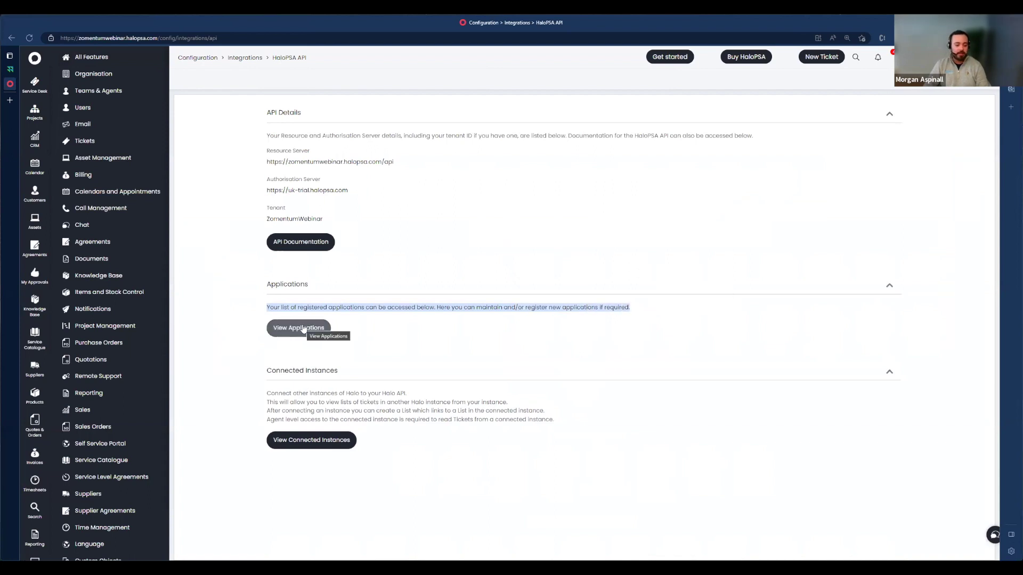
{"action": "left_click", "coordinate": [303, 323]}
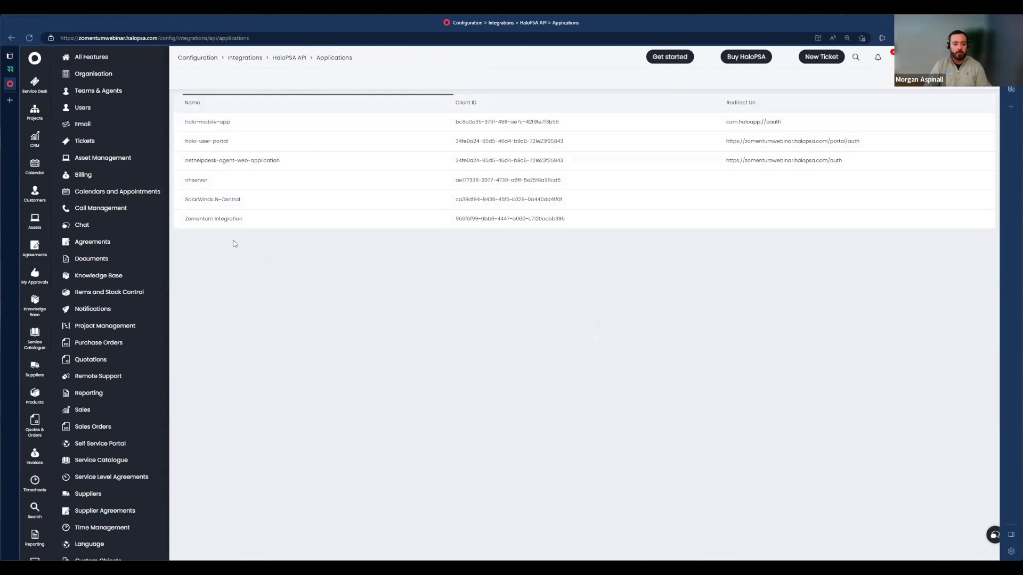
{"action": "left_click", "coordinate": [210, 222]}
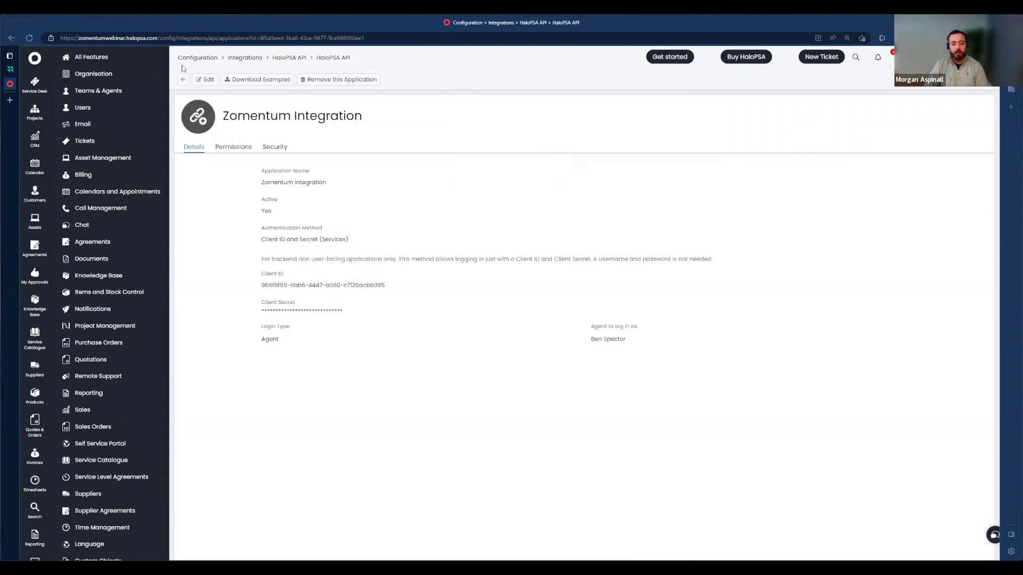
Return to the HaloPSA API page and review the resource server, authorisation server and tenant details.
{"action": "left_click", "coordinate": [280, 60]}
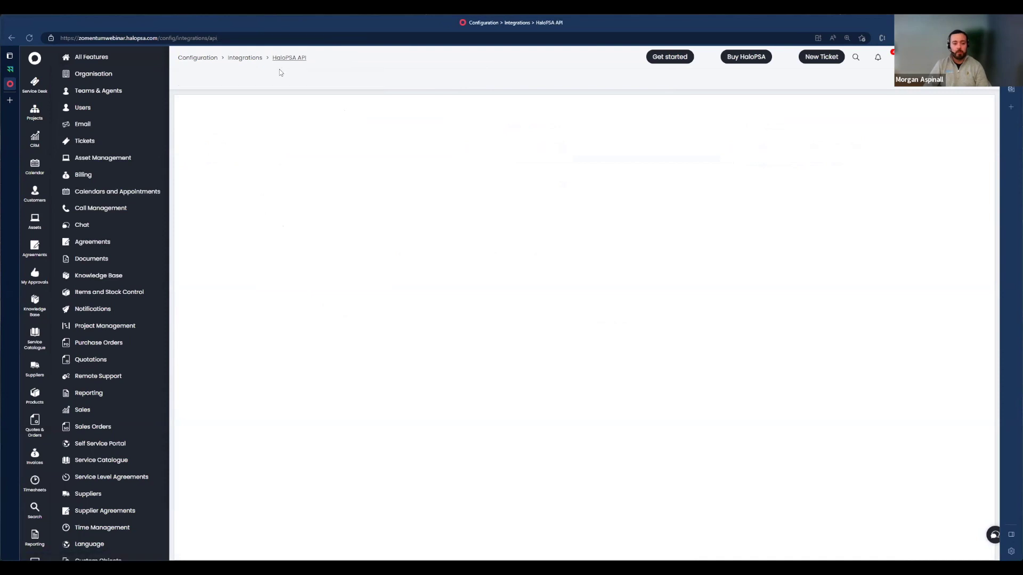
{"action": "left_click_drag", "start_coordinate": [267, 152], "coordinate": [317, 155]}
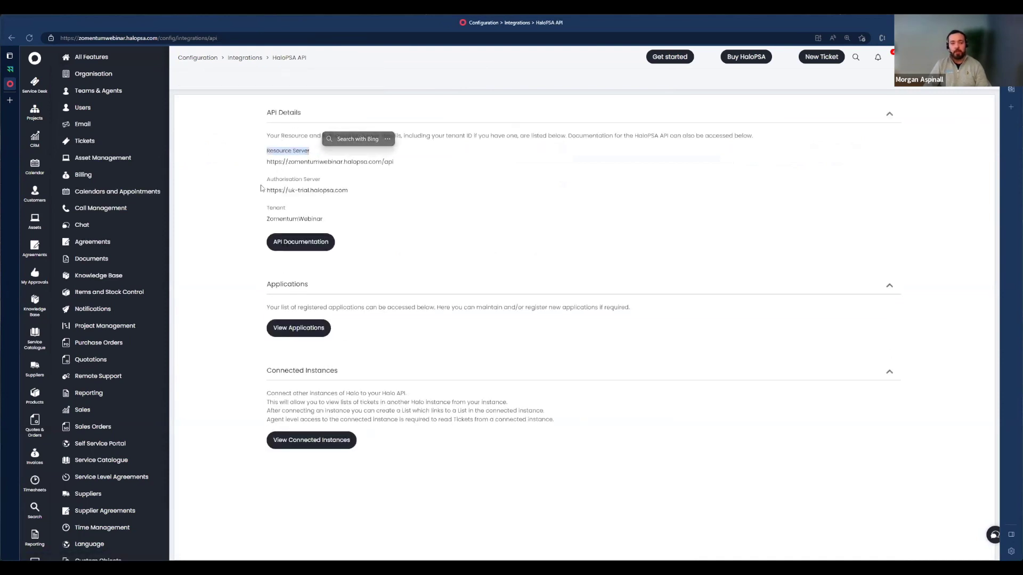
{"action": "left_click_drag", "start_coordinate": [270, 179], "coordinate": [320, 180]}
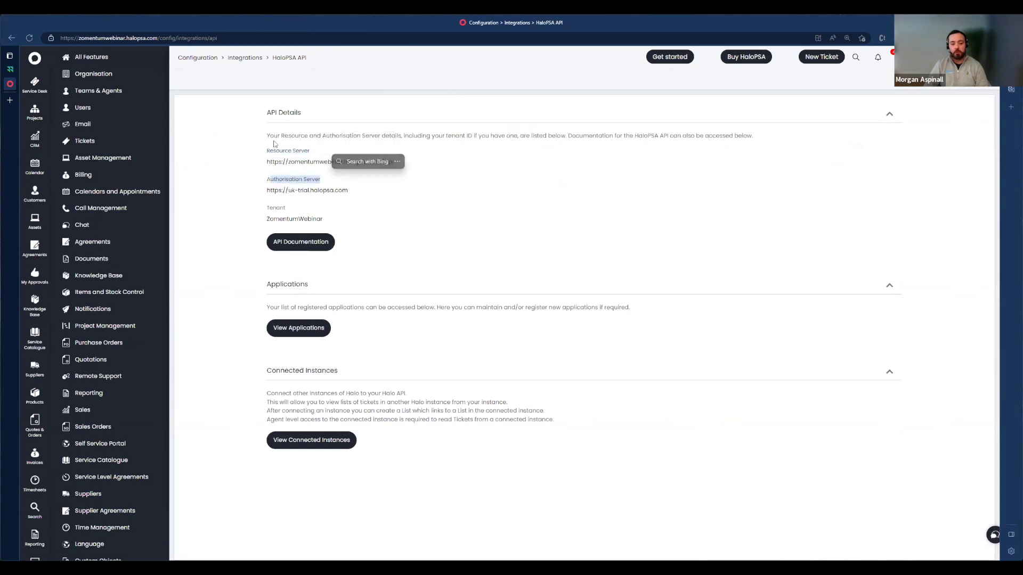
{"action": "left_click_drag", "start_coordinate": [268, 151], "coordinate": [310, 152]}
{"action": "left_click_drag", "start_coordinate": [269, 208], "coordinate": [286, 208]}
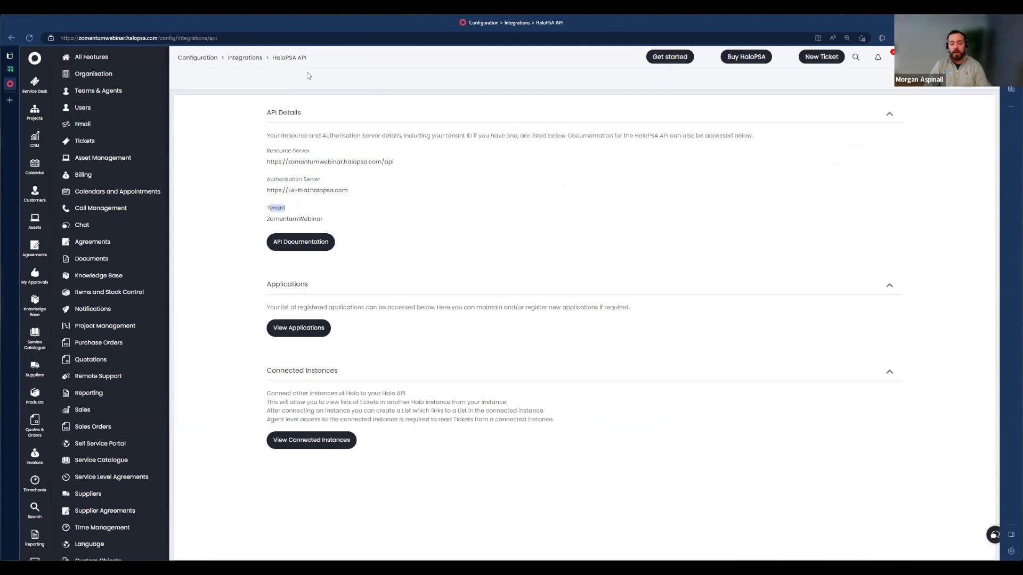
{"action": "left_click_drag", "start_coordinate": [266, 150], "coordinate": [413, 219]}
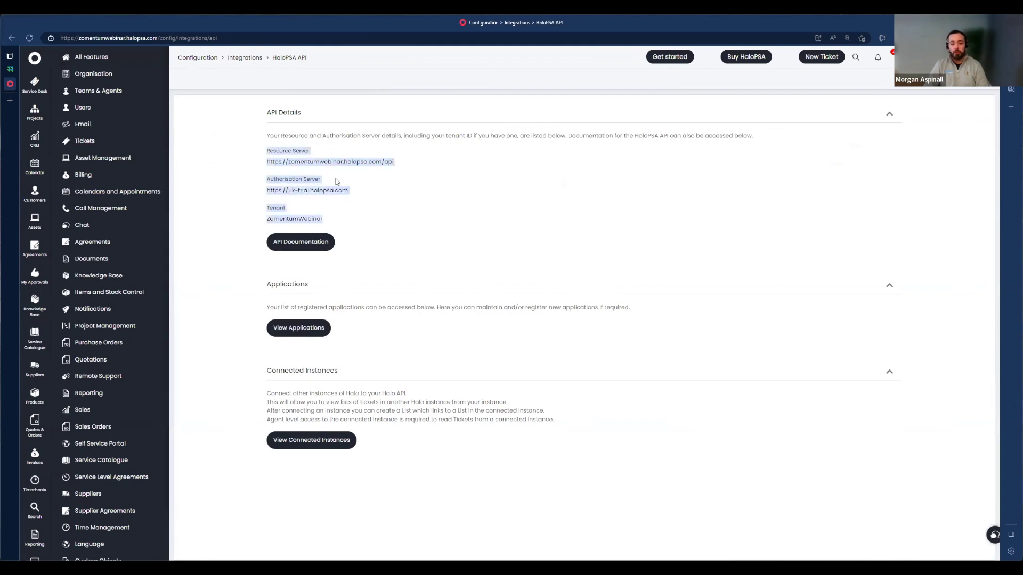
{"action": "left_click", "coordinate": [259, 314]}
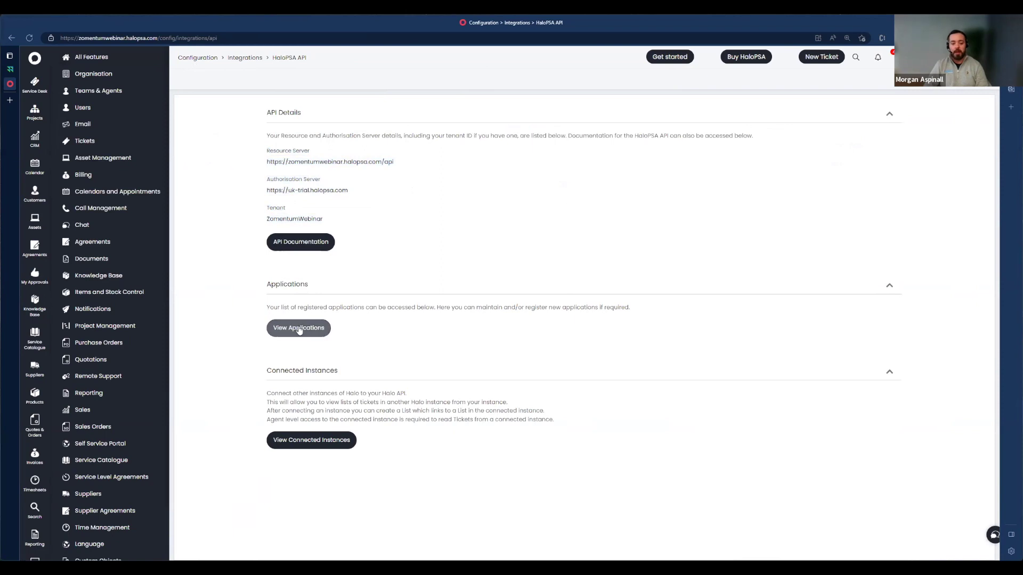
Start a new API application and set its authentication method to Client ID and Secret (Services).
{"action": "left_click", "coordinate": [299, 329]}
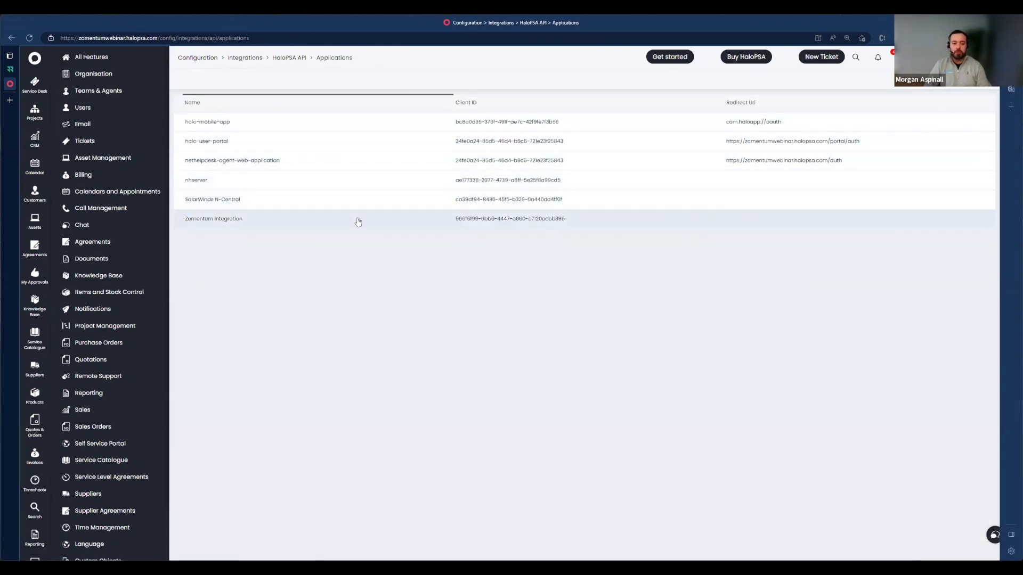
{"action": "left_click", "coordinate": [967, 98]}
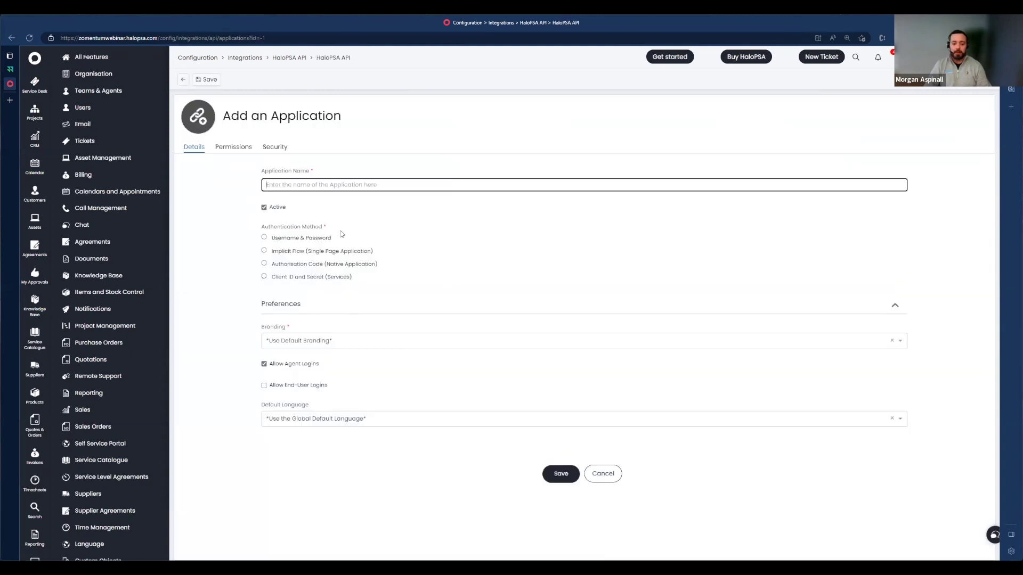
{"action": "left_click_drag", "start_coordinate": [265, 226], "coordinate": [352, 231]}
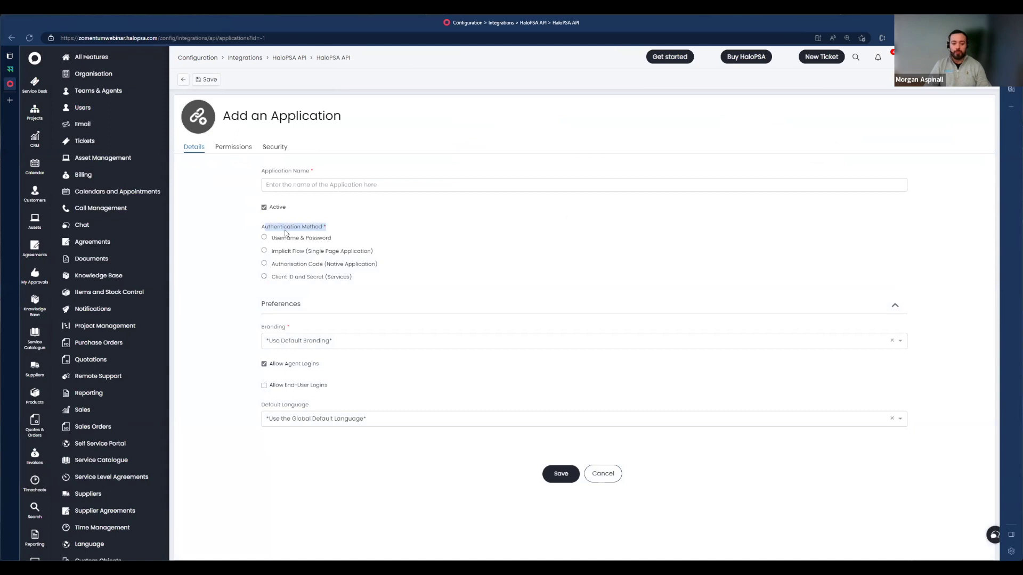
{"action": "left_click_drag", "start_coordinate": [352, 277], "coordinate": [265, 278]}
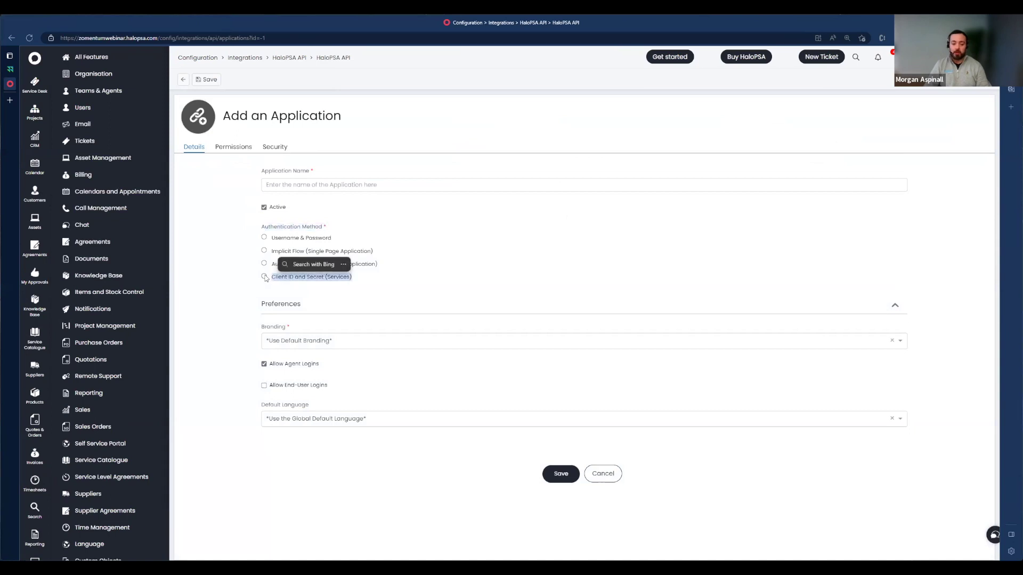
{"action": "left_click", "coordinate": [264, 277]}
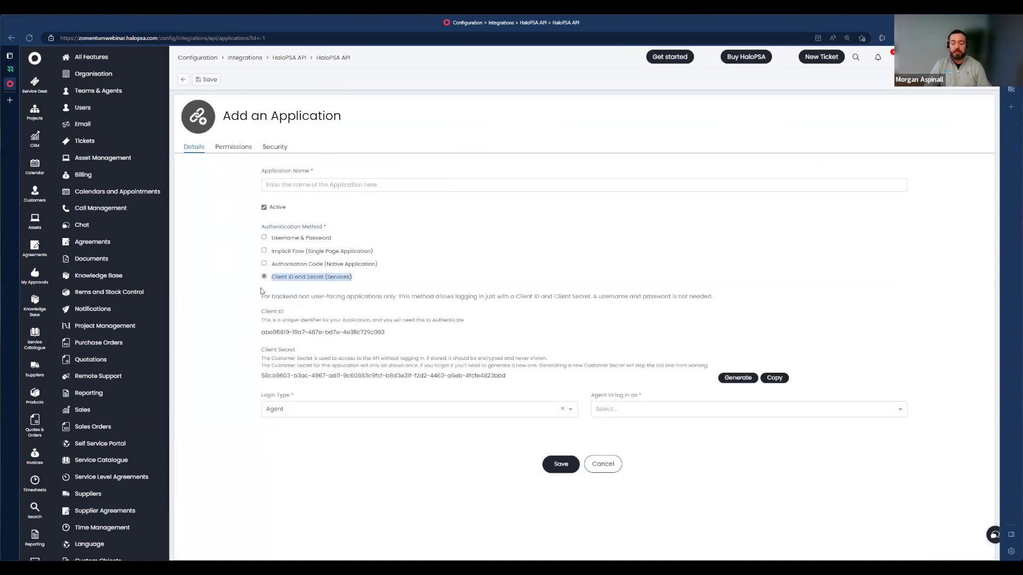
Review the new application's client ID and client secret sections, and choose the director's account as the agent to log in as.
{"action": "left_click_drag", "start_coordinate": [259, 311], "coordinate": [431, 331]}
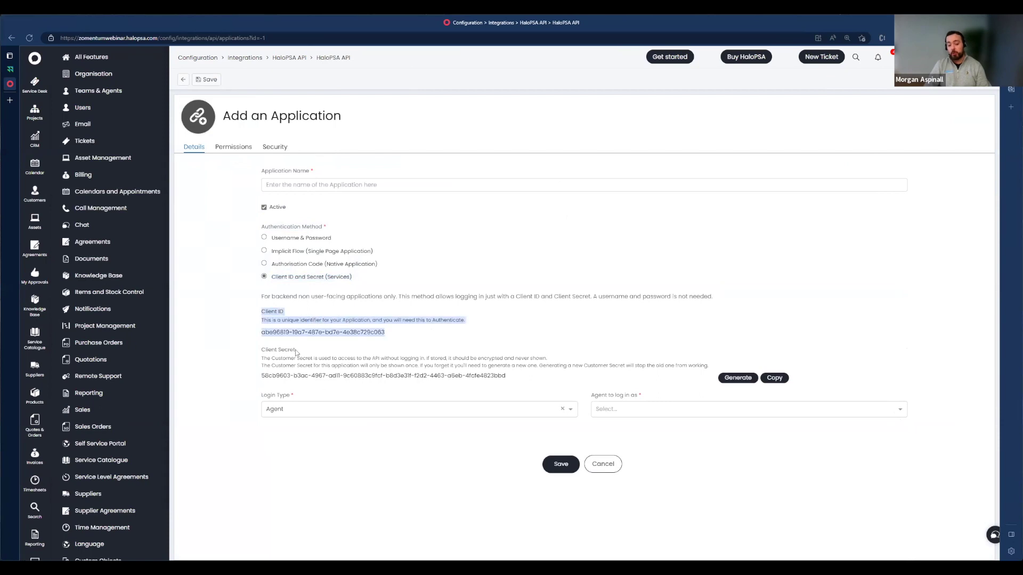
{"action": "left_click_drag", "start_coordinate": [263, 348], "coordinate": [404, 367]}
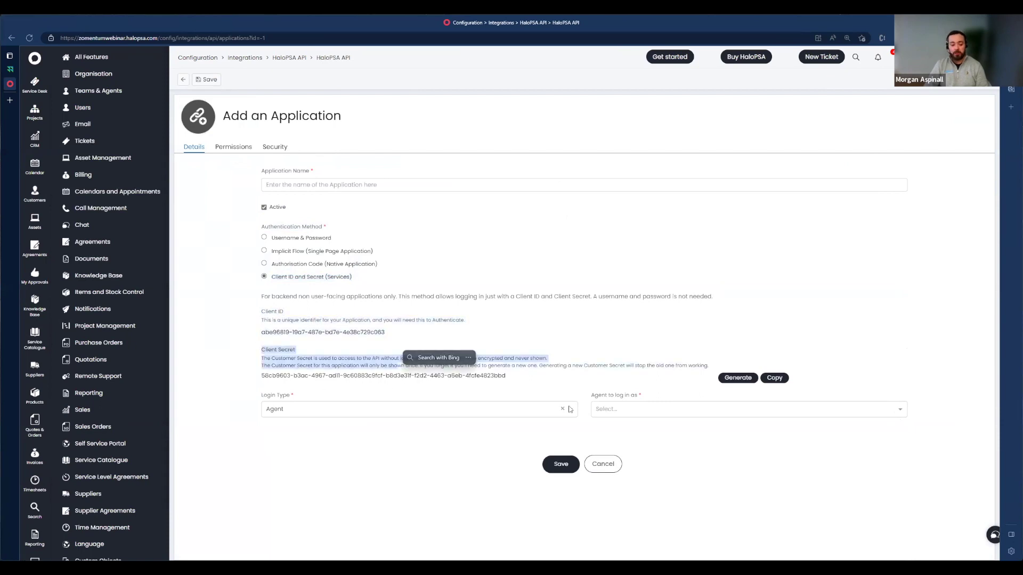
{"action": "left_click", "coordinate": [589, 400]}
{"action": "left_click", "coordinate": [642, 410]}
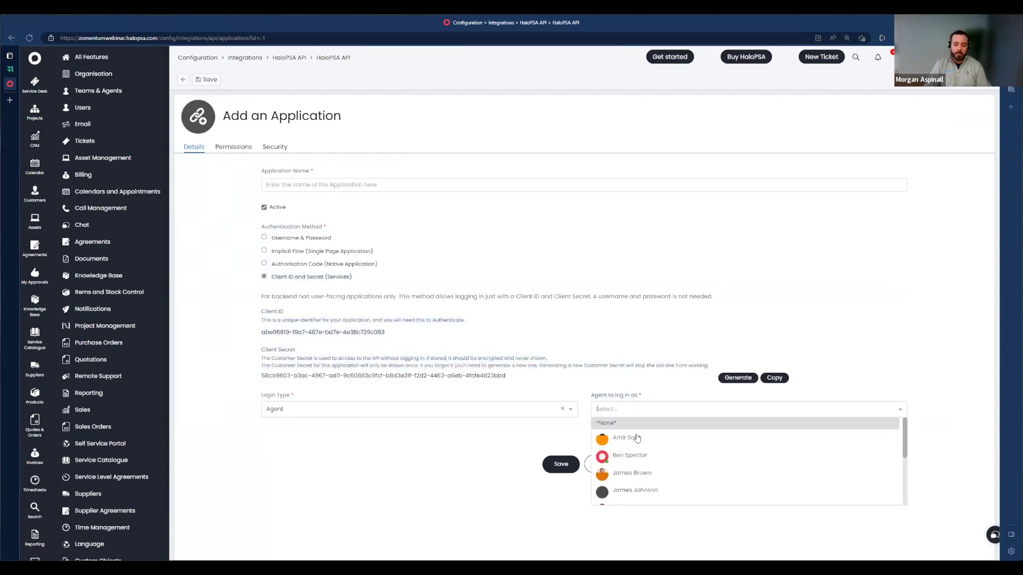
{"action": "left_click", "coordinate": [638, 455]}
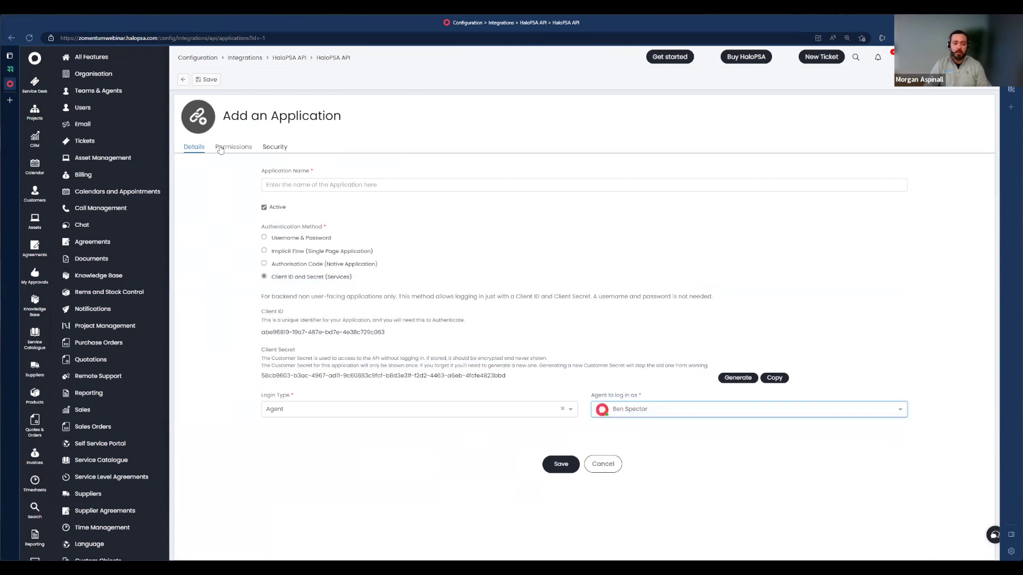
Open the new application's permissions and grant it the admin permission.
{"action": "double_click", "coordinate": [246, 149]}
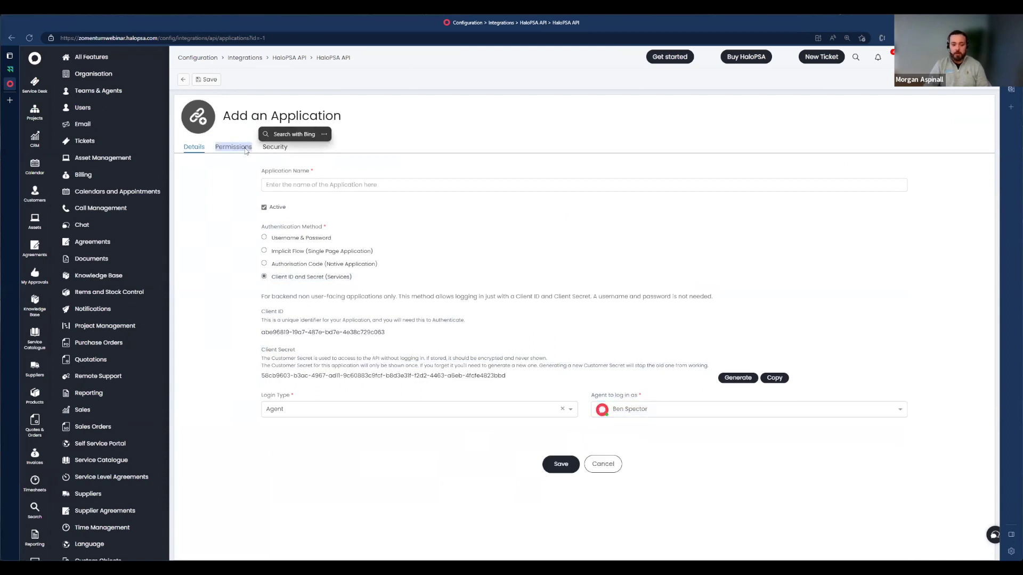
{"action": "left_click", "coordinate": [247, 149]}
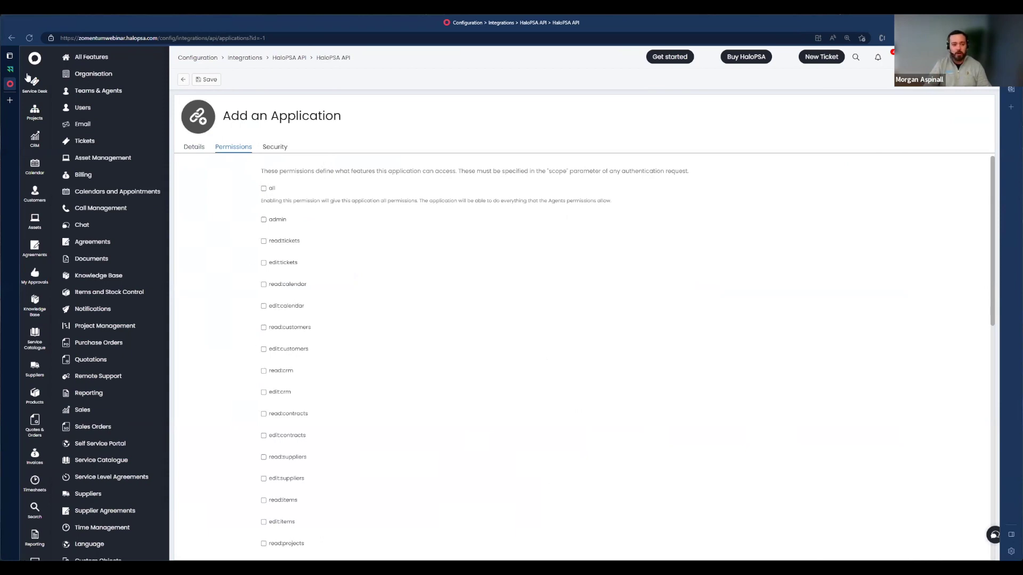
{"action": "mouse_move", "coordinate": [10, 70]}
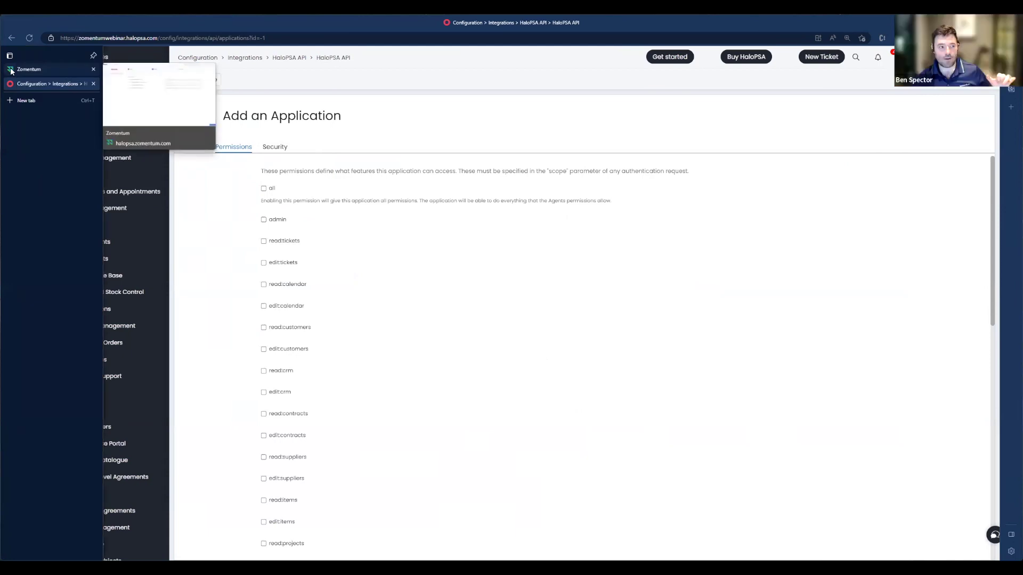
{"action": "left_click", "coordinate": [12, 71]}
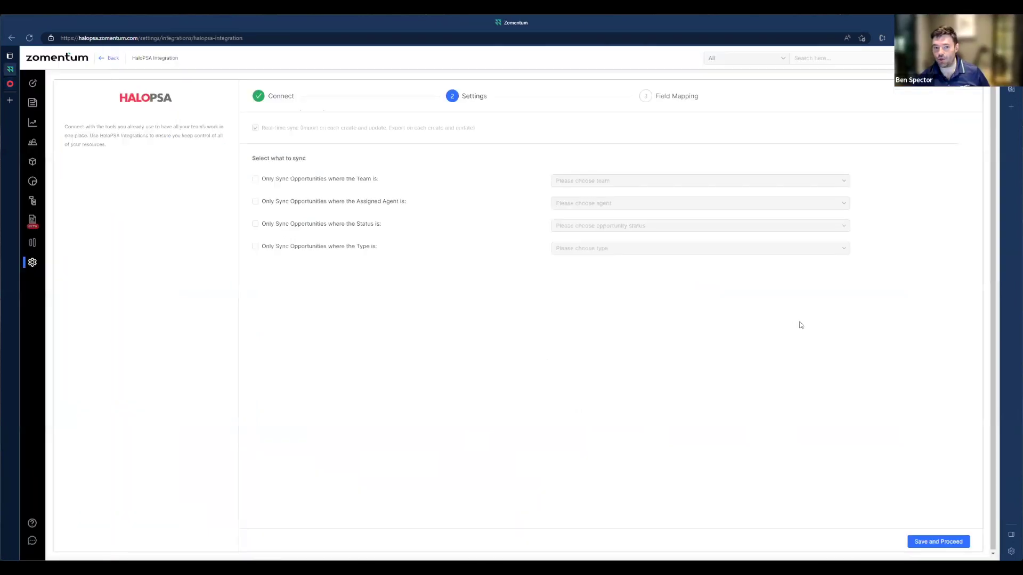
{"action": "left_click", "coordinate": [9, 84]}
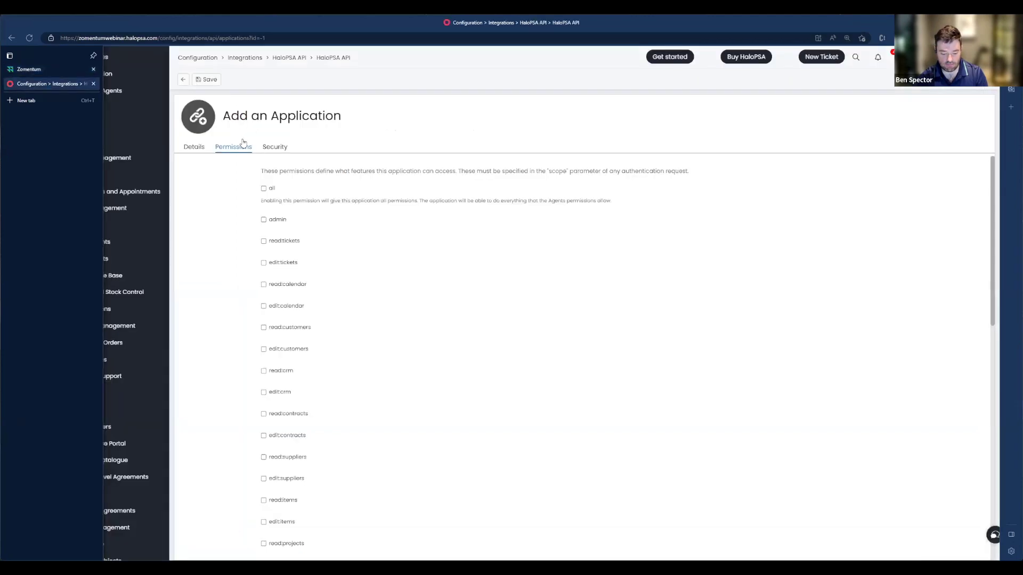
{"action": "left_click", "coordinate": [263, 220]}
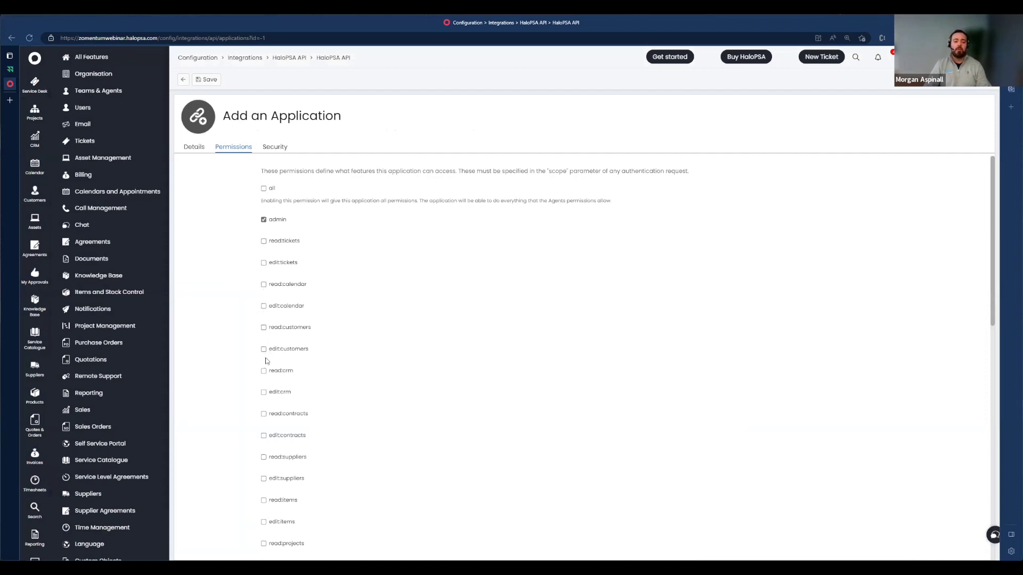
{"action": "scroll", "coordinate": [257, 395], "scroll_direction": "down", "scroll_amount": 2}
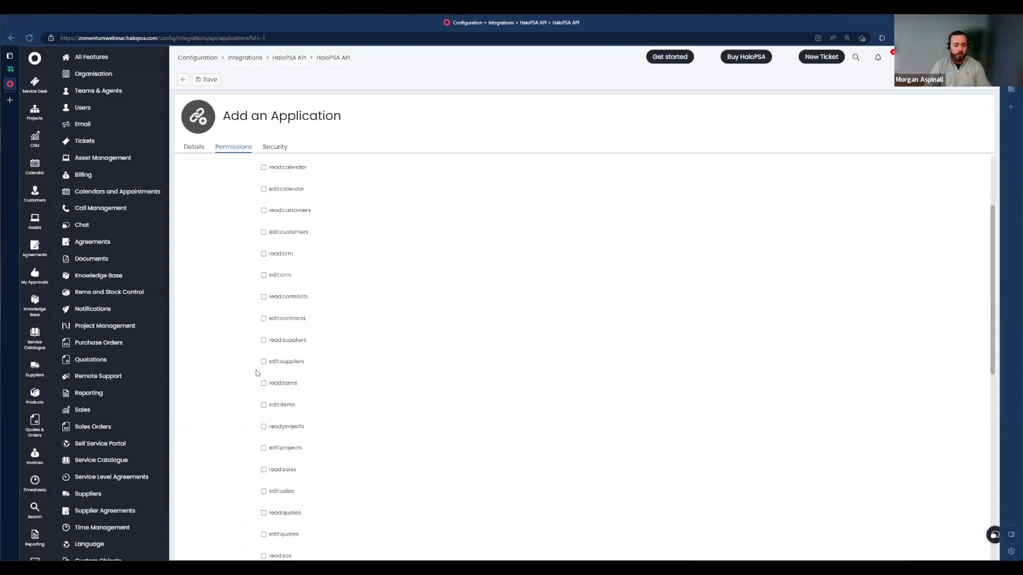
Switch to Zomentum, return to the third-party integrations overview and reopen the HaloPSA integration for editing.
{"action": "left_click", "coordinate": [10, 69]}
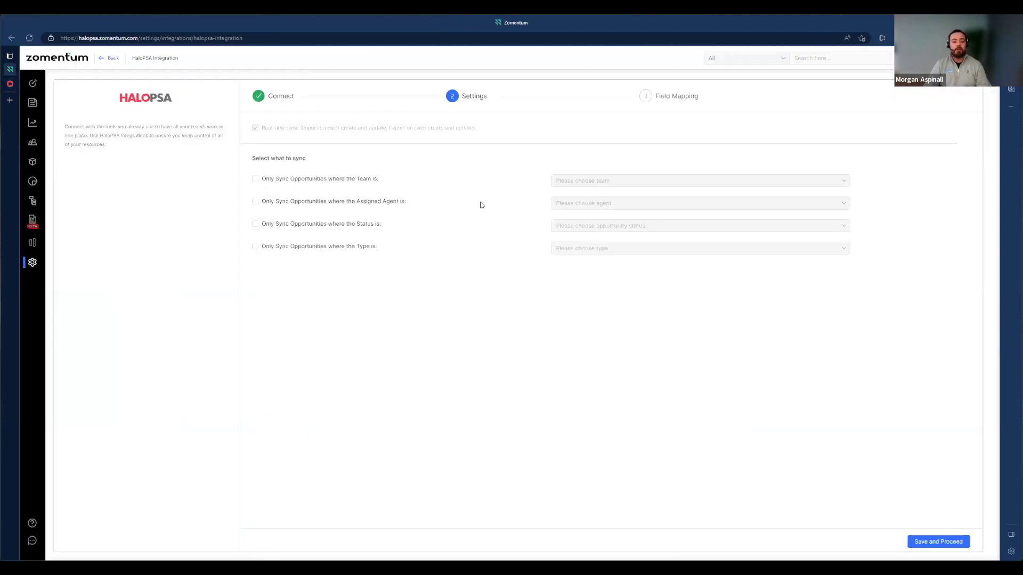
{"action": "left_click", "coordinate": [116, 59]}
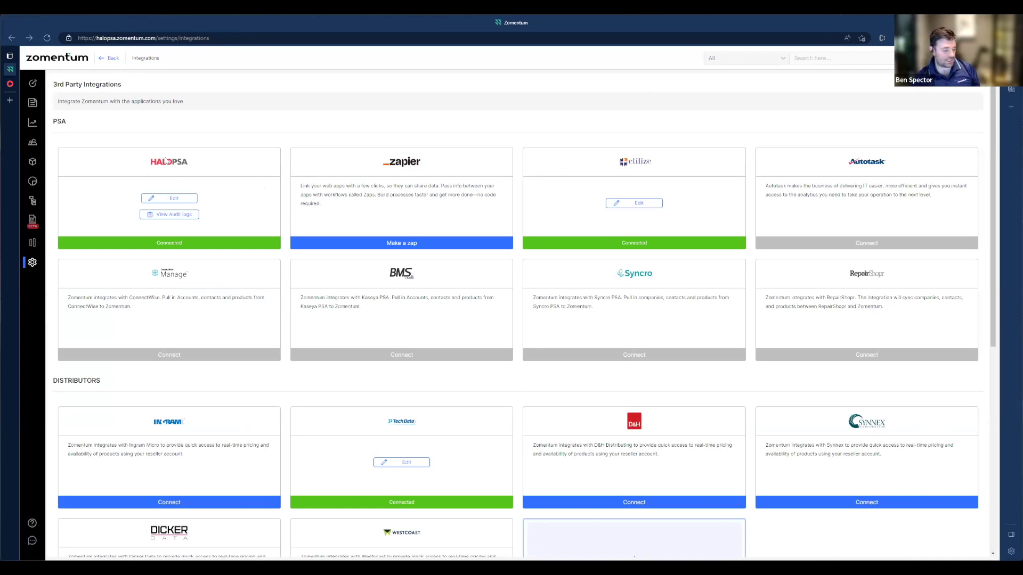
{"action": "left_click", "coordinate": [159, 201]}
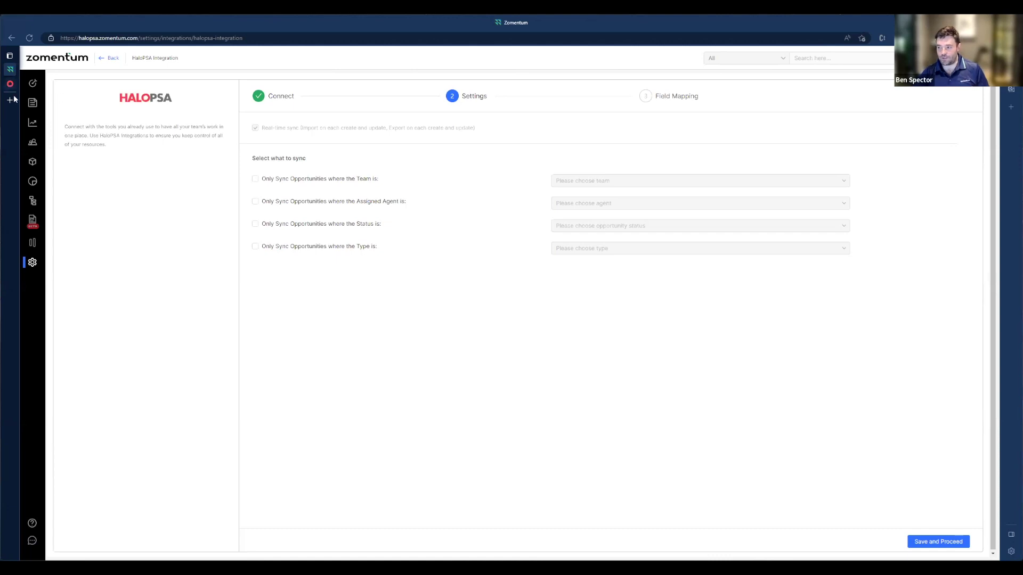
Switch to HaloPSA and grant the new application the read:customers and edit:customers permissions, leaving read:calendar off.
{"action": "key", "text": "ctrl+Tab"}
{"action": "scroll", "coordinate": [265, 236], "scroll_direction": "up", "scroll_amount": 2}
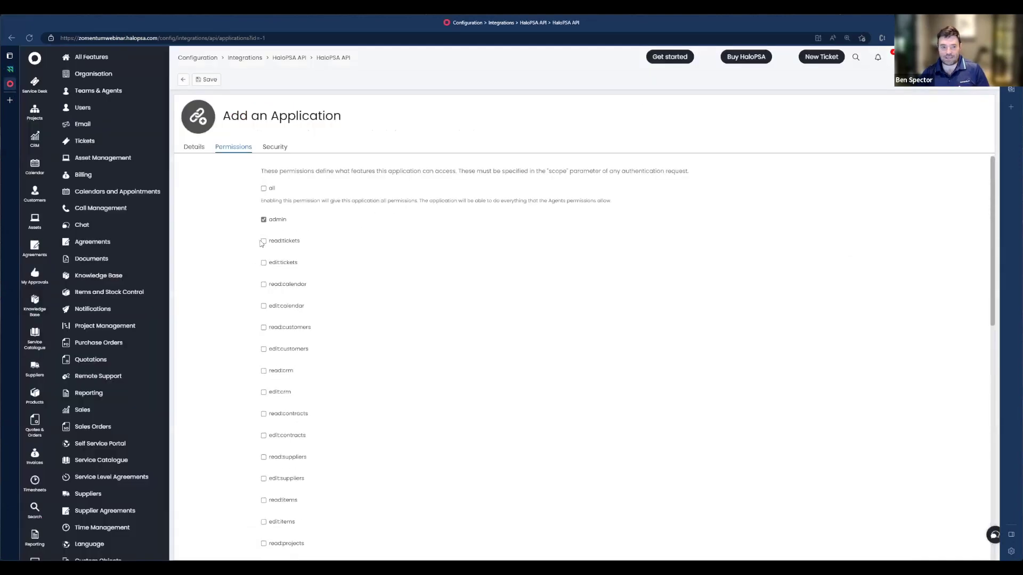
{"action": "left_click", "coordinate": [263, 284]}
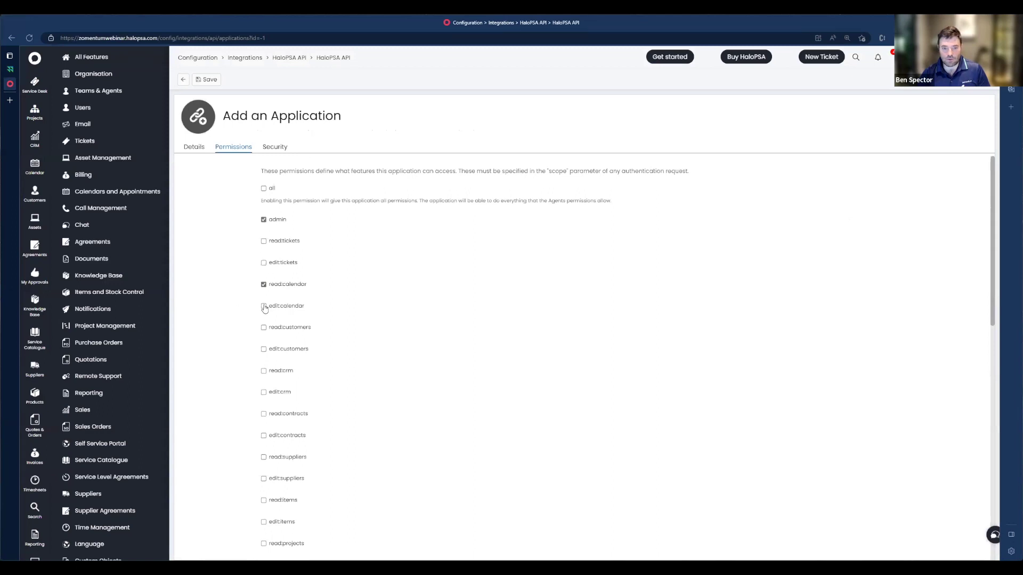
{"action": "left_click", "coordinate": [263, 284]}
{"action": "left_click", "coordinate": [263, 327]}
{"action": "left_click", "coordinate": [263, 349]}
{"action": "scroll", "coordinate": [265, 355], "scroll_direction": "down", "scroll_amount": 2}
{"action": "scroll", "coordinate": [265, 354], "scroll_direction": "down", "scroll_amount": 2}
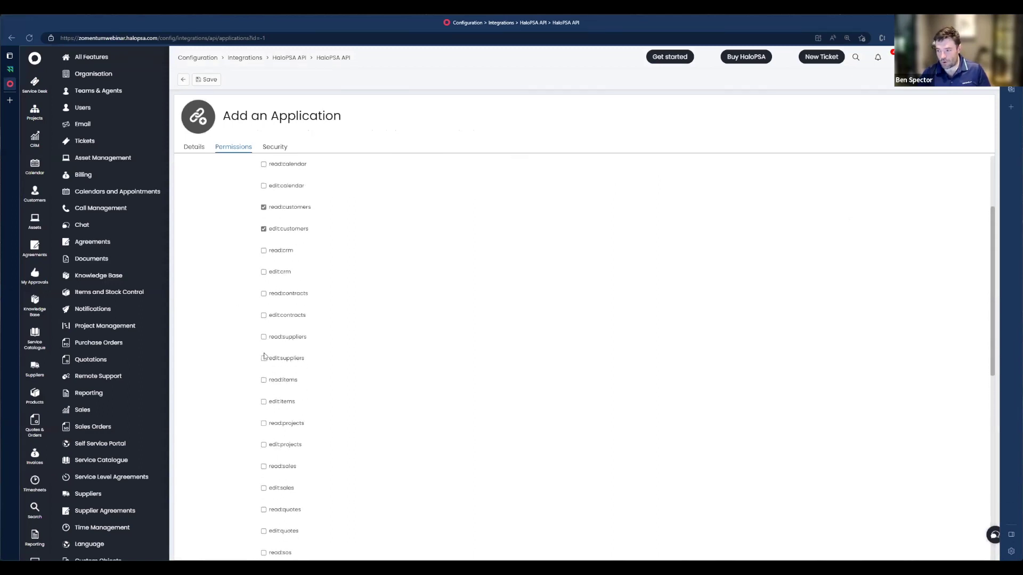
Grant the application read and edit permissions for sales and quotes.
{"action": "left_click", "coordinate": [264, 407]}
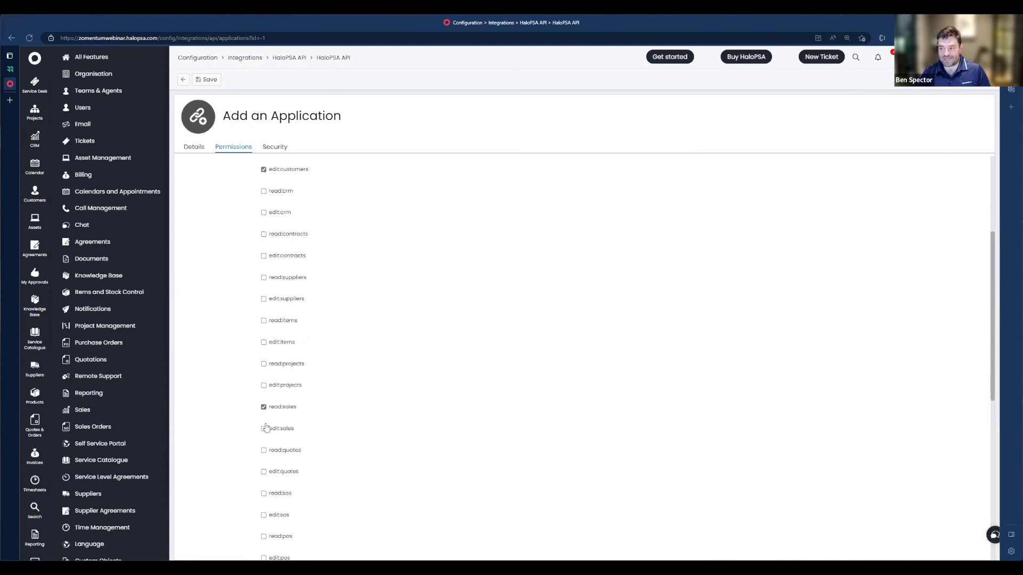
{"action": "left_click", "coordinate": [263, 429]}
{"action": "left_click", "coordinate": [263, 451]}
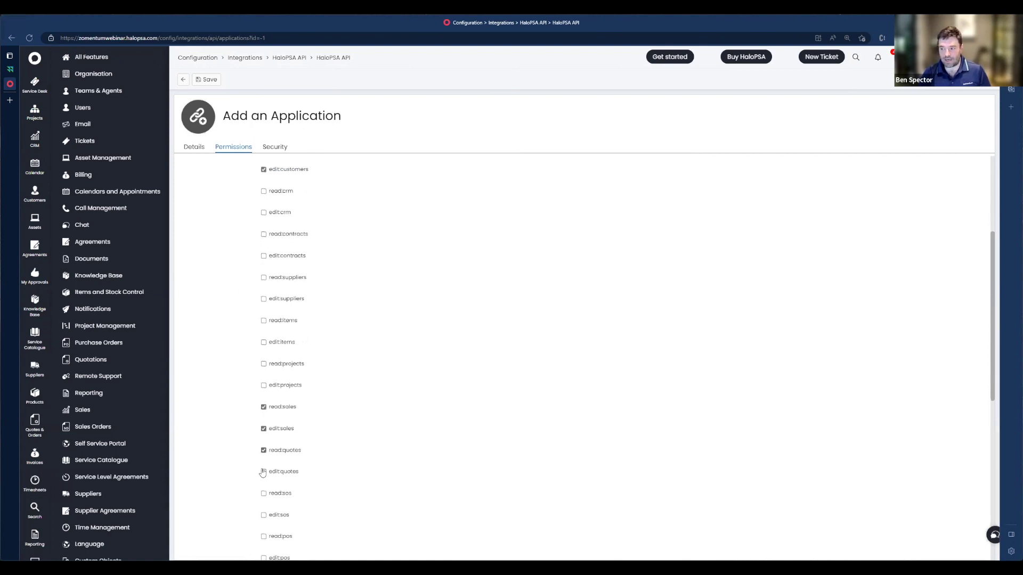
{"action": "left_click", "coordinate": [263, 472]}
{"action": "scroll", "coordinate": [263, 472], "scroll_direction": "down", "scroll_amount": 5}
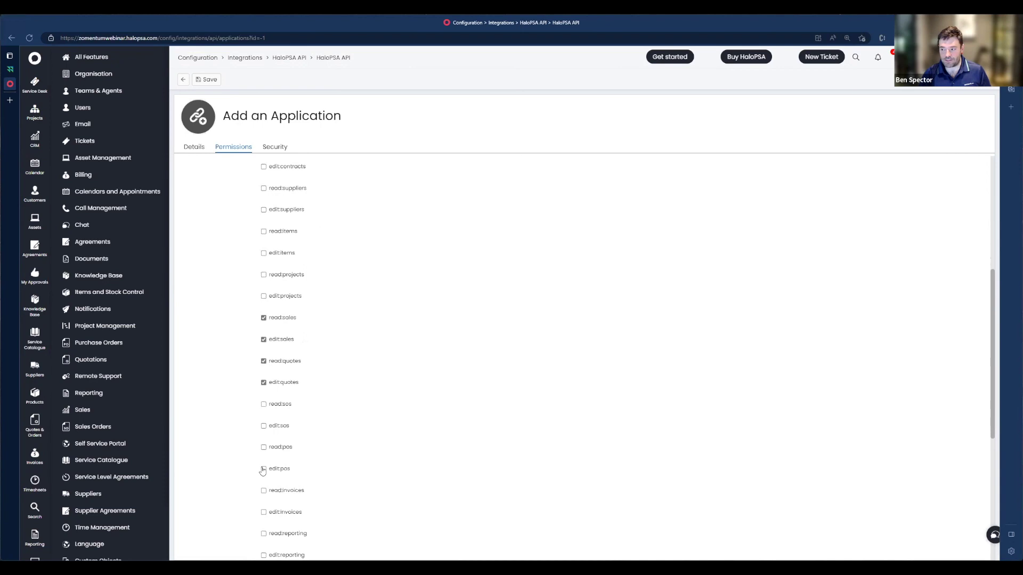
Grant the application the read:assets permission and check through the permission list.
{"action": "scroll", "coordinate": [263, 469], "scroll_direction": "down", "scroll_amount": 2}
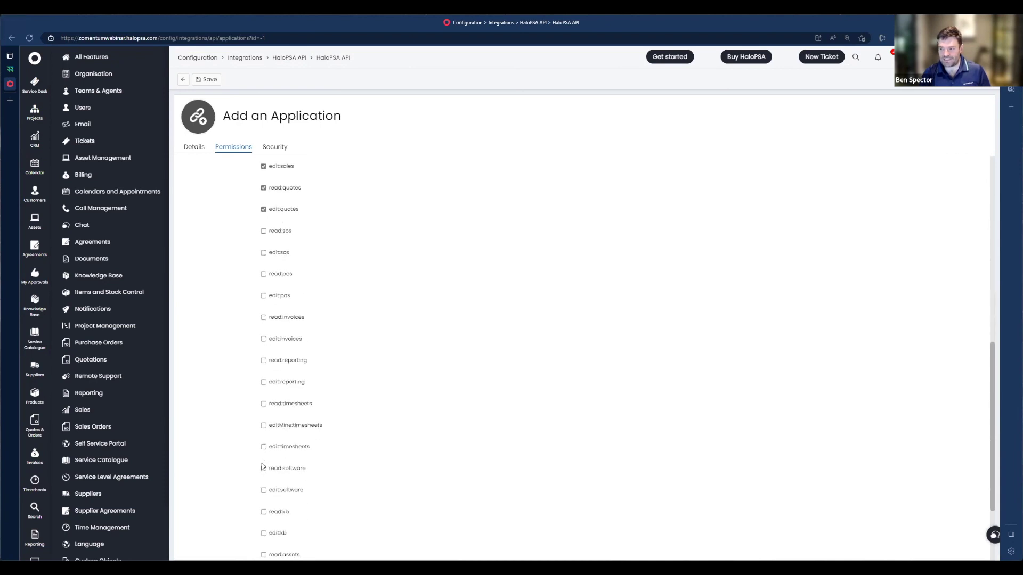
{"action": "scroll", "coordinate": [262, 467], "scroll_direction": "down", "scroll_amount": 3}
{"action": "left_click", "coordinate": [263, 440]}
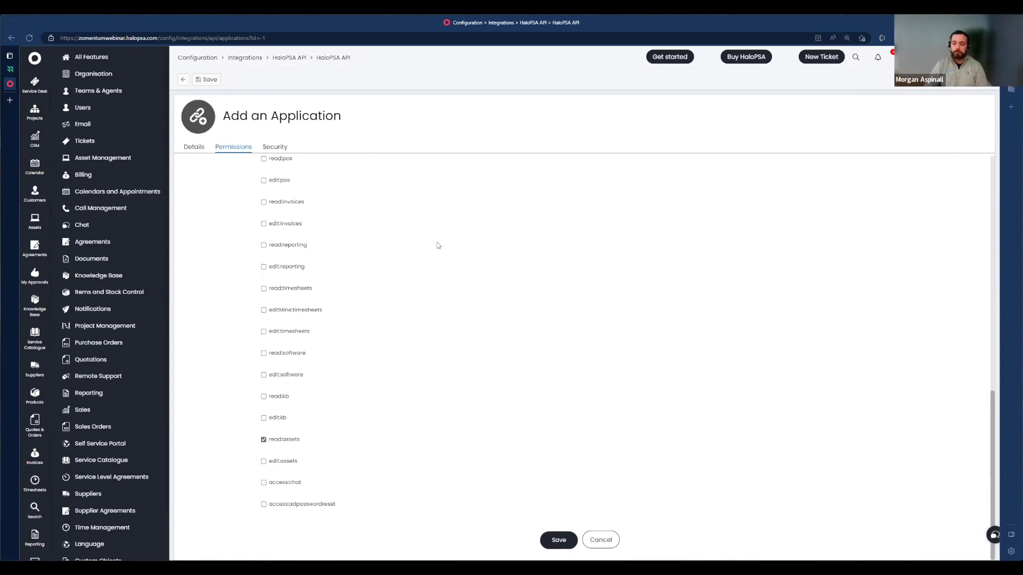
{"action": "scroll", "coordinate": [437, 247], "scroll_direction": "up", "scroll_amount": 10}
{"action": "scroll", "coordinate": [410, 229], "scroll_direction": "down", "scroll_amount": 7}
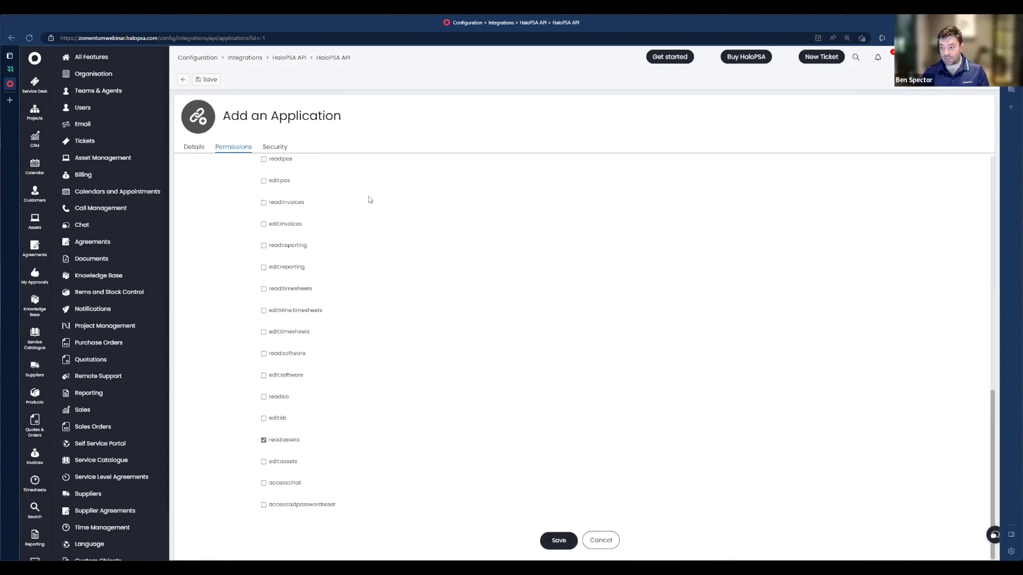
{"action": "scroll", "coordinate": [277, 224], "scroll_direction": "up", "scroll_amount": 1}
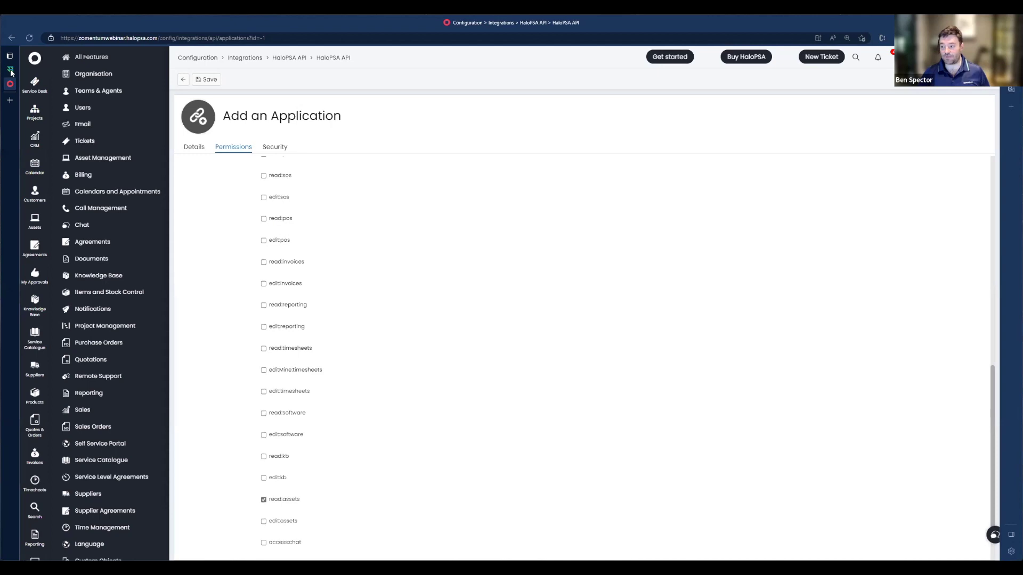
Point out the sales order and purchase order permissions (edit:sos, read:pos, edit:pos) in the list.
{"action": "mouse_move", "coordinate": [11, 73]}
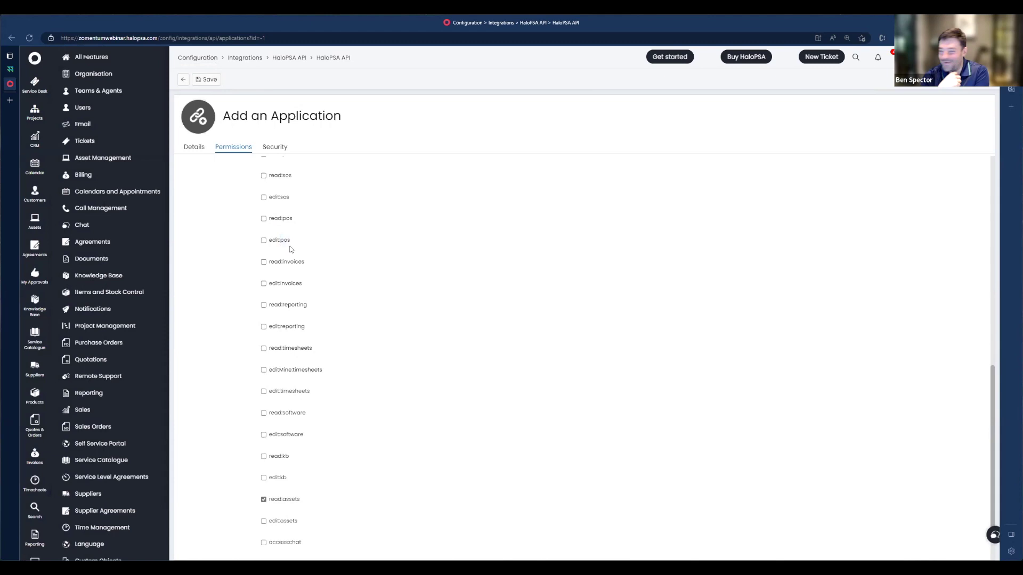
{"action": "double_click", "coordinate": [286, 241]}
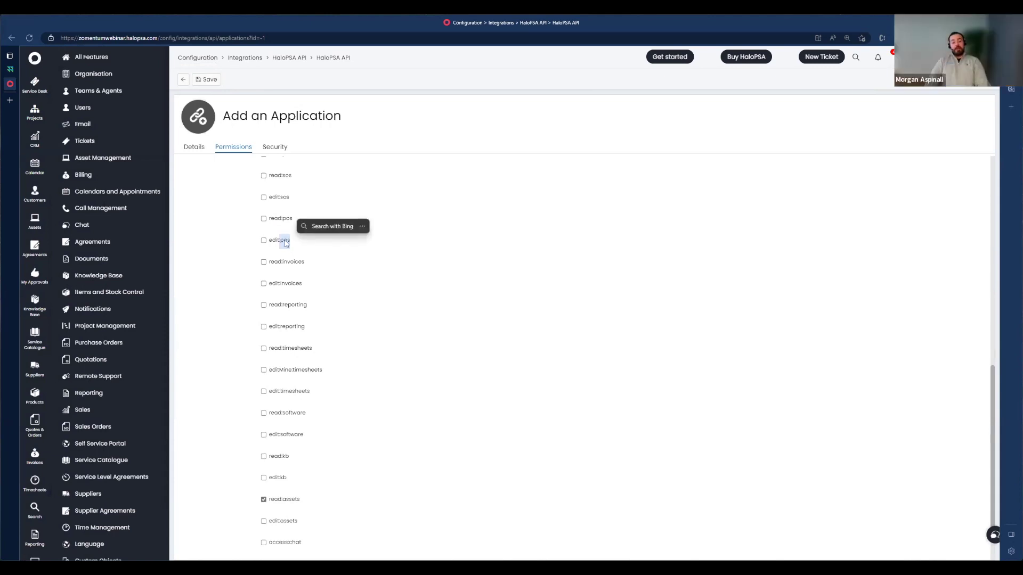
{"action": "double_click", "coordinate": [285, 197]}
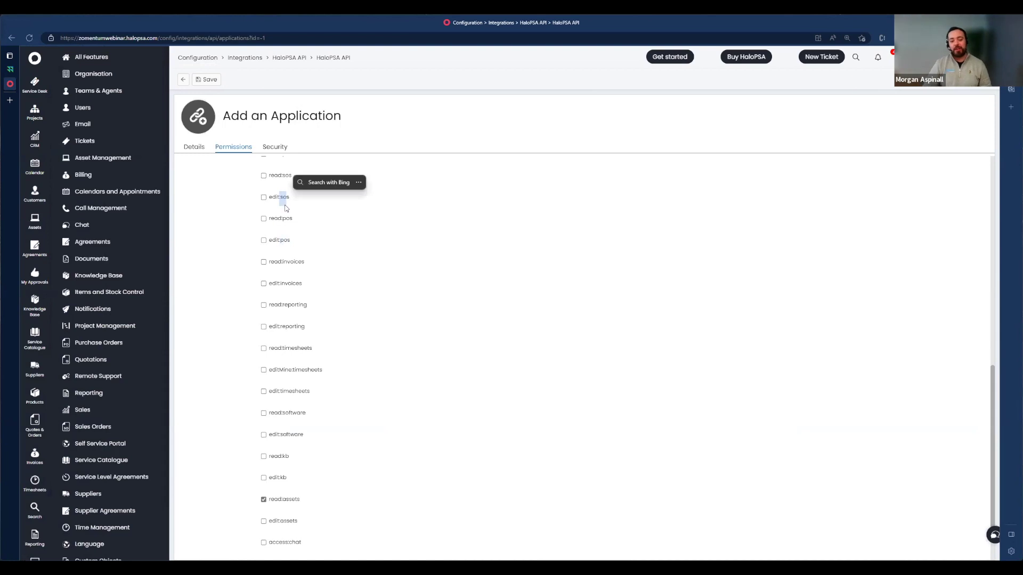
{"action": "double_click", "coordinate": [288, 219]}
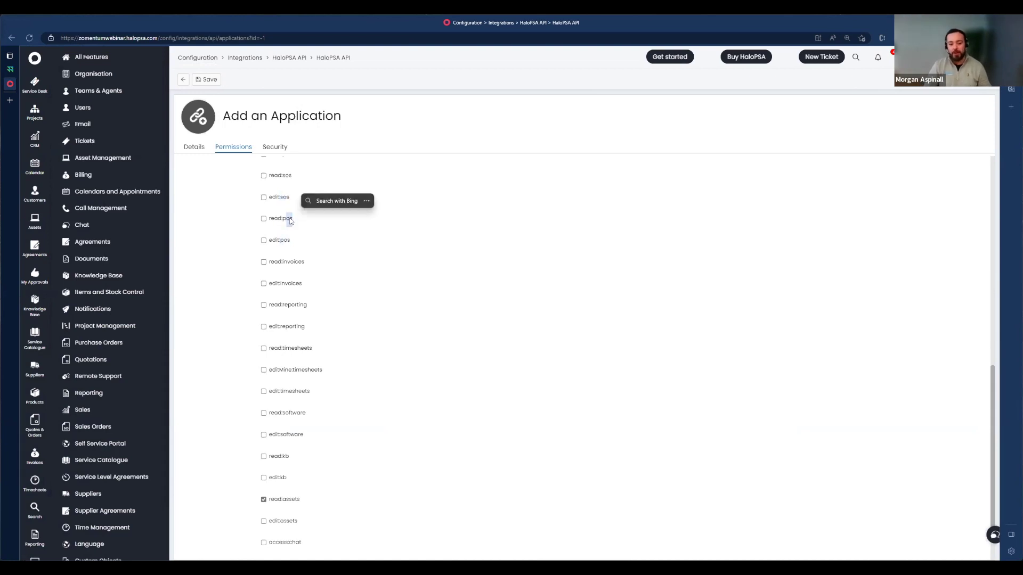
{"action": "scroll", "coordinate": [290, 221], "scroll_direction": "up", "scroll_amount": 2}
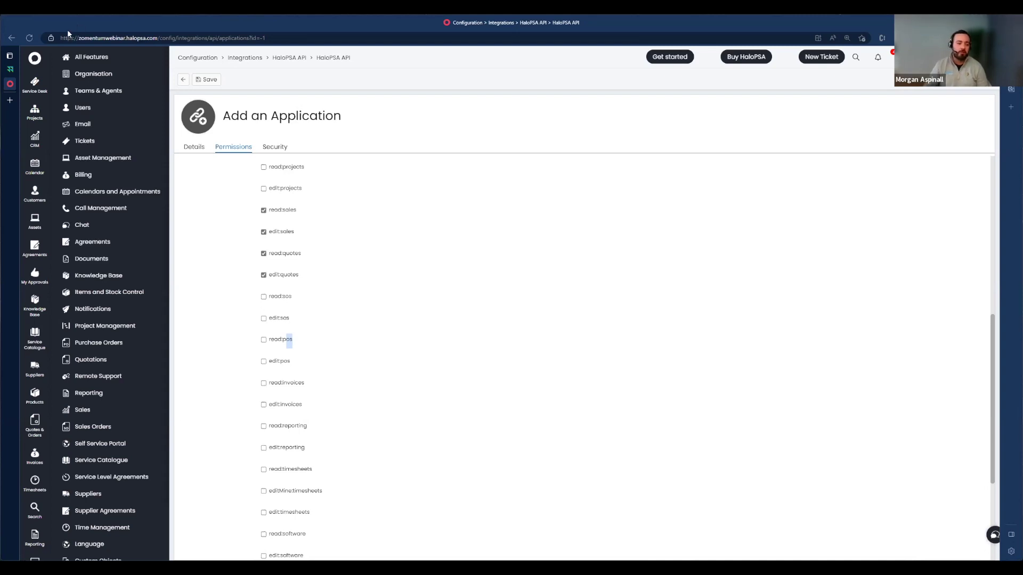
Switch to Zomentum, examine the opportunity sync filters and the Team filter's choices, and turn the Team filter back off.
{"action": "key", "text": "ctrl+shift+Tab"}
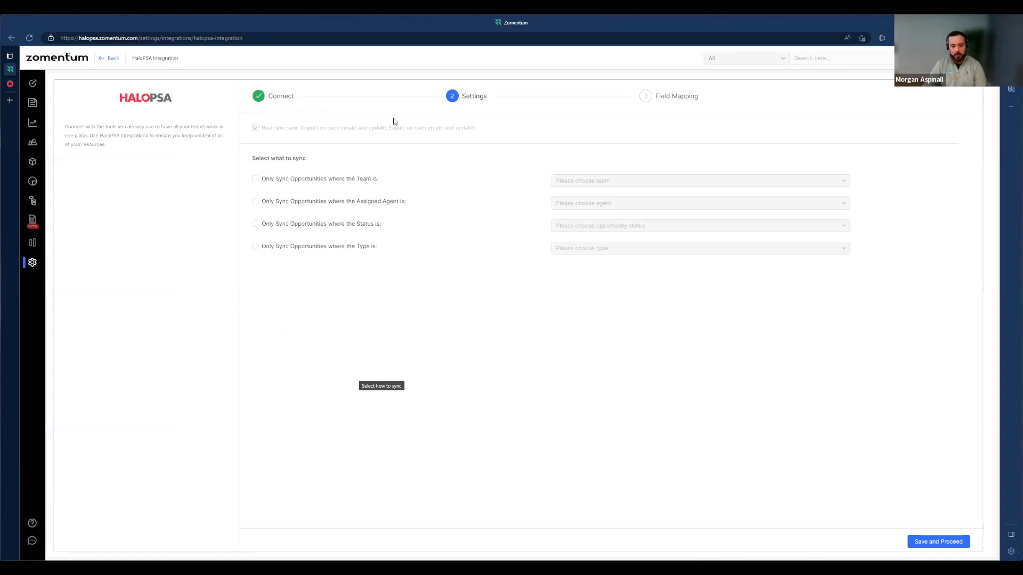
{"action": "left_click_drag", "start_coordinate": [249, 158], "coordinate": [341, 163]}
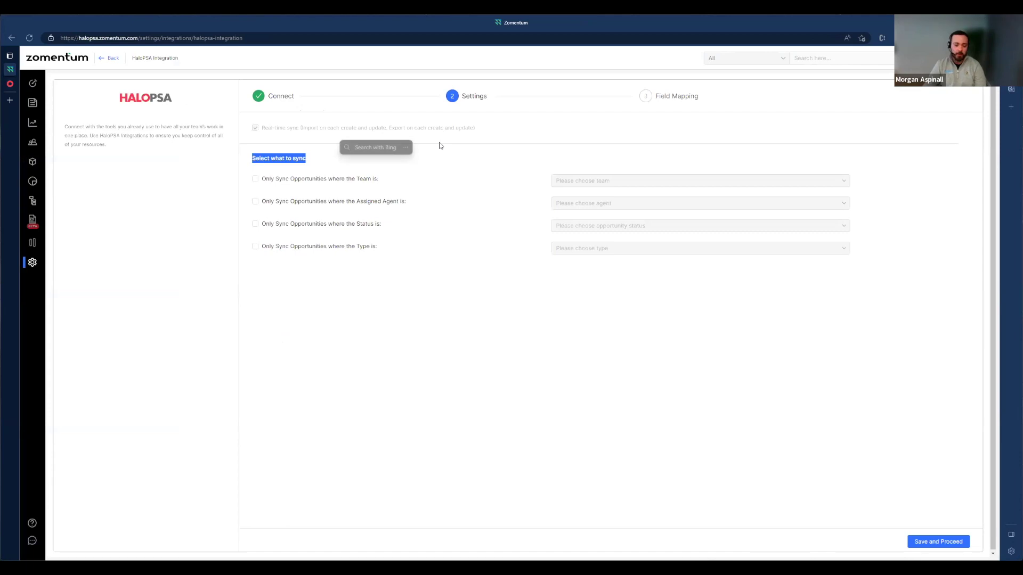
{"action": "left_click", "coordinate": [405, 249]}
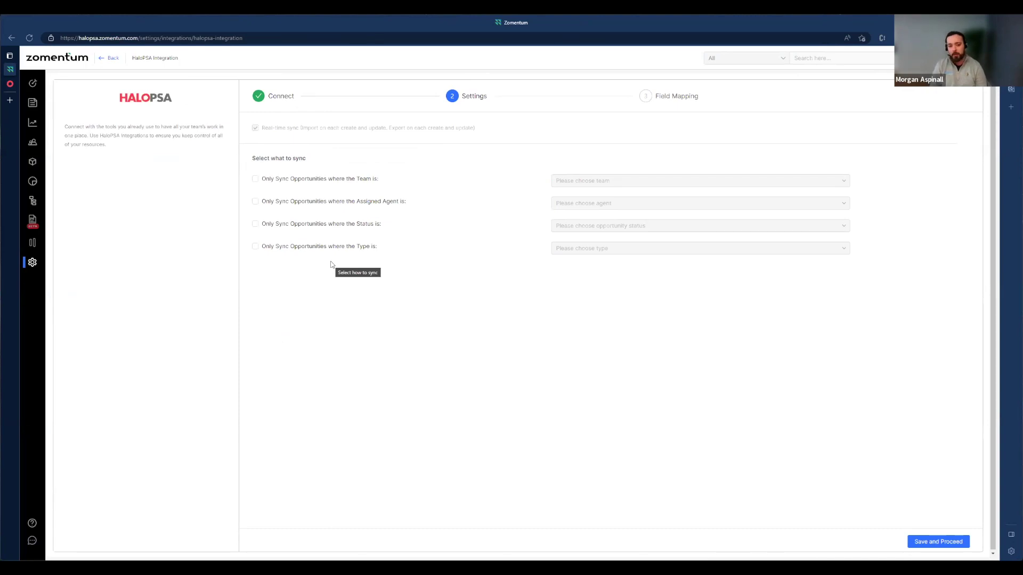
{"action": "left_click", "coordinate": [256, 179]}
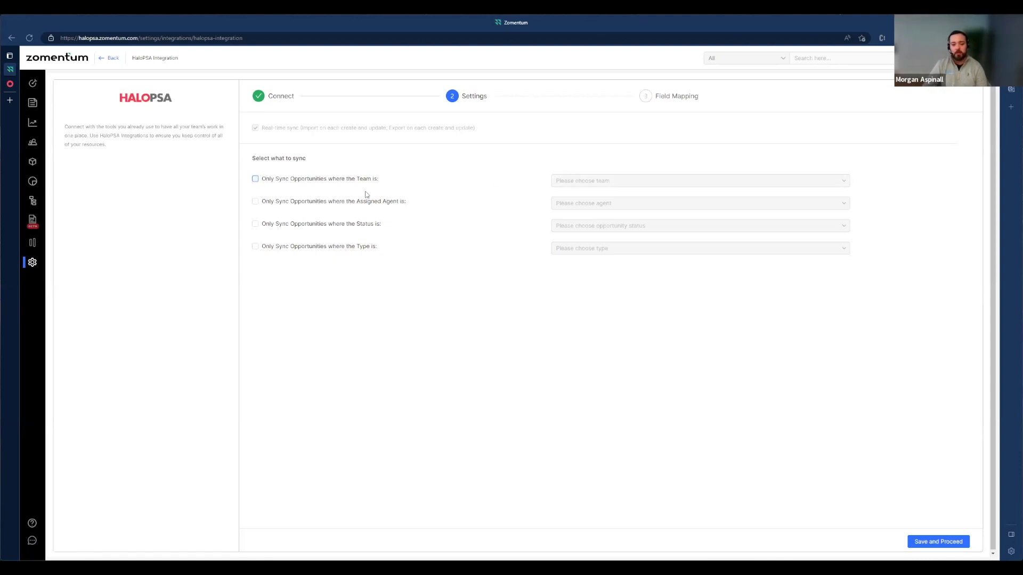
{"action": "left_click", "coordinate": [256, 179]}
{"action": "left_click", "coordinate": [619, 180]}
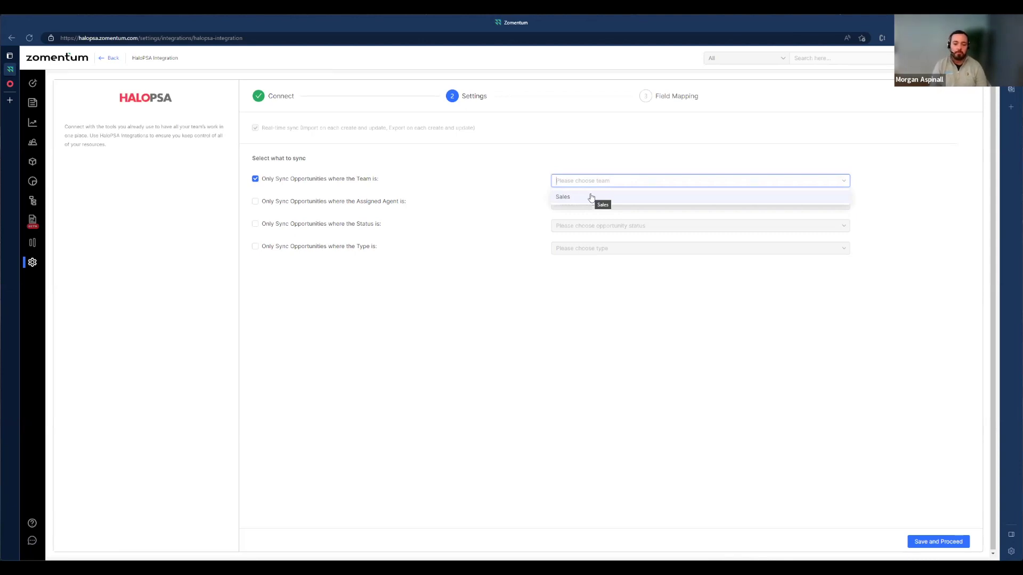
{"action": "left_click", "coordinate": [255, 179]}
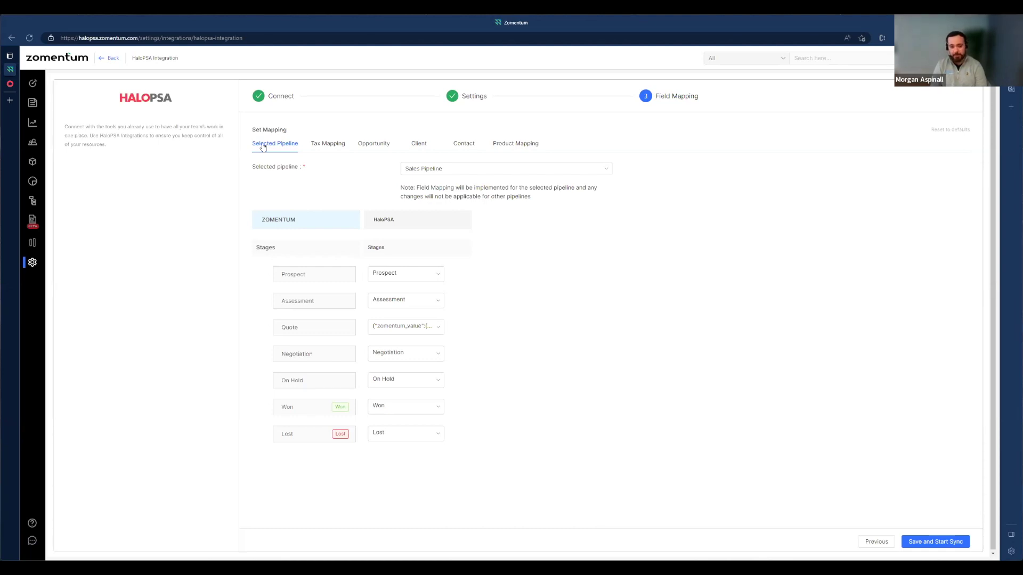
Review the Sales Pipeline stage mapping and browse the HaloPSA stages available for the Prospect stage.
{"action": "left_click_drag", "start_coordinate": [293, 274], "coordinate": [306, 354]}
{"action": "left_click", "coordinate": [407, 280]}
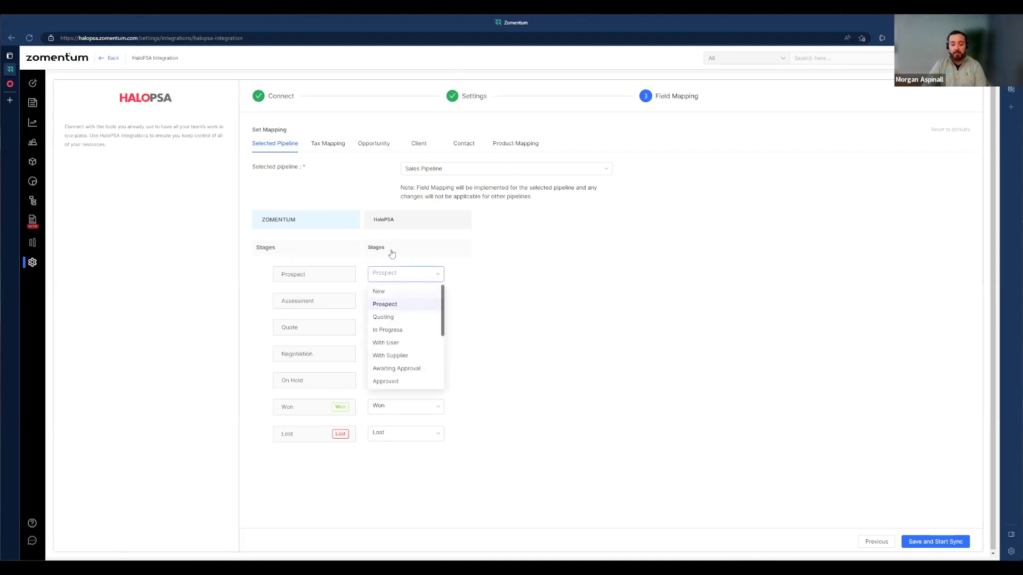
{"action": "scroll", "coordinate": [403, 302], "scroll_direction": "down", "scroll_amount": 2}
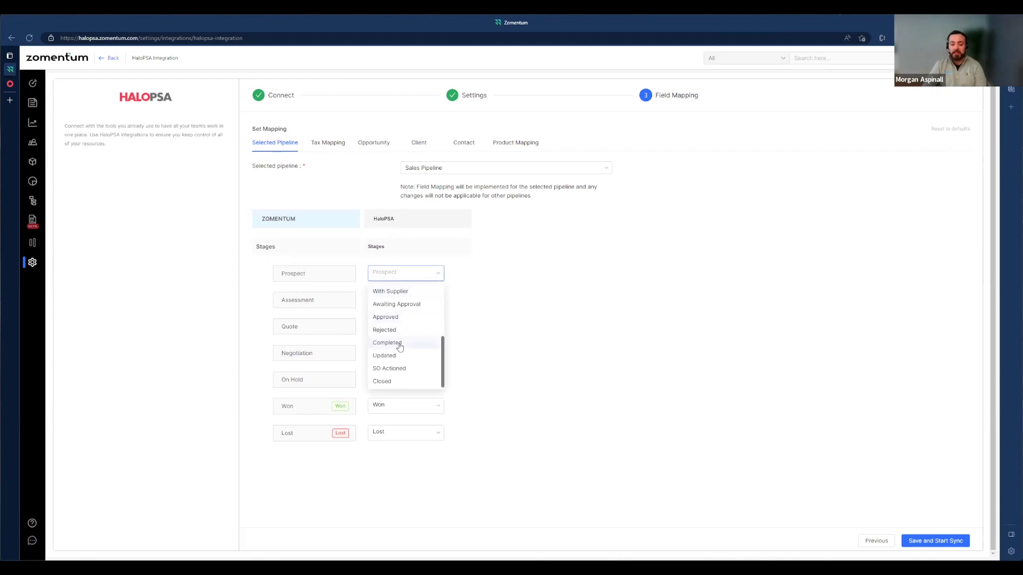
{"action": "scroll", "coordinate": [395, 330], "scroll_direction": "up", "scroll_amount": 2}
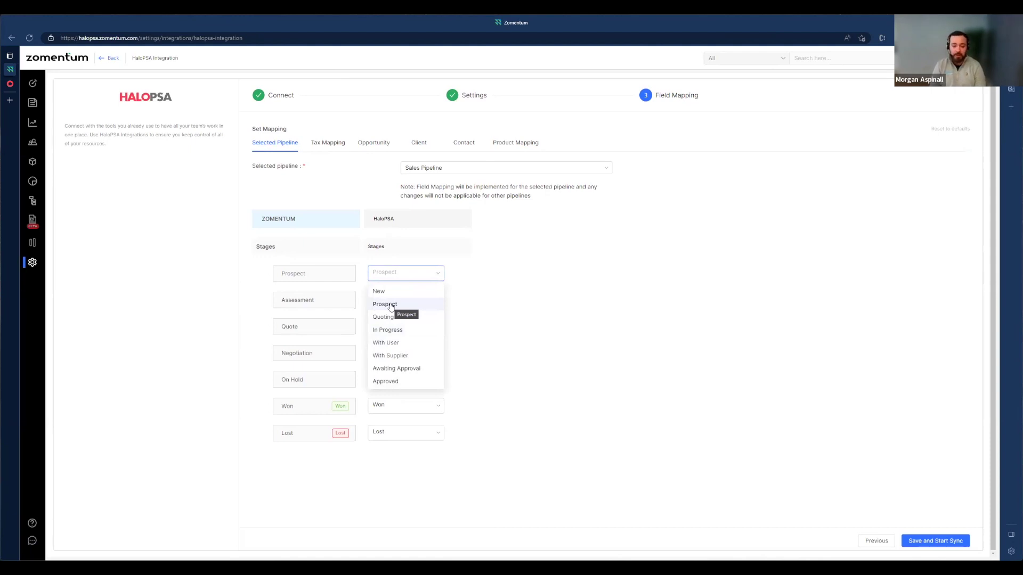
Switch to HaloPSA and open a blank new status form in the ticket statuses configuration.
{"action": "left_click", "coordinate": [10, 84]}
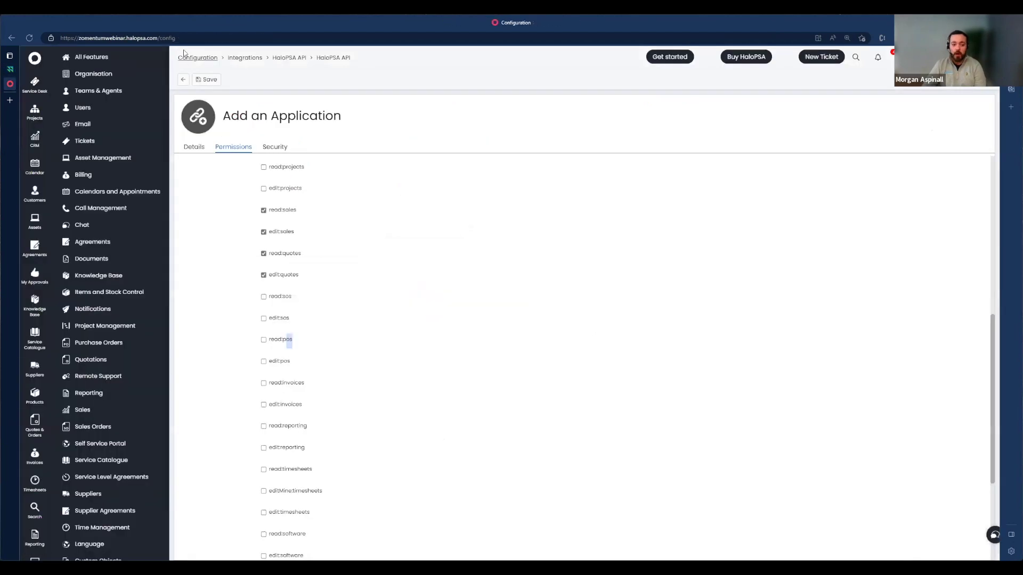
{"action": "left_click", "coordinate": [186, 58]}
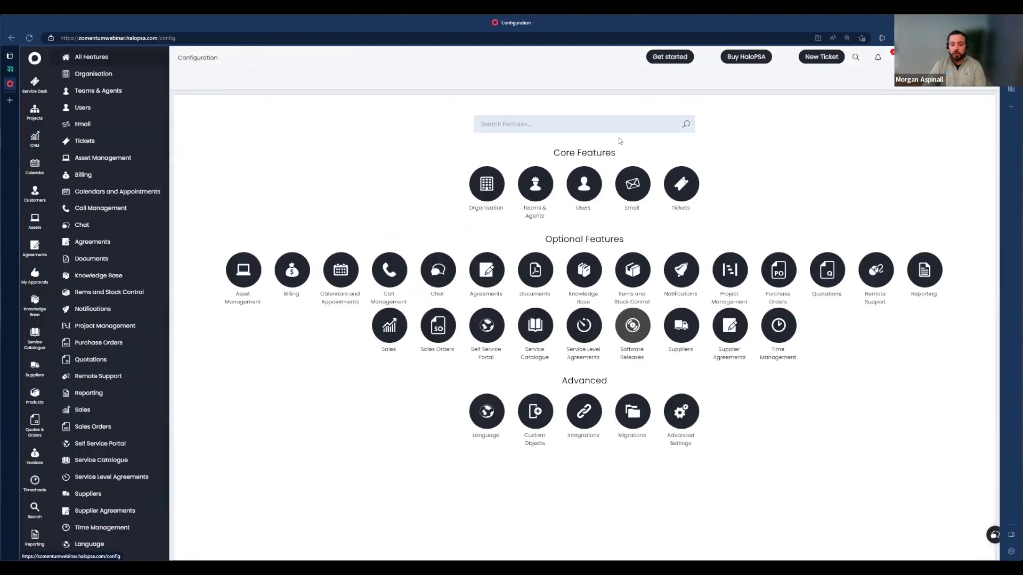
{"action": "left_click", "coordinate": [682, 185]}
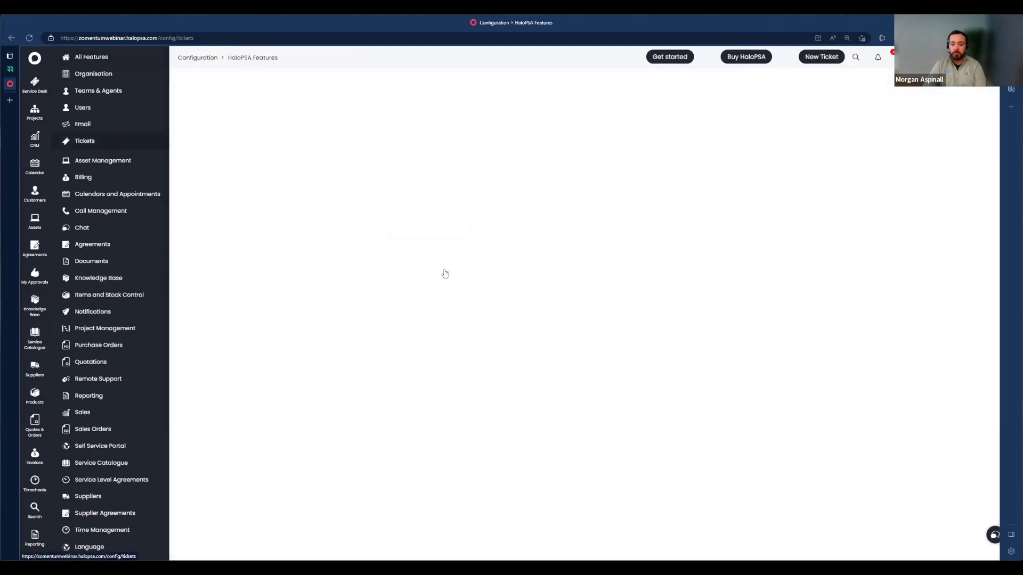
{"action": "left_click", "coordinate": [534, 185]}
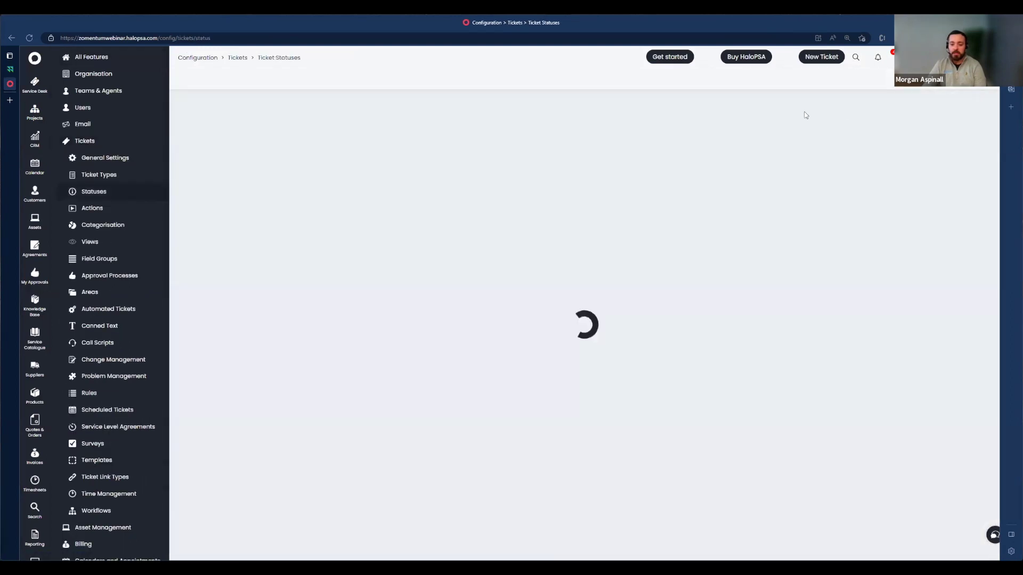
{"action": "left_click", "coordinate": [974, 87]}
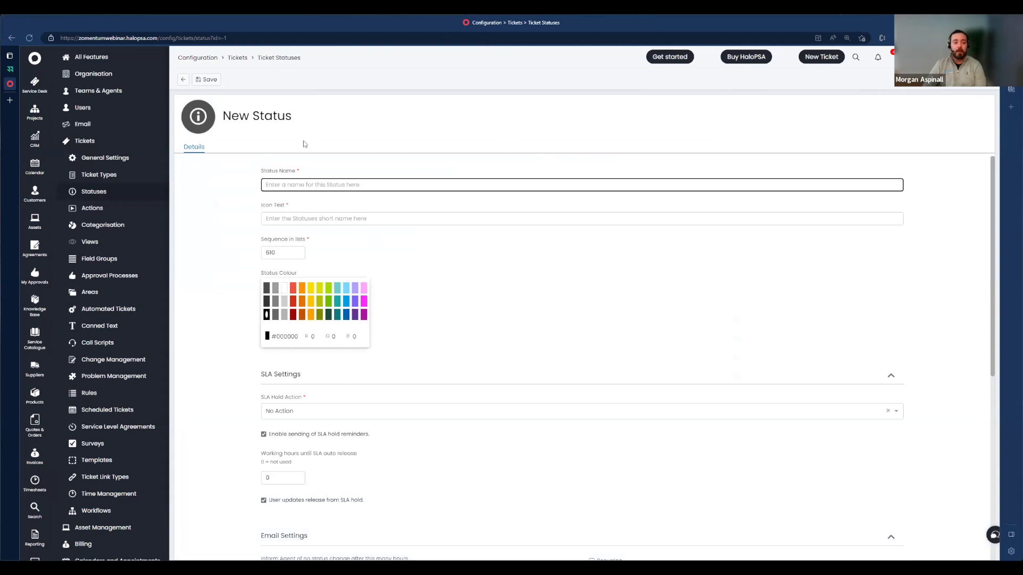
Switch back to Zomentum and map the Sales Pipeline's Quote stage to the HaloPSA stage Quoting.
{"action": "left_click", "coordinate": [10, 70]}
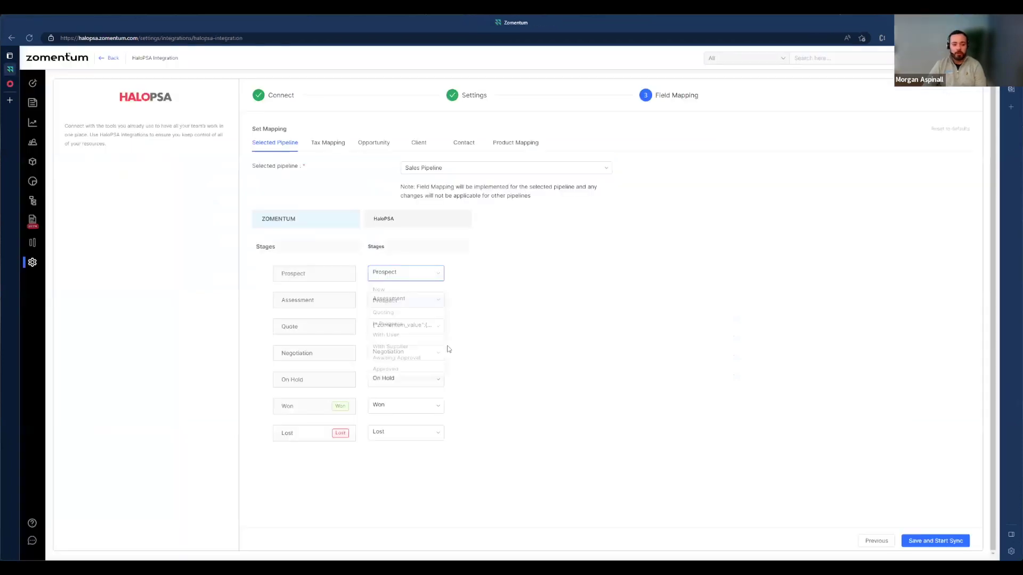
{"action": "double_click", "coordinate": [284, 273]}
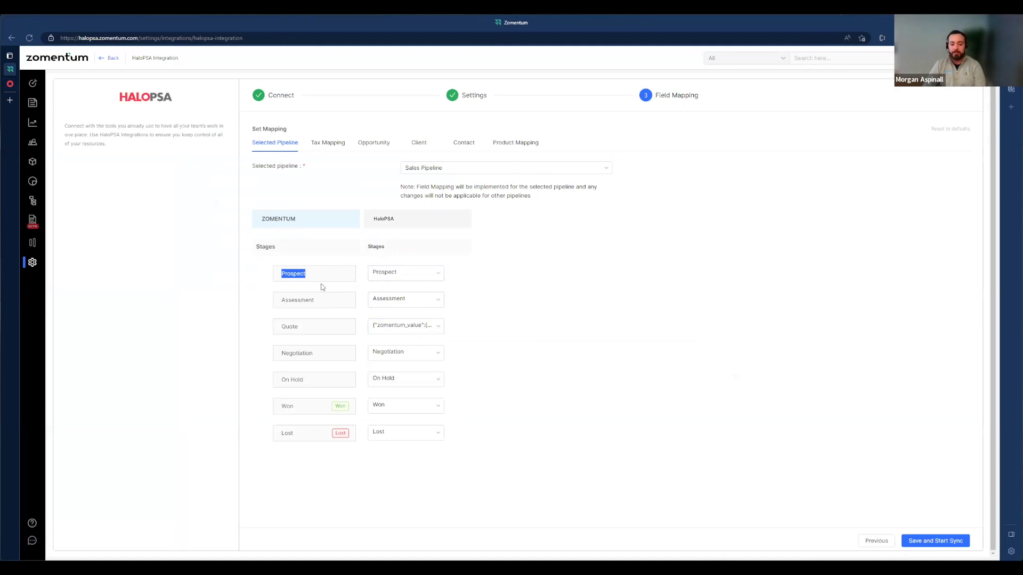
{"action": "left_click", "coordinate": [418, 322]}
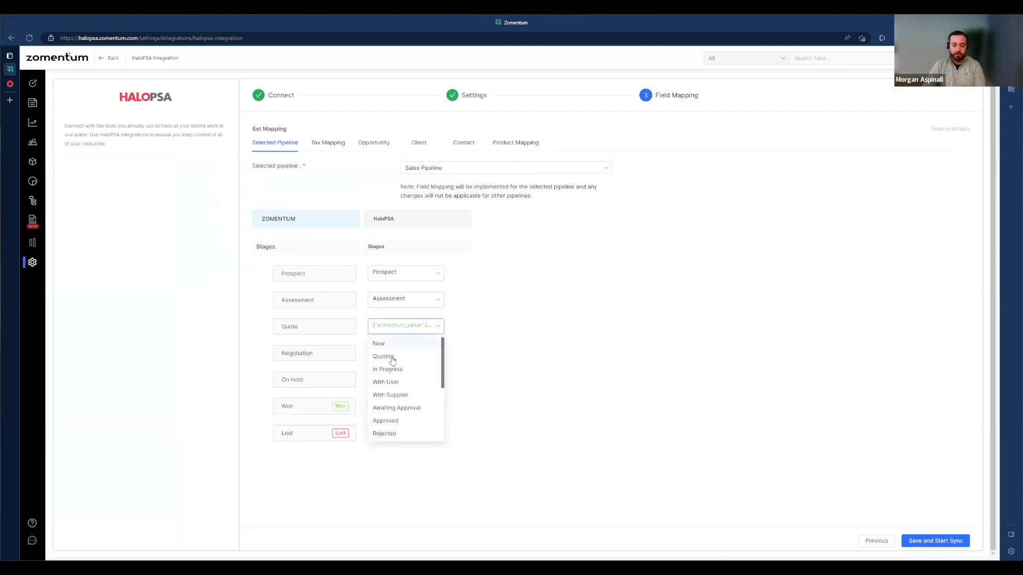
{"action": "left_click", "coordinate": [541, 336]}
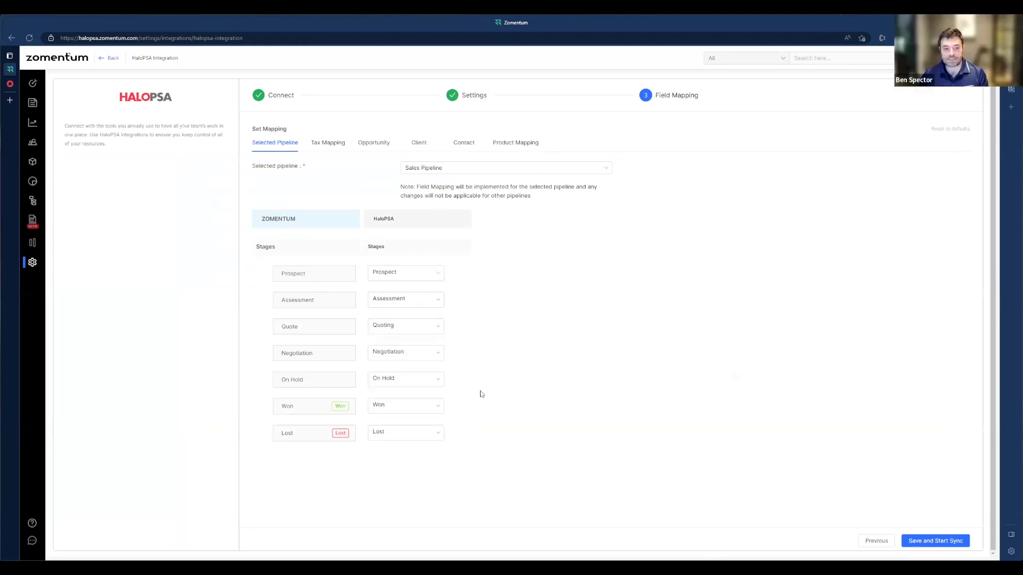
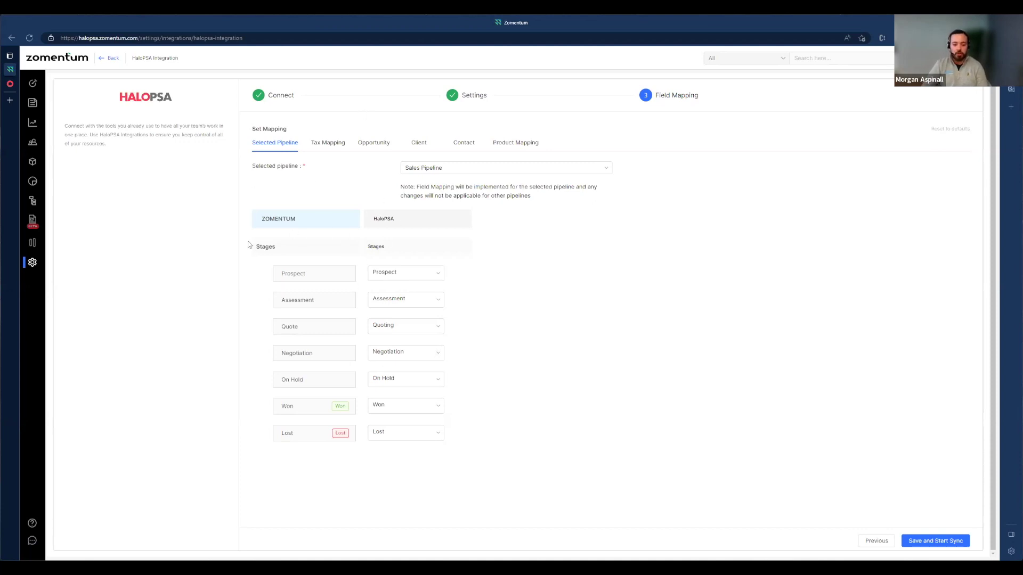
Point out the Stages mapping column and open the tax mapping between Zomentum and HaloPSA.
{"action": "left_click_drag", "start_coordinate": [253, 249], "coordinate": [286, 252]}
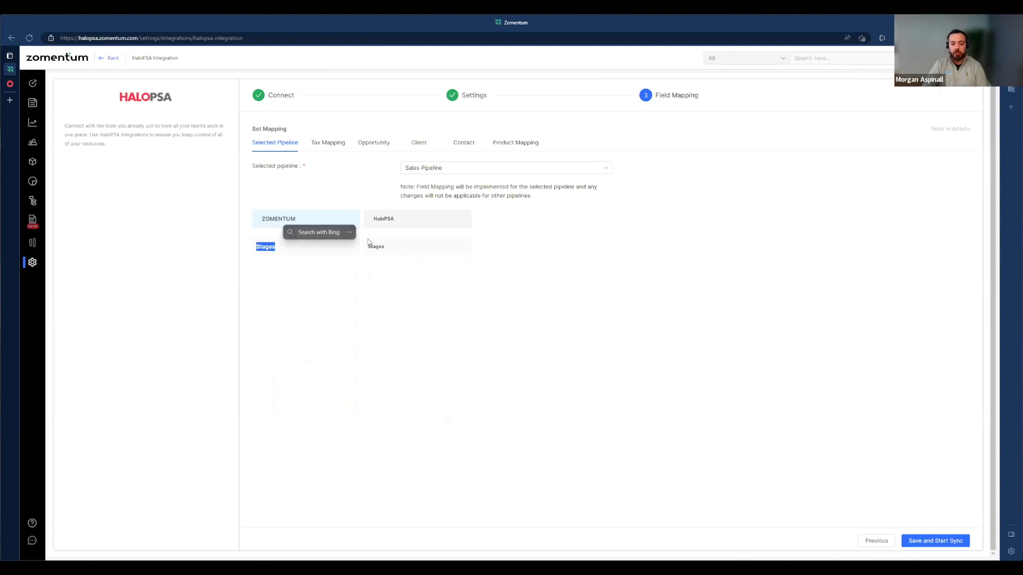
{"action": "left_click", "coordinate": [357, 256]}
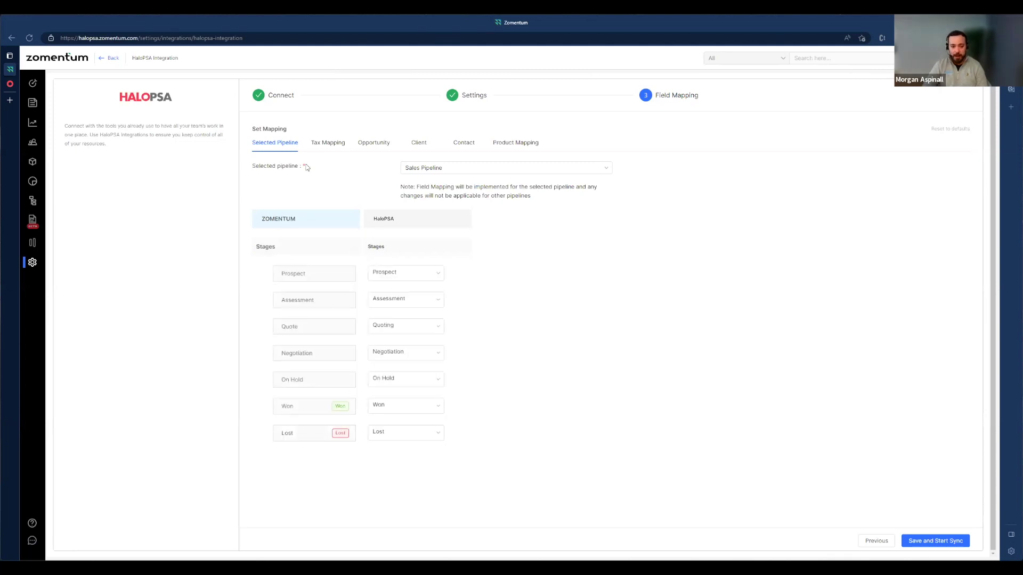
{"action": "left_click", "coordinate": [321, 143]}
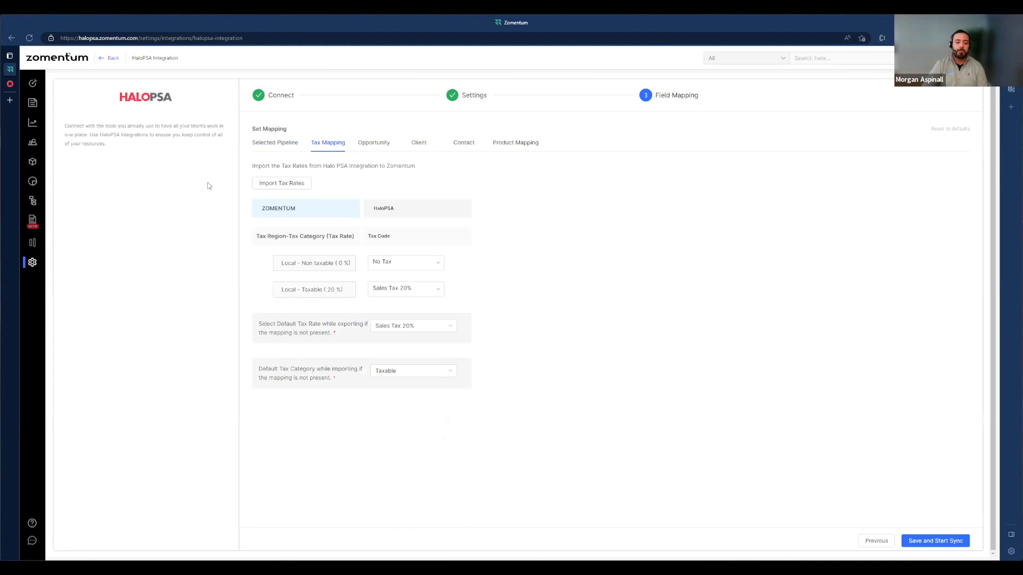
Switch to HaloPSA's configuration.
{"action": "left_click", "coordinate": [10, 84]}
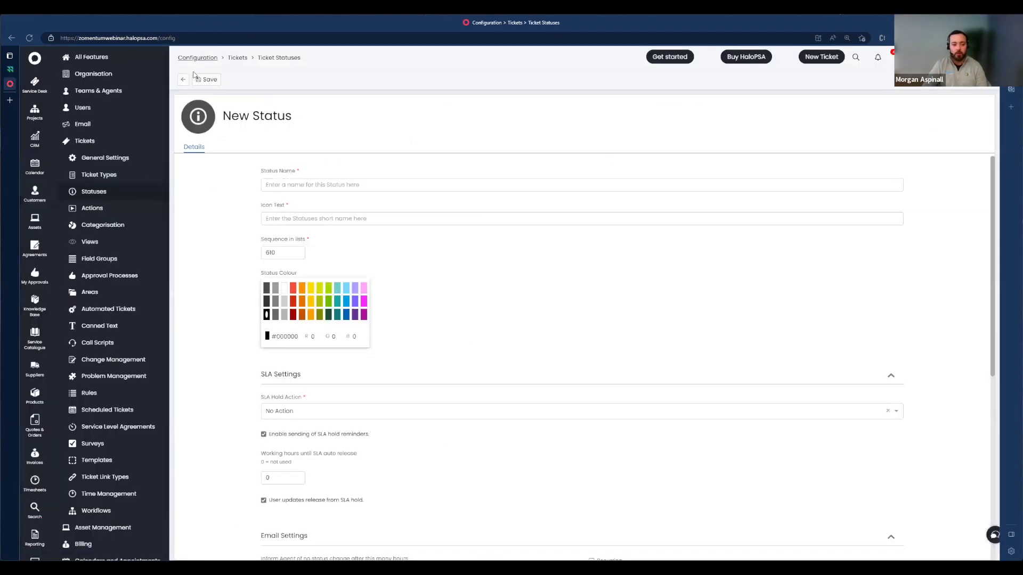
Open Billing in the HaloPSA configuration and examine its accounting integrations and the tax rates list.
{"action": "left_click", "coordinate": [188, 57]}
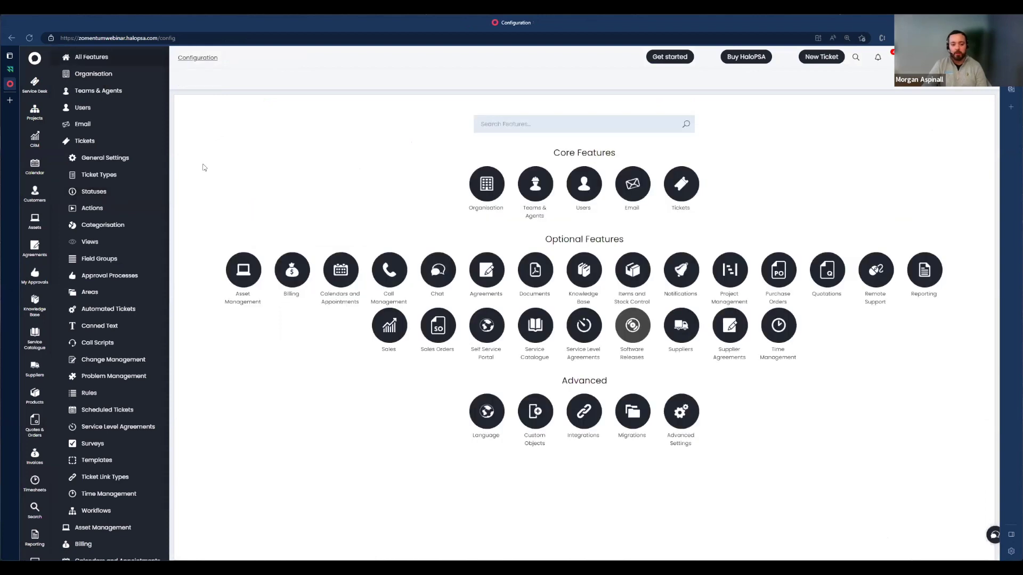
{"action": "left_click", "coordinate": [281, 273]}
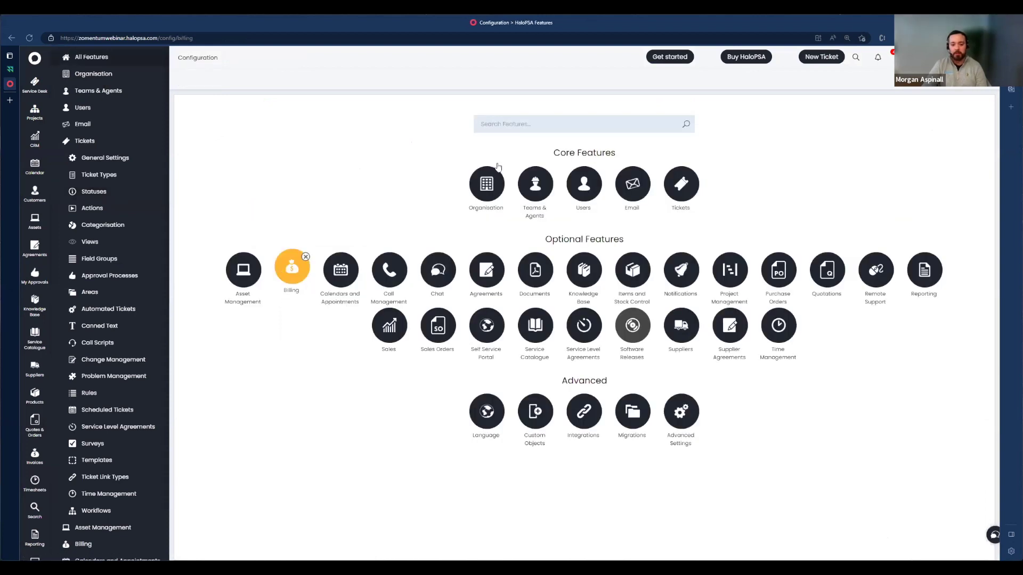
{"action": "left_click", "coordinate": [632, 157]}
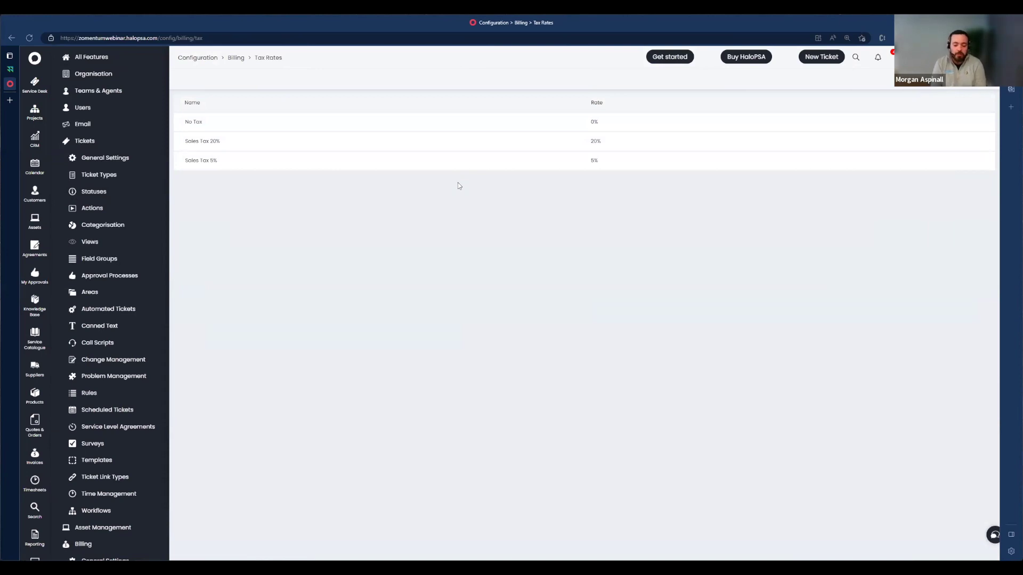
{"action": "left_click", "coordinate": [238, 60]}
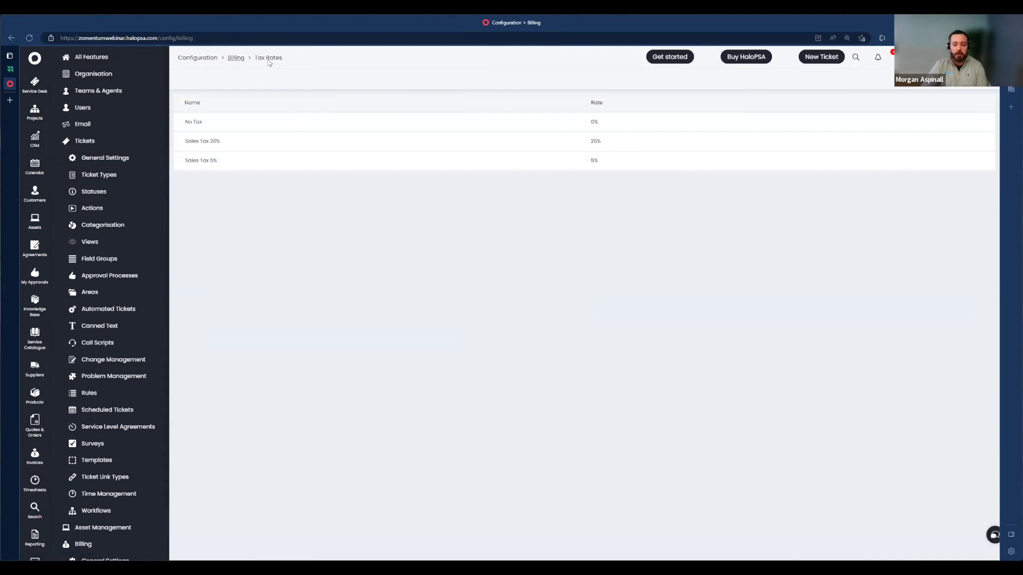
{"action": "left_click_drag", "start_coordinate": [556, 299], "coordinate": [612, 299]}
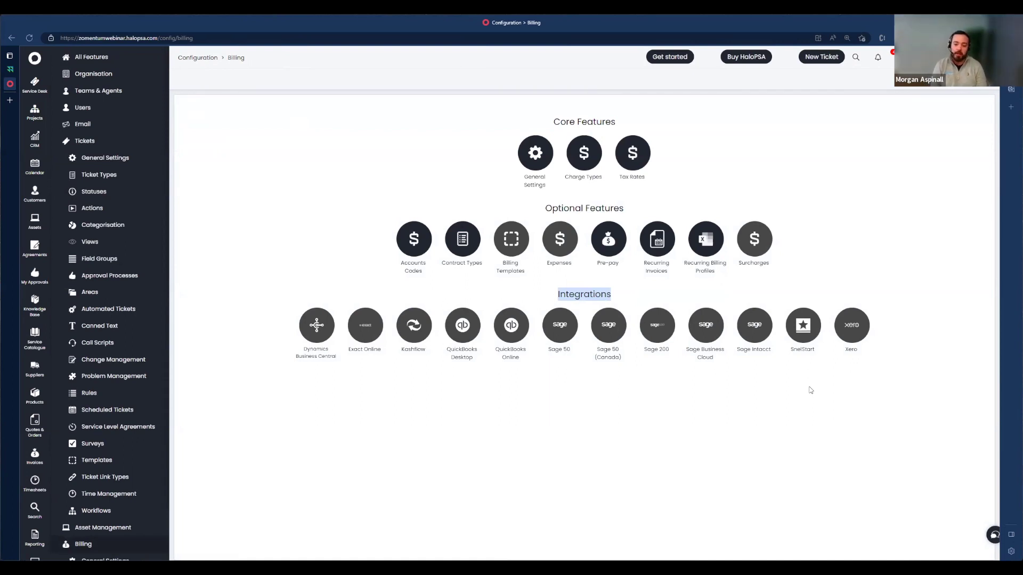
{"action": "left_click", "coordinate": [620, 159]}
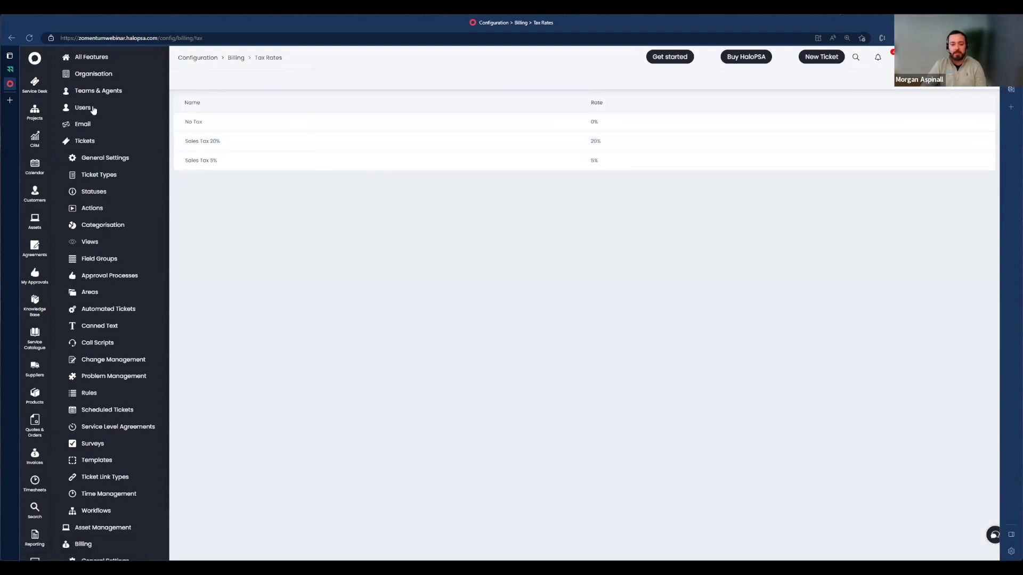
Switch to Zomentum and compare its tax mapping with HaloPSA's tax rates, including the tax code options for the Local non-taxable rate.
{"action": "left_click", "coordinate": [10, 69]}
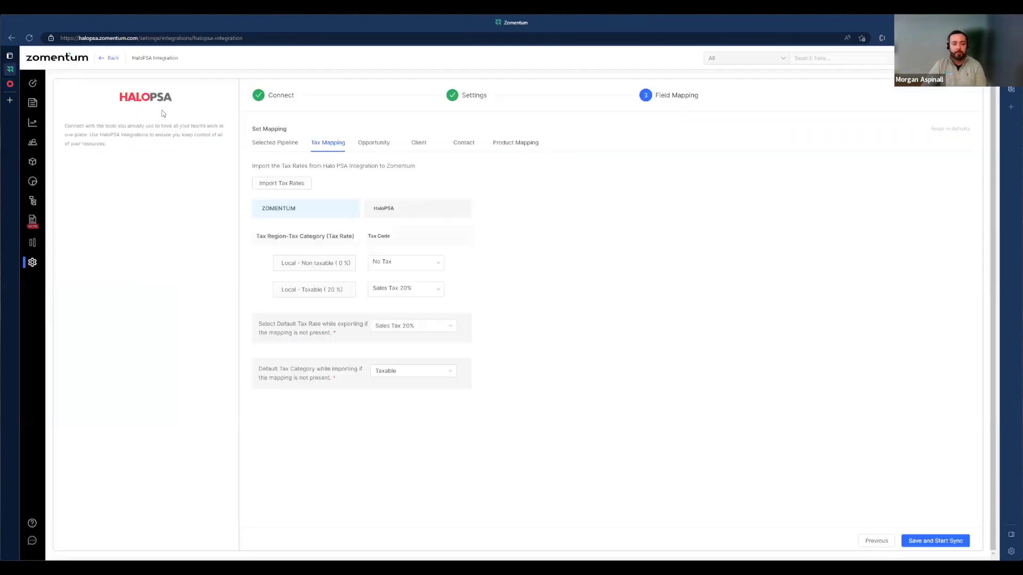
{"action": "left_click", "coordinate": [9, 84]}
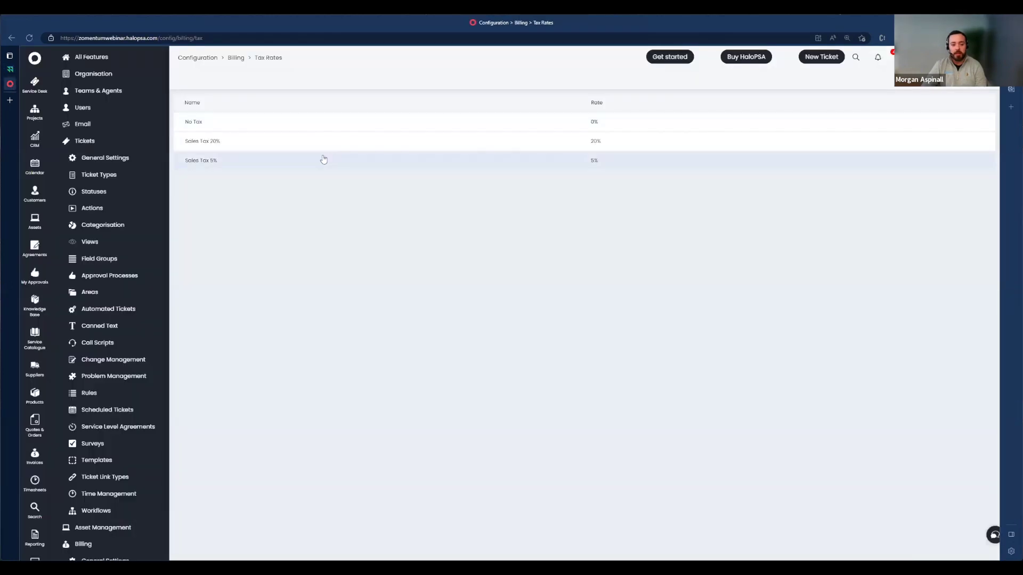
{"action": "left_click", "coordinate": [10, 69]}
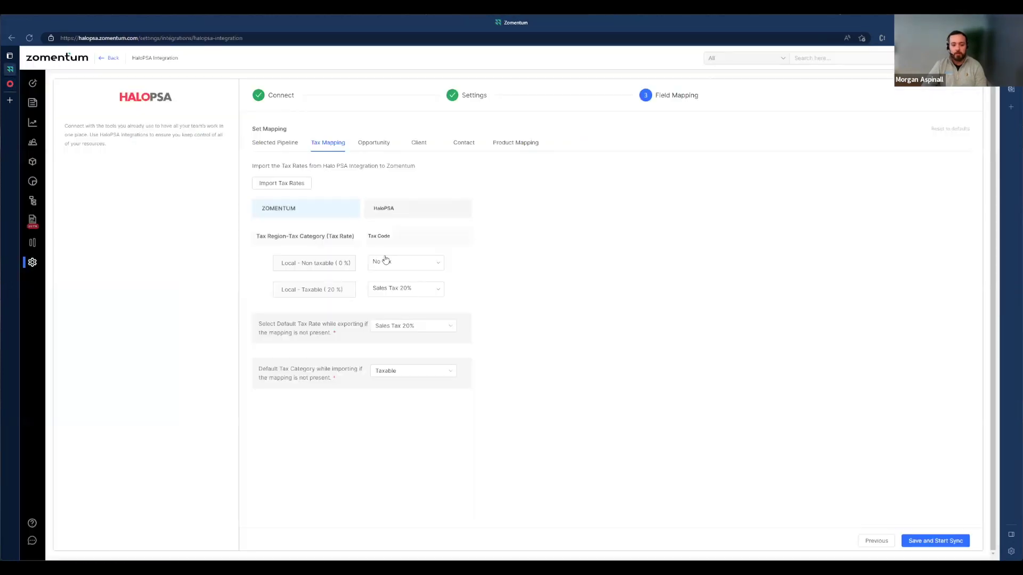
{"action": "left_click", "coordinate": [405, 266]}
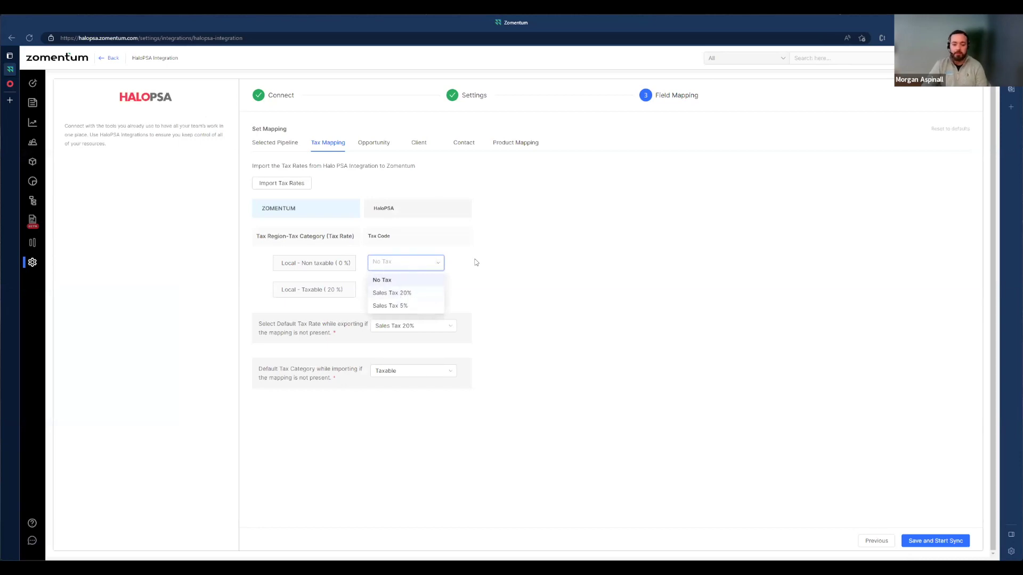
{"action": "left_click", "coordinate": [410, 233]}
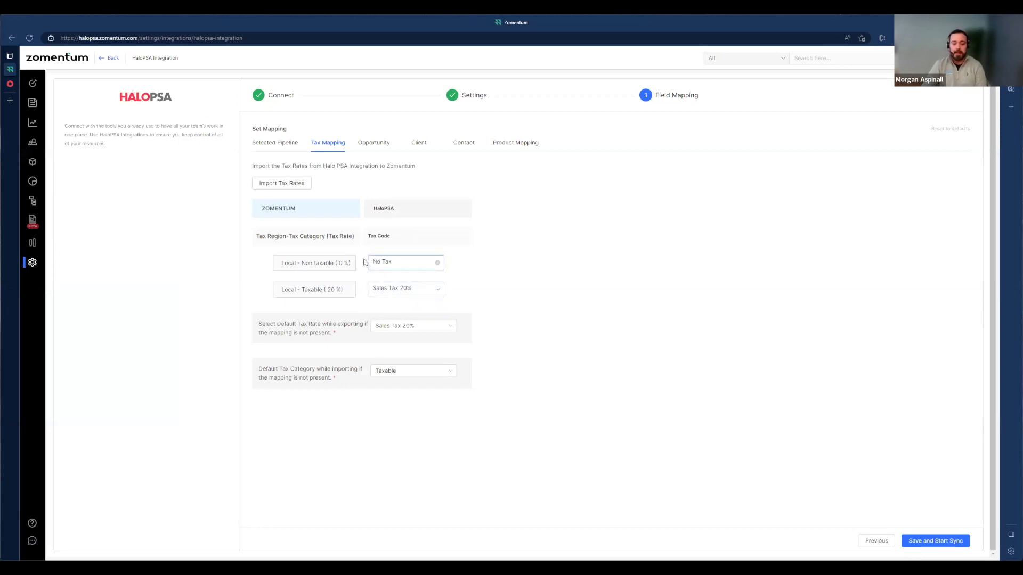
{"action": "left_click_drag", "start_coordinate": [282, 263], "coordinate": [360, 265]}
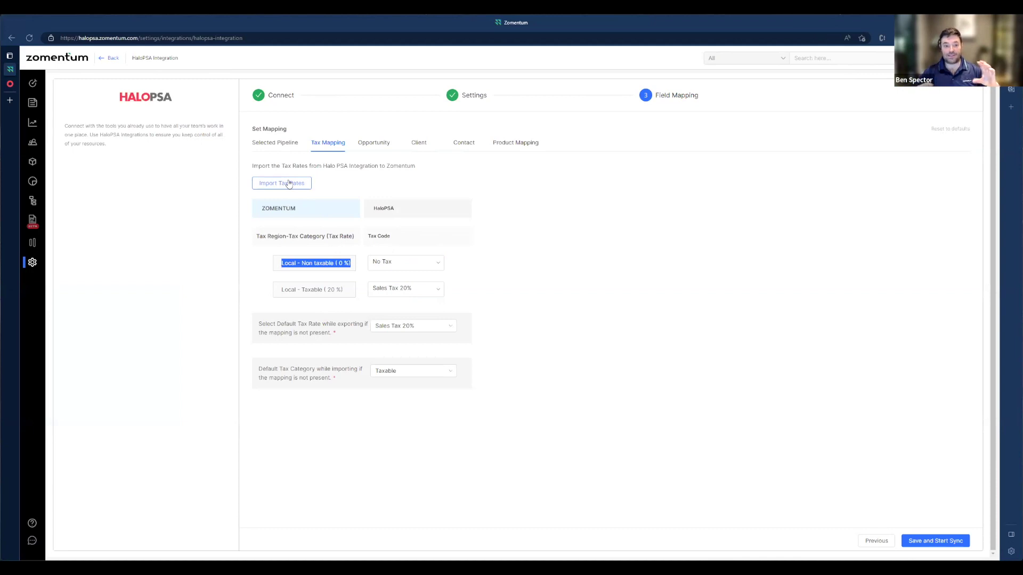
{"action": "left_click", "coordinate": [599, 253]}
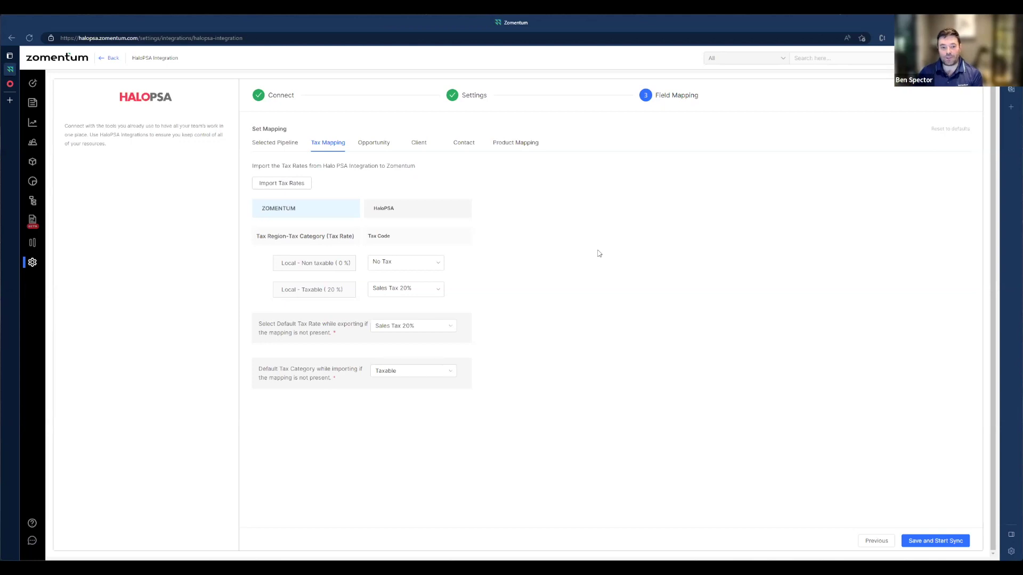
Set up a tax rate import under the Local region that keeps the existing tax rates, and cancel it at the final confirmation.
{"action": "left_click", "coordinate": [297, 183]}
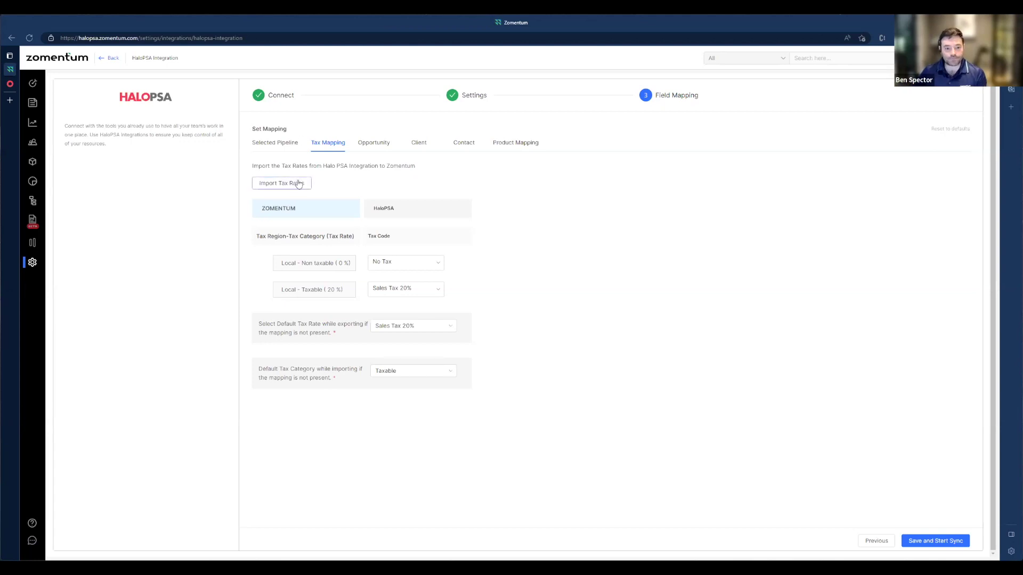
{"action": "left_click", "coordinate": [286, 181]}
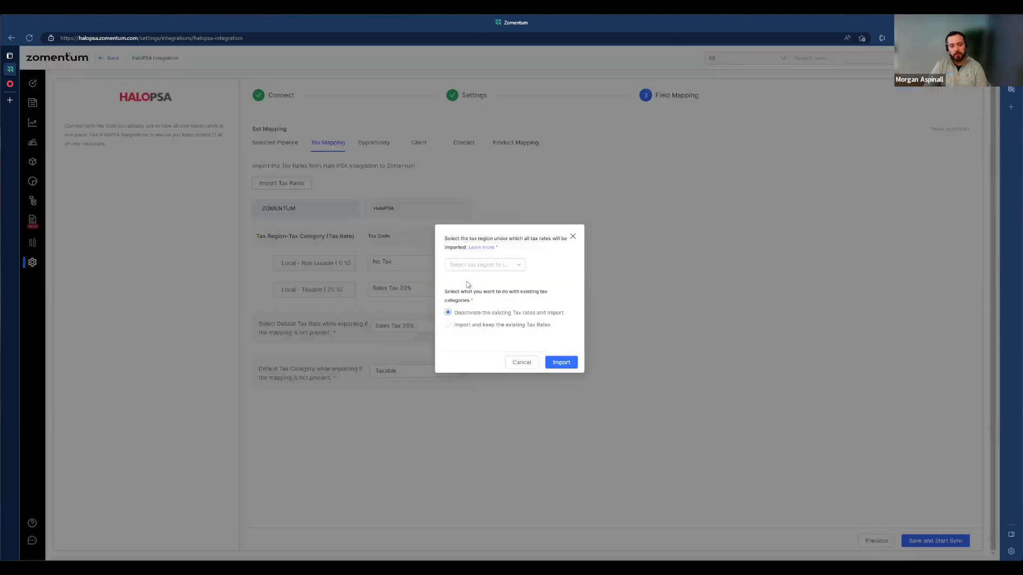
{"action": "left_click", "coordinate": [560, 361]}
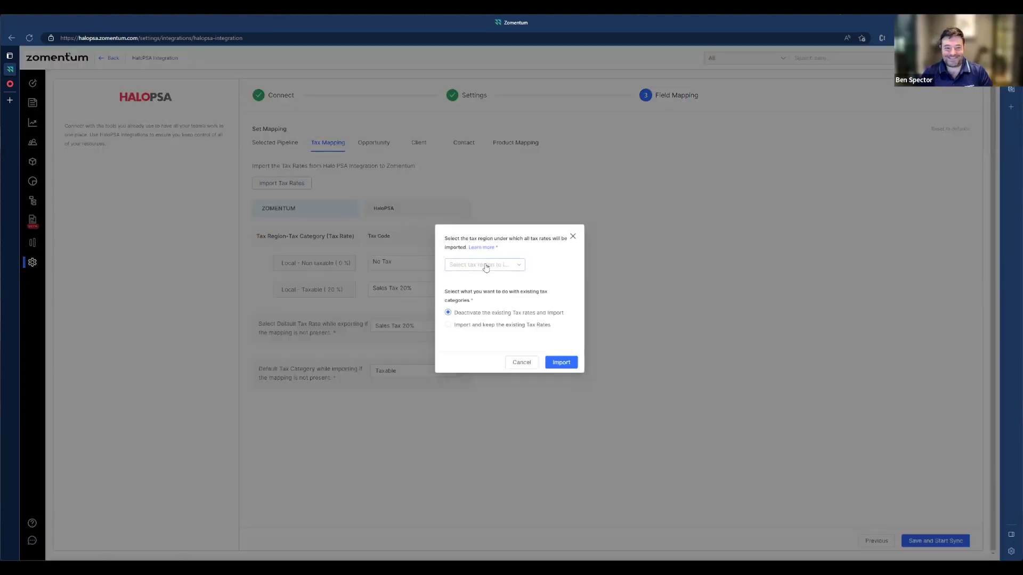
{"action": "left_click", "coordinate": [483, 266]}
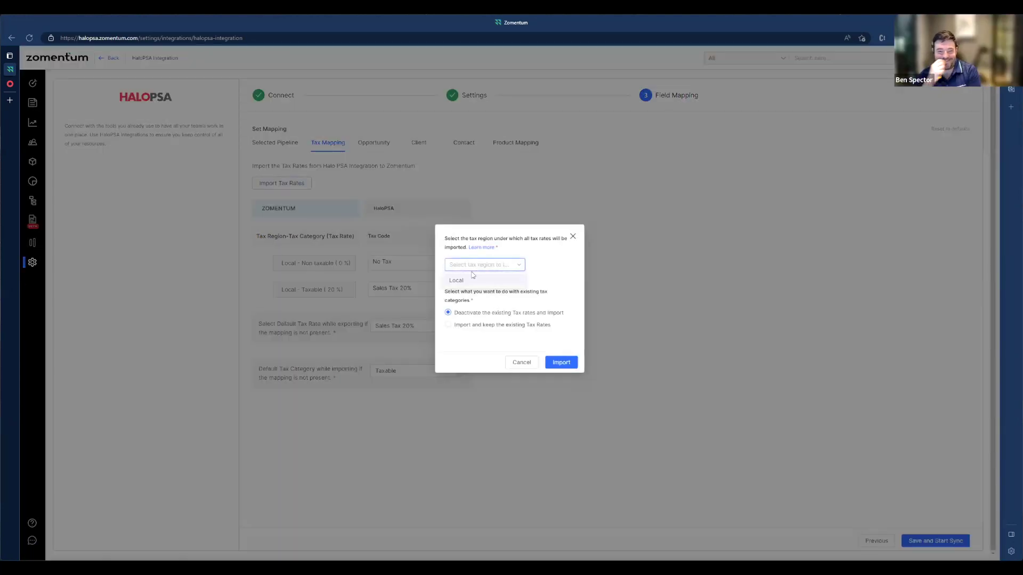
{"action": "left_click", "coordinate": [469, 282]}
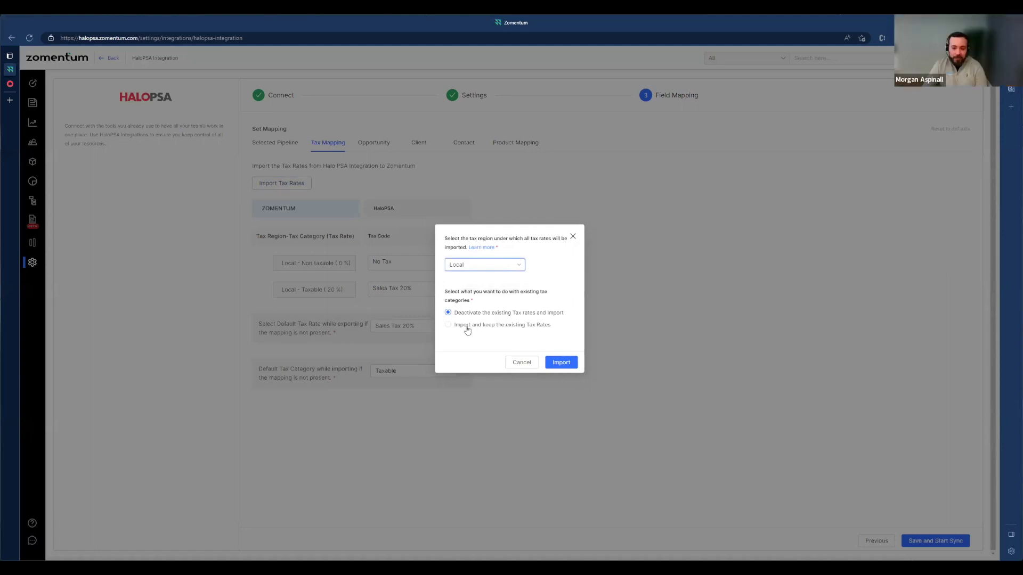
{"action": "left_click_drag", "start_coordinate": [465, 329], "coordinate": [548, 327]}
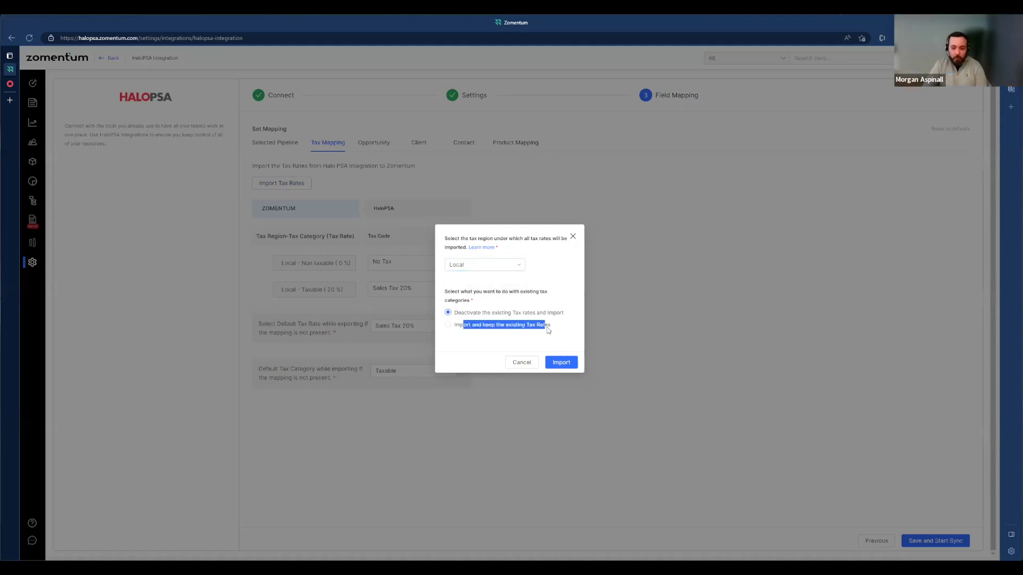
{"action": "left_click", "coordinate": [448, 325]}
{"action": "left_click", "coordinate": [554, 342]}
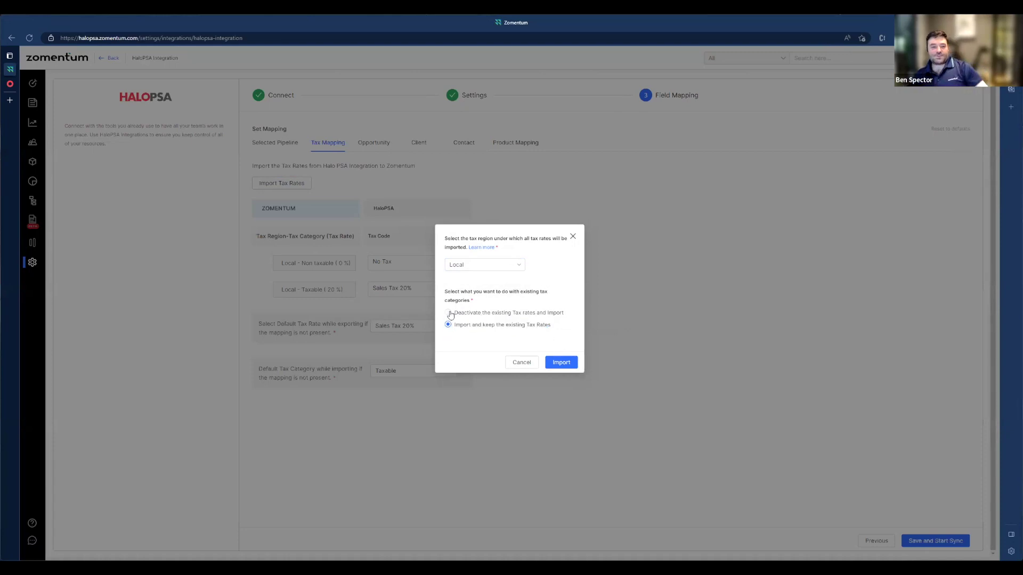
{"action": "left_click", "coordinate": [560, 363]}
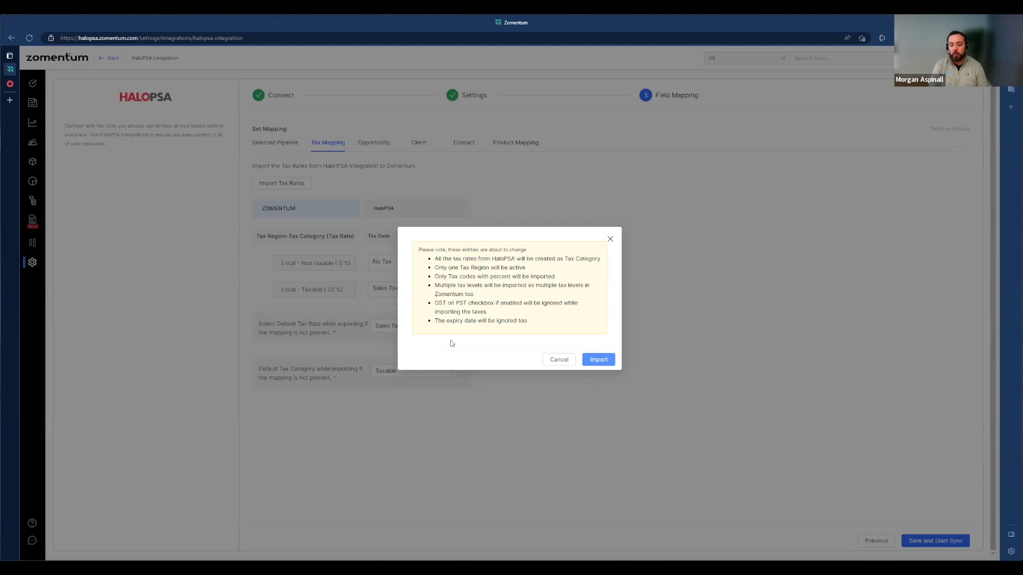
{"action": "left_click", "coordinate": [559, 360]}
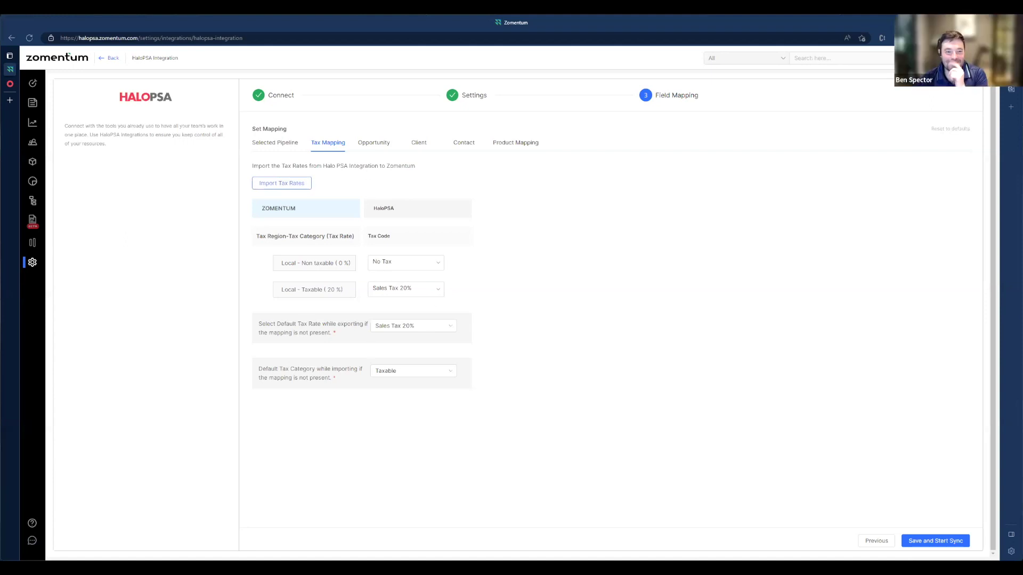
Review the Opportunity field mapping and open Zomentum's custom fields settings.
{"action": "left_click", "coordinate": [365, 146]}
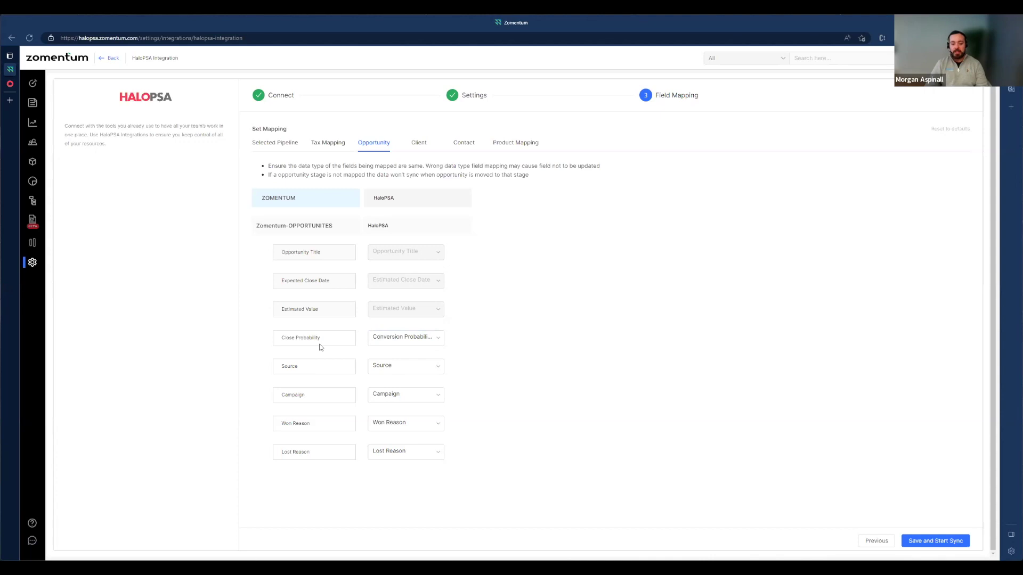
{"action": "left_click_drag", "start_coordinate": [308, 342], "coordinate": [287, 366]}
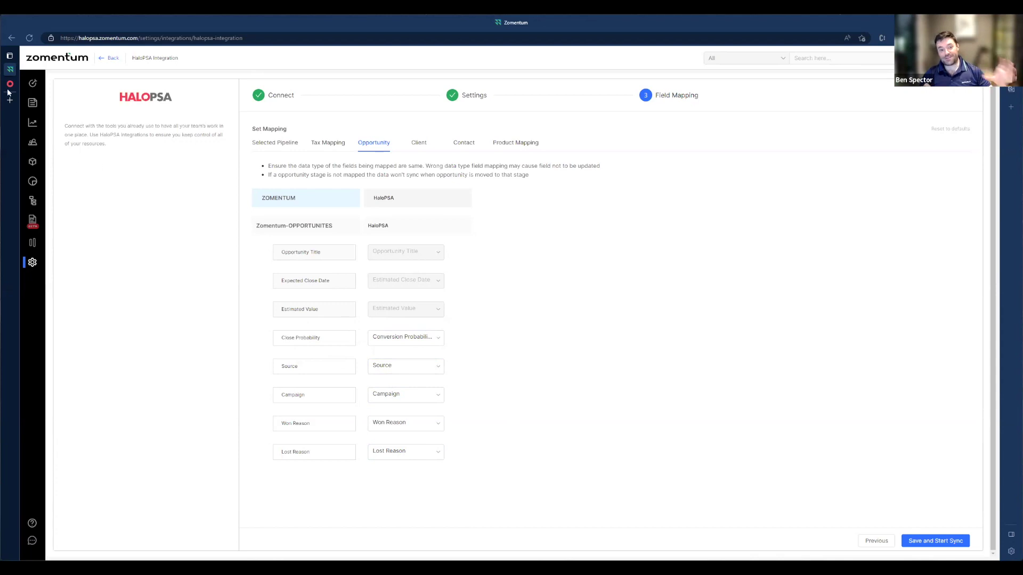
{"action": "mouse_move", "coordinate": [68, 172]}
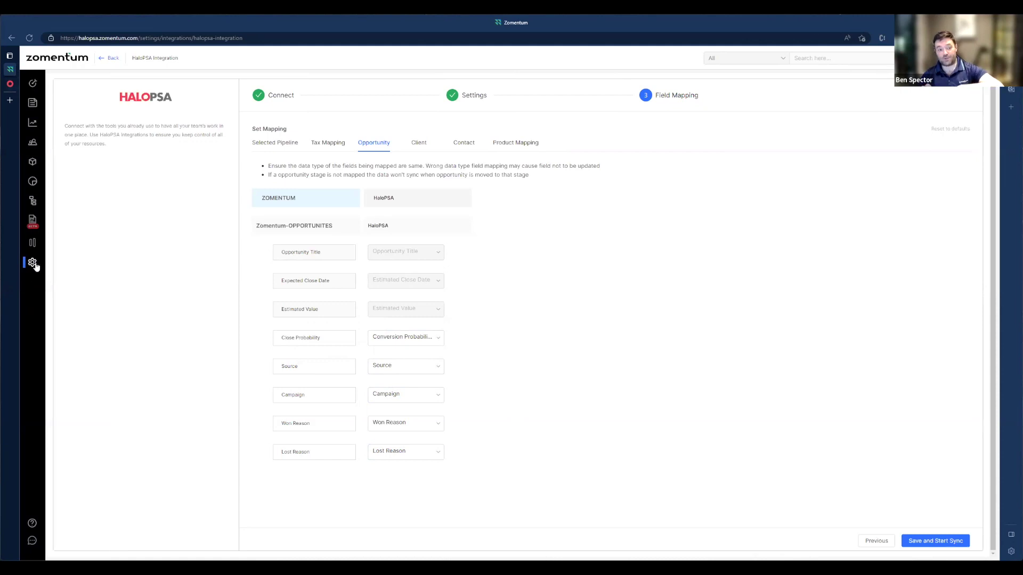
{"action": "mouse_move", "coordinate": [42, 256]}
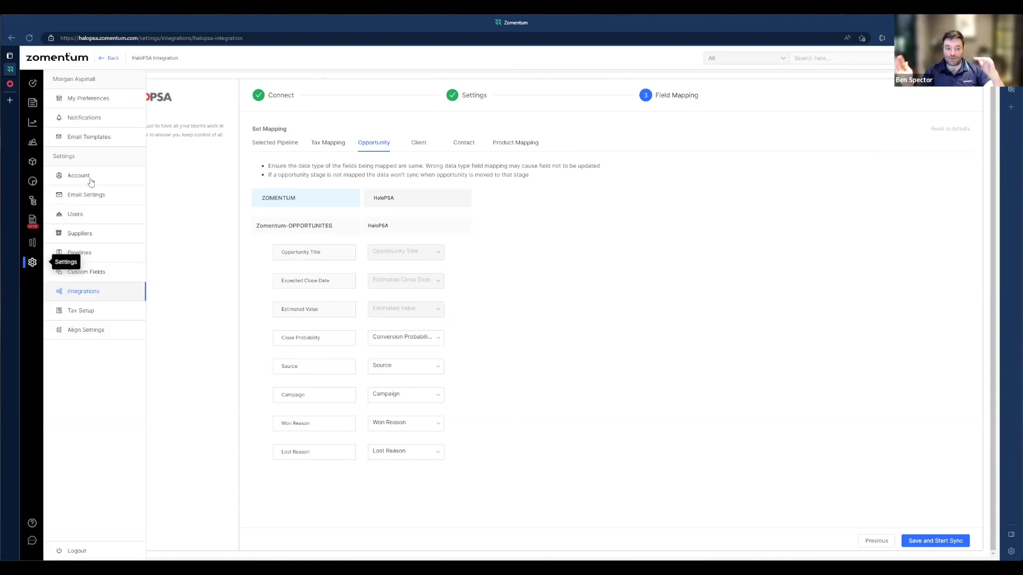
{"action": "left_click", "coordinate": [102, 274]}
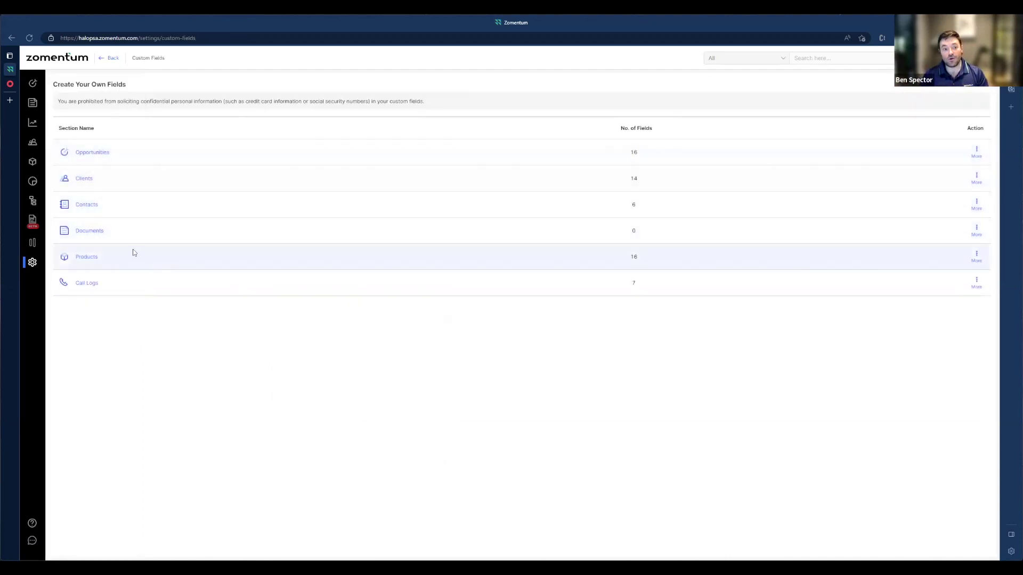
Return to the HaloPSA integration and show its Opportunity field mapping again.
{"action": "left_click", "coordinate": [32, 263]}
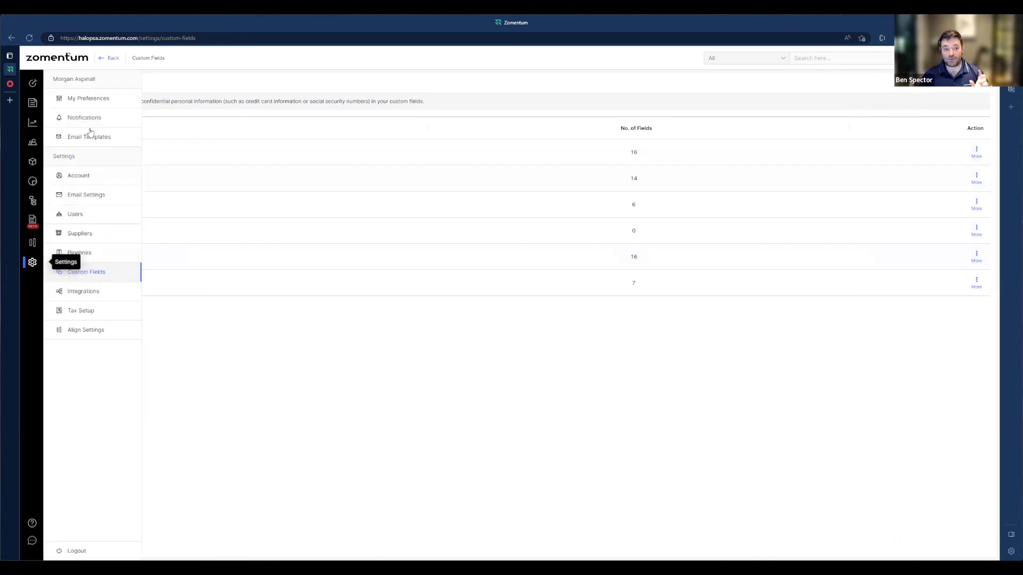
{"action": "left_click", "coordinate": [97, 291]}
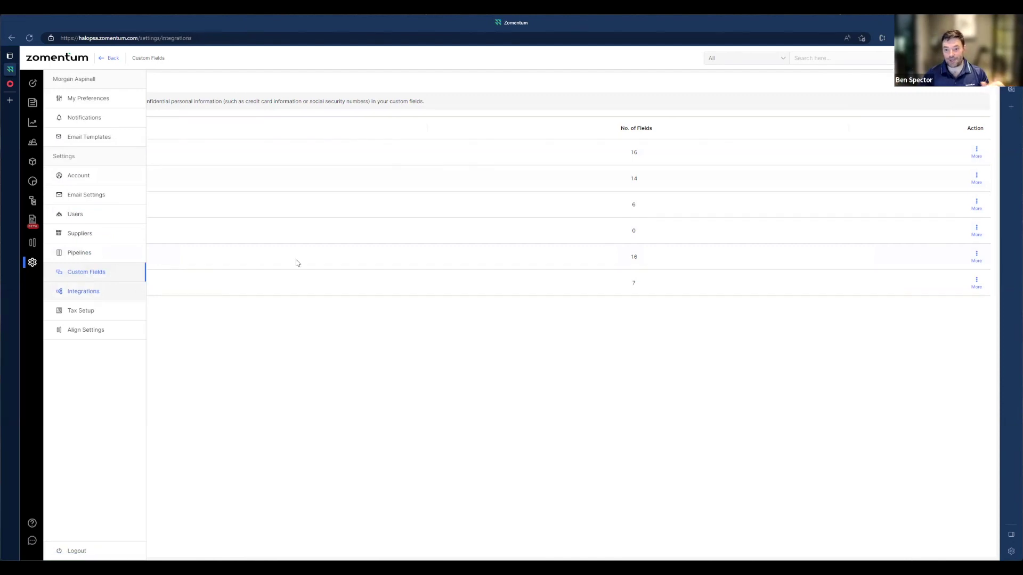
{"action": "left_click", "coordinate": [167, 198]}
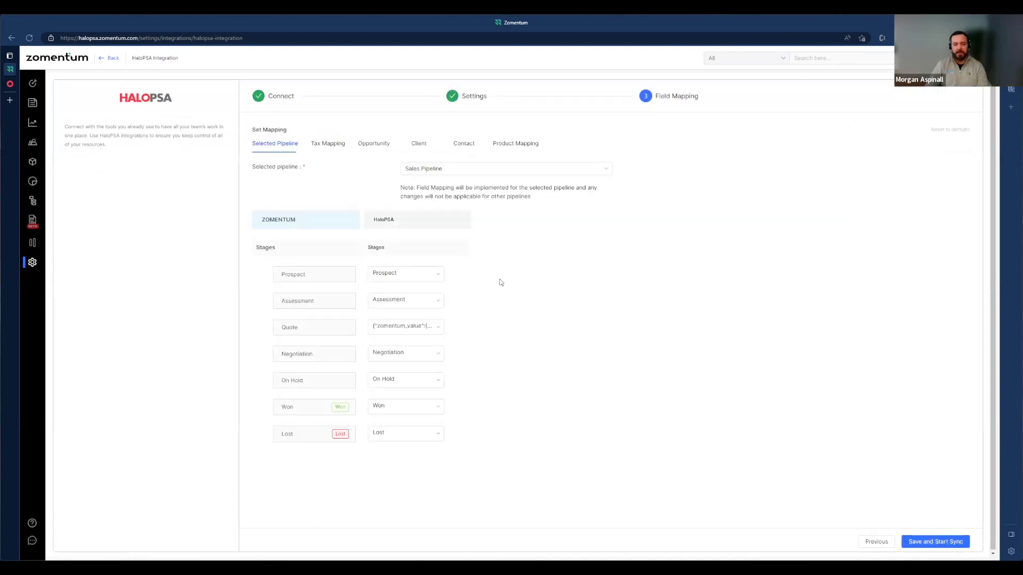
{"action": "left_click", "coordinate": [374, 147]}
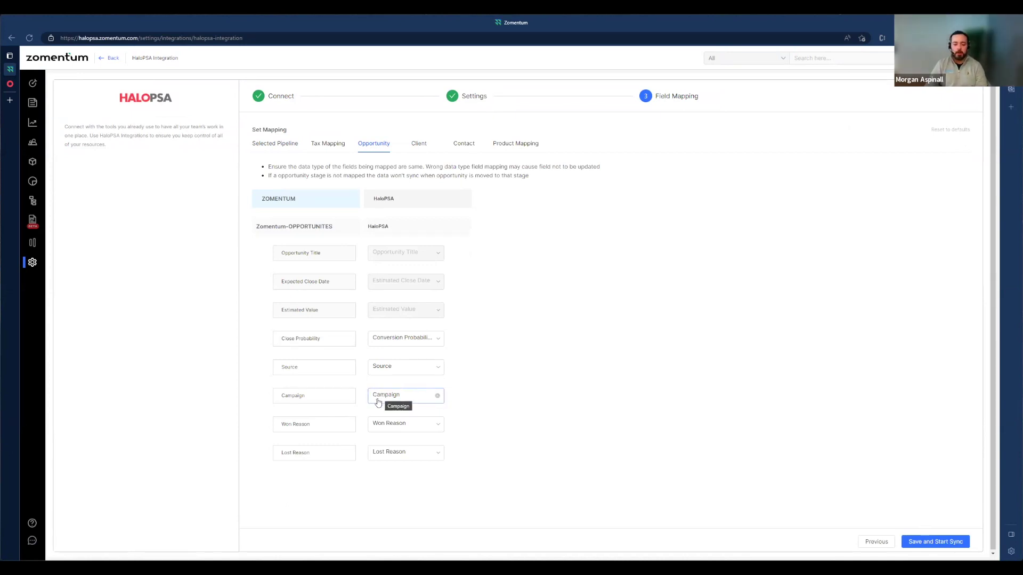
Switch to HaloPSA, open the ticket custom fields and filter the field names by "cam".
{"action": "left_click", "coordinate": [10, 83]}
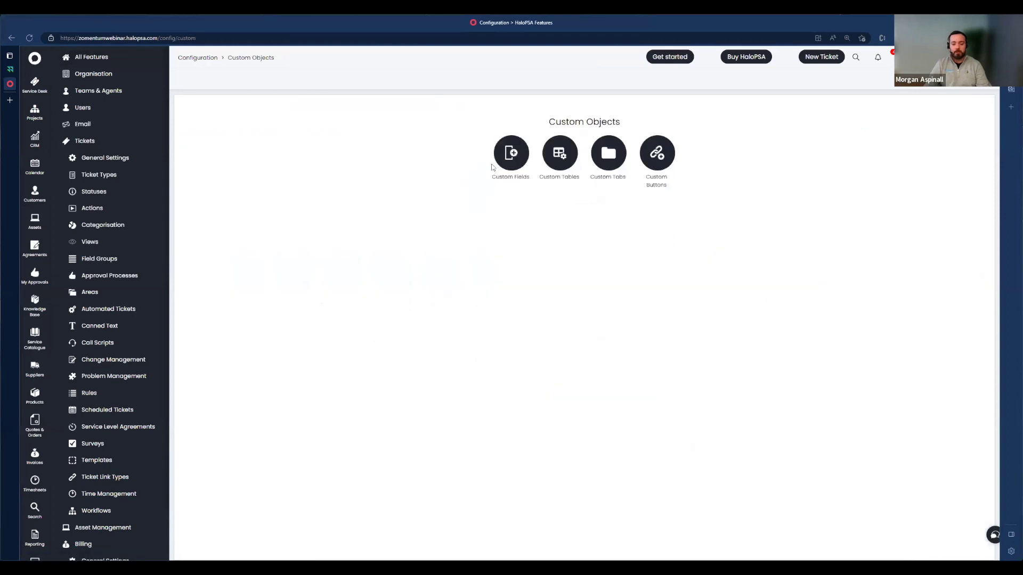
{"action": "left_click", "coordinate": [492, 166]}
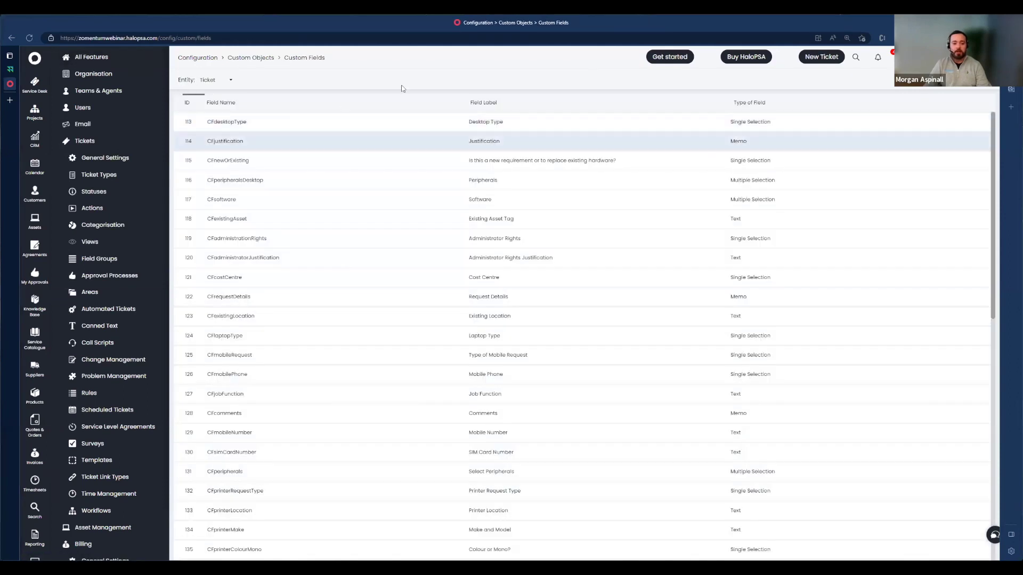
{"action": "left_click", "coordinate": [461, 104]}
{"action": "type", "text": "c"}
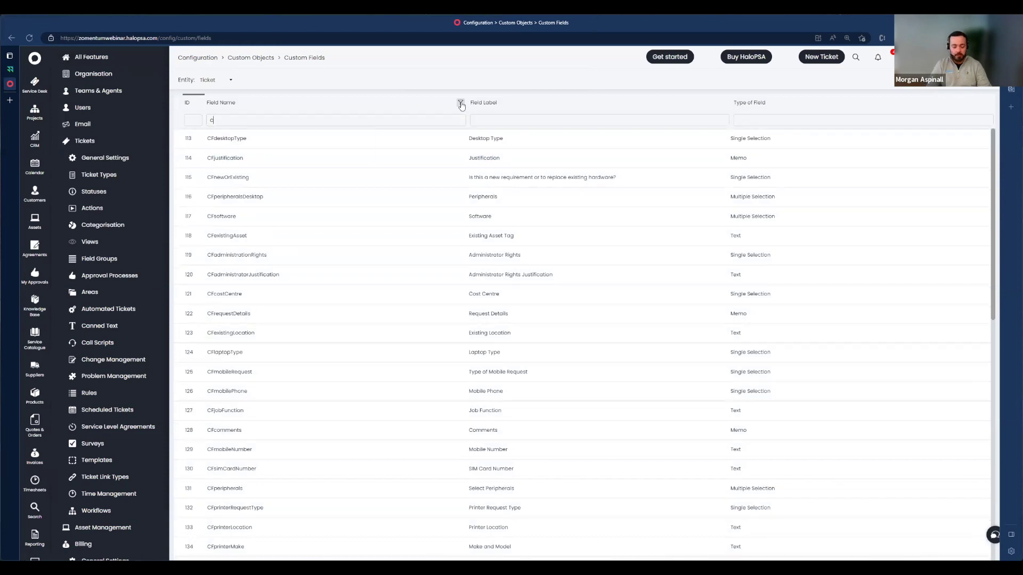
{"action": "type", "text": "am"}
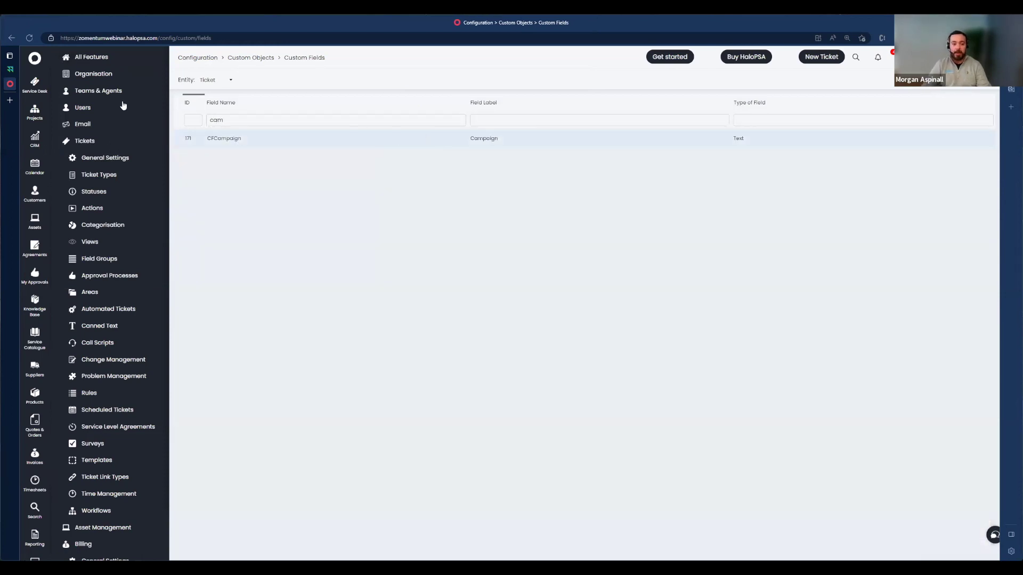
Switch back to Zomentum and review the Campaign and Won Reason rows of the Opportunity field mapping.
{"action": "left_click", "coordinate": [9, 69]}
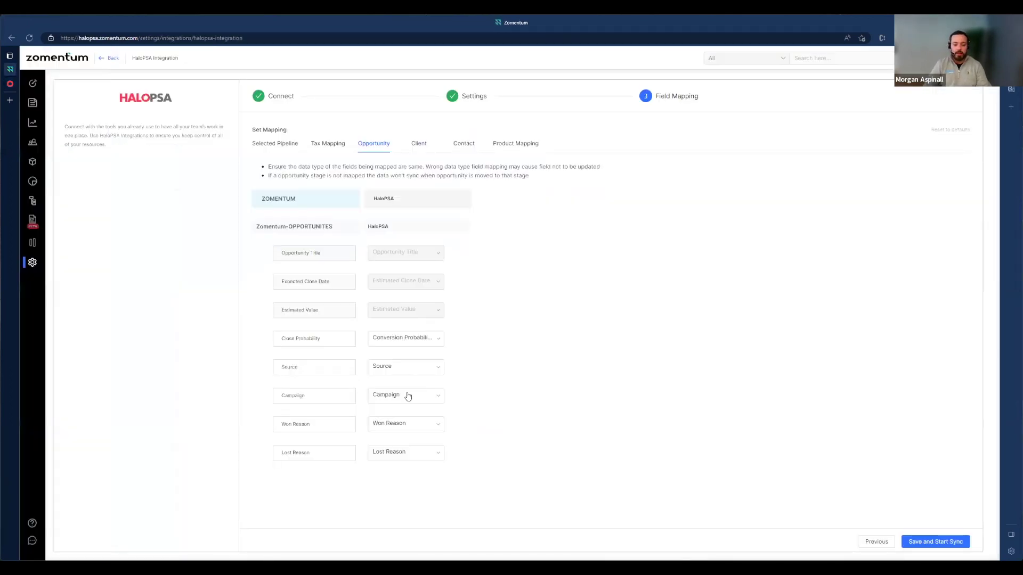
{"action": "left_click", "coordinate": [409, 395]}
{"action": "scroll", "coordinate": [410, 437], "scroll_direction": "down", "scroll_amount": 2}
{"action": "left_click", "coordinate": [235, 422]}
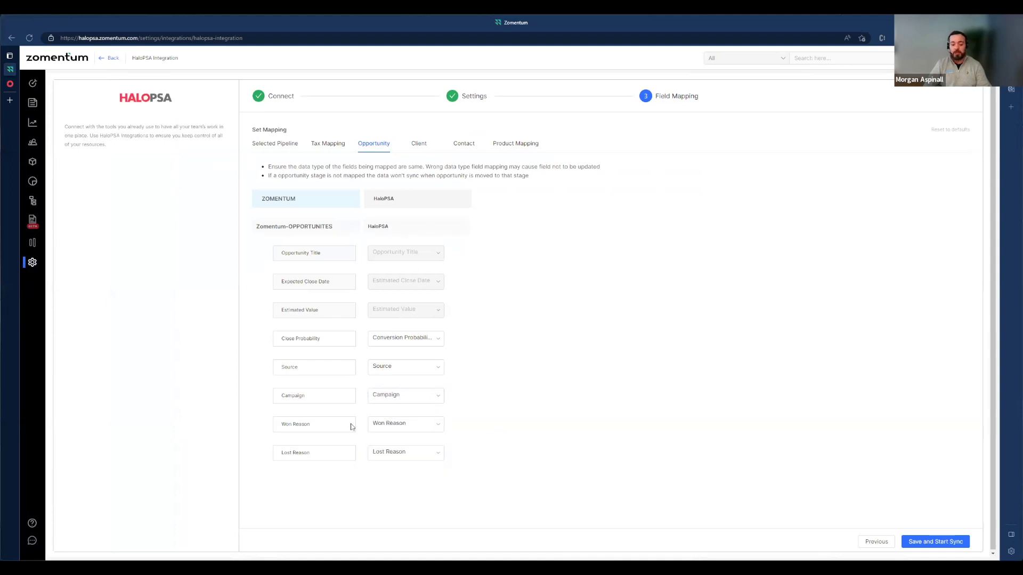
Show the Client field mapping and check which HaloPSA fields are available for Phone Number.
{"action": "left_click", "coordinate": [416, 144]}
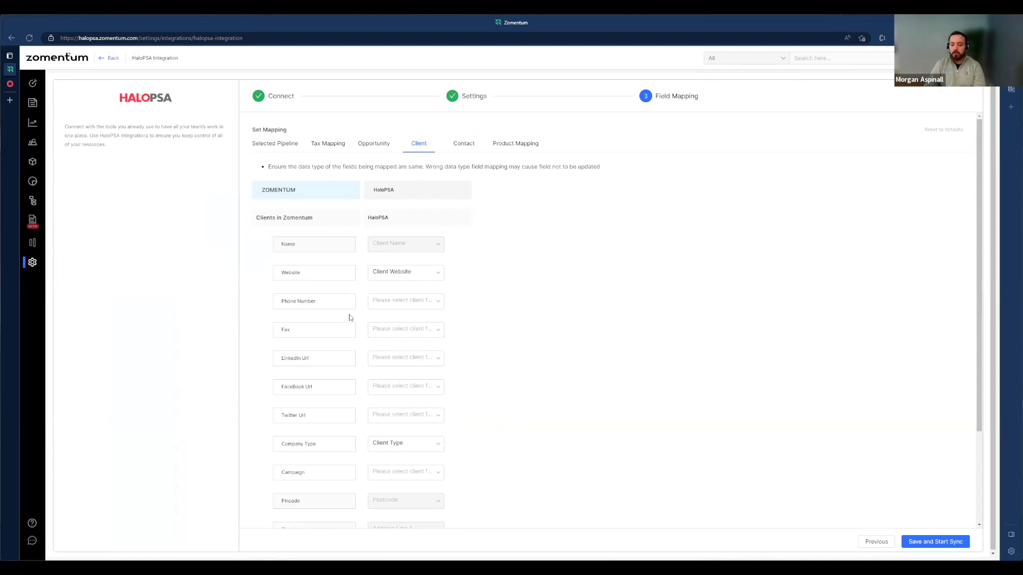
{"action": "left_click", "coordinate": [377, 306]}
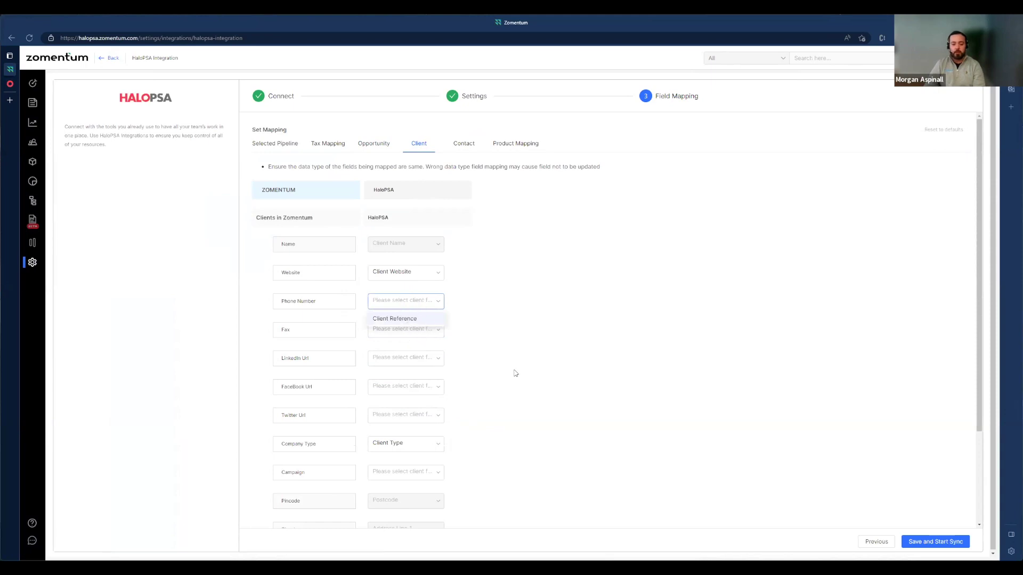
{"action": "left_click", "coordinate": [471, 323]}
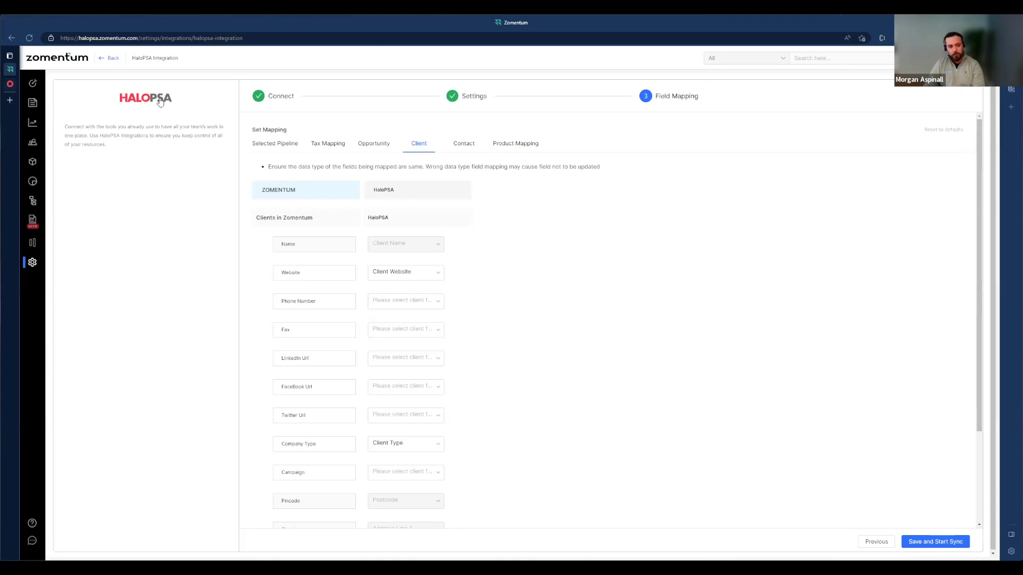
Switch to HaloPSA, show the custom fields for the Customer entity and clear the field name filter.
{"action": "left_click", "coordinate": [9, 84]}
{"action": "left_click", "coordinate": [216, 80]}
{"action": "left_click", "coordinate": [227, 112]}
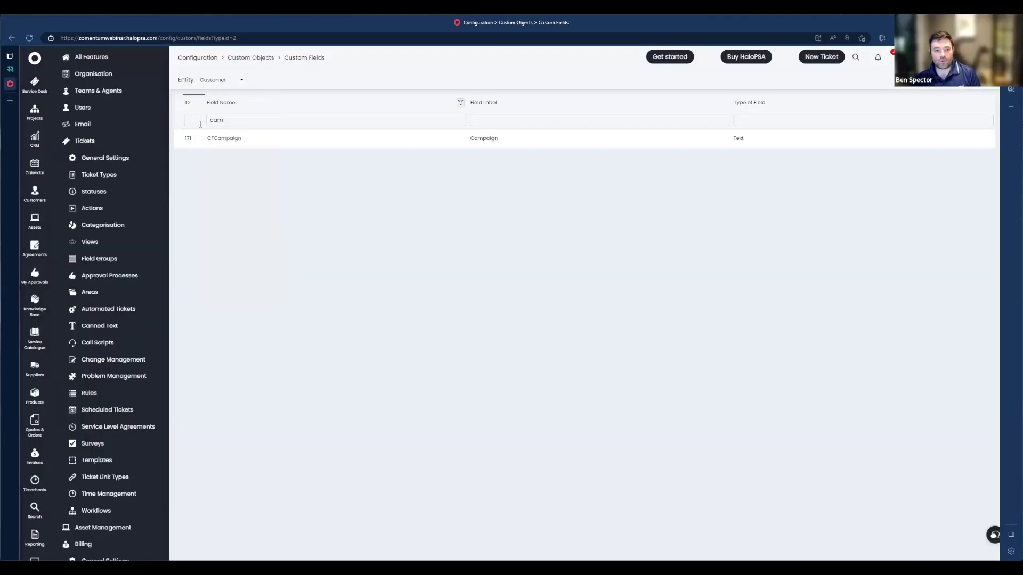
{"action": "left_click", "coordinate": [254, 118]}
{"action": "key", "text": "BackSpace"}
{"action": "key", "text": "BackSpace"}
{"action": "key", "text": "BackSpace"}
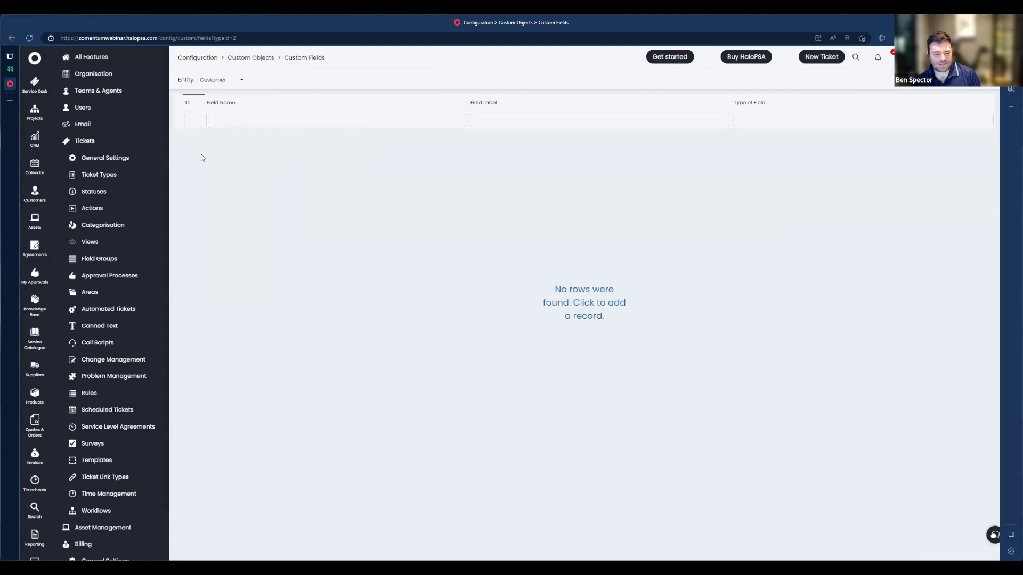
Return to Zomentum and examine the Client field mapping from the Fax field down to the address fields.
{"action": "left_click", "coordinate": [21, 70]}
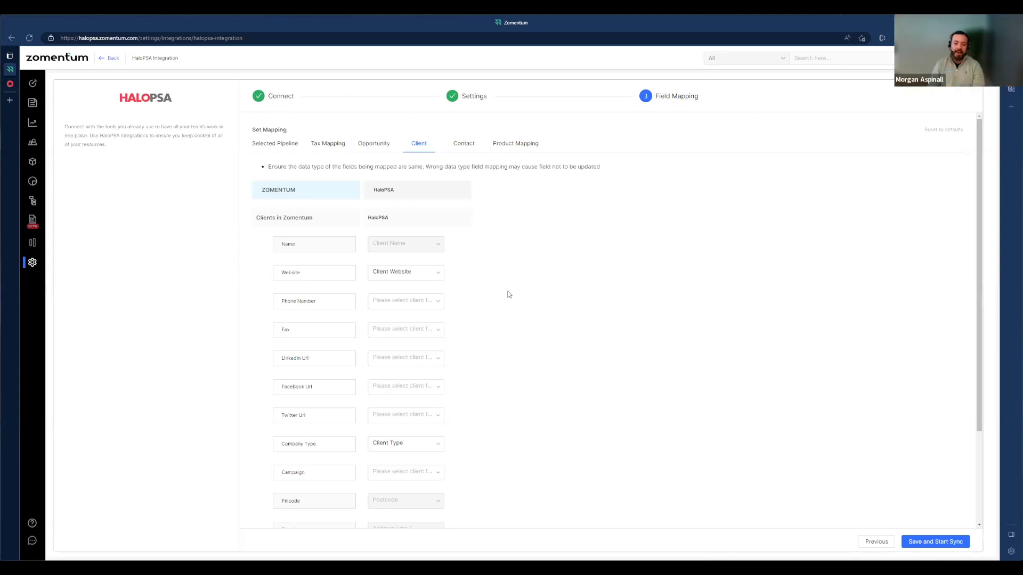
{"action": "double_click", "coordinate": [285, 331]}
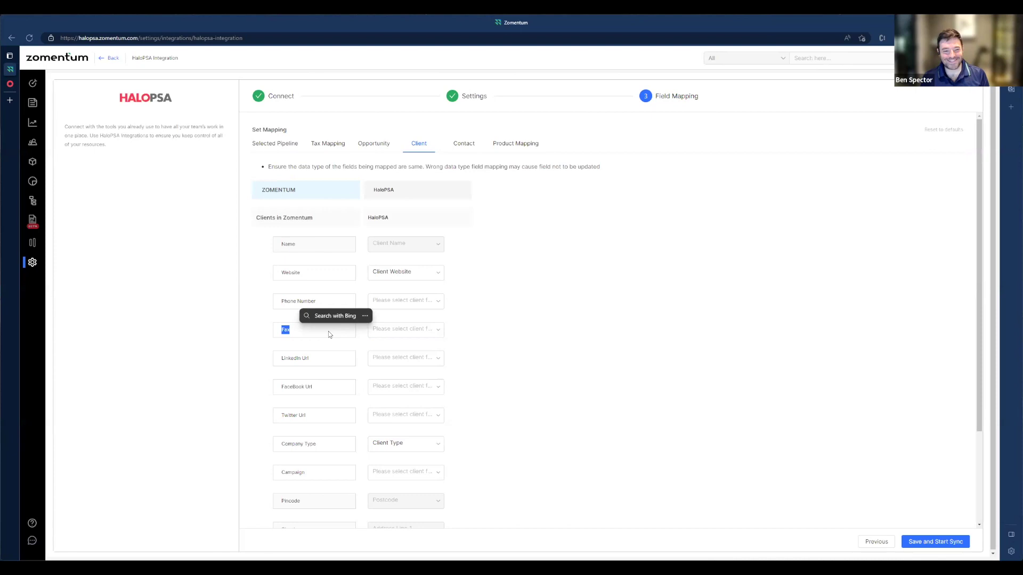
{"action": "scroll", "coordinate": [559, 364], "scroll_direction": "down", "scroll_amount": 1}
{"action": "scroll", "coordinate": [480, 354], "scroll_direction": "down", "scroll_amount": 2}
{"action": "scroll", "coordinate": [384, 345], "scroll_direction": "up", "scroll_amount": 3}
{"action": "left_click", "coordinate": [319, 334]}
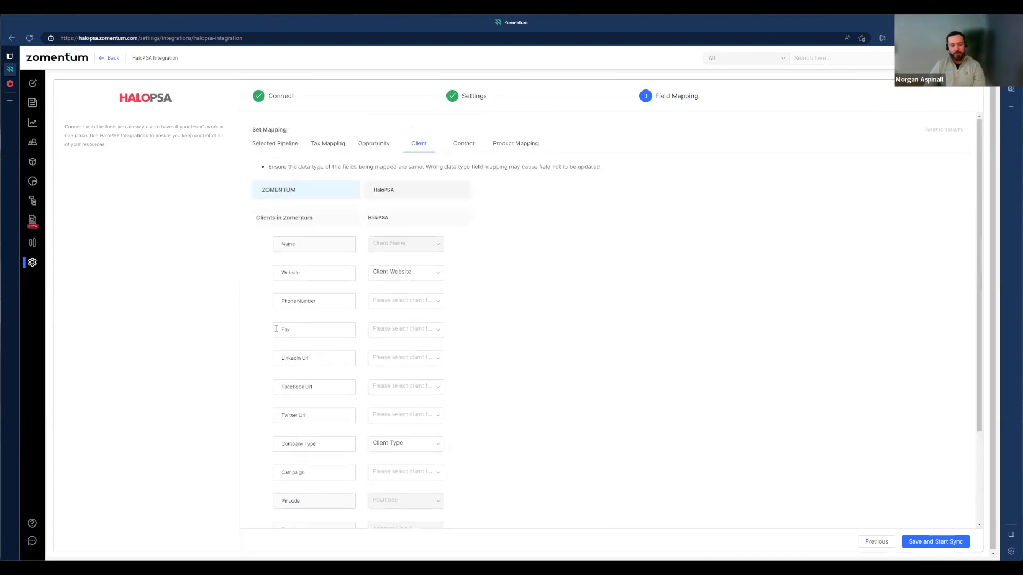
{"action": "double_click", "coordinate": [286, 330]}
{"action": "left_click", "coordinate": [363, 357]}
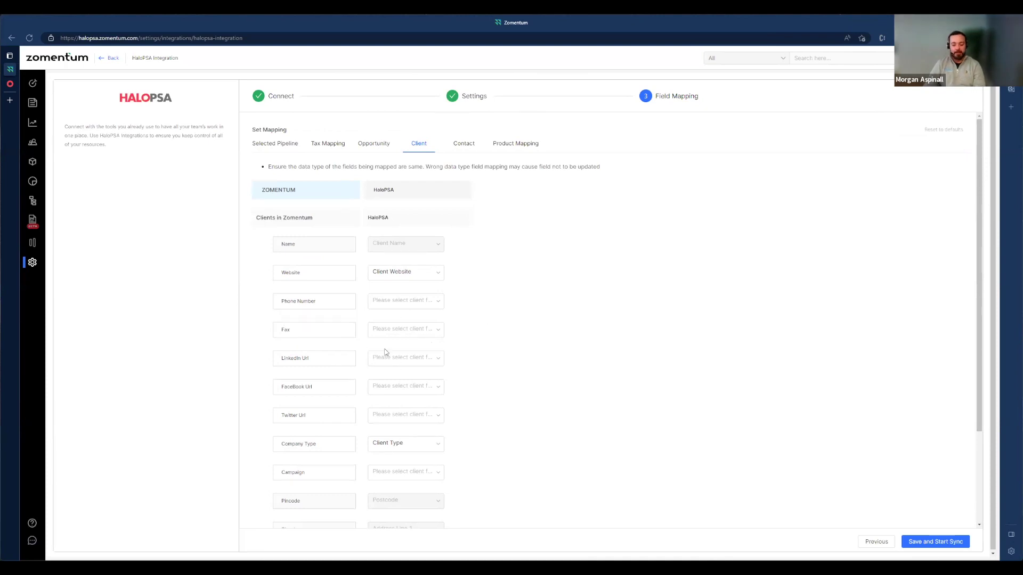
{"action": "scroll", "coordinate": [395, 402], "scroll_direction": "down", "scroll_amount": 2}
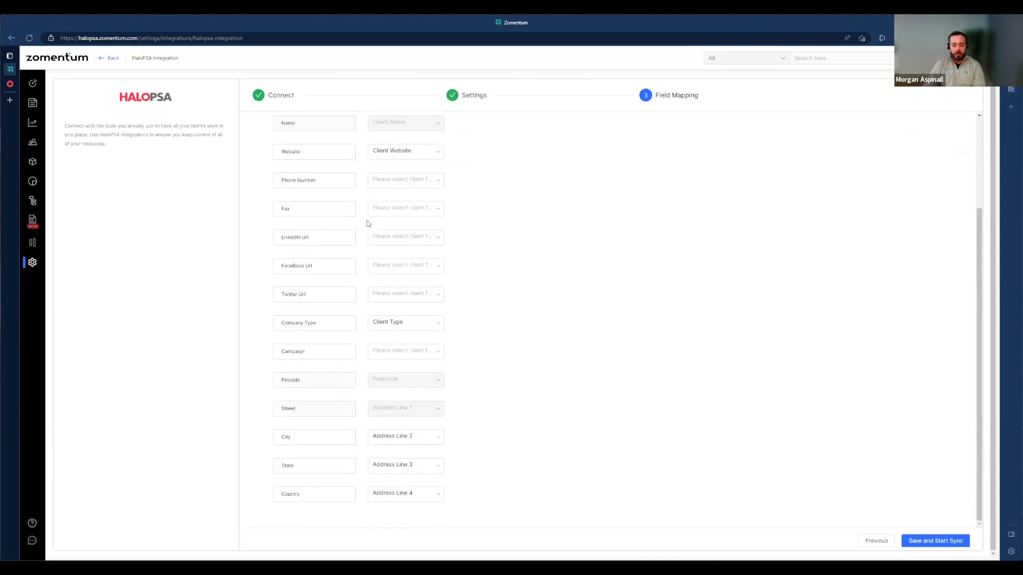
{"action": "scroll", "coordinate": [537, 136], "scroll_direction": "up", "scroll_amount": 1}
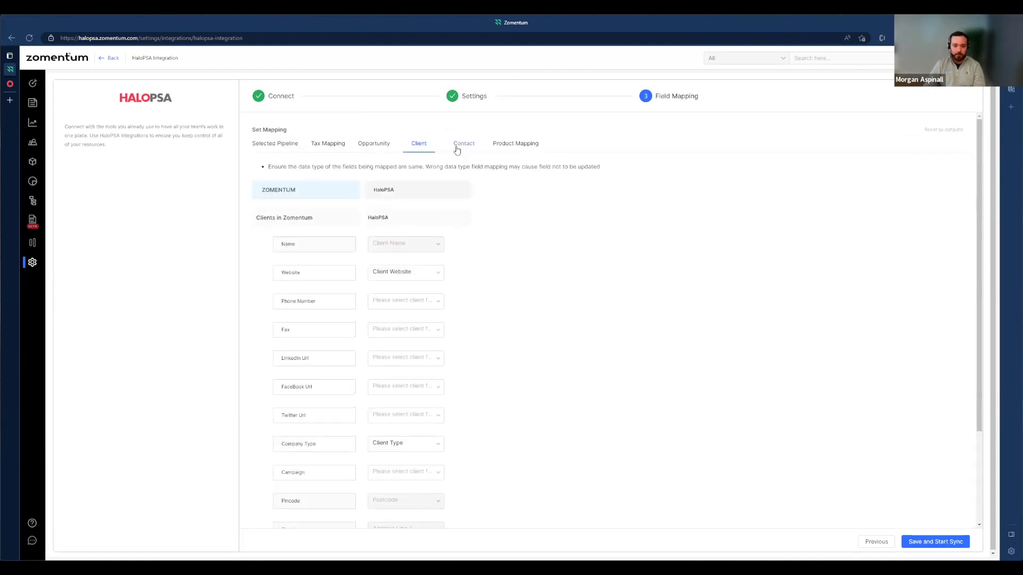
Review the Contact field mapping and open the Product Mapping.
{"action": "left_click", "coordinate": [459, 145]}
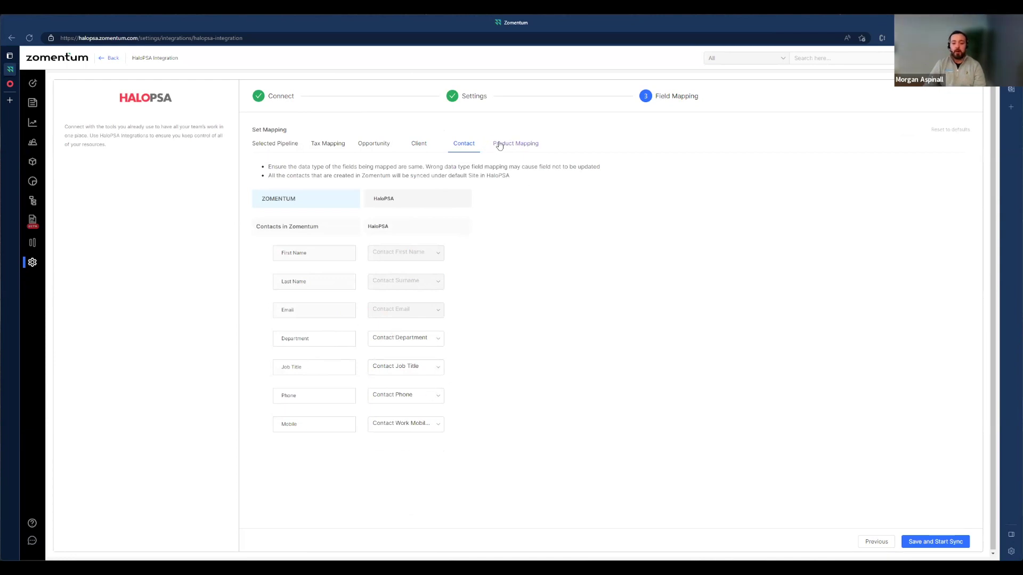
{"action": "left_click_drag", "start_coordinate": [493, 145], "coordinate": [538, 146]}
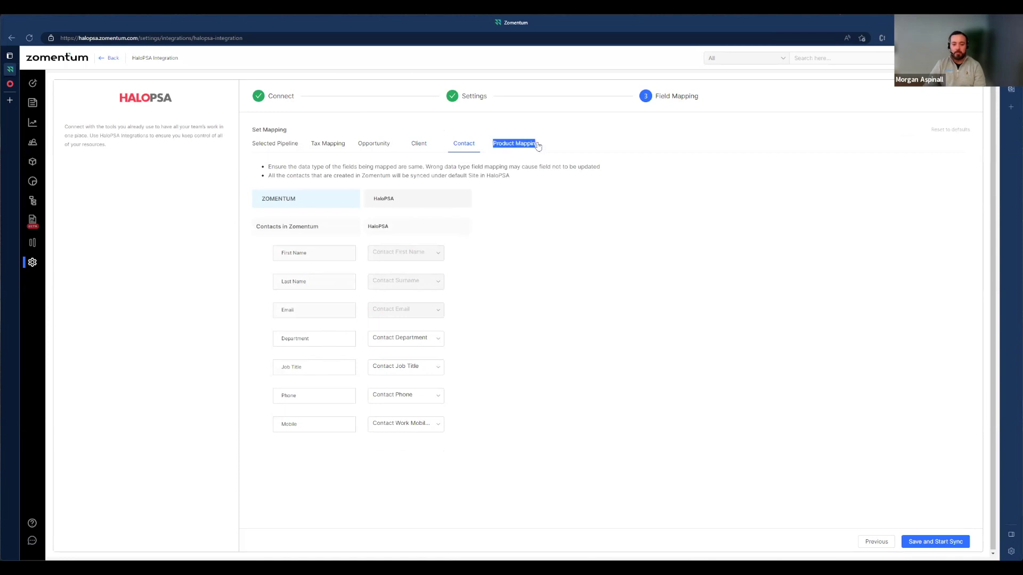
{"action": "left_click", "coordinate": [516, 144]}
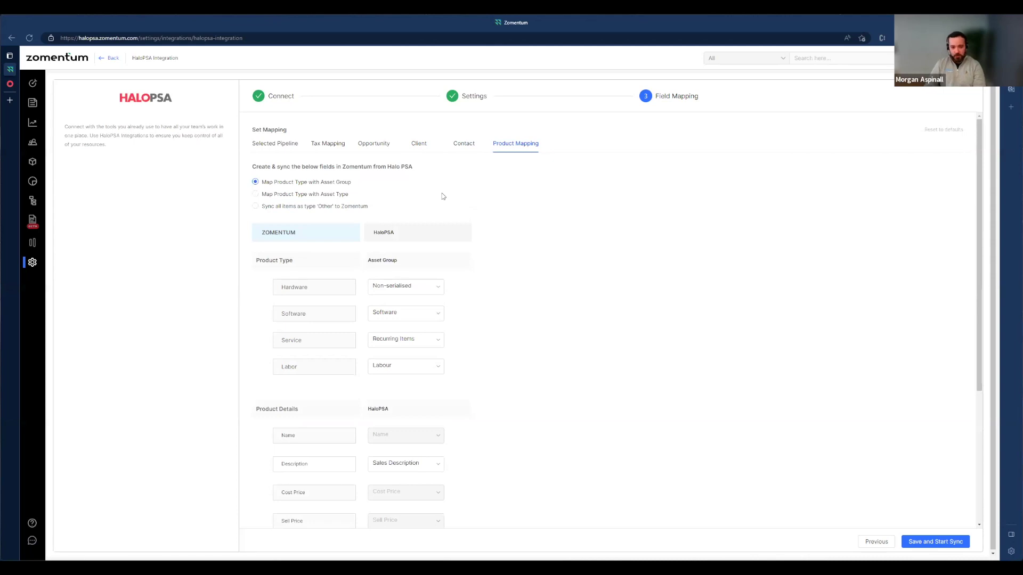
Review the option to map product type with asset group and check the asset groups available for Hardware.
{"action": "left_click_drag", "start_coordinate": [294, 169], "coordinate": [432, 171]}
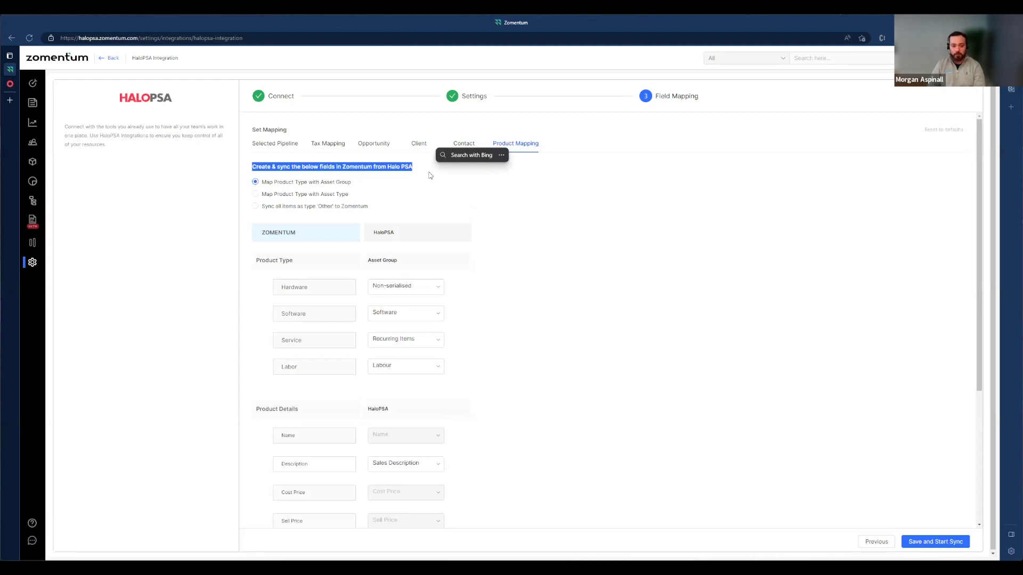
{"action": "left_click", "coordinate": [529, 198]}
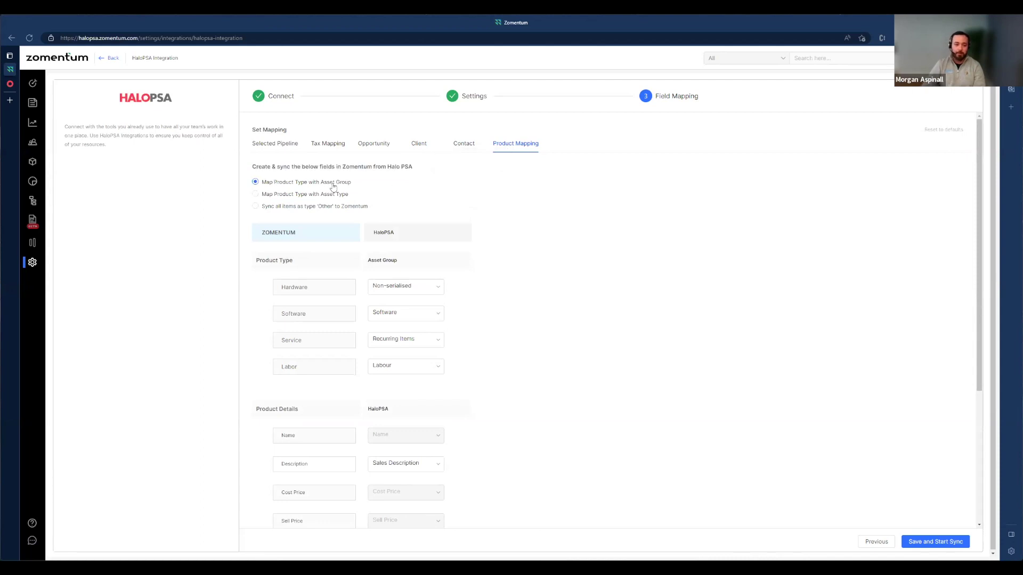
{"action": "left_click_drag", "start_coordinate": [355, 186], "coordinate": [270, 189]}
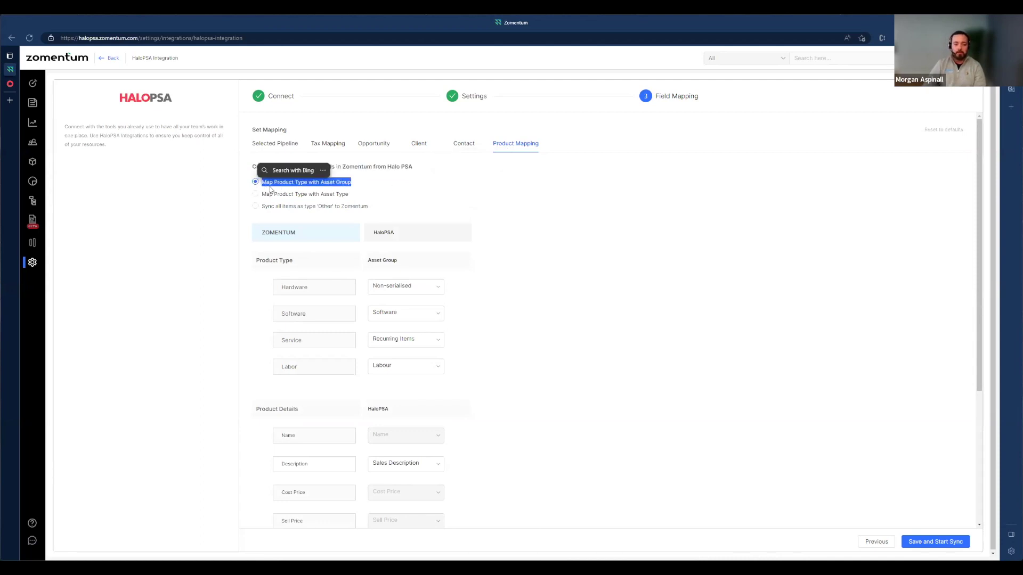
{"action": "left_click", "coordinate": [337, 187]}
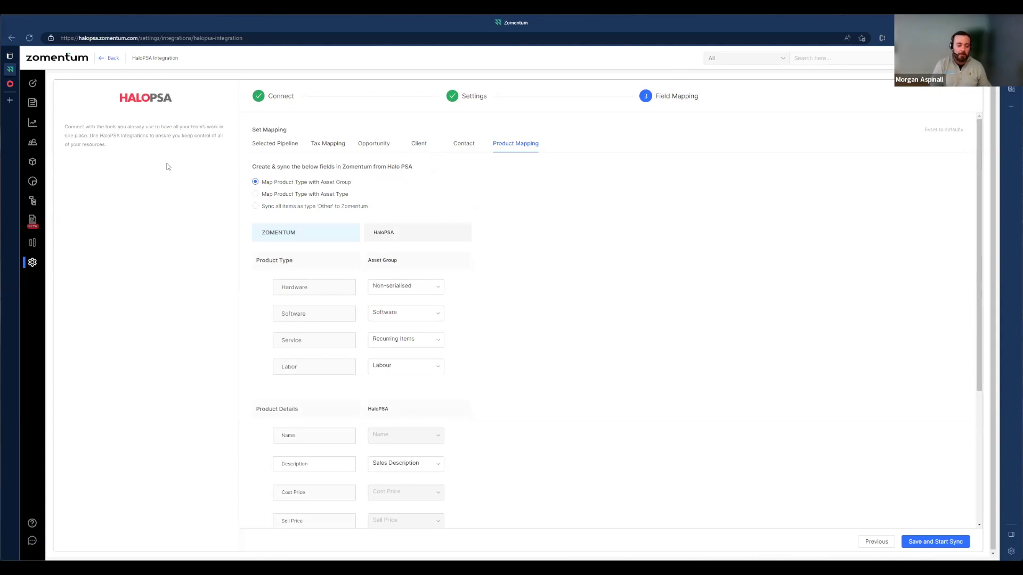
{"action": "left_click_drag", "start_coordinate": [320, 182], "coordinate": [366, 188]}
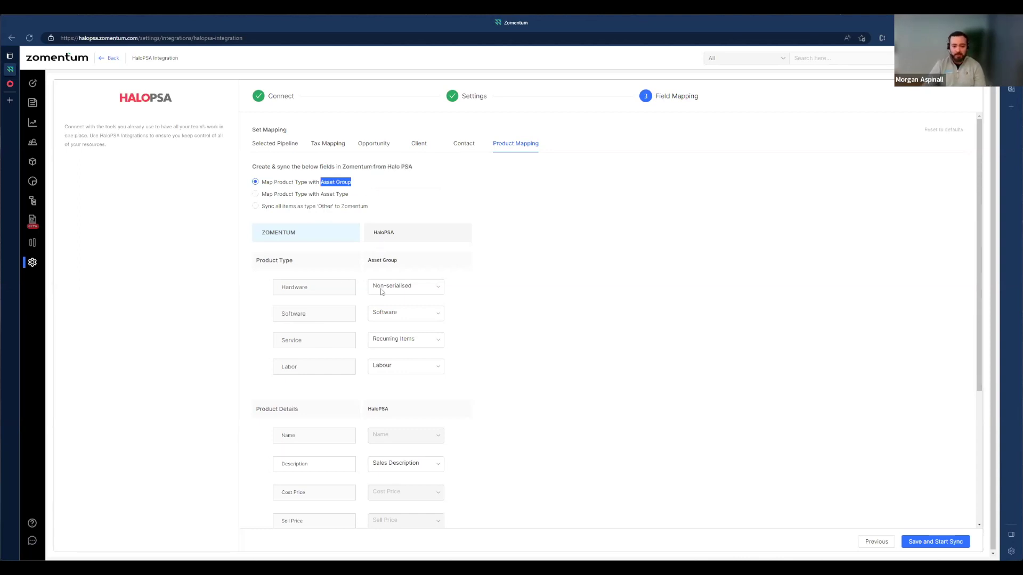
{"action": "left_click_drag", "start_coordinate": [291, 288], "coordinate": [405, 291]}
{"action": "left_click", "coordinate": [397, 287]}
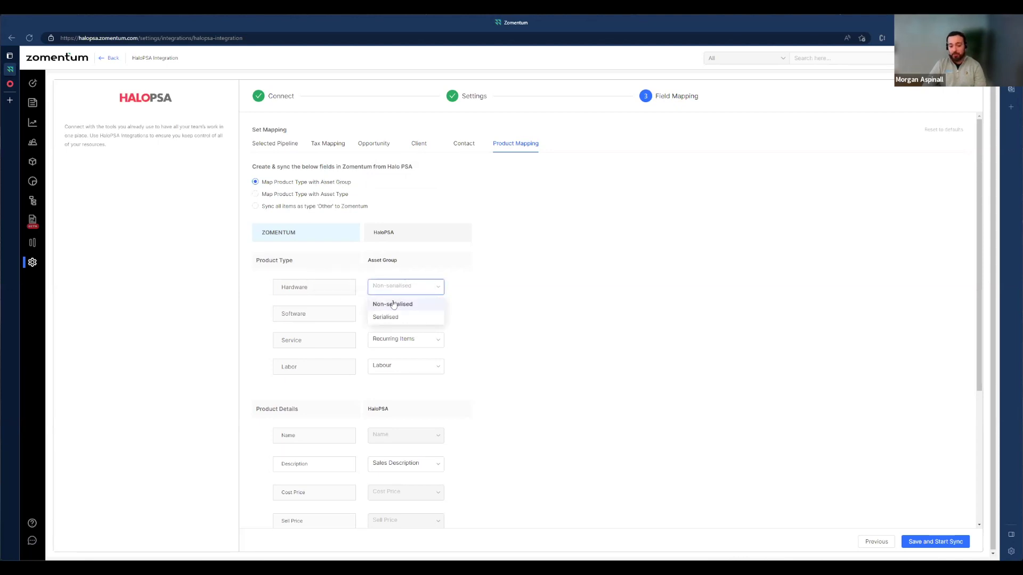
Show the product groups in HaloPSA and return to the Software product type in Zomentum's Product Mapping.
{"action": "left_click", "coordinate": [14, 84]}
{"action": "left_click", "coordinate": [35, 405]}
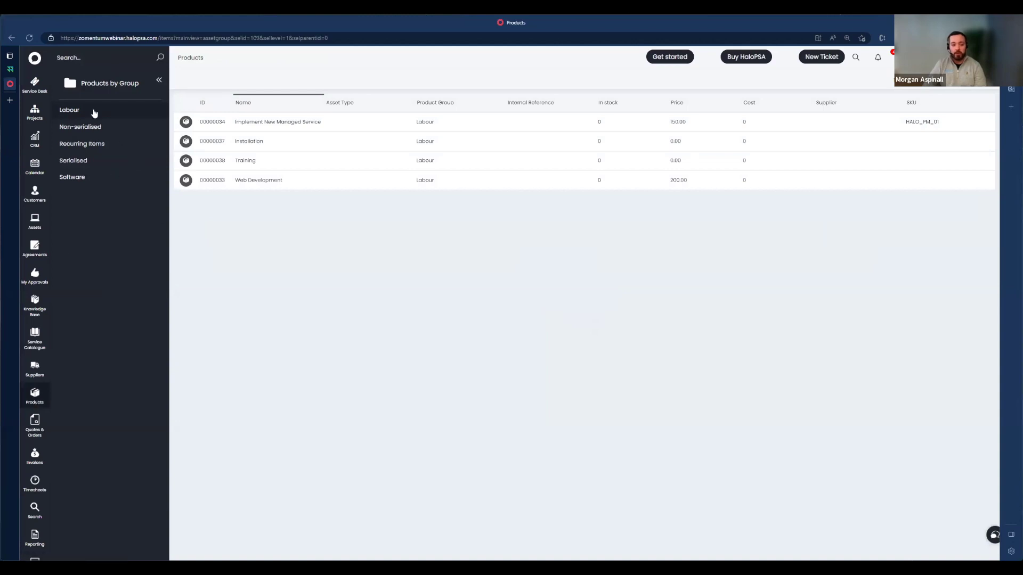
{"action": "left_click", "coordinate": [11, 70]}
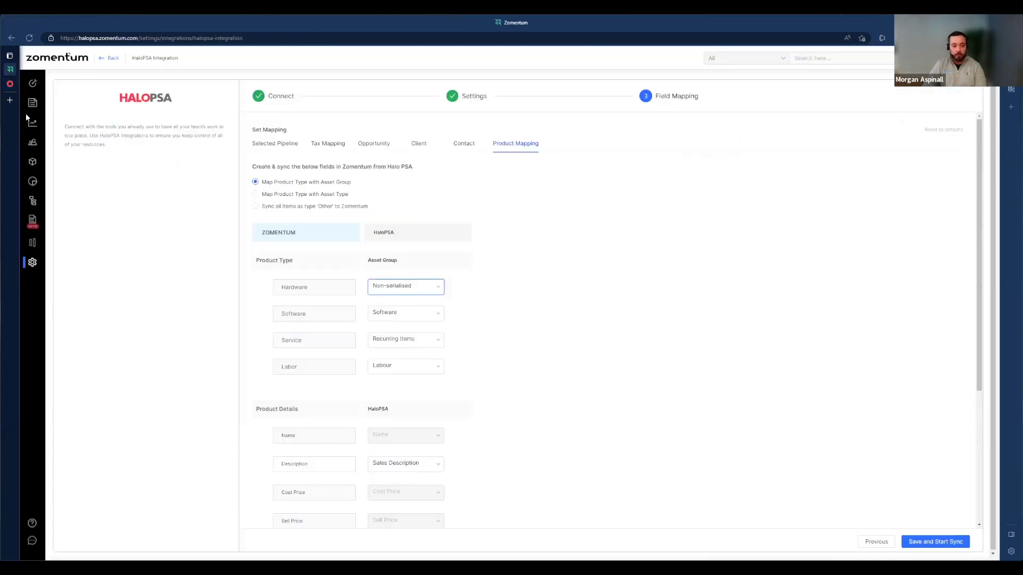
{"action": "double_click", "coordinate": [307, 315]}
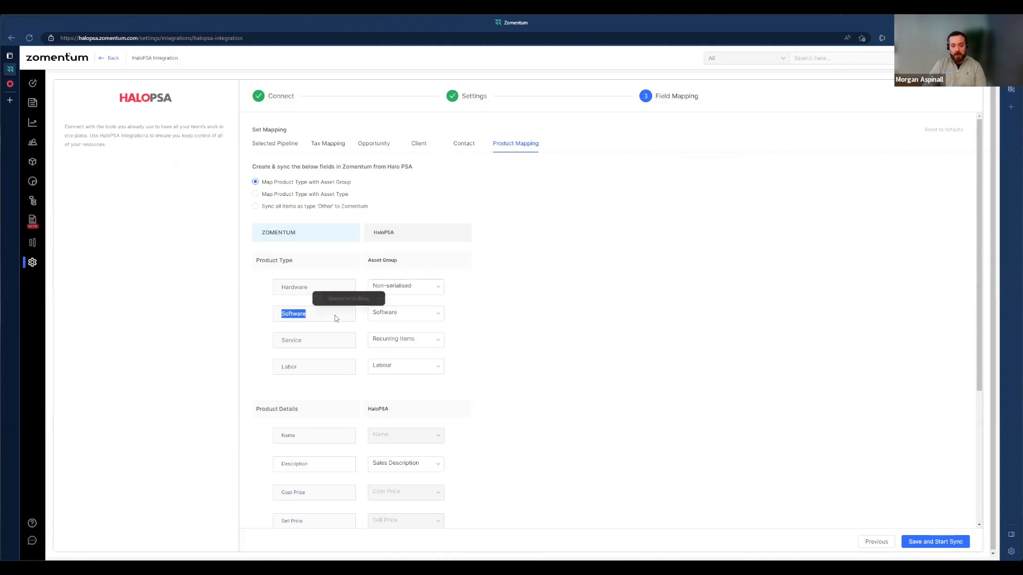
Switch to HaloPSA, view the details of the Recurring Items product group and open a new asset group form.
{"action": "left_click", "coordinate": [11, 83]}
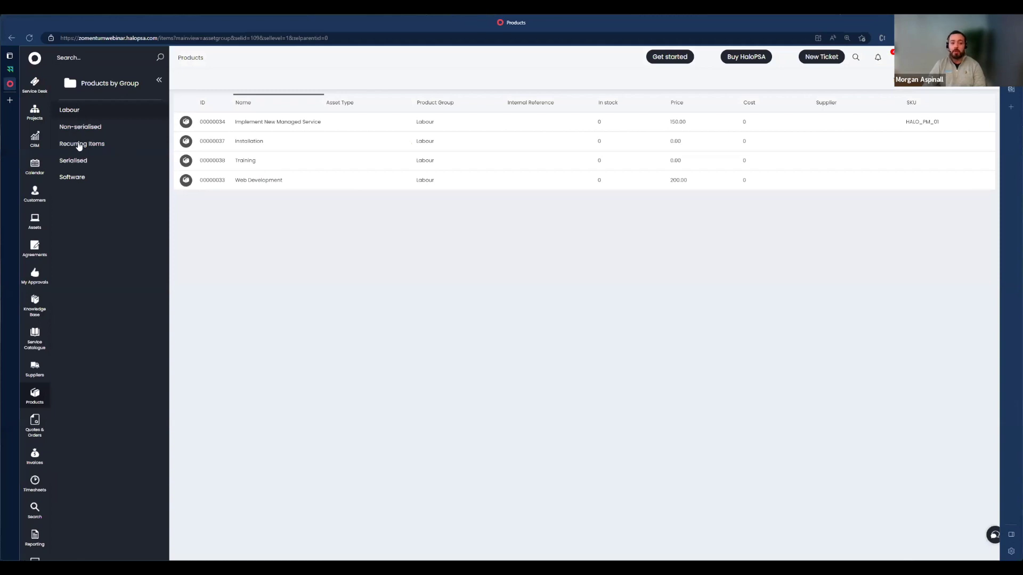
{"action": "right_click", "coordinate": [81, 143]}
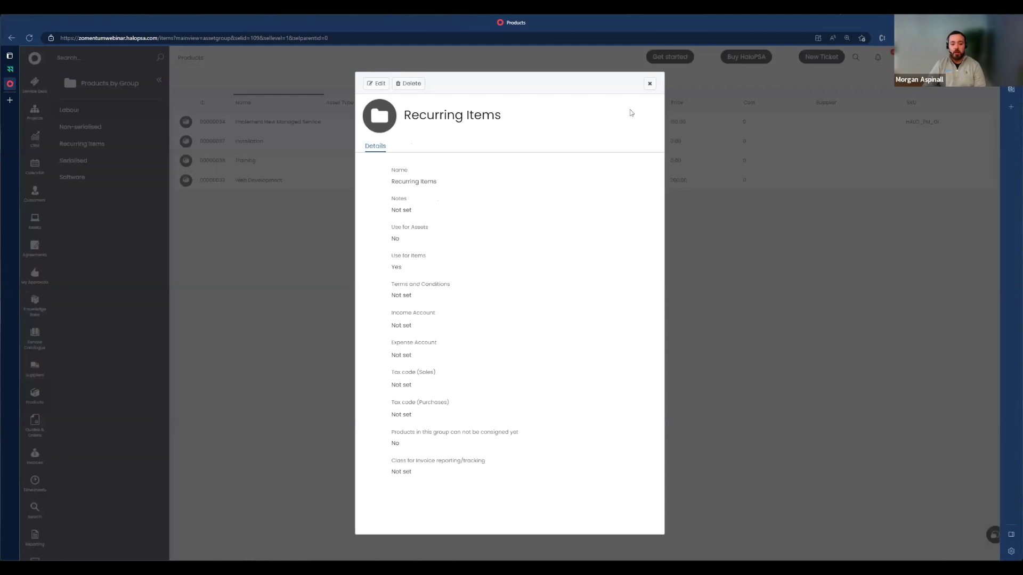
{"action": "left_click", "coordinate": [651, 85]}
{"action": "right_click", "coordinate": [95, 143]}
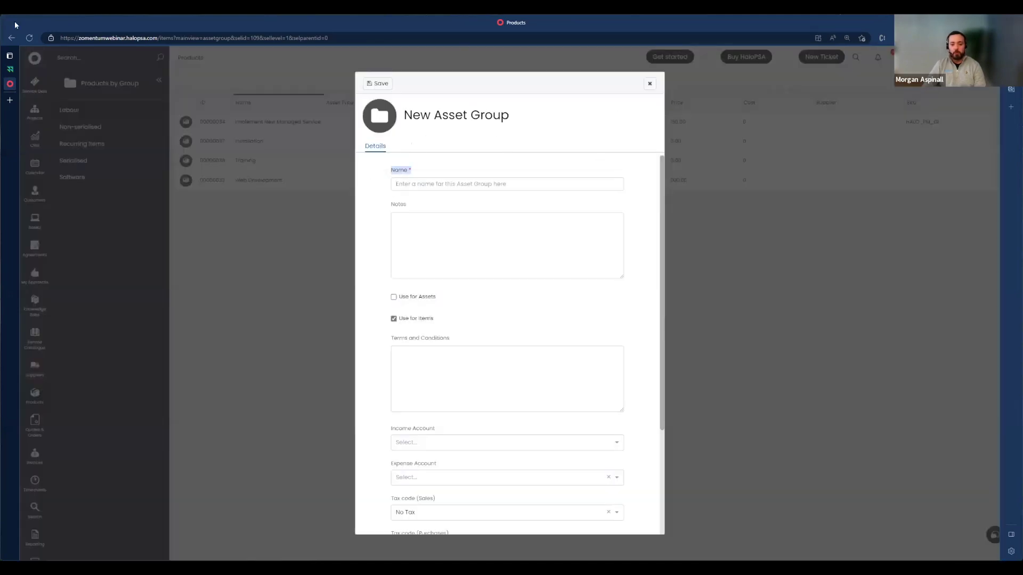
Return to Zomentum, preview mapping product type with asset type and switch back to mapping with asset group.
{"action": "left_click", "coordinate": [2, 66]}
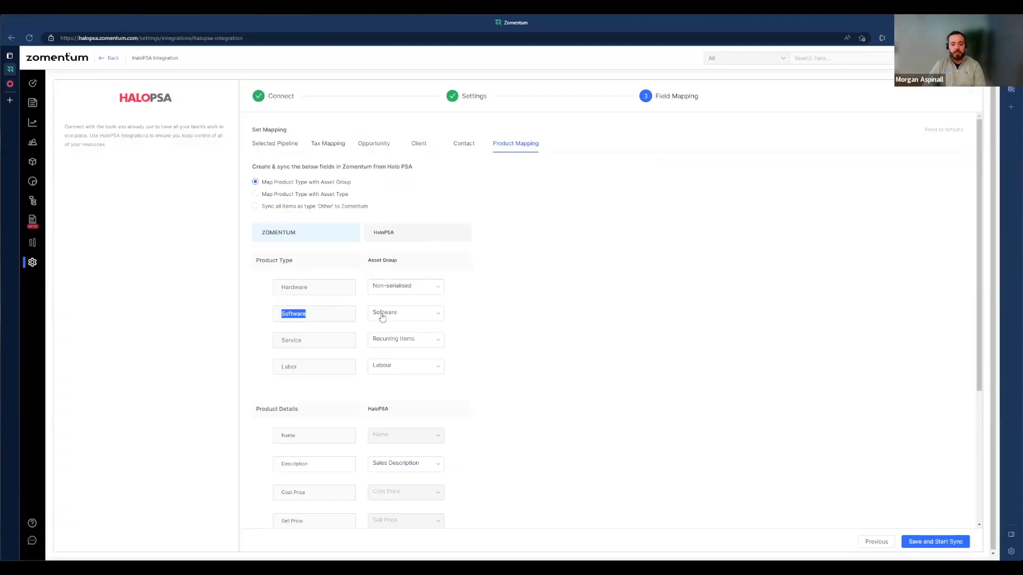
{"action": "left_click", "coordinate": [261, 194]}
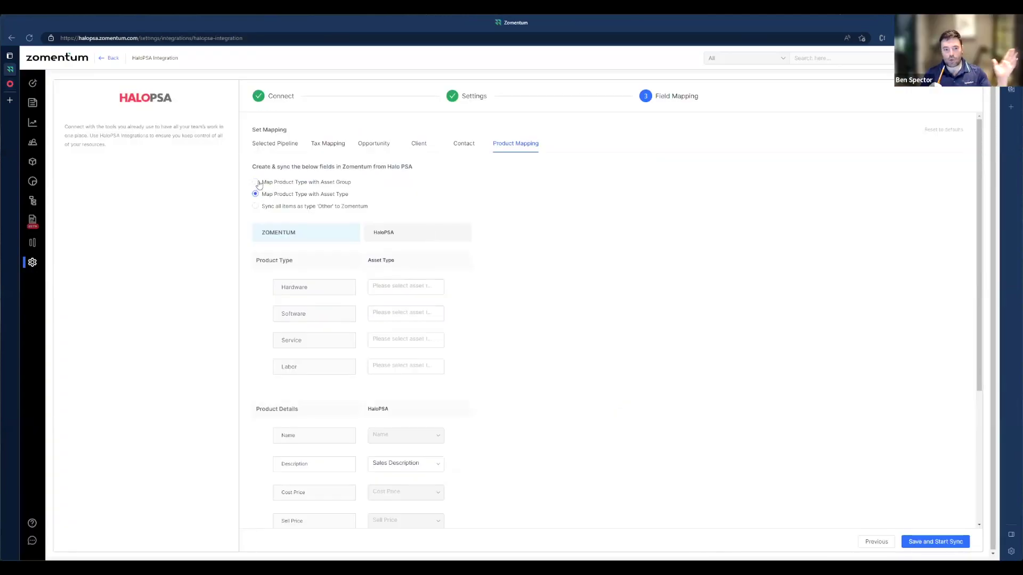
{"action": "left_click", "coordinate": [258, 183]}
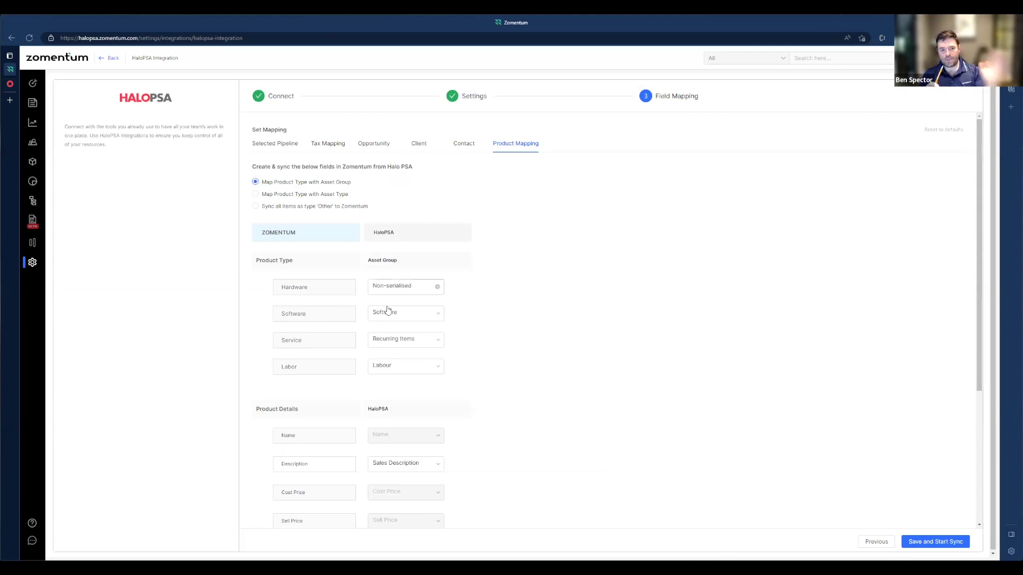
Map the Service product type to the Software asset group and the Software product type to Non-serialised.
{"action": "left_click", "coordinate": [406, 343]}
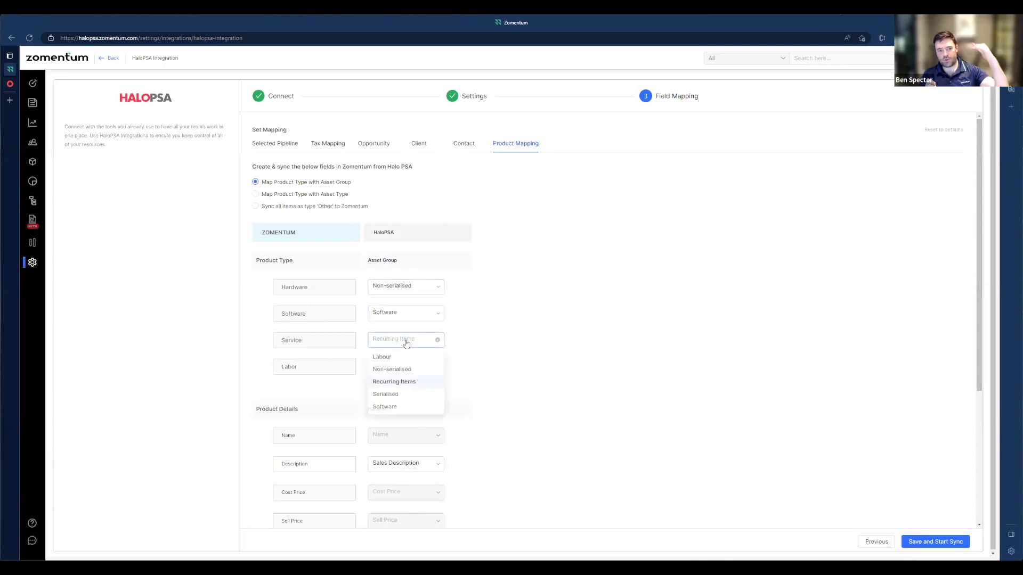
{"action": "left_click", "coordinate": [385, 409]}
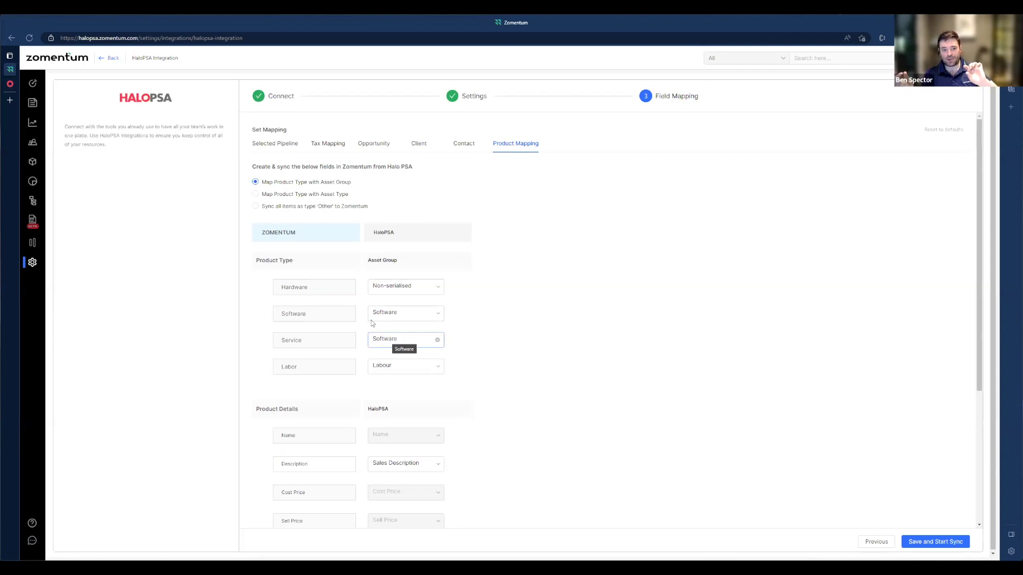
{"action": "left_click", "coordinate": [398, 325]}
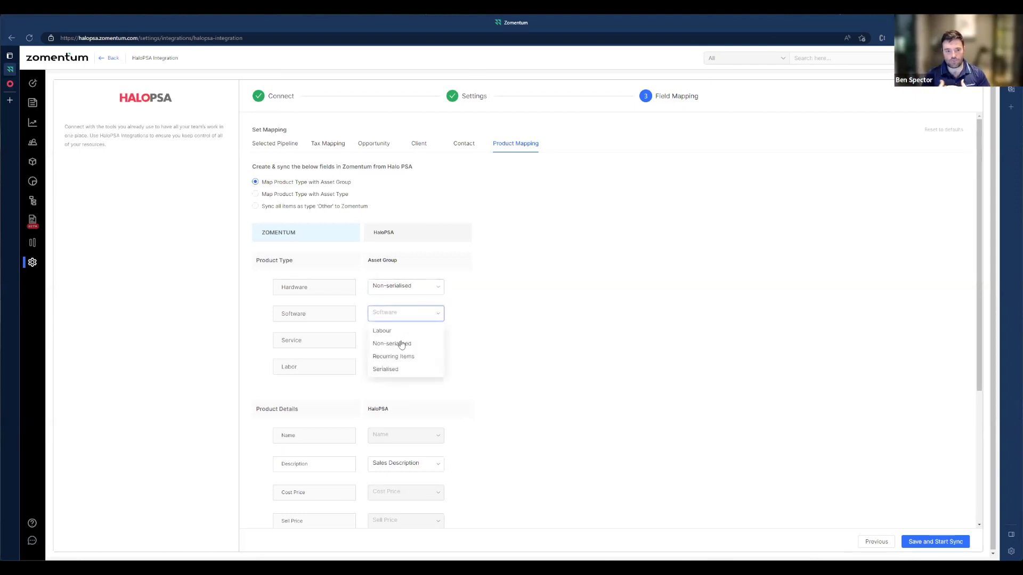
{"action": "left_click", "coordinate": [401, 345]}
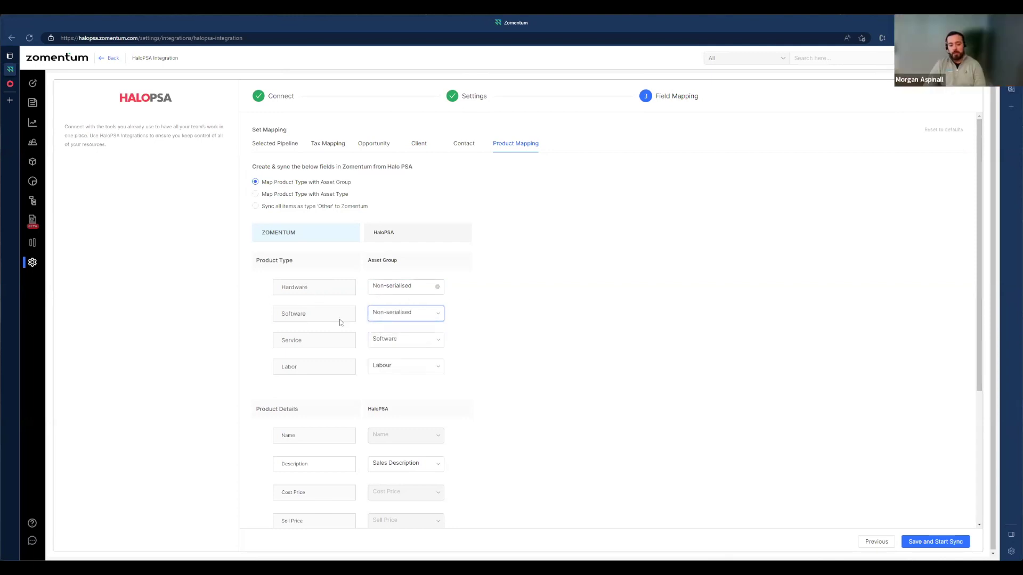
Map the Service product type to the Recurring Items asset group and show the HaloPSA field options for the product Description.
{"action": "left_click", "coordinate": [397, 343]}
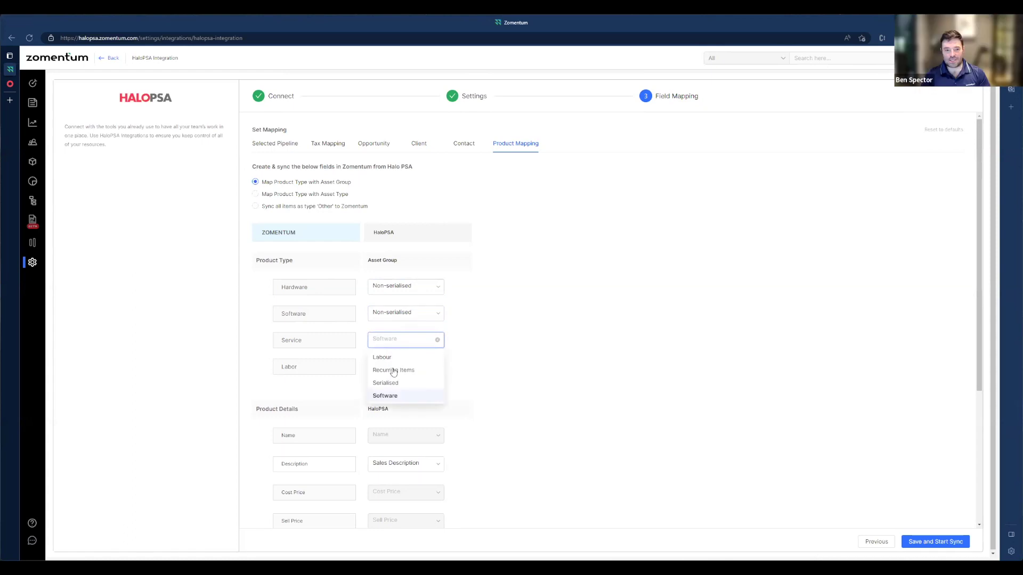
{"action": "left_click", "coordinate": [426, 370]}
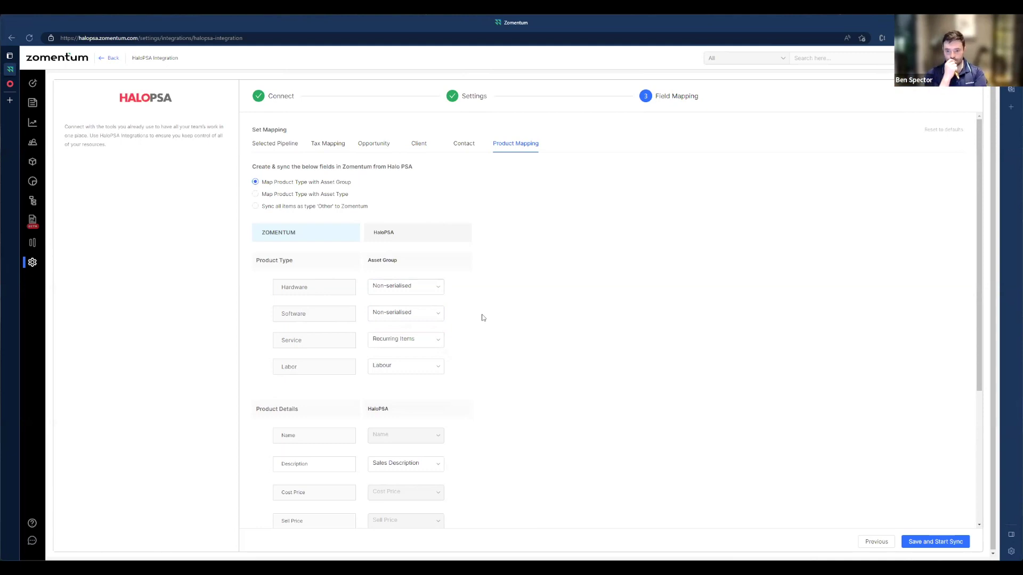
{"action": "scroll", "coordinate": [457, 383], "scroll_direction": "down", "scroll_amount": 4}
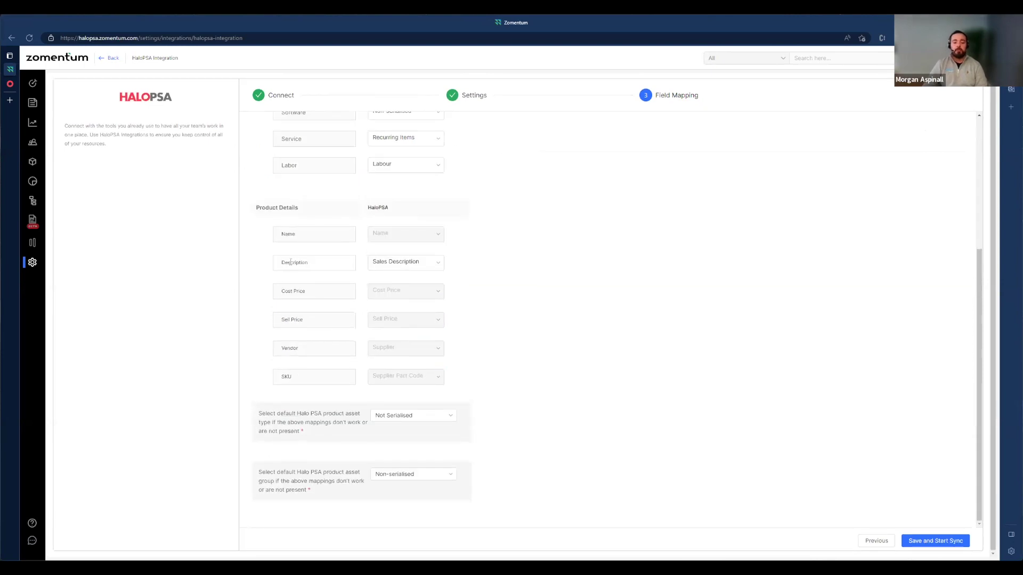
{"action": "left_click_drag", "start_coordinate": [282, 262], "coordinate": [306, 265]}
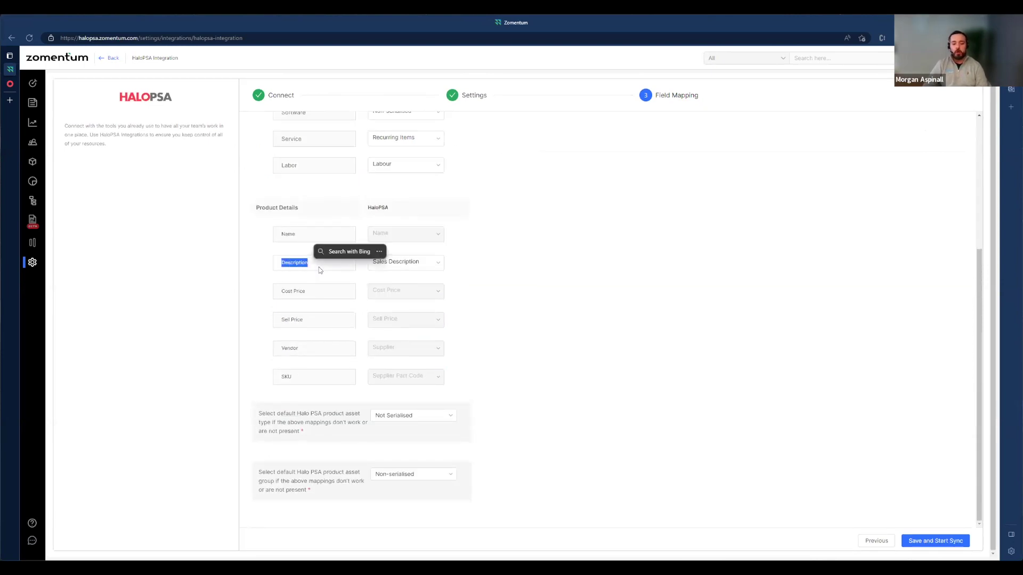
{"action": "left_click", "coordinate": [468, 278]}
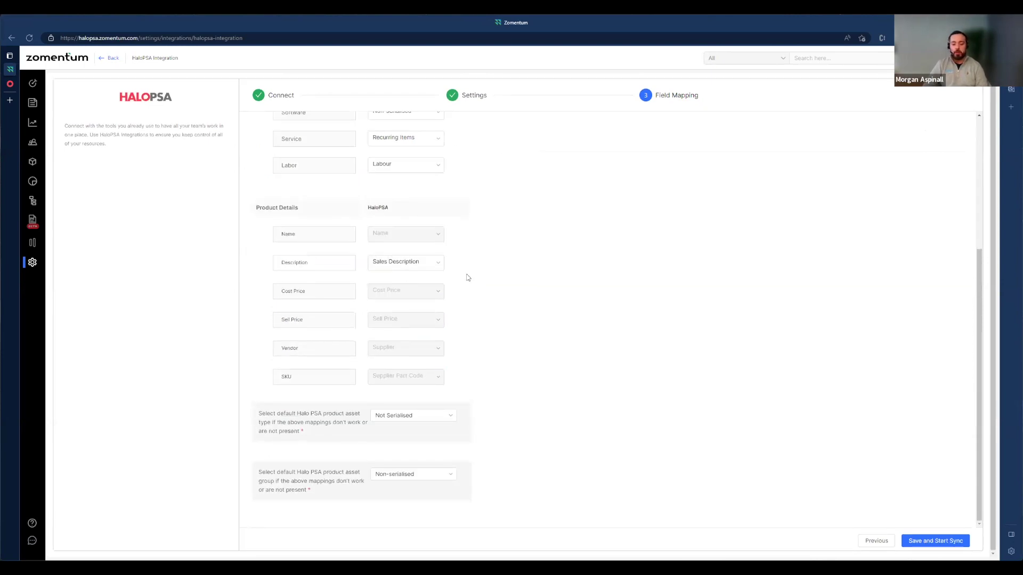
{"action": "left_click_drag", "start_coordinate": [285, 260], "coordinate": [309, 263]}
{"action": "left_click", "coordinate": [304, 261]}
{"action": "double_click", "coordinate": [284, 264]}
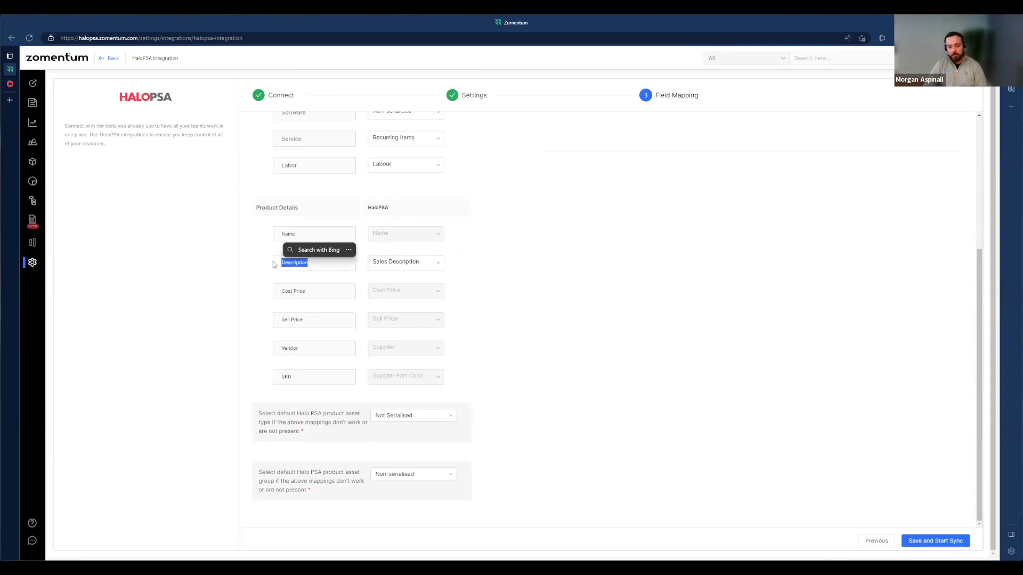
{"action": "left_click", "coordinate": [405, 266]}
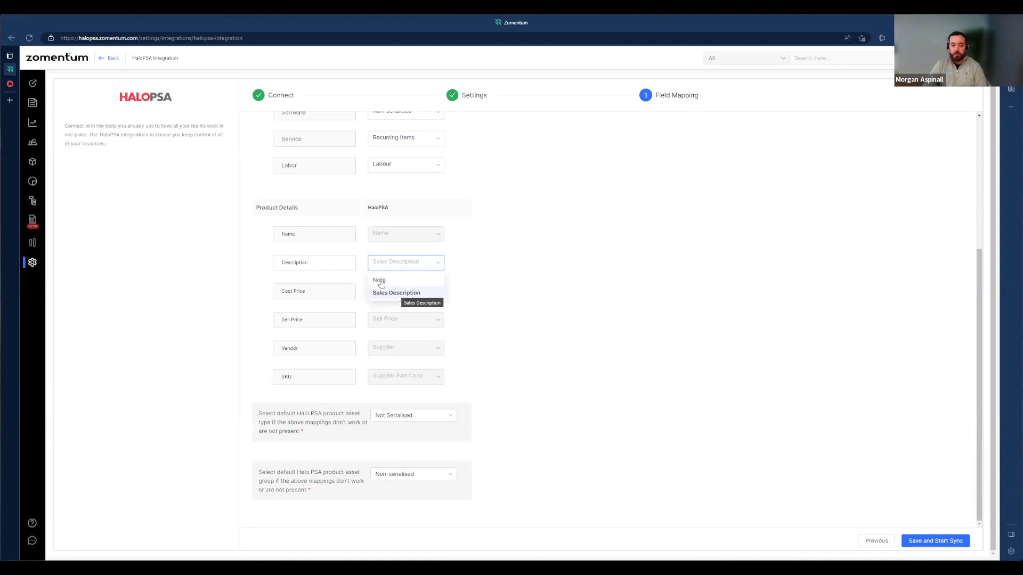
Switch to HaloPSA, open the Web Development product in the Labour group, look through its details and open it for editing.
{"action": "key", "text": "ctrl+Tab"}
{"action": "left_click", "coordinate": [650, 83]}
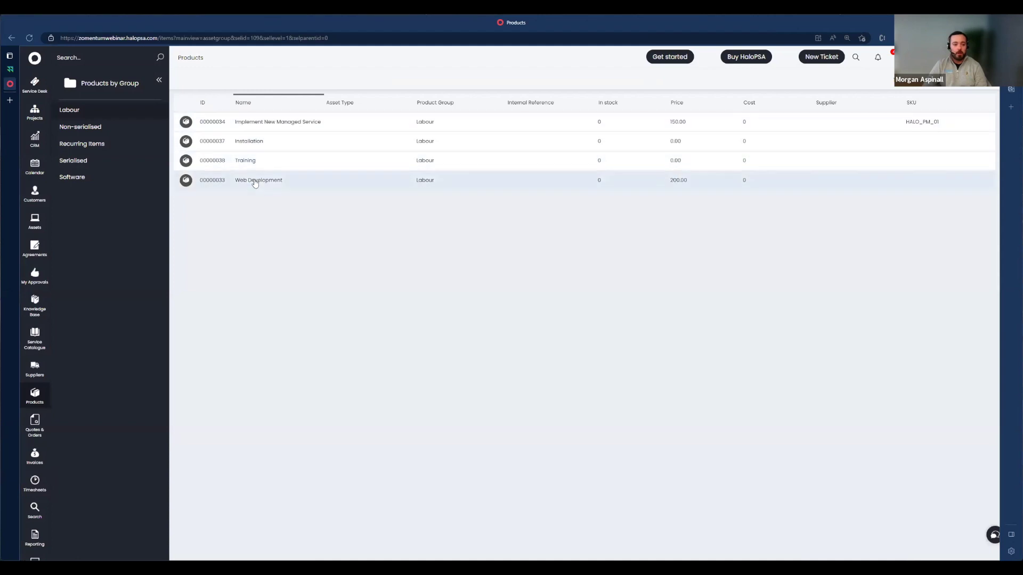
{"action": "left_click", "coordinate": [254, 181]}
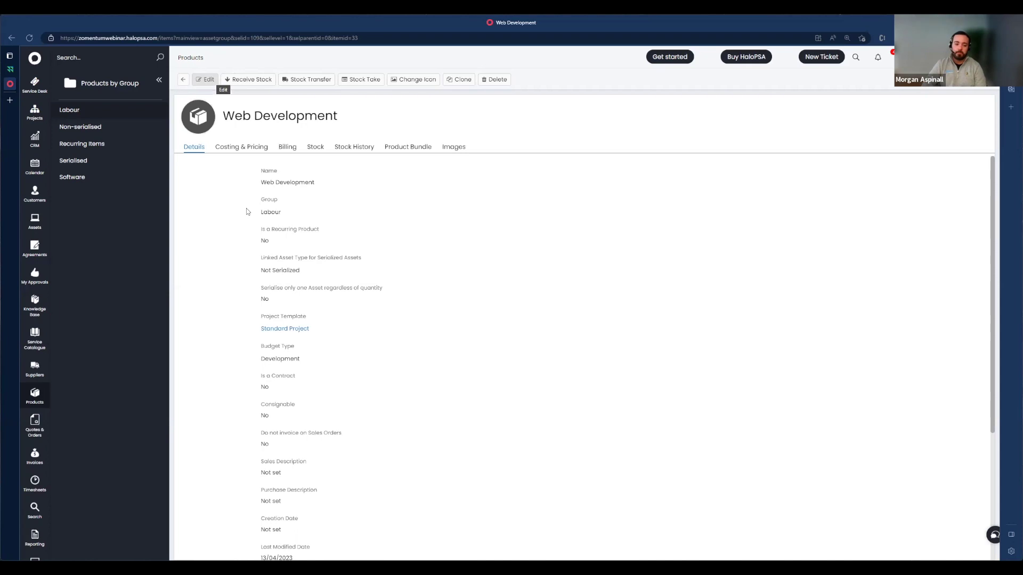
{"action": "scroll", "coordinate": [262, 258], "scroll_direction": "down", "scroll_amount": 1}
{"action": "scroll", "coordinate": [262, 257], "scroll_direction": "down", "scroll_amount": 5}
{"action": "left_click", "coordinate": [206, 80]}
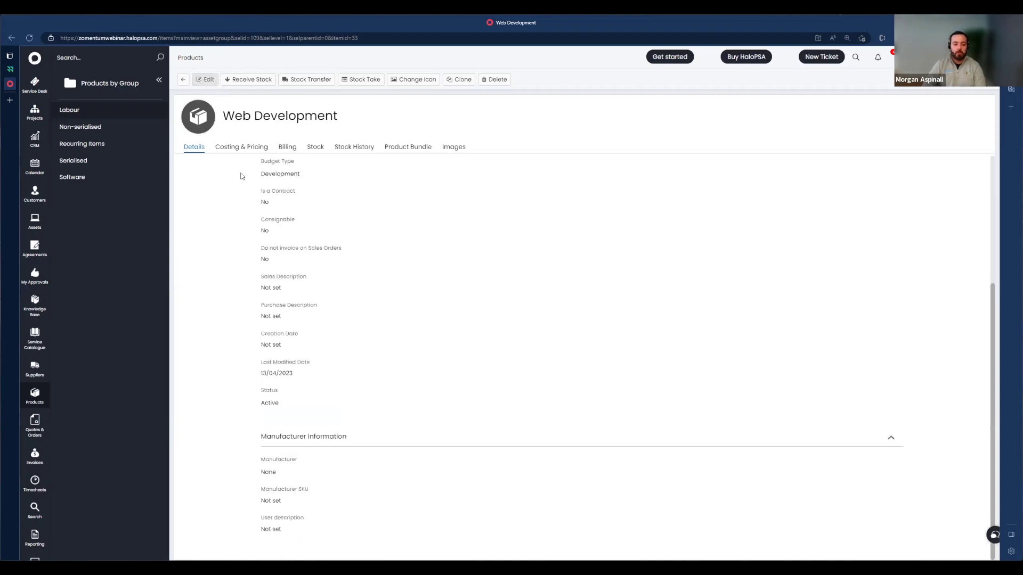
Point out the Sales Description and Notes fields of the Web Development product.
{"action": "scroll", "coordinate": [256, 240], "scroll_direction": "down", "scroll_amount": 5}
{"action": "left_click_drag", "start_coordinate": [261, 266], "coordinate": [363, 285]}
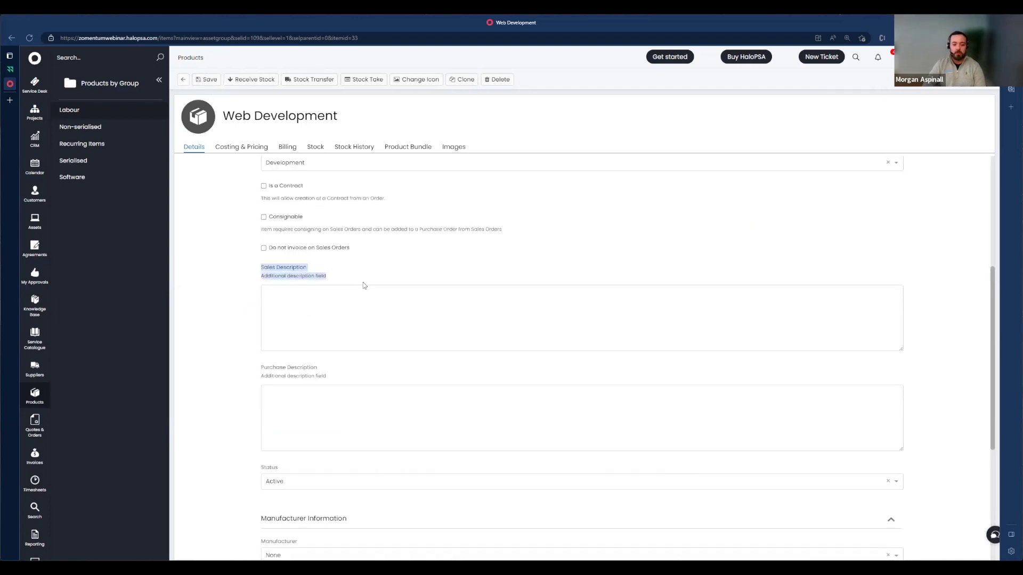
{"action": "scroll", "coordinate": [308, 304], "scroll_direction": "down", "scroll_amount": 5}
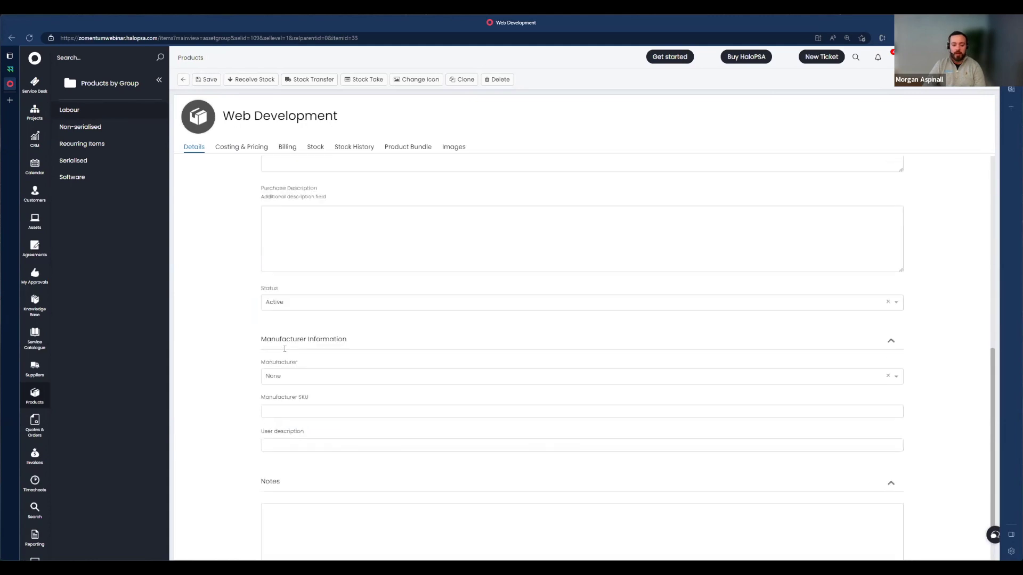
{"action": "left_click", "coordinate": [304, 443]}
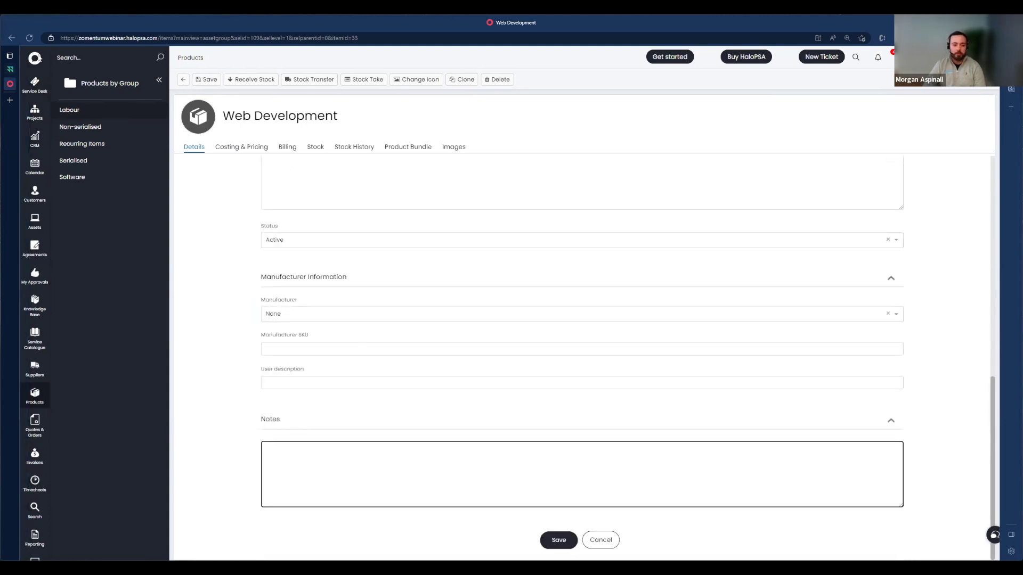
Return to Zomentum and review the product mapping's default asset type and default asset group settings.
{"action": "left_click", "coordinate": [9, 70]}
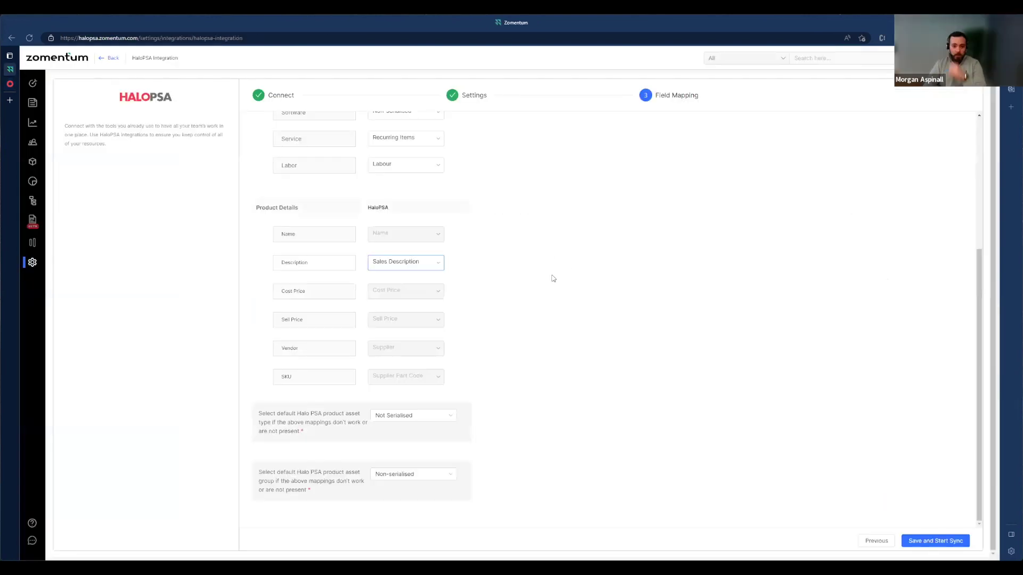
{"action": "scroll", "coordinate": [451, 308], "scroll_direction": "up", "scroll_amount": 5}
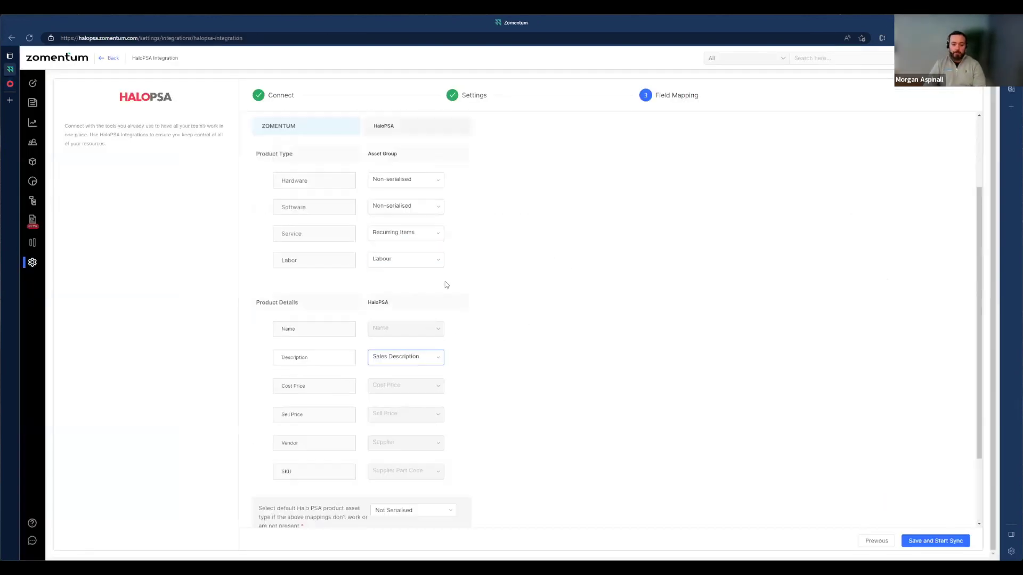
{"action": "scroll", "coordinate": [373, 346], "scroll_direction": "down", "scroll_amount": 5}
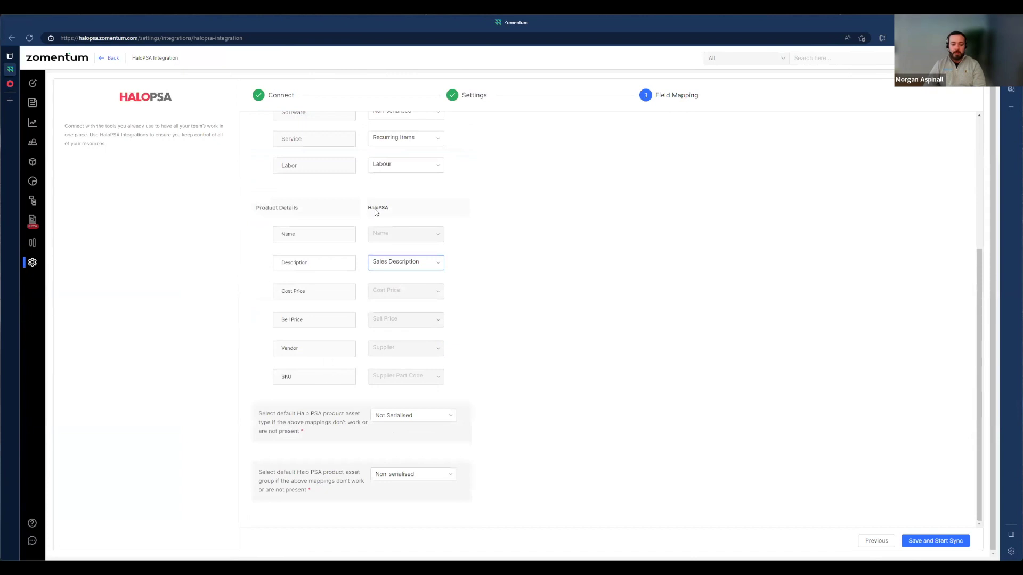
{"action": "triple_click", "coordinate": [284, 427]}
{"action": "left_click_drag", "start_coordinate": [315, 490], "coordinate": [263, 448]}
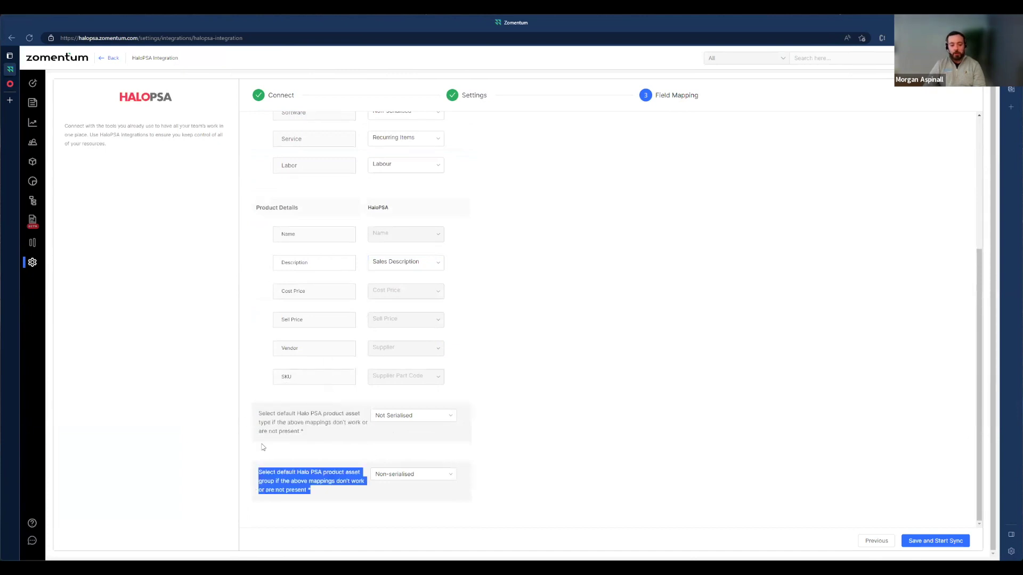
{"action": "left_click", "coordinate": [517, 444]}
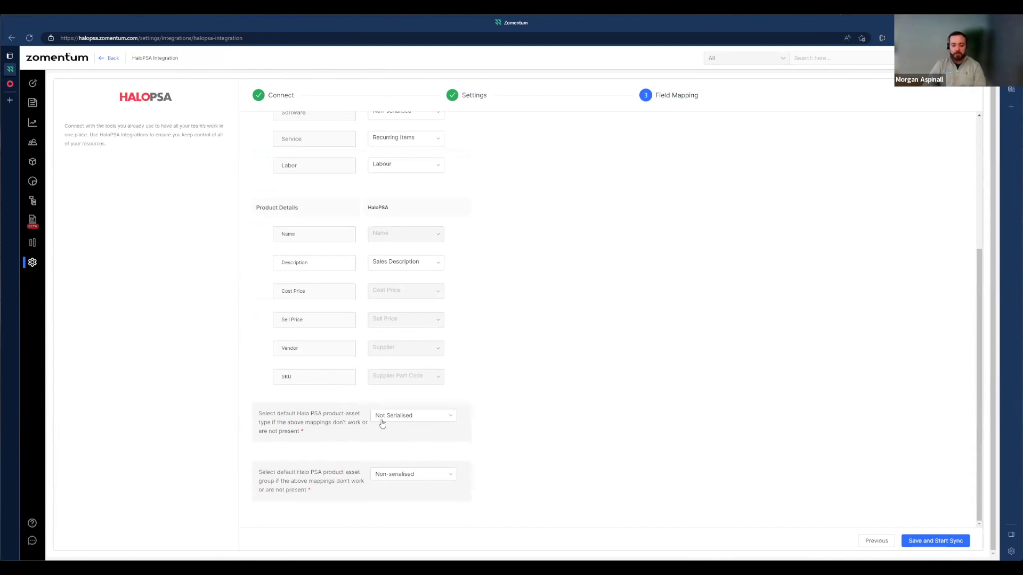
Save the field mapping, start the sync and open the opportunities pipeline board.
{"action": "left_click", "coordinate": [931, 542]}
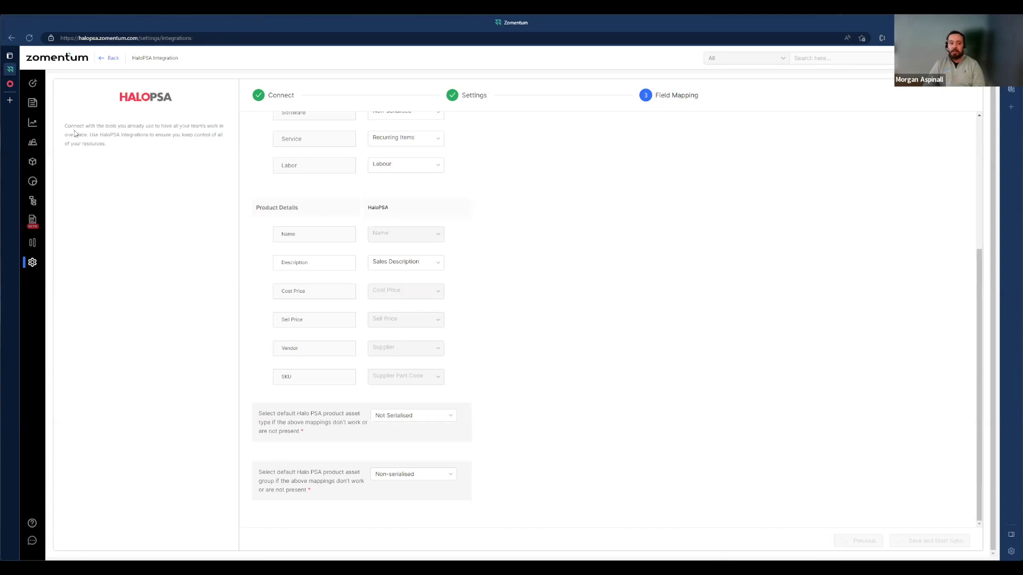
{"action": "left_click", "coordinate": [33, 86]}
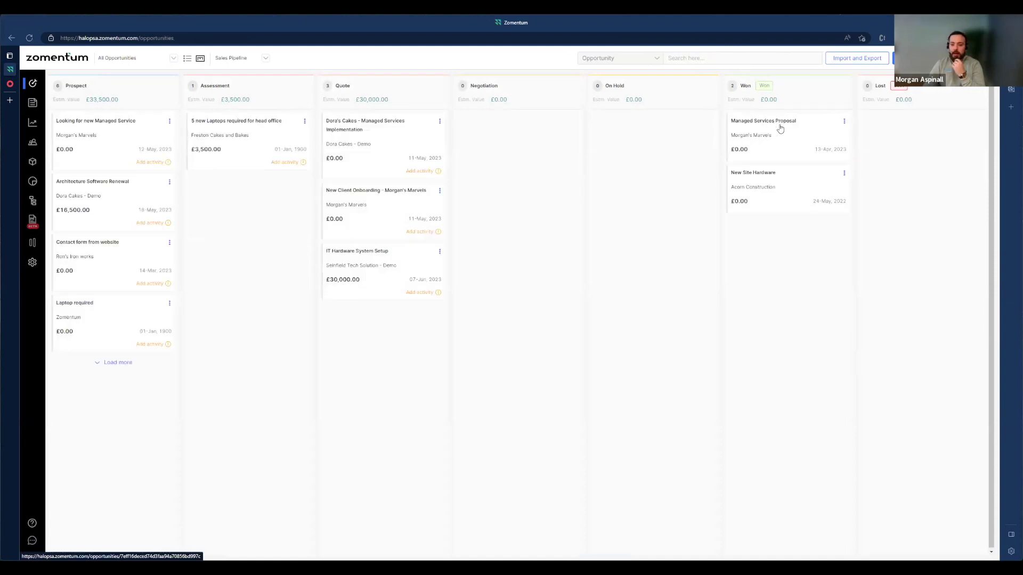
Switch to HaloPSA, leave the product form for the home page and open the CRM opportunities.
{"action": "left_click", "coordinate": [9, 84]}
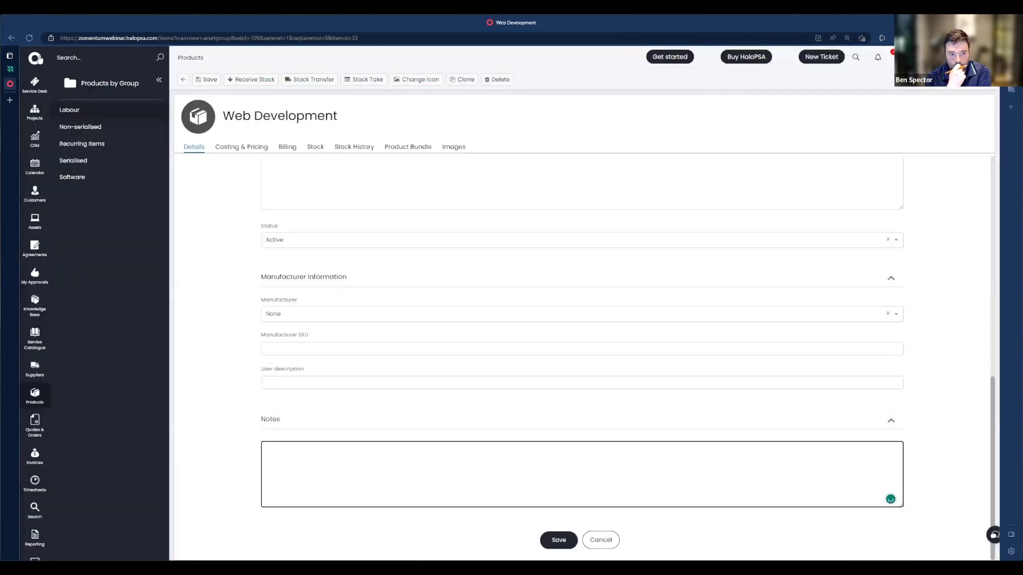
{"action": "left_click", "coordinate": [34, 58]}
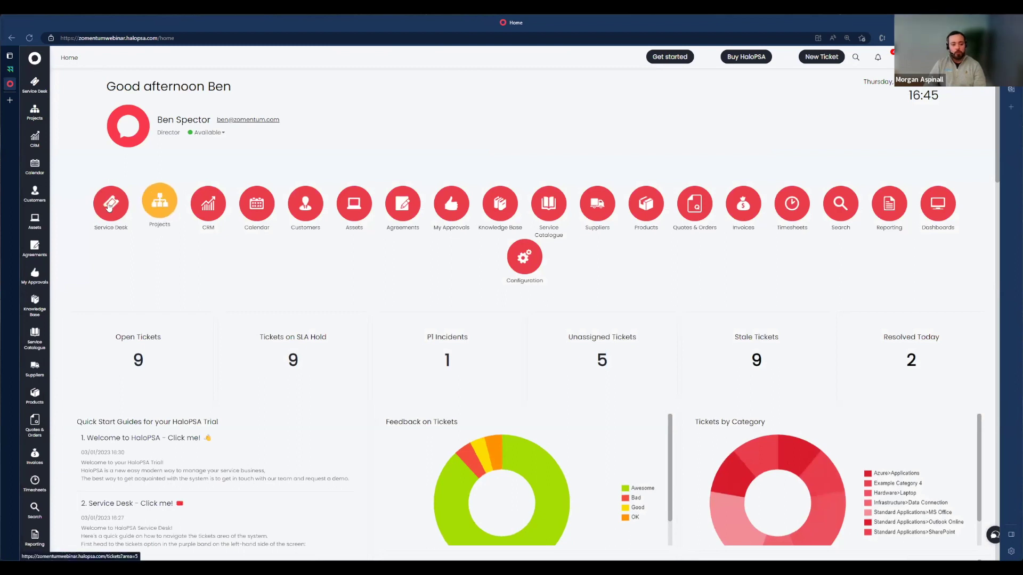
{"action": "left_click", "coordinate": [219, 207]}
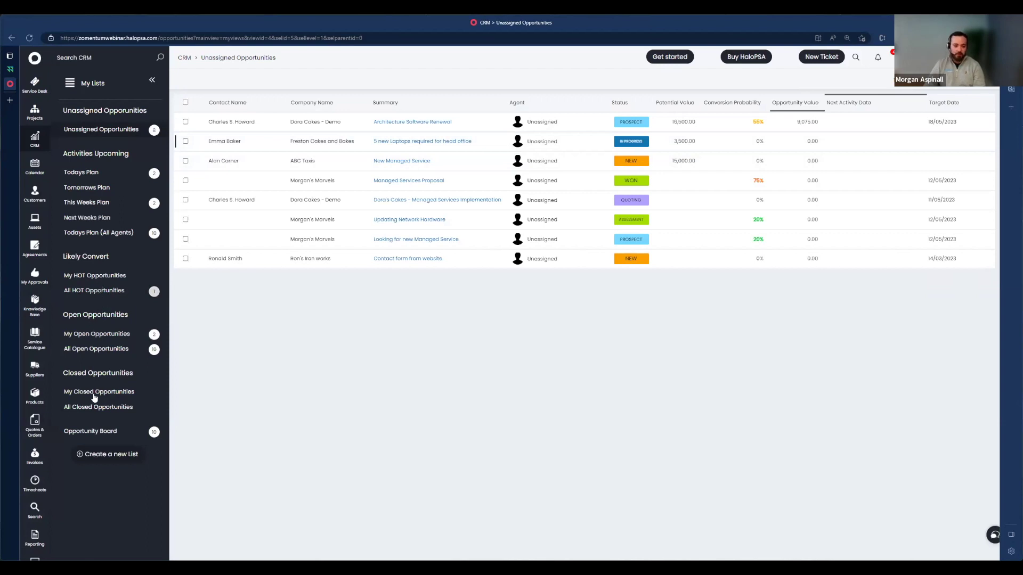
Open the My Open Opportunities list for editing and view its filters.
{"action": "right_click", "coordinate": [100, 340]}
{"action": "left_click", "coordinate": [123, 356]}
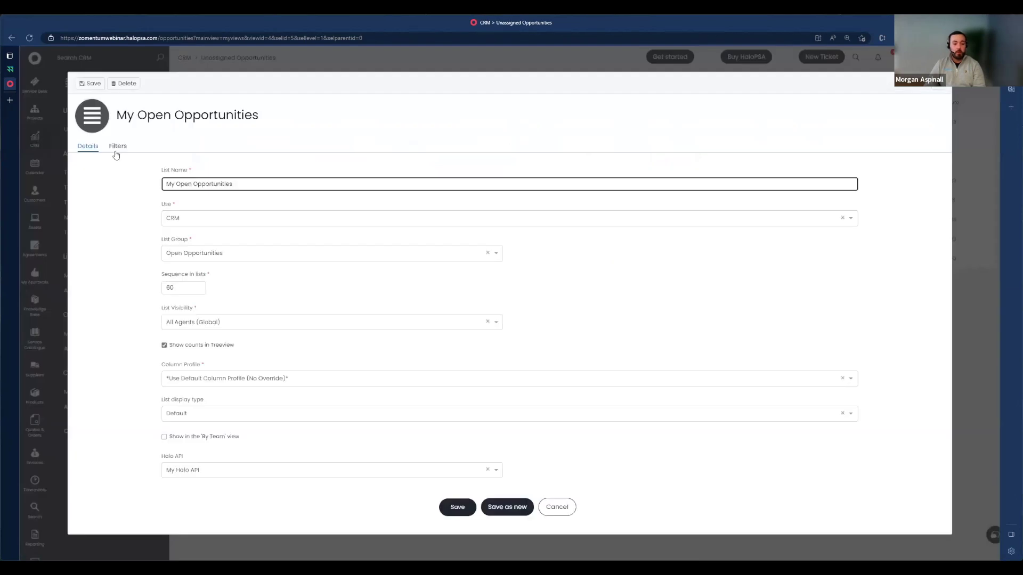
{"action": "left_click", "coordinate": [120, 148]}
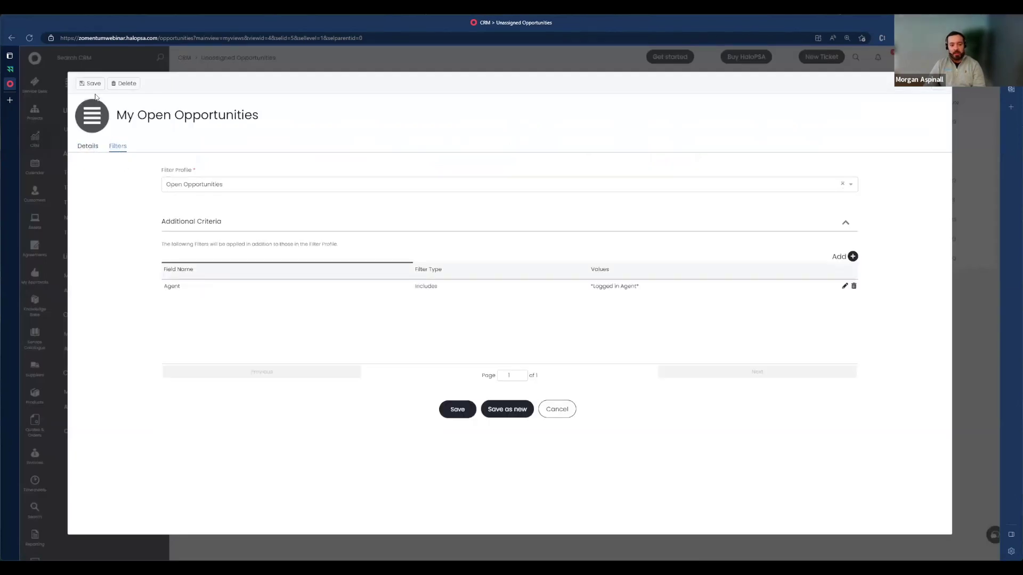
Browse the fields available for an additional filter criterion, discard the new criterion and close the list settings without saving.
{"action": "left_click", "coordinate": [853, 256]}
{"action": "left_click", "coordinate": [519, 283]}
{"action": "scroll", "coordinate": [501, 283], "scroll_direction": "down", "scroll_amount": 5}
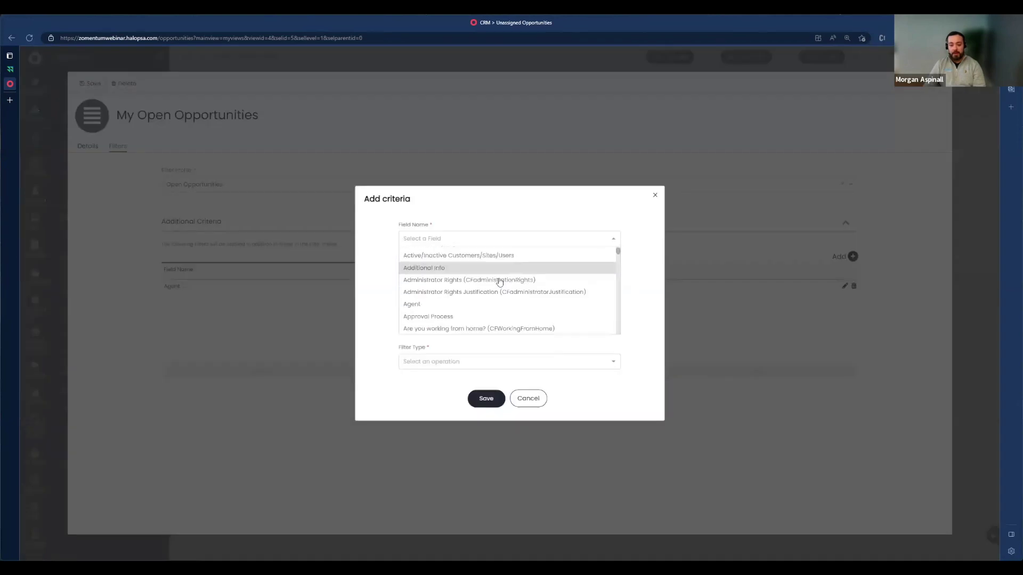
{"action": "scroll", "coordinate": [502, 290], "scroll_direction": "down", "scroll_amount": 10}
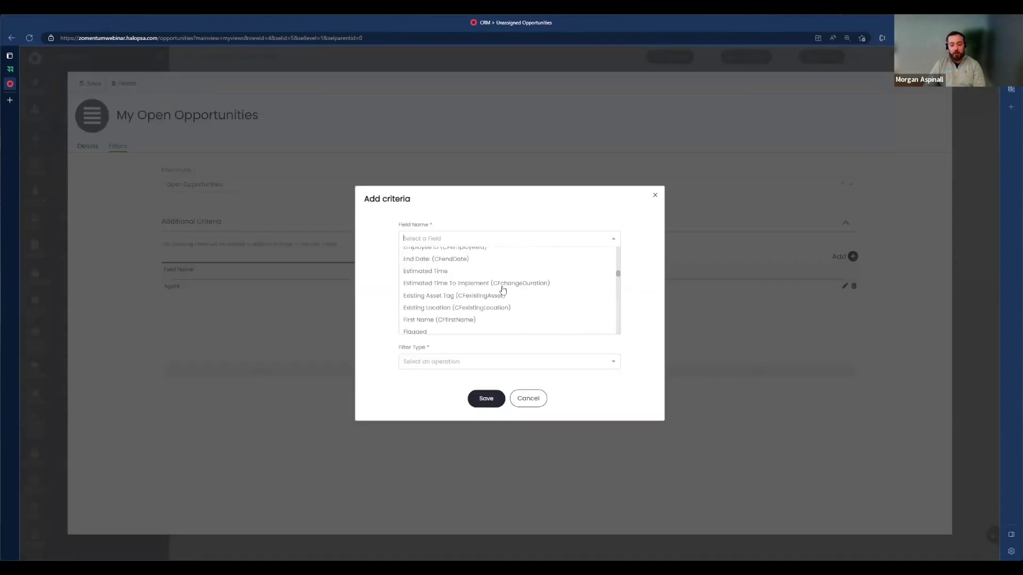
{"action": "scroll", "coordinate": [502, 290], "scroll_direction": "down", "scroll_amount": 10}
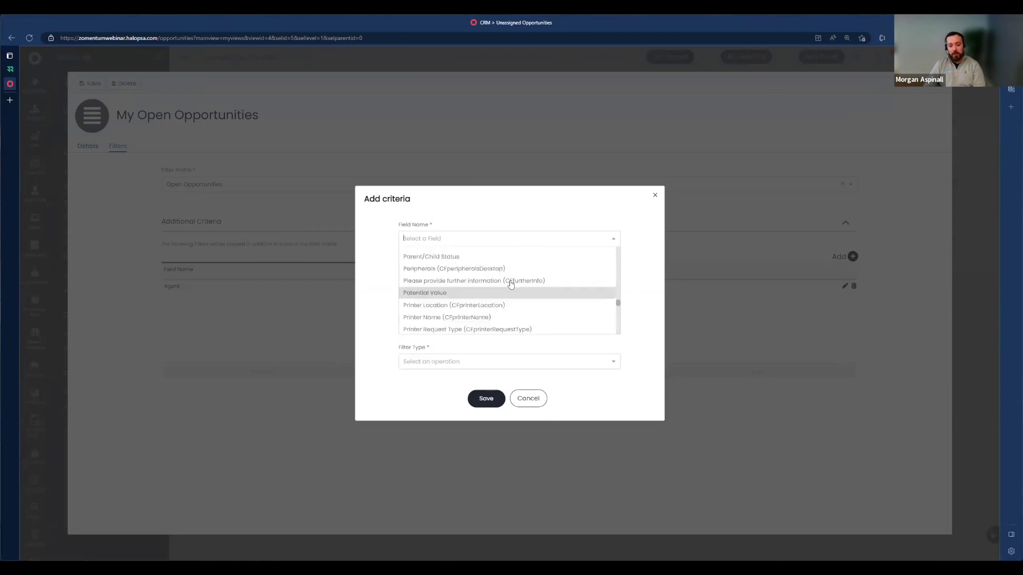
{"action": "left_click", "coordinate": [642, 217]}
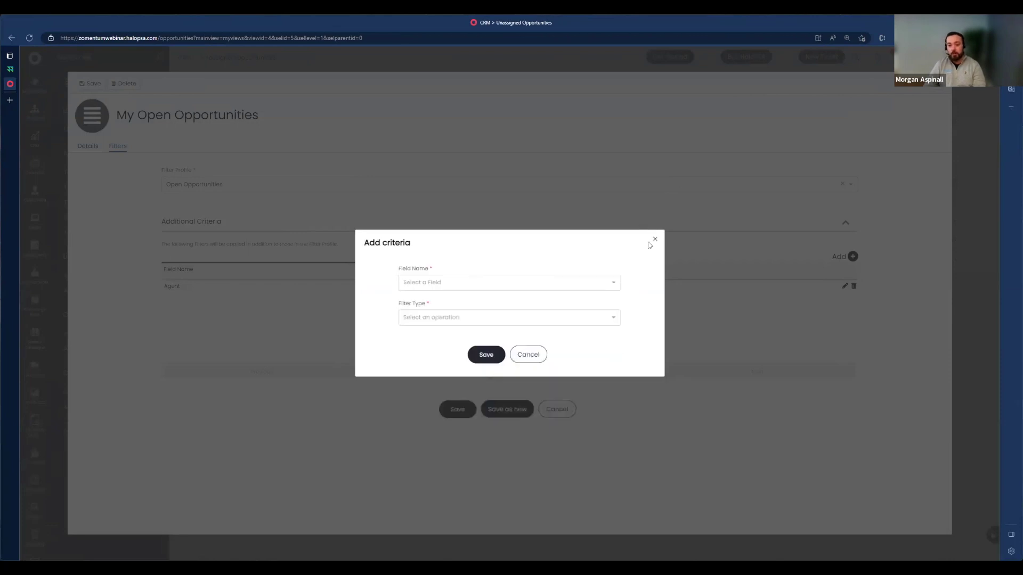
{"action": "left_click", "coordinate": [739, 253]}
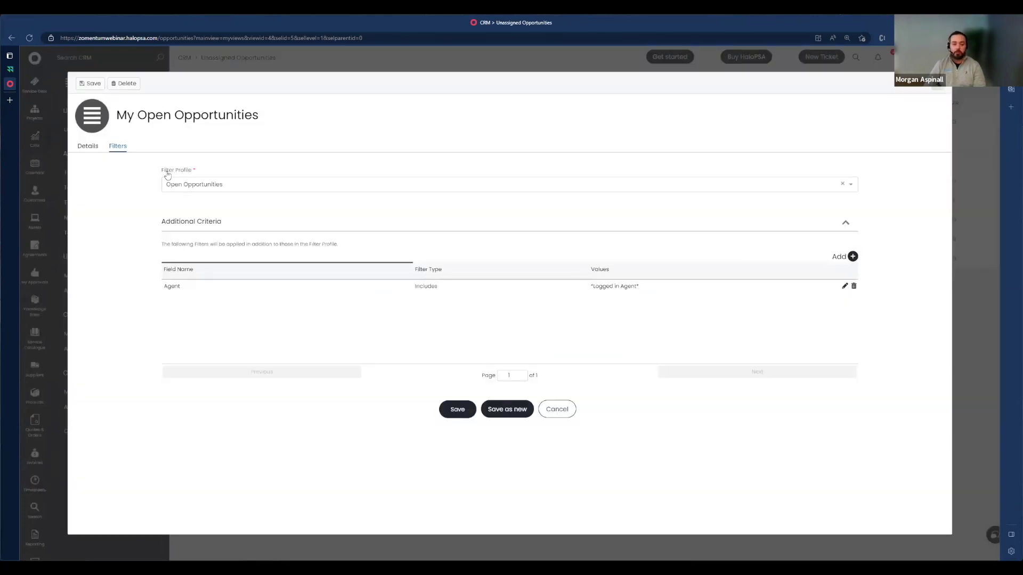
{"action": "key", "text": "Escape"}
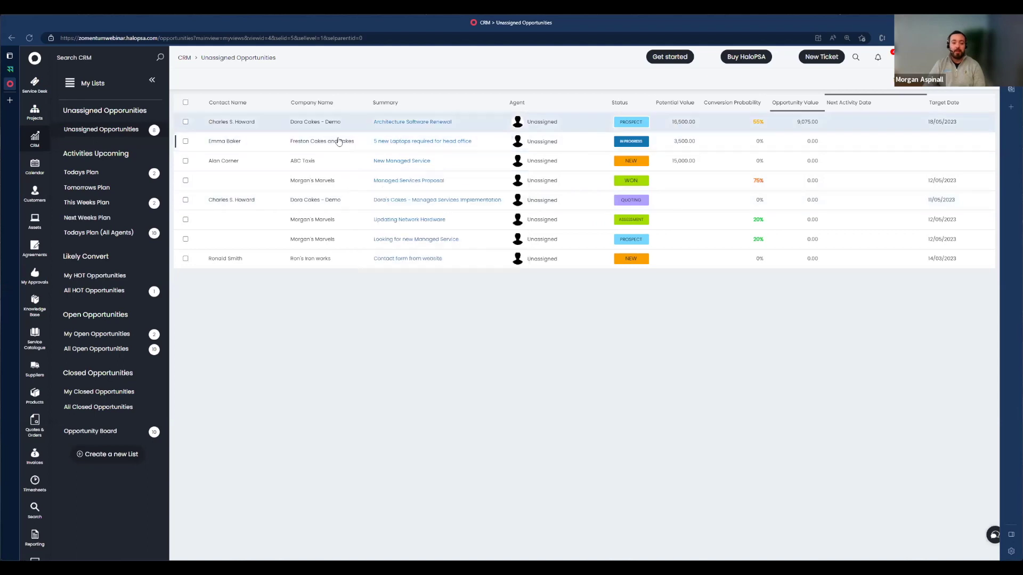
Open the Managed Services Proposal opportunity and point out its Status and Third Party Opportunity Link fields.
{"action": "mouse_move", "coordinate": [400, 184]}
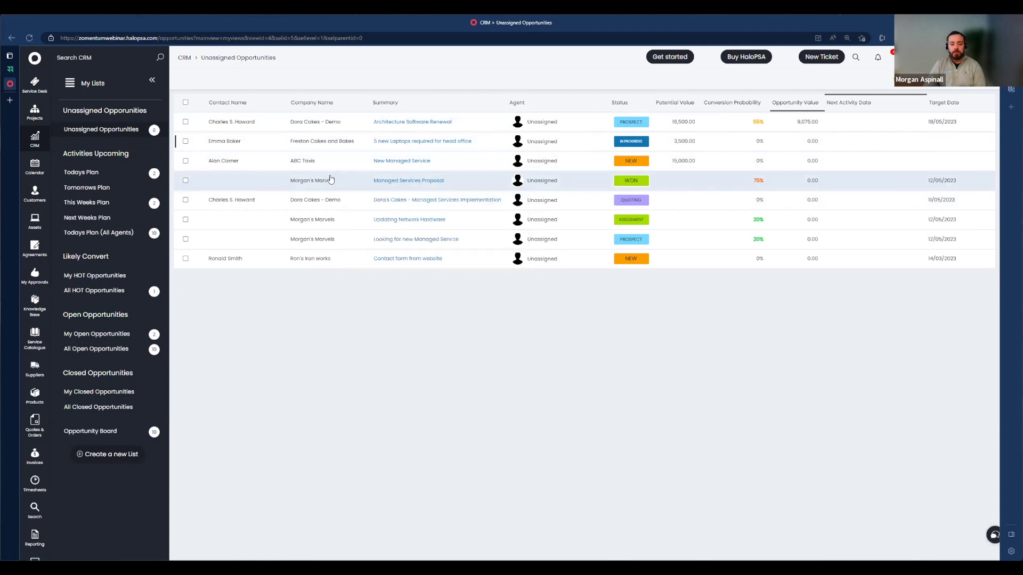
{"action": "left_click", "coordinate": [359, 182]}
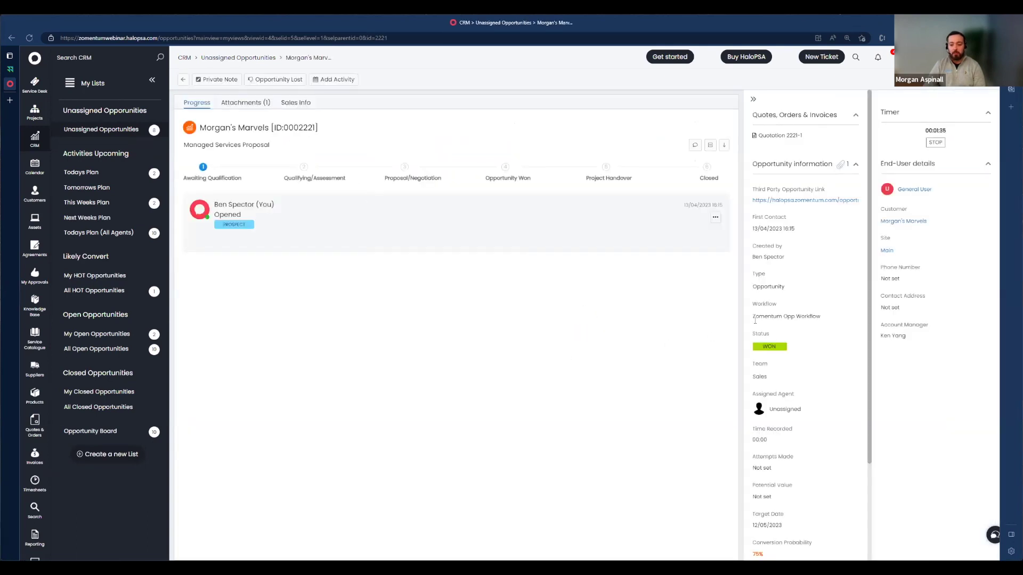
{"action": "double_click", "coordinate": [756, 334]}
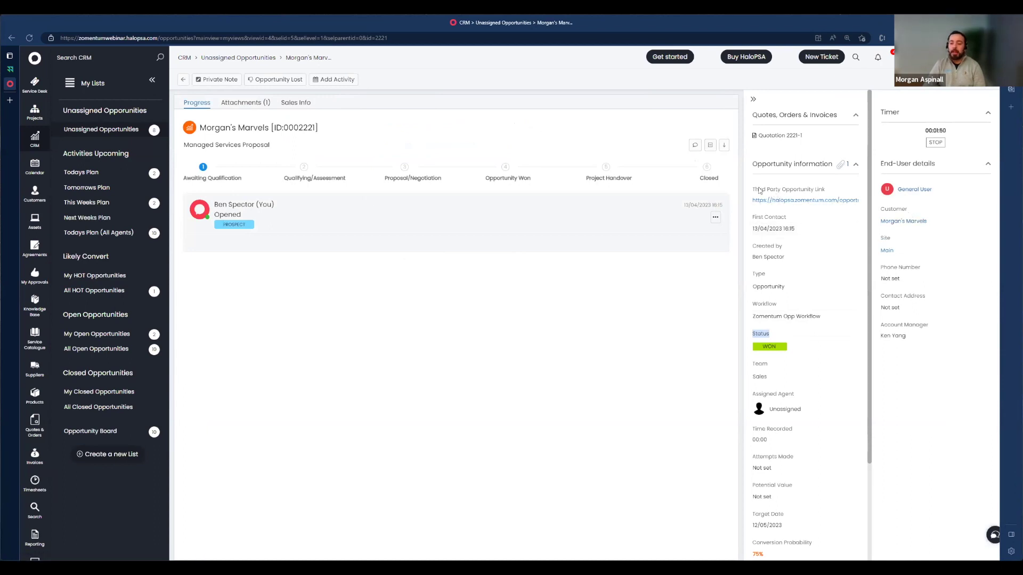
{"action": "left_click_drag", "start_coordinate": [756, 190], "coordinate": [826, 190]}
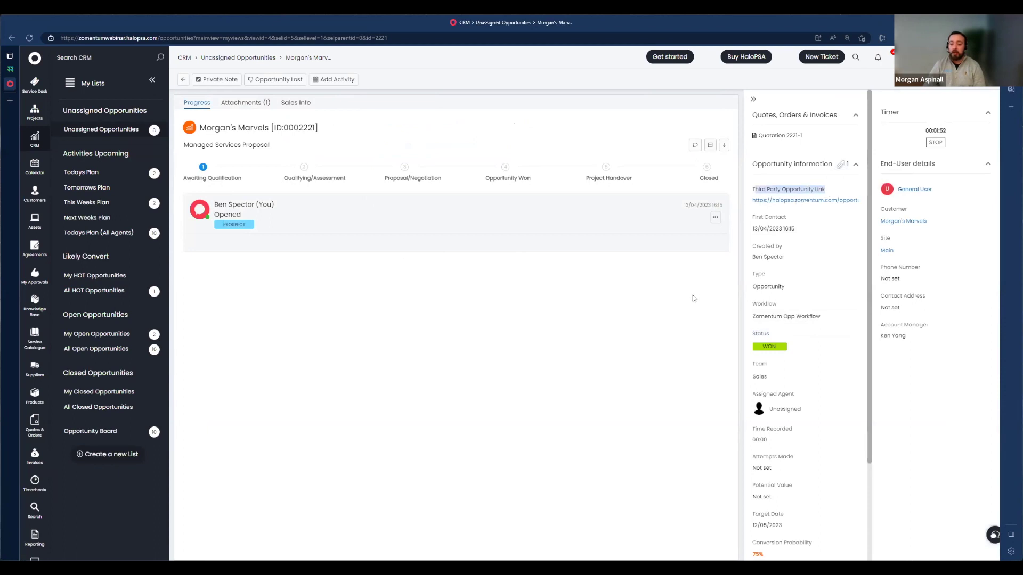
Follow the opportunity's third-party link to Zomentum, return to the opportunity in HaloPSA and open Quotation 2221-1 to view its product lines.
{"action": "left_click", "coordinate": [798, 210]}
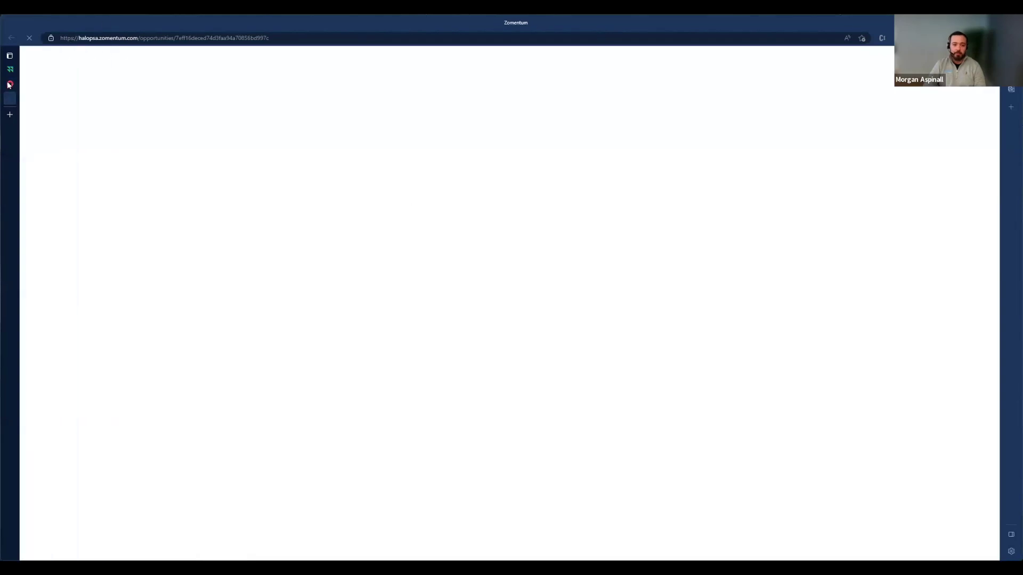
{"action": "mouse_move", "coordinate": [9, 85]}
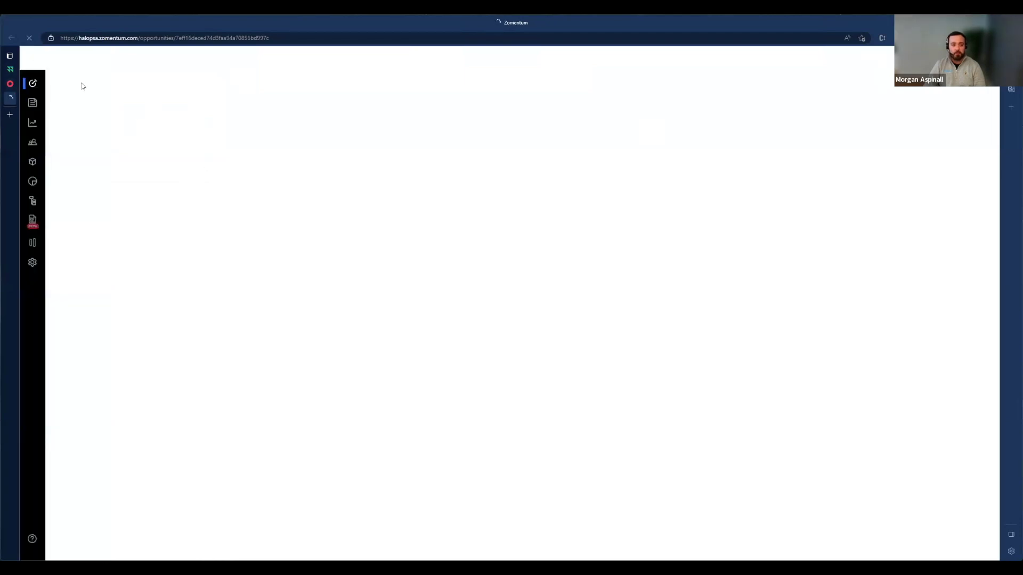
{"action": "left_click", "coordinate": [24, 84]}
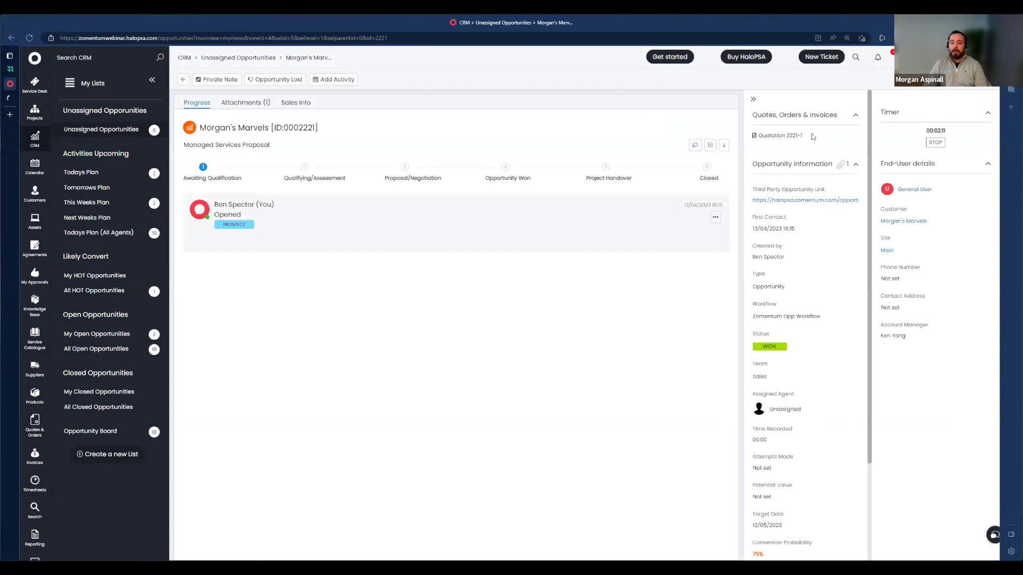
{"action": "triple_click", "coordinate": [760, 141]}
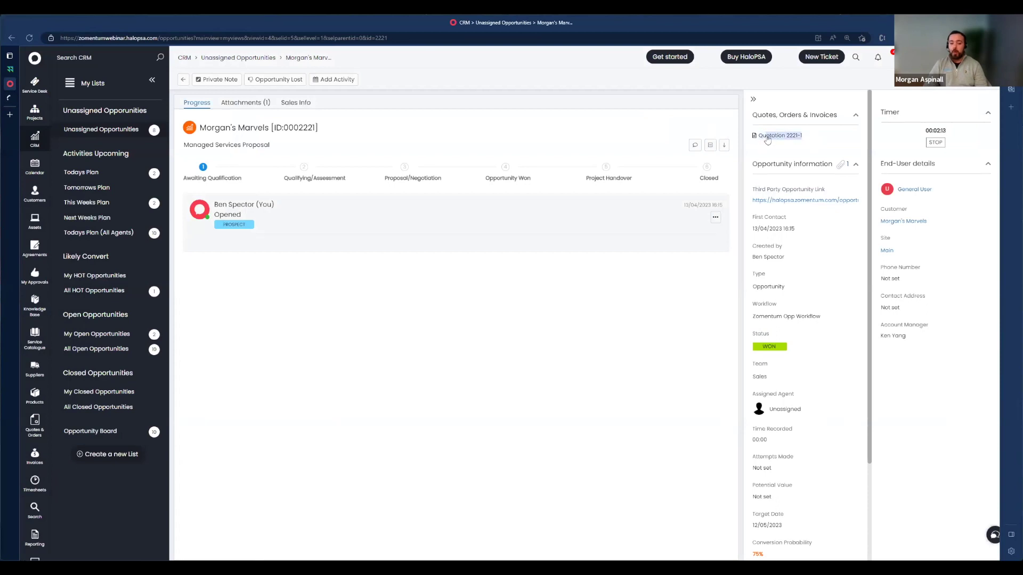
{"action": "left_click", "coordinate": [769, 137]}
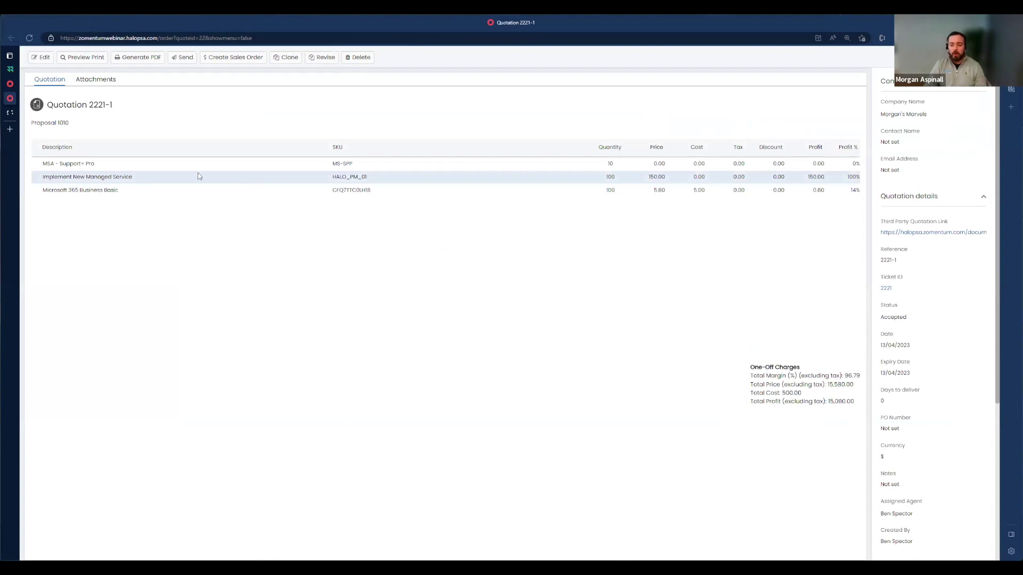
{"action": "mouse_move", "coordinate": [198, 181]}
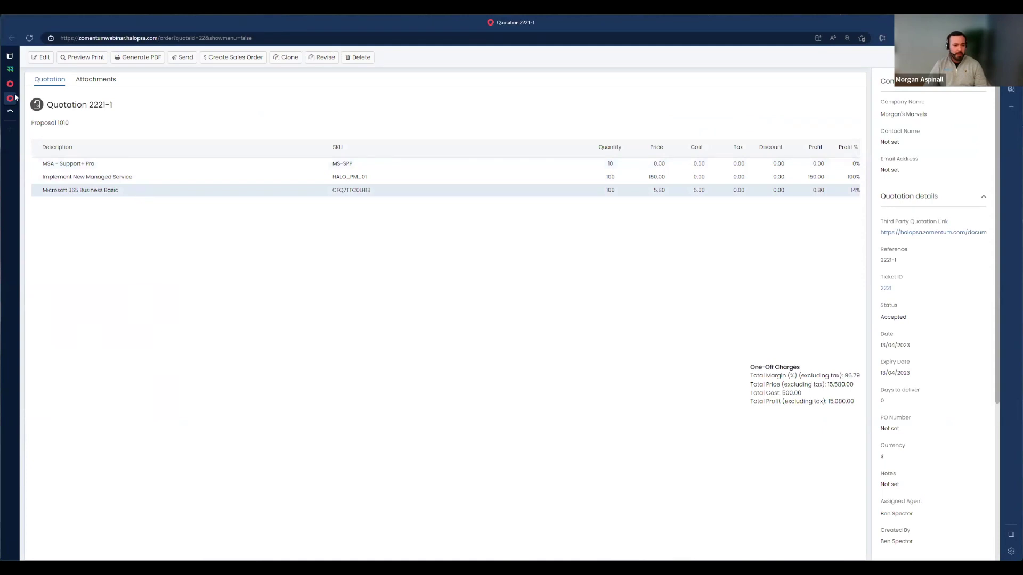
Switch to the linked Zomentum opportunity and open its Proposal 1010 document, returning to the HaloPSA quotation.
{"action": "mouse_move", "coordinate": [11, 113]}
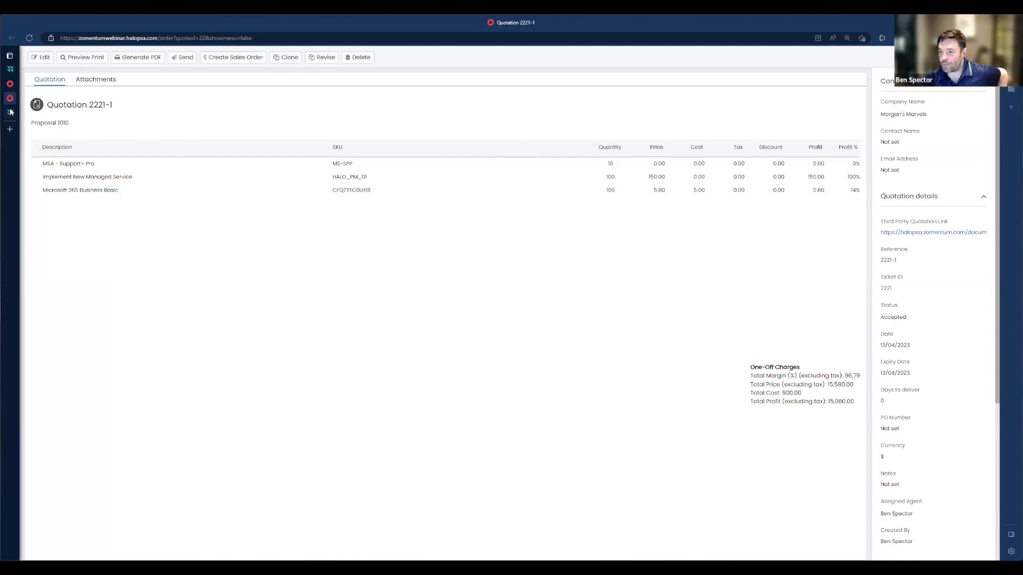
{"action": "left_click", "coordinate": [10, 112]}
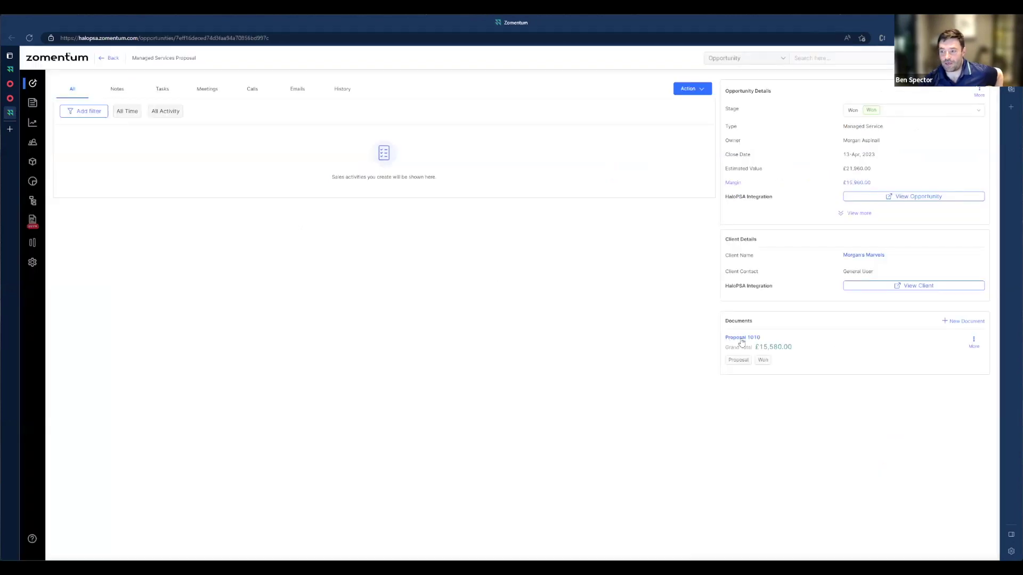
{"action": "left_click", "coordinate": [740, 338]}
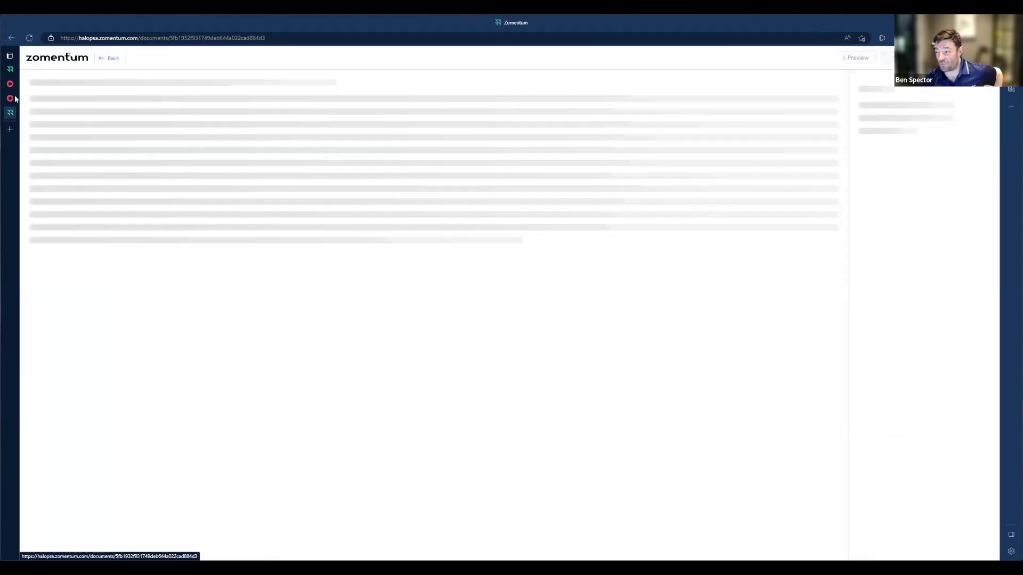
{"action": "left_click", "coordinate": [11, 100]}
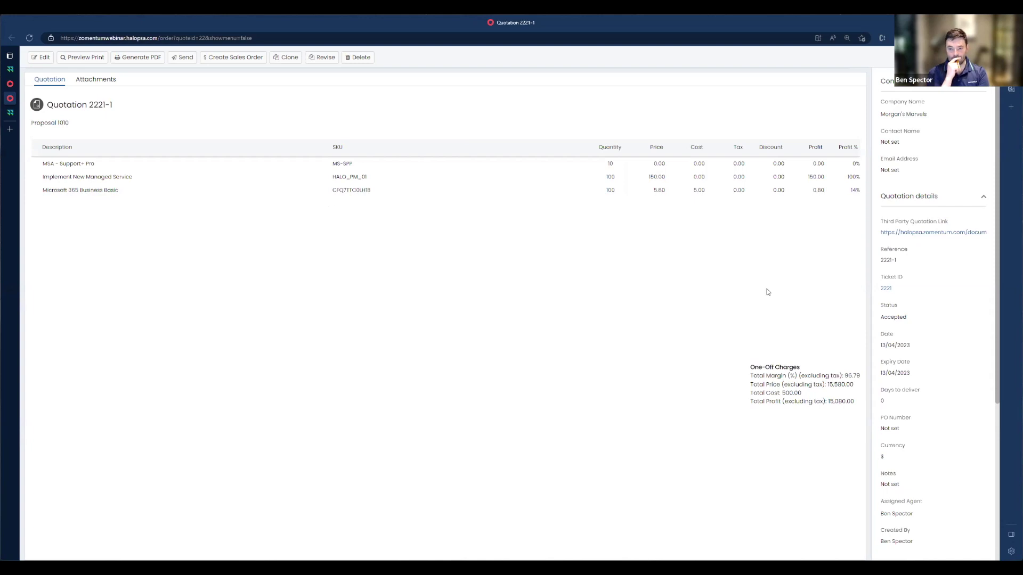
Point out the Status field in the quotation details.
{"action": "left_click_drag", "start_coordinate": [883, 302], "coordinate": [911, 316]}
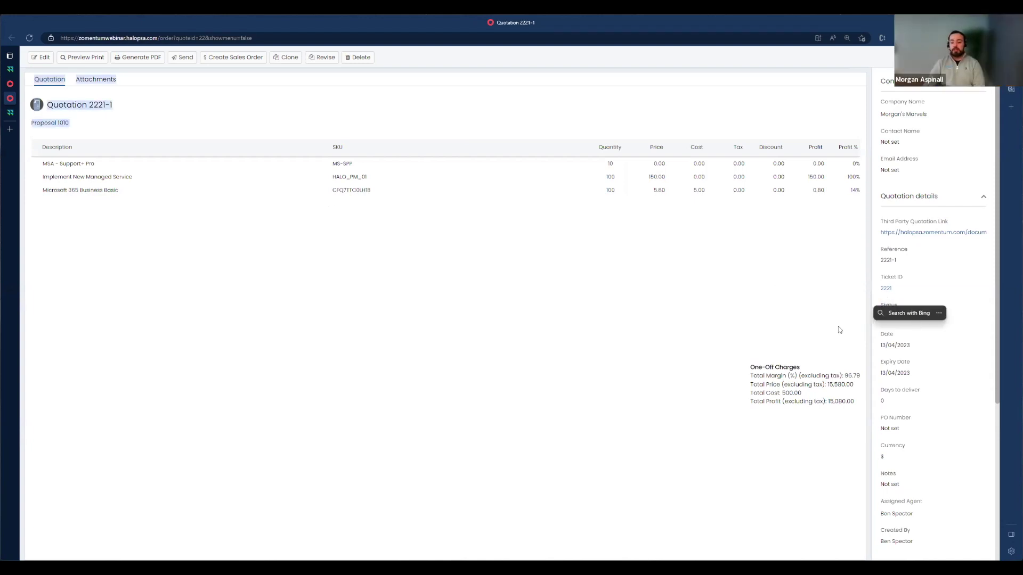
{"action": "left_click", "coordinate": [896, 318]}
{"action": "left_click_drag", "start_coordinate": [887, 325], "coordinate": [877, 311]}
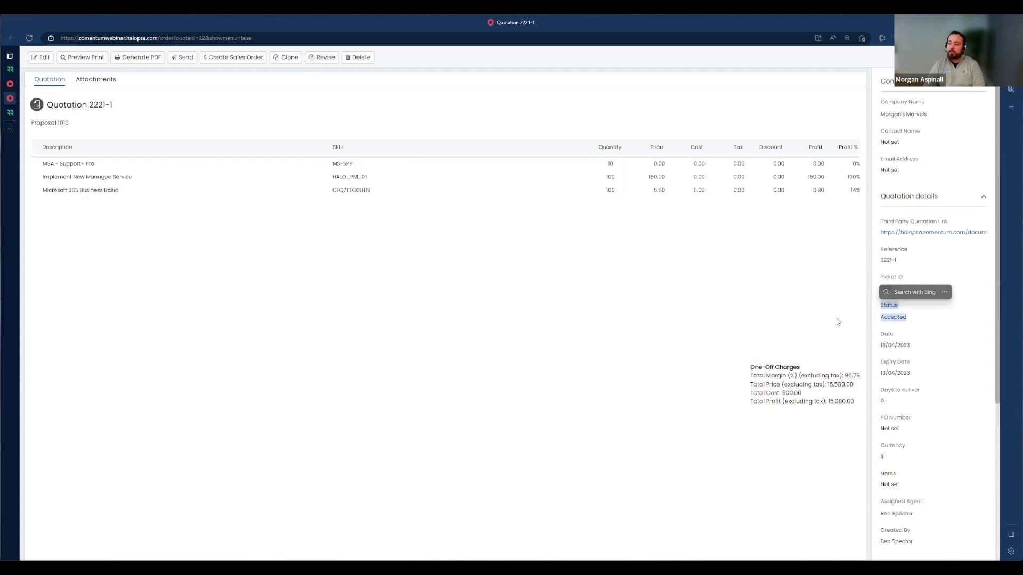
{"action": "left_click", "coordinate": [779, 315]}
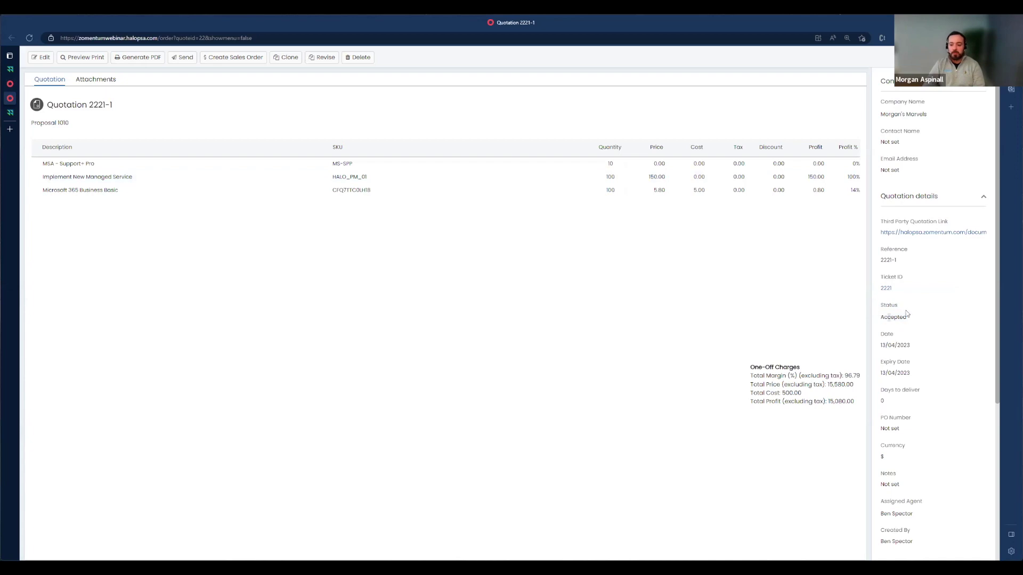
{"action": "left_click", "coordinate": [776, 303]}
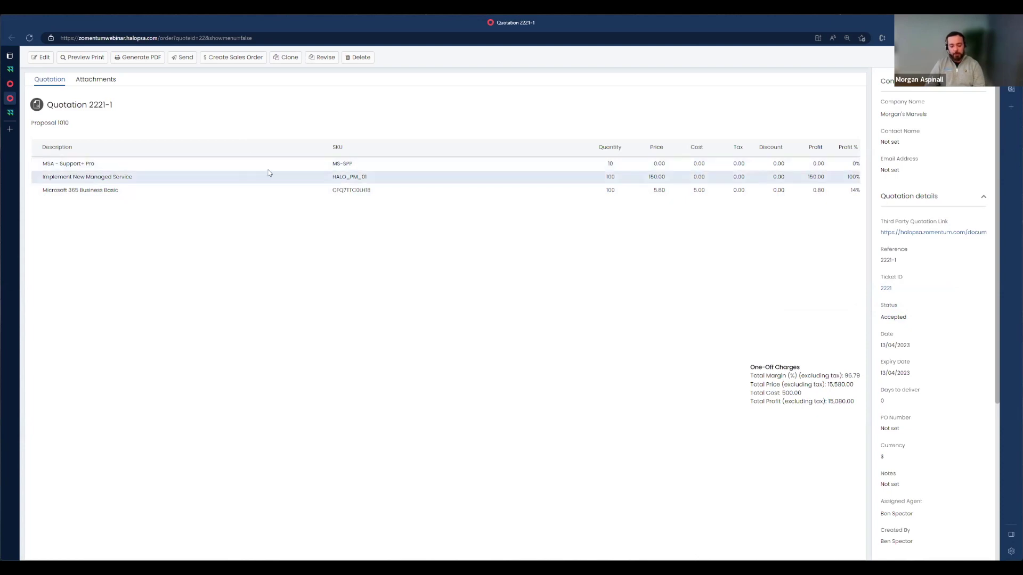
Create a sales order from the quotation, open it and point out the MSA - Support+ Pro line.
{"action": "left_click", "coordinate": [233, 62]}
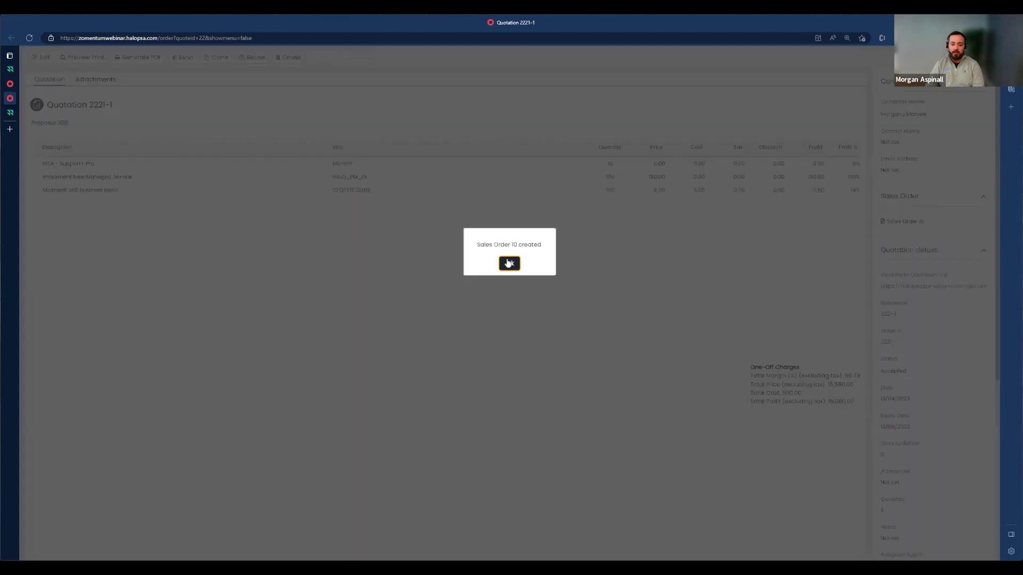
{"action": "left_click", "coordinate": [509, 263]}
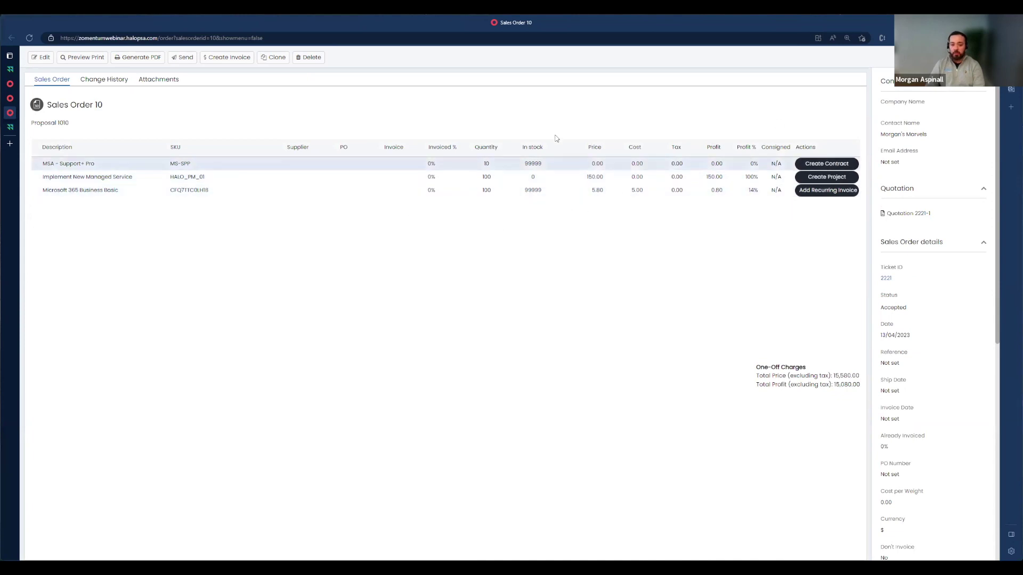
{"action": "left_click_drag", "start_coordinate": [42, 163], "coordinate": [99, 167]}
Reload the quotation page with showmenu=true in its URL and check the contract action on the sales order's MSA - Support+ Pro line.
{"action": "left_click", "coordinate": [9, 98]}
{"action": "left_click_drag", "start_coordinate": [237, 38], "coordinate": [253, 39]}
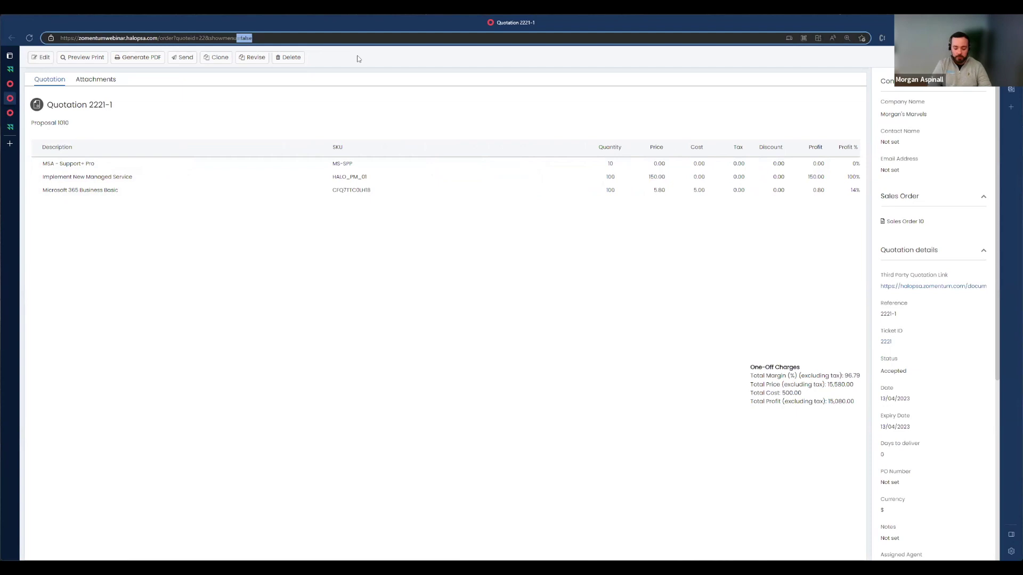
{"action": "type", "text": "=true"}
{"action": "key", "text": "Return"}
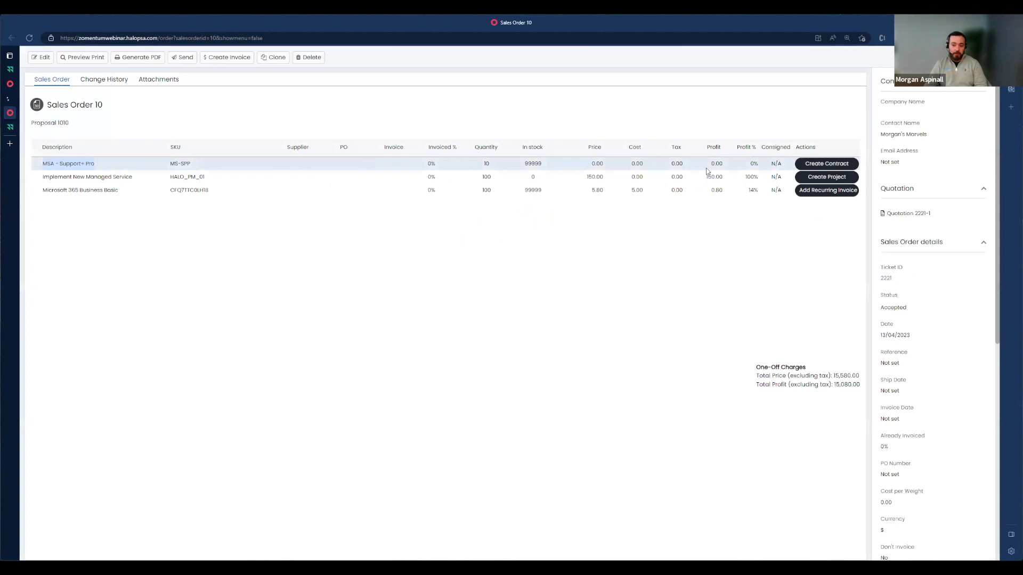
{"action": "left_click", "coordinate": [804, 166]}
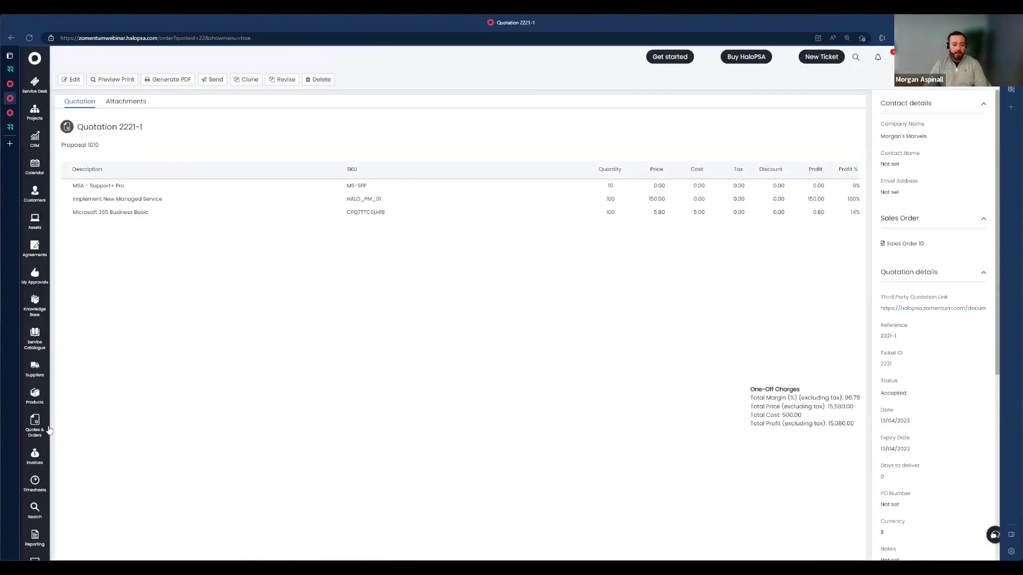
Open the MSA - Support+ Pro product in the Recurring Items group and point out its Is a Contract field.
{"action": "left_click", "coordinate": [32, 404]}
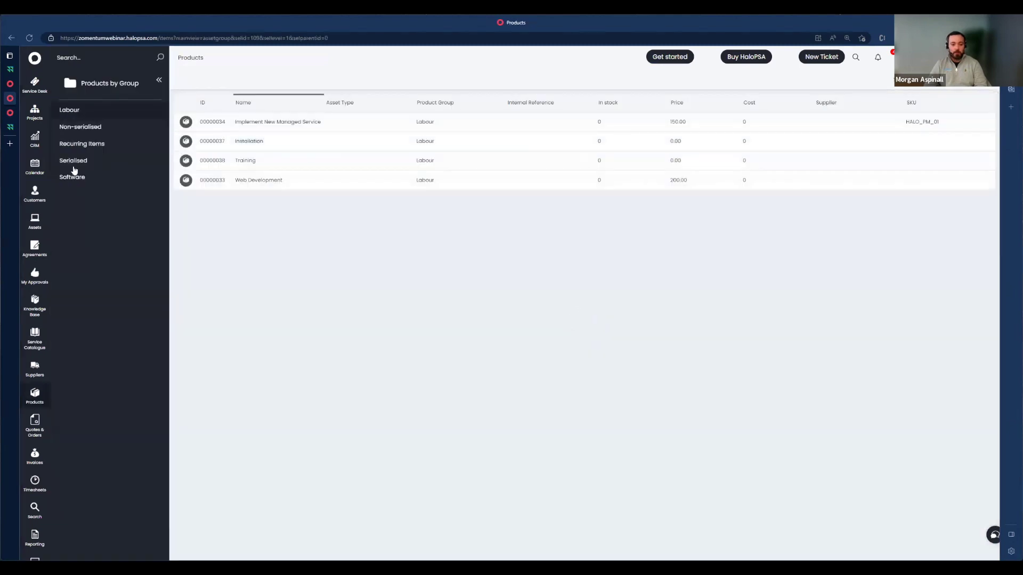
{"action": "left_click", "coordinate": [75, 145]}
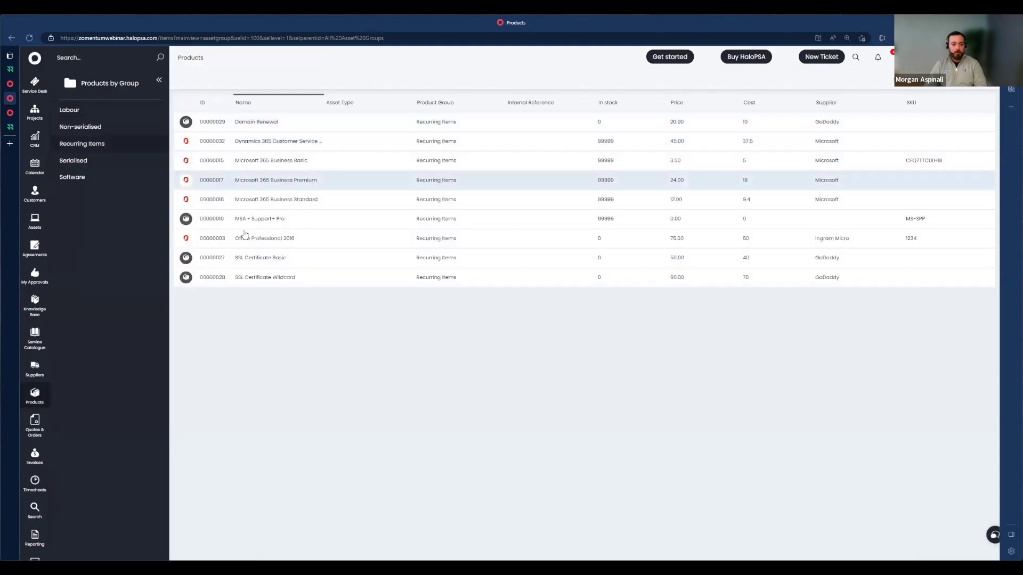
{"action": "left_click", "coordinate": [253, 224]}
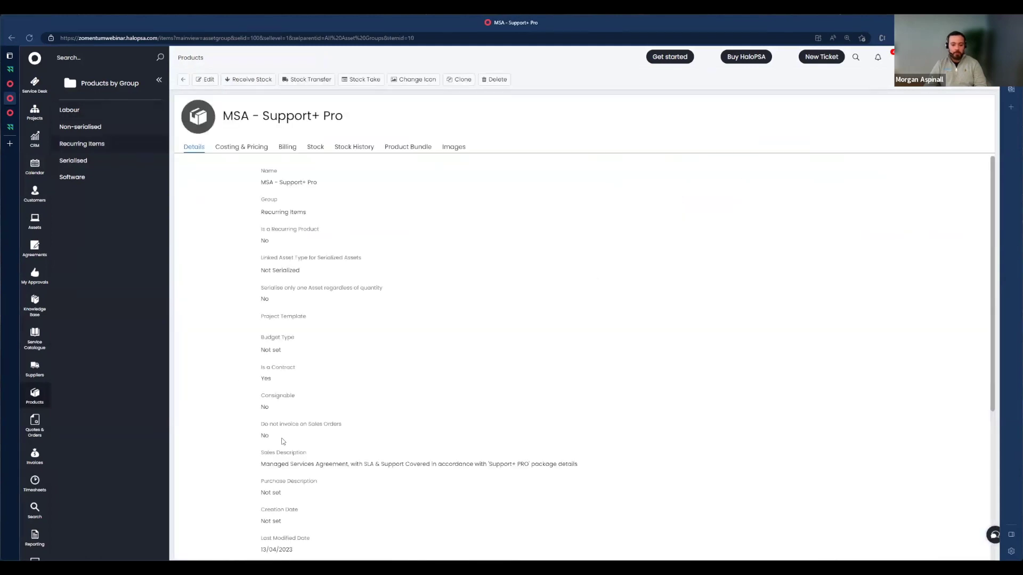
{"action": "triple_click", "coordinate": [319, 379]}
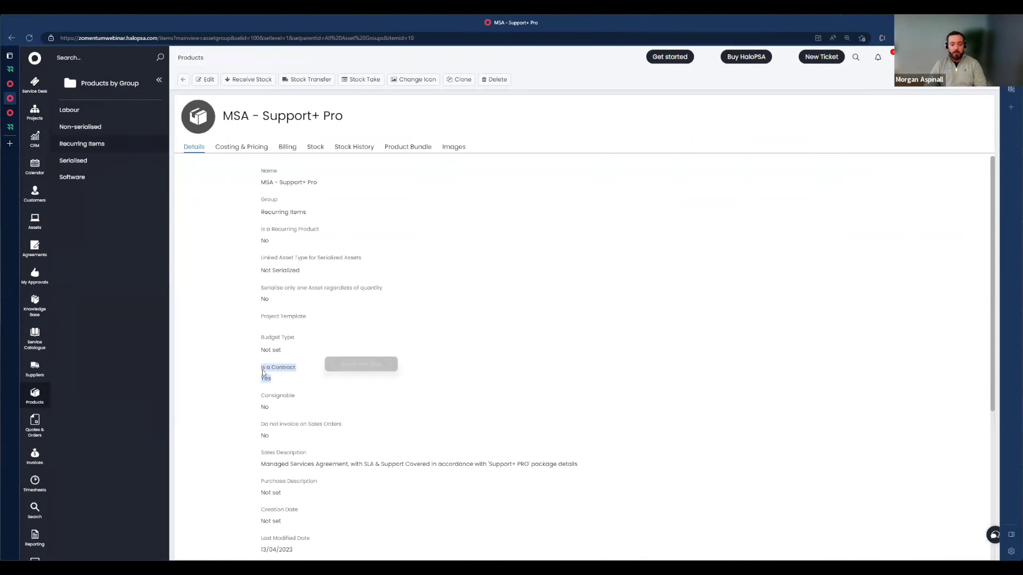
Review the sales order's Microsoft 365 Business Basic line, then open that product and point out its Is a Recurring Product field.
{"action": "left_click", "coordinate": [10, 83]}
{"action": "left_click", "coordinate": [10, 113]}
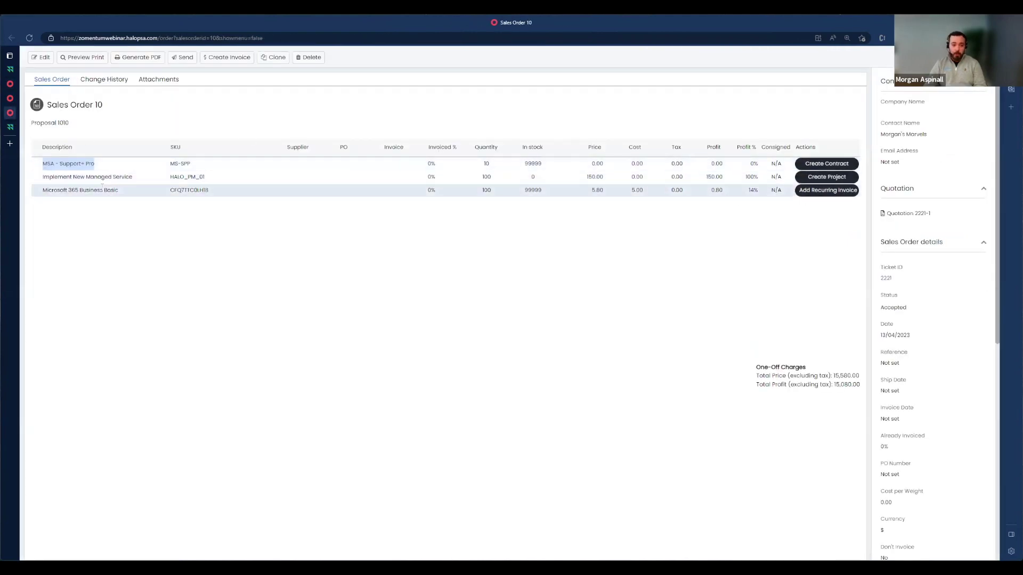
{"action": "left_click", "coordinate": [10, 98]}
{"action": "left_click", "coordinate": [183, 80]}
{"action": "left_click", "coordinate": [296, 164]}
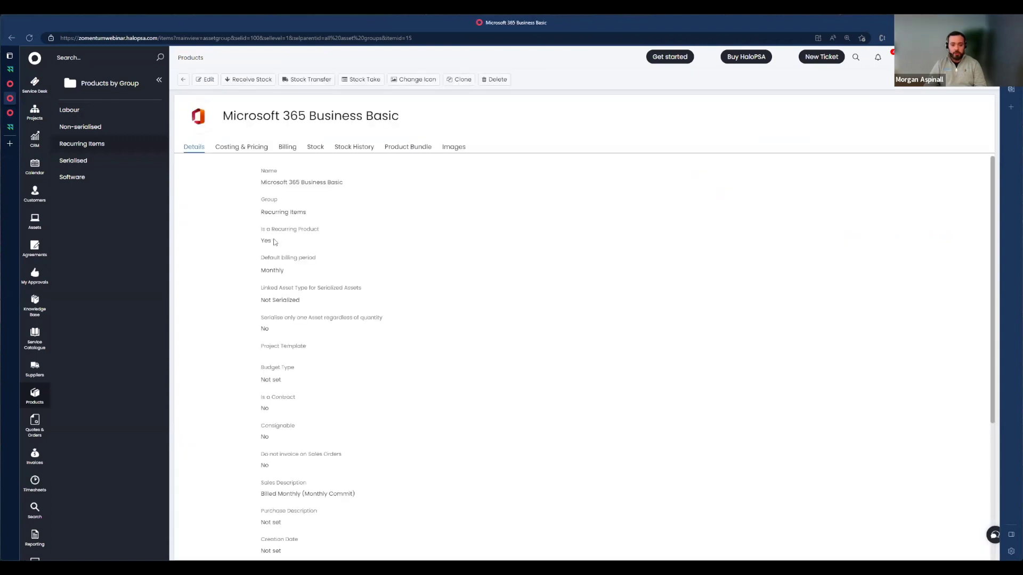
{"action": "left_click_drag", "start_coordinate": [274, 242], "coordinate": [260, 228]}
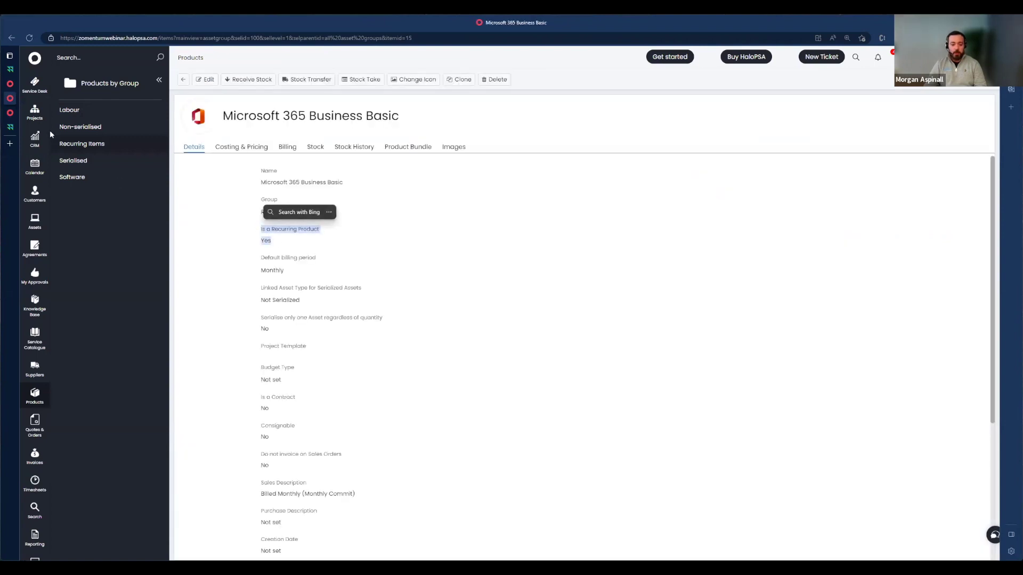
Review the sales order's Implement New Managed Service line, then open that Labour product and point out its Project Template field.
{"action": "left_click", "coordinate": [10, 84]}
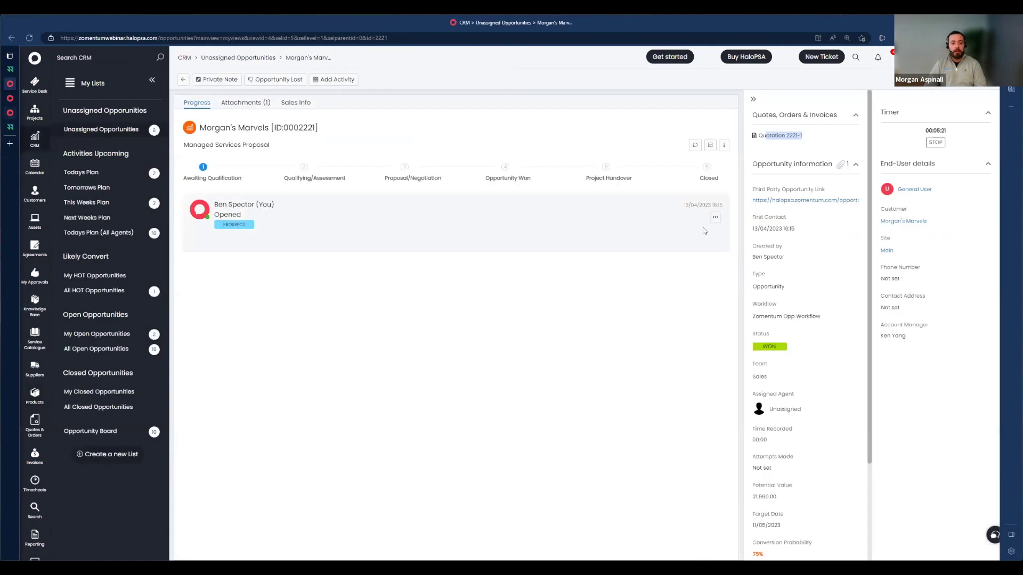
{"action": "key", "text": "ctrl+4"}
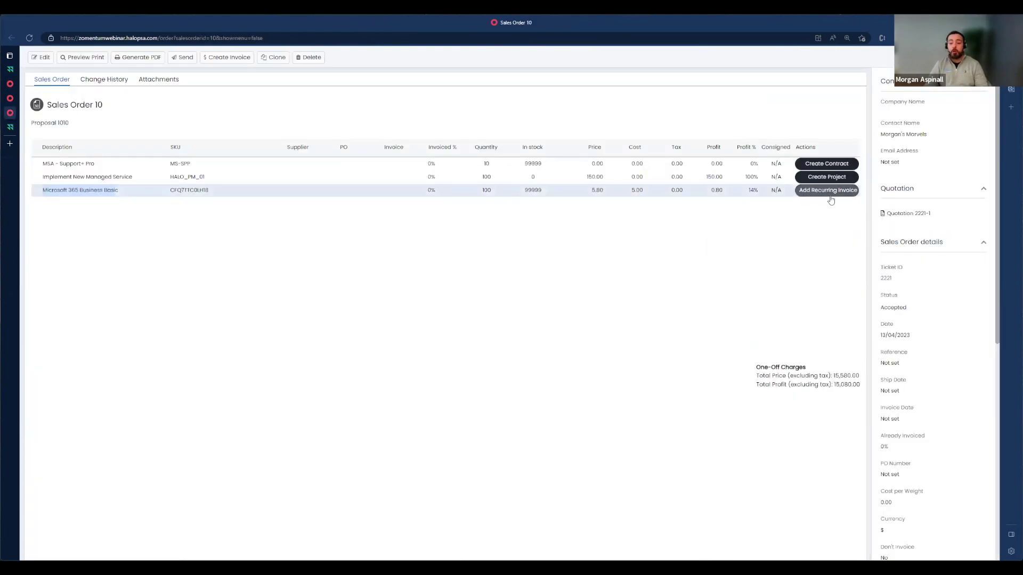
{"action": "triple_click", "coordinate": [128, 176]}
{"action": "left_click_drag", "start_coordinate": [129, 176], "coordinate": [114, 138]}
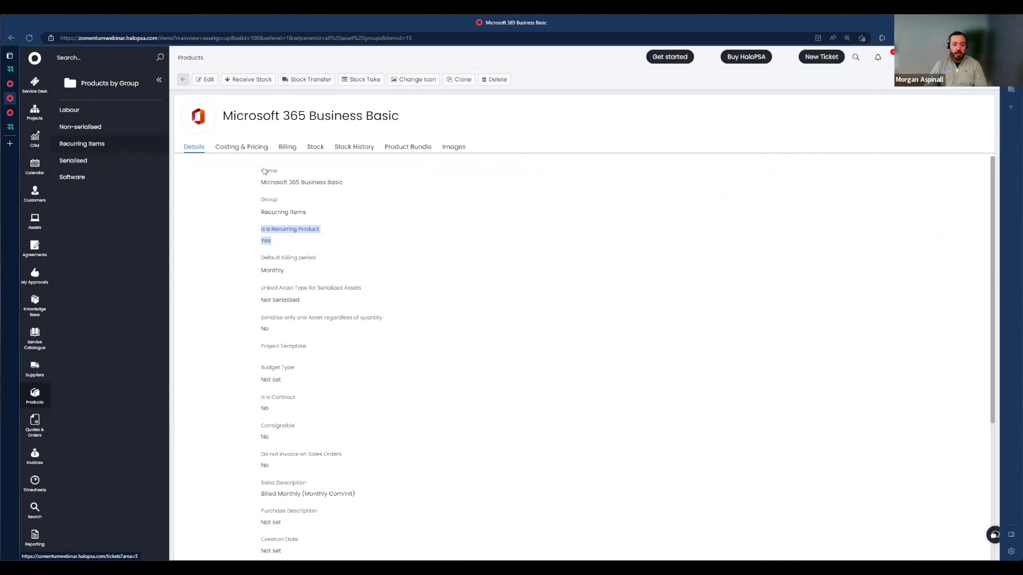
{"action": "left_click", "coordinate": [183, 80]}
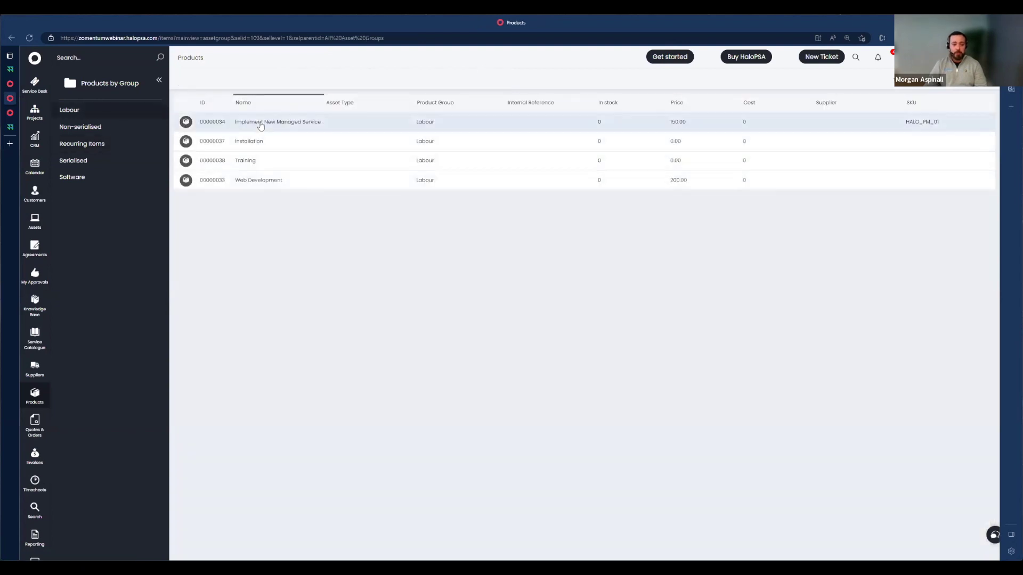
{"action": "left_click", "coordinate": [261, 126]}
{"action": "left_click_drag", "start_coordinate": [260, 315], "coordinate": [346, 322]}
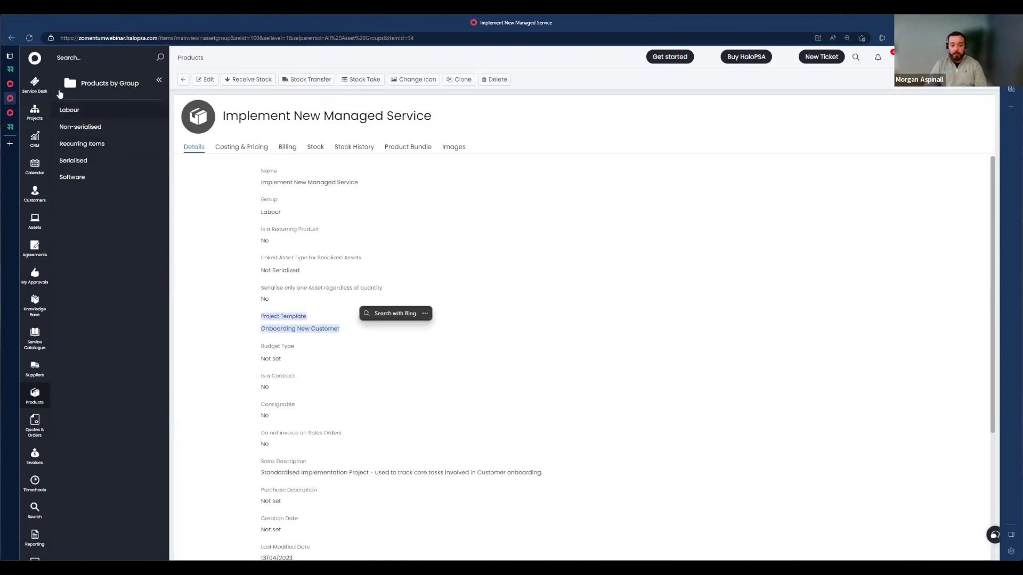
Return to Sales Order 10, start a contract from the MSA - Support+ Pro line for Morgan's Marvels, and generate its agreement reference.
{"action": "mouse_move", "coordinate": [11, 109]}
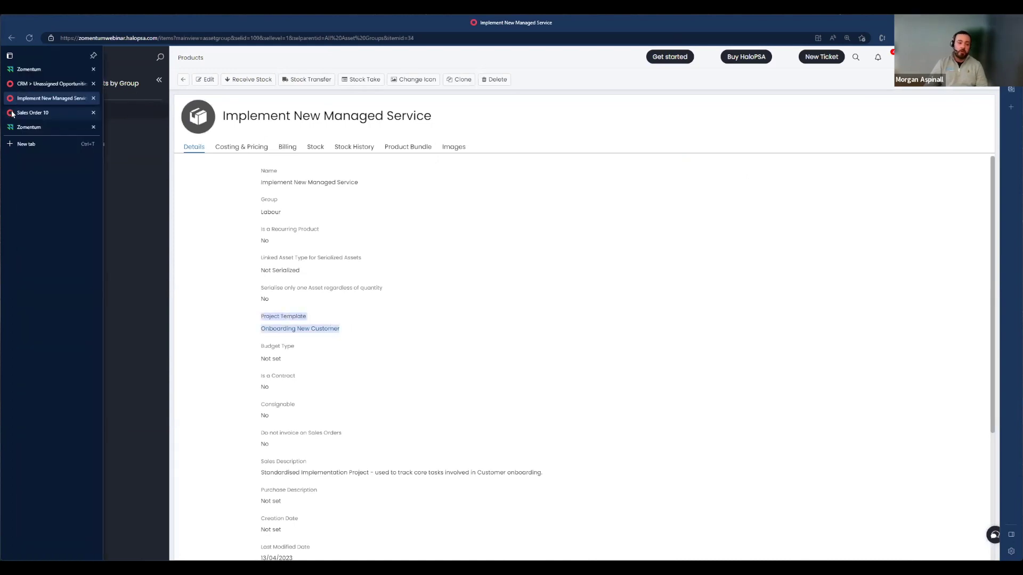
{"action": "left_click", "coordinate": [11, 114]}
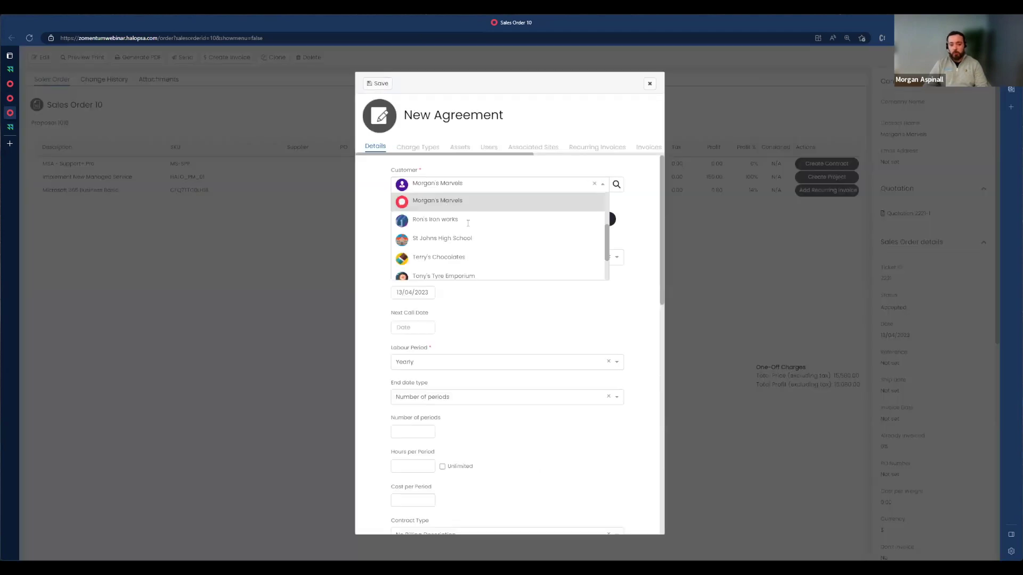
{"action": "left_click", "coordinate": [437, 201]}
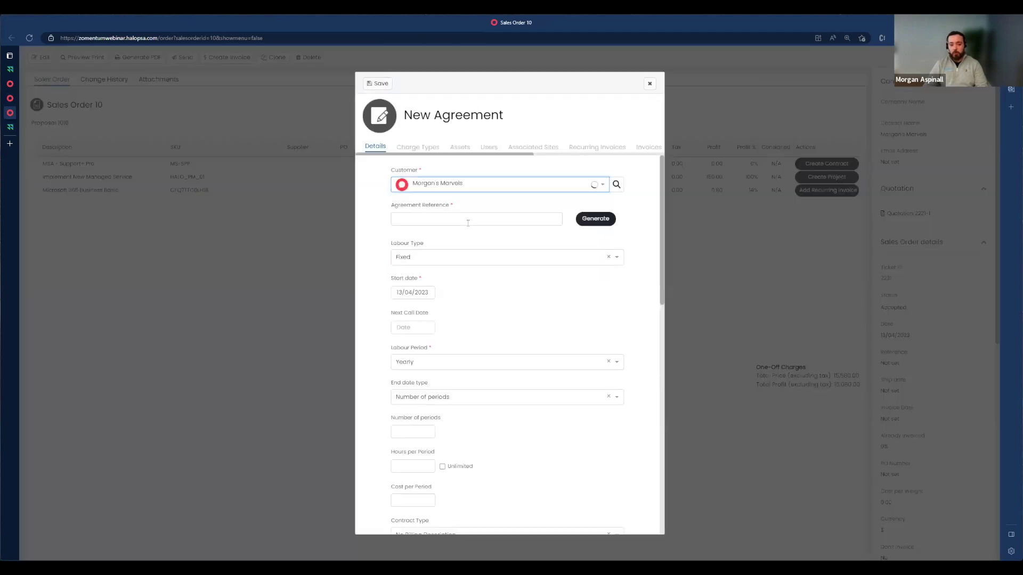
{"action": "left_click", "coordinate": [595, 218]}
Give the new agreement unlimited hours per period and set its Service Level Agreement to 24 Hour SLA.
{"action": "scroll", "coordinate": [501, 257], "scroll_direction": "down", "scroll_amount": 2}
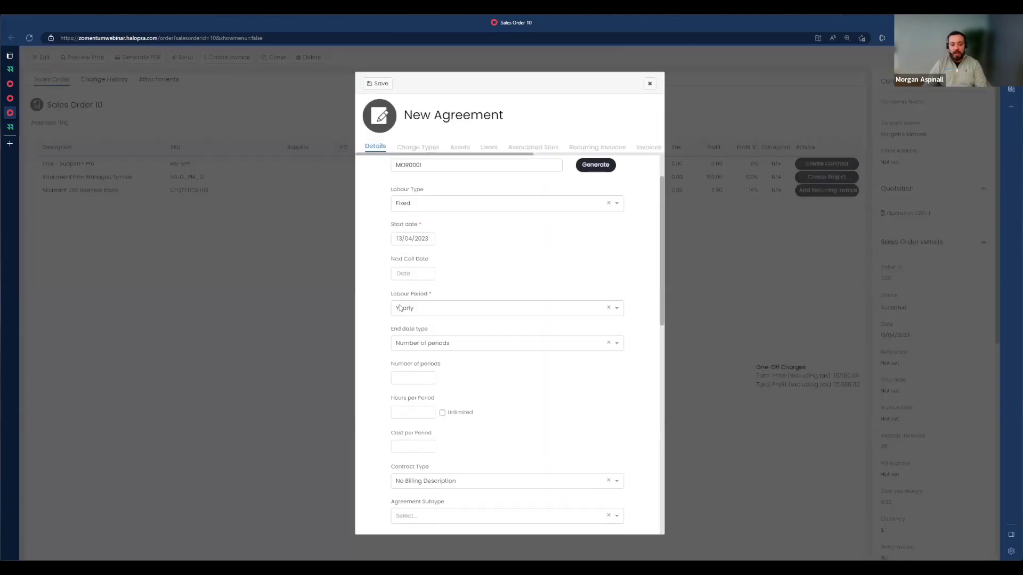
{"action": "left_click_drag", "start_coordinate": [393, 396], "coordinate": [416, 409]}
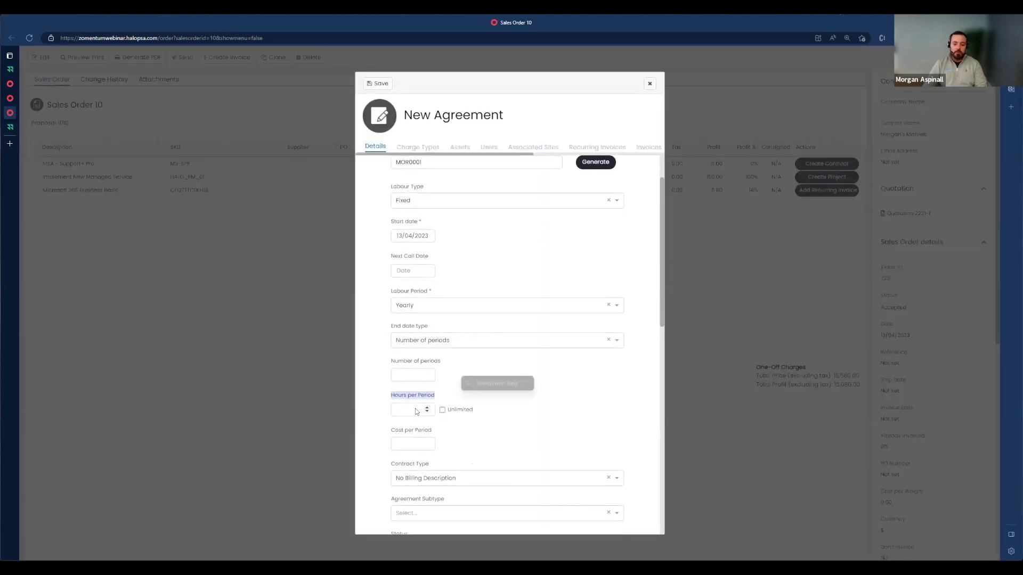
{"action": "left_click", "coordinate": [416, 411]}
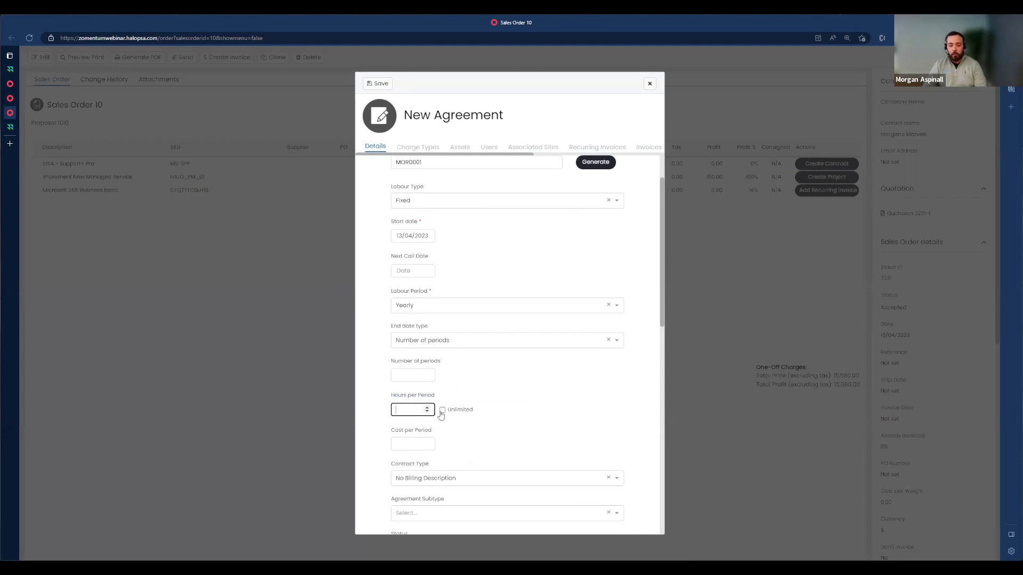
{"action": "left_click", "coordinate": [441, 413]}
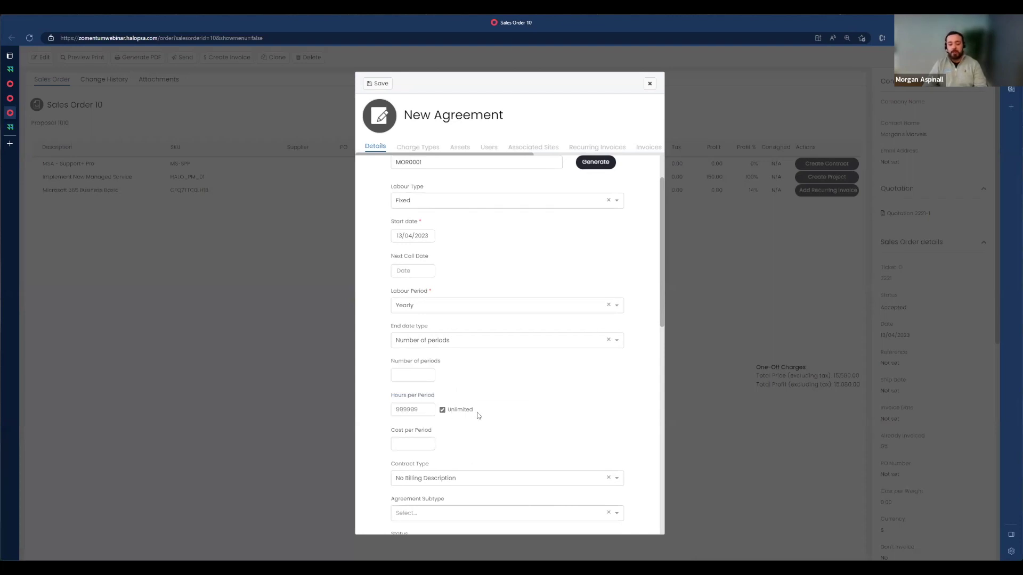
{"action": "scroll", "coordinate": [467, 390], "scroll_direction": "down", "scroll_amount": 5}
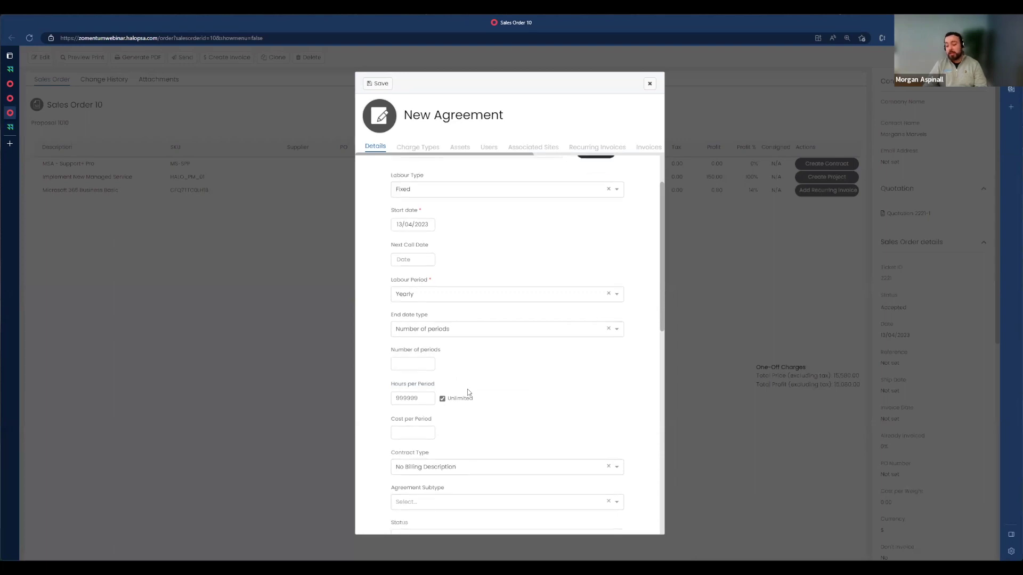
{"action": "left_click_drag", "start_coordinate": [384, 300], "coordinate": [597, 317]}
{"action": "left_click", "coordinate": [540, 325]}
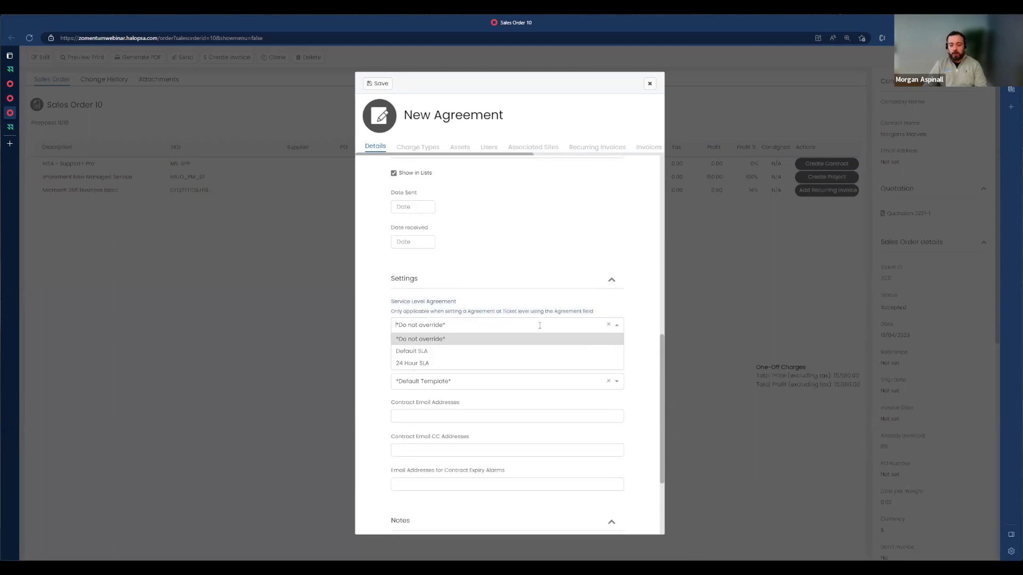
{"action": "left_click", "coordinate": [441, 363]}
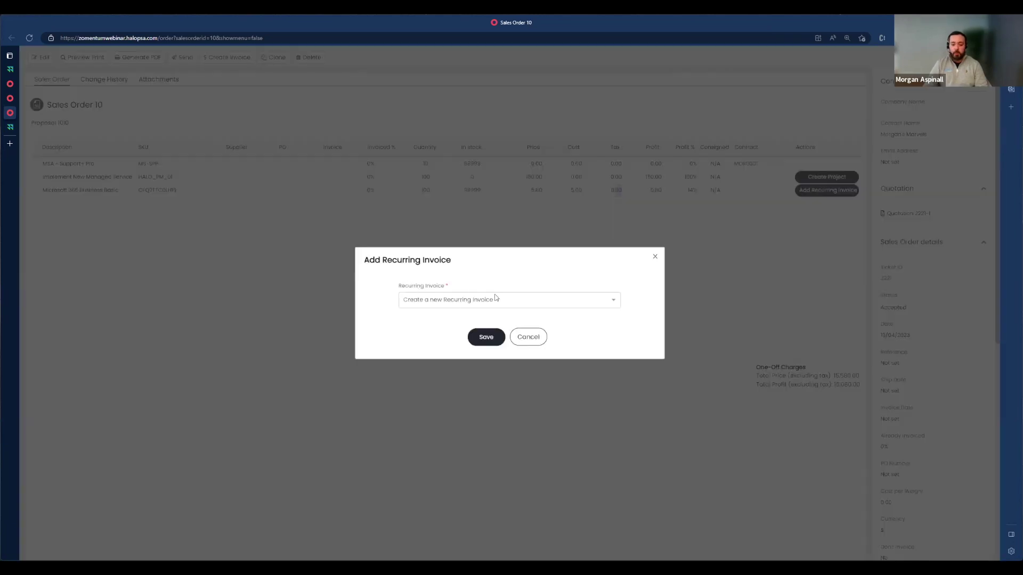
Create a new recurring invoice from the Microsoft 365 Business Basic line and link it to agreement MOR0001.
{"action": "left_click_drag", "start_coordinate": [497, 299], "coordinate": [408, 286]}
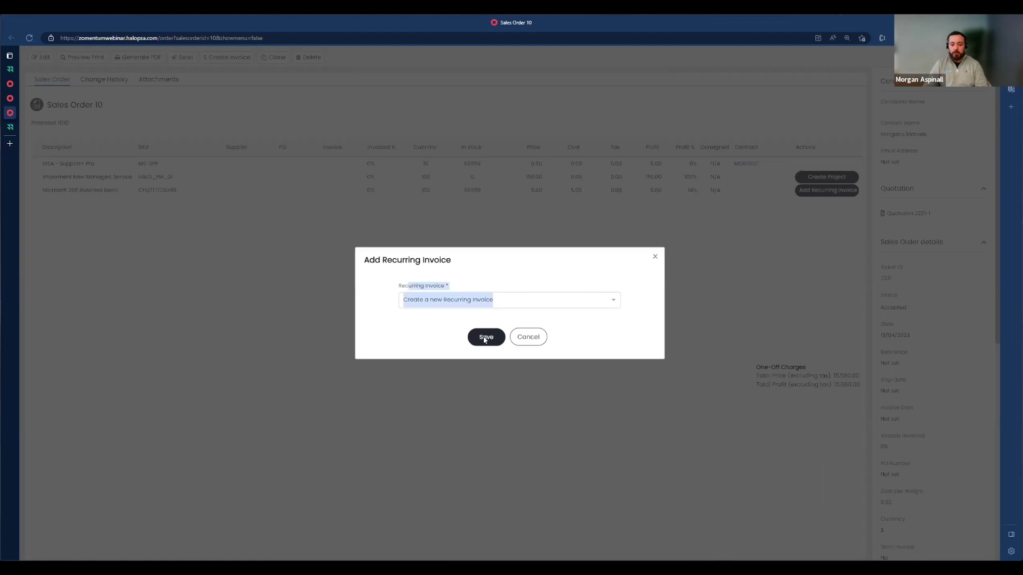
{"action": "left_click", "coordinate": [485, 338]}
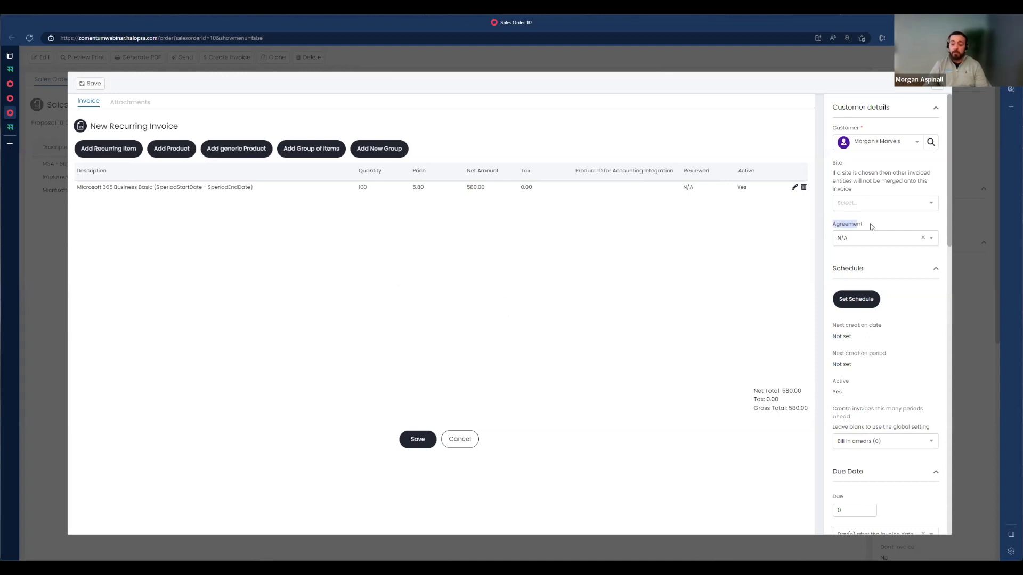
{"action": "left_click", "coordinate": [853, 234]}
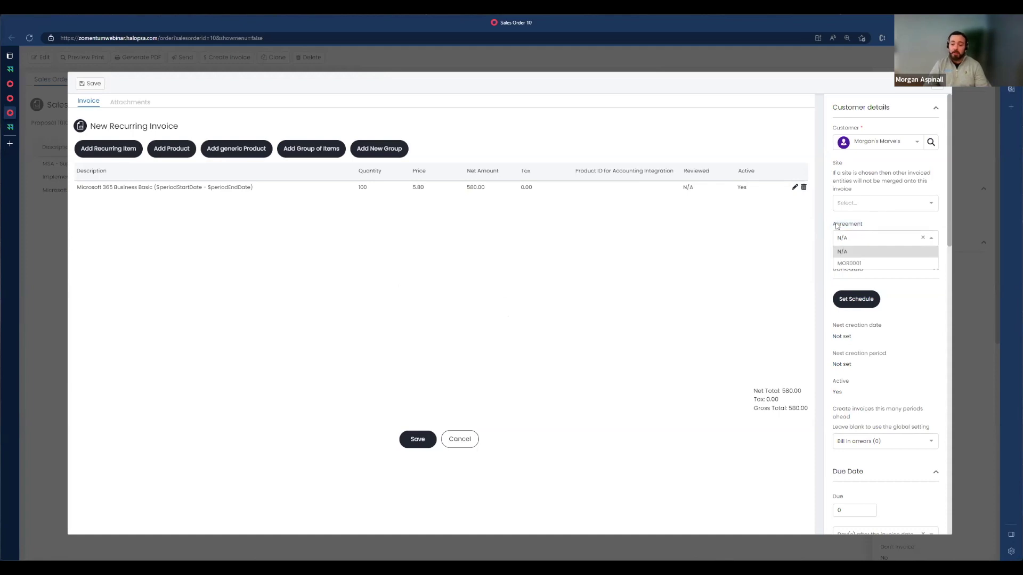
{"action": "left_click", "coordinate": [852, 225]}
{"action": "left_click", "coordinate": [866, 238]}
{"action": "left_click", "coordinate": [850, 264]}
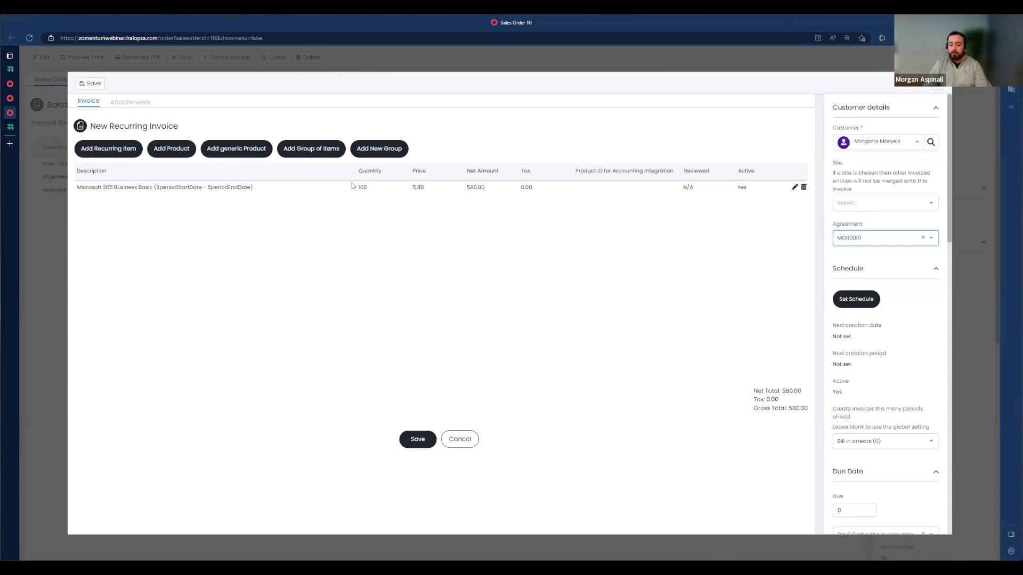
Open the recurring invoice's Microsoft 365 Business Basic line and set its quantity to be calculated from Licence count on creation.
{"action": "left_click", "coordinate": [371, 184]}
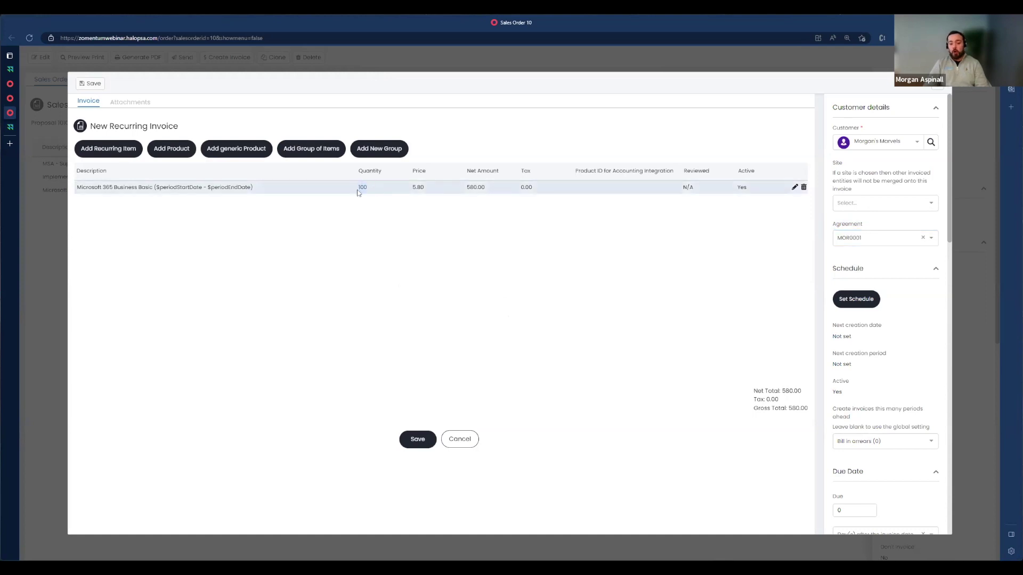
{"action": "double_click", "coordinate": [362, 187]}
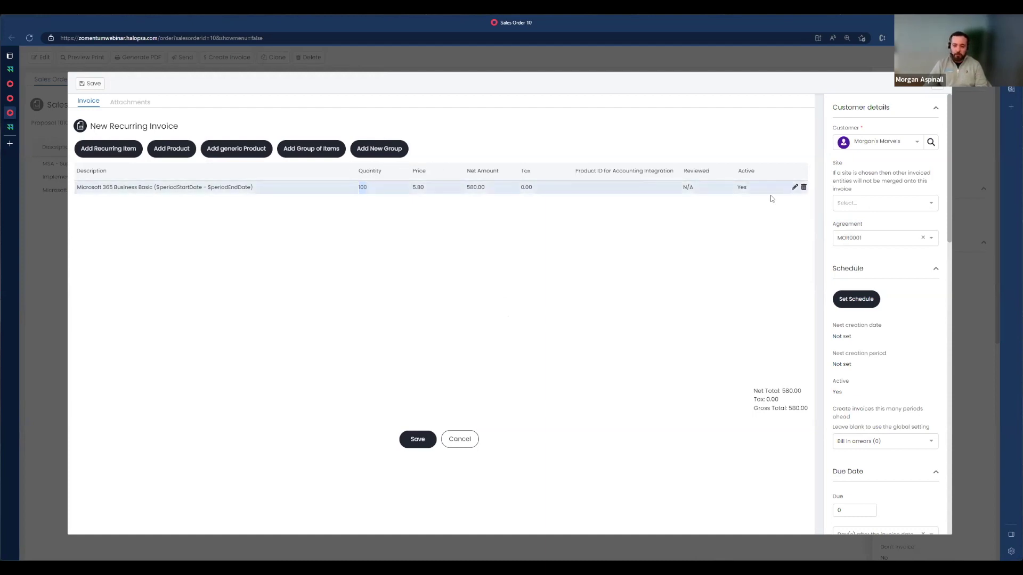
{"action": "left_click", "coordinate": [751, 192]}
{"action": "scroll", "coordinate": [176, 319], "scroll_direction": "down", "scroll_amount": 2}
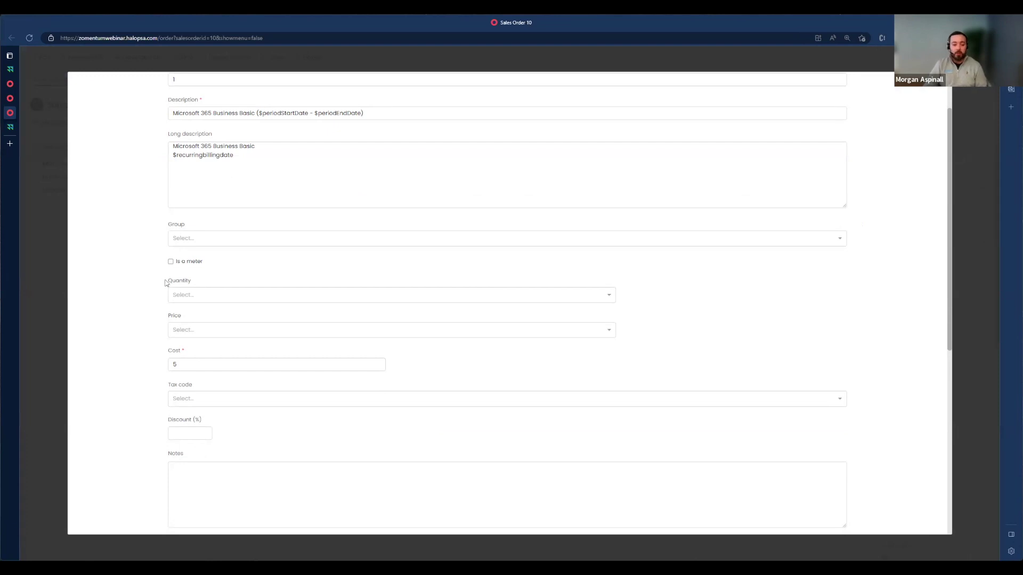
{"action": "left_click_drag", "start_coordinate": [219, 283], "coordinate": [168, 282]}
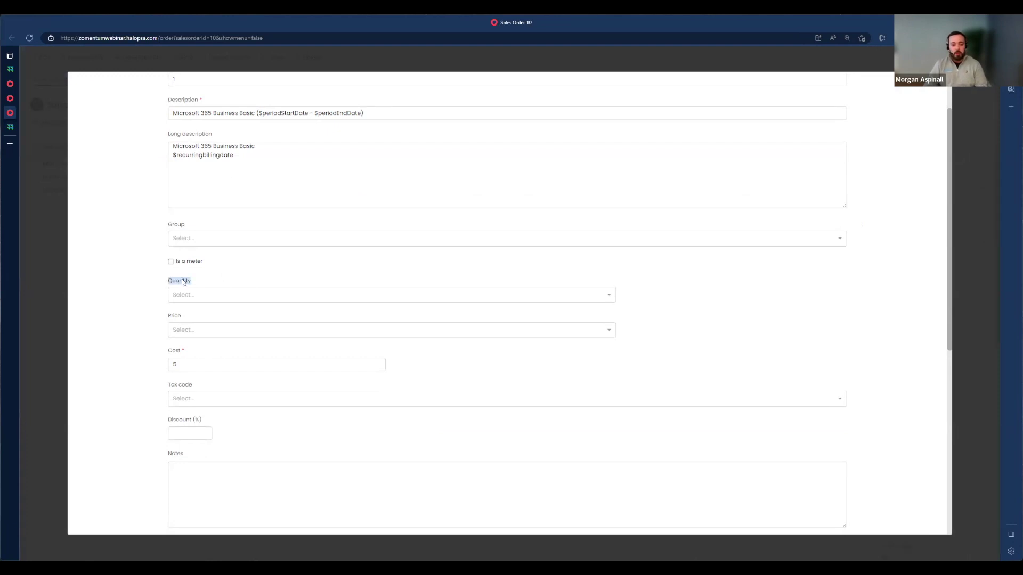
{"action": "left_click", "coordinate": [214, 295]}
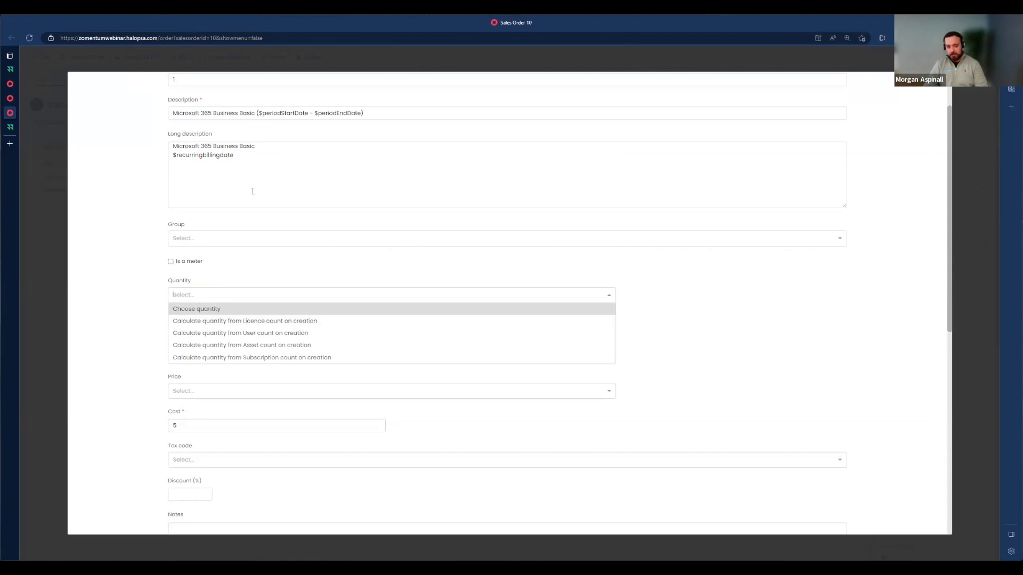
{"action": "left_click", "coordinate": [245, 321]}
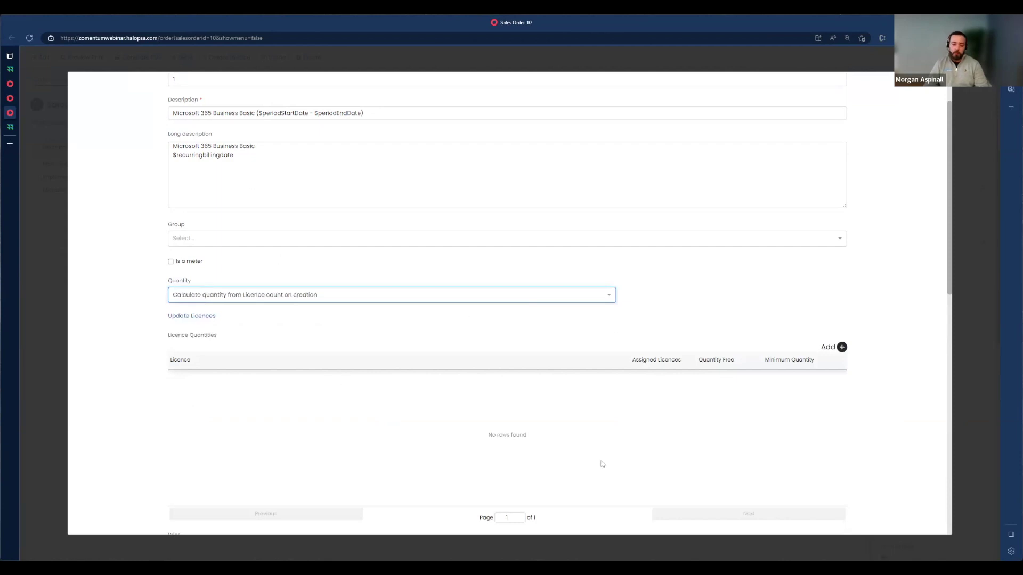
Review the settings for adding a licence quantity without saving one, and look over the line's quantity calculation options.
{"action": "left_click", "coordinate": [843, 352]}
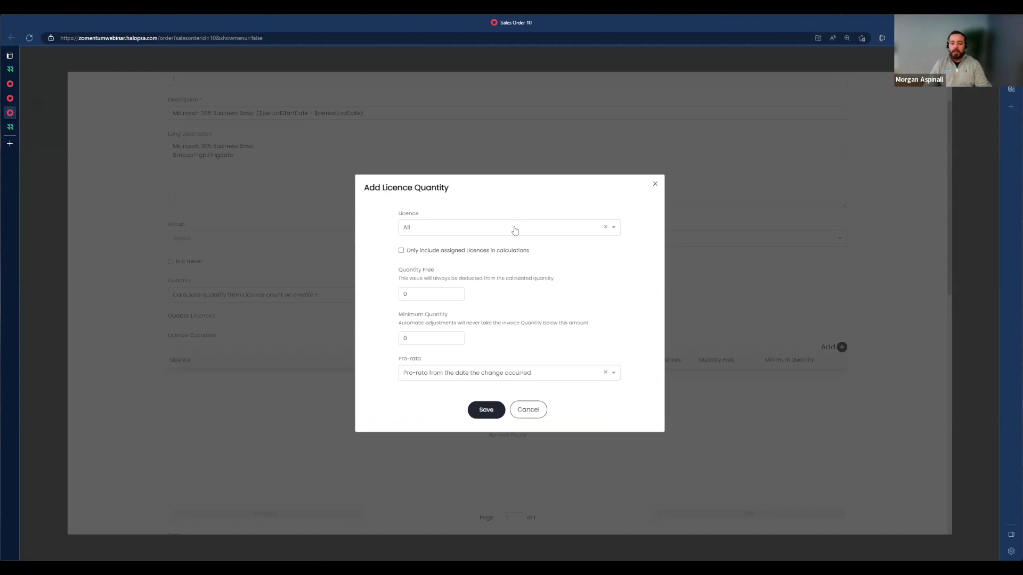
{"action": "left_click", "coordinate": [516, 229]}
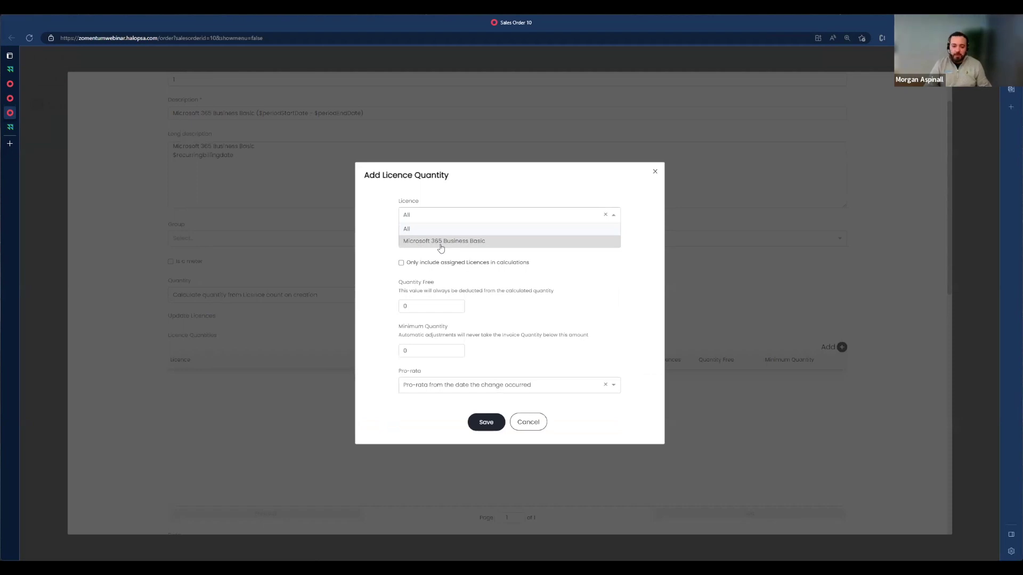
{"action": "left_click", "coordinate": [445, 229]}
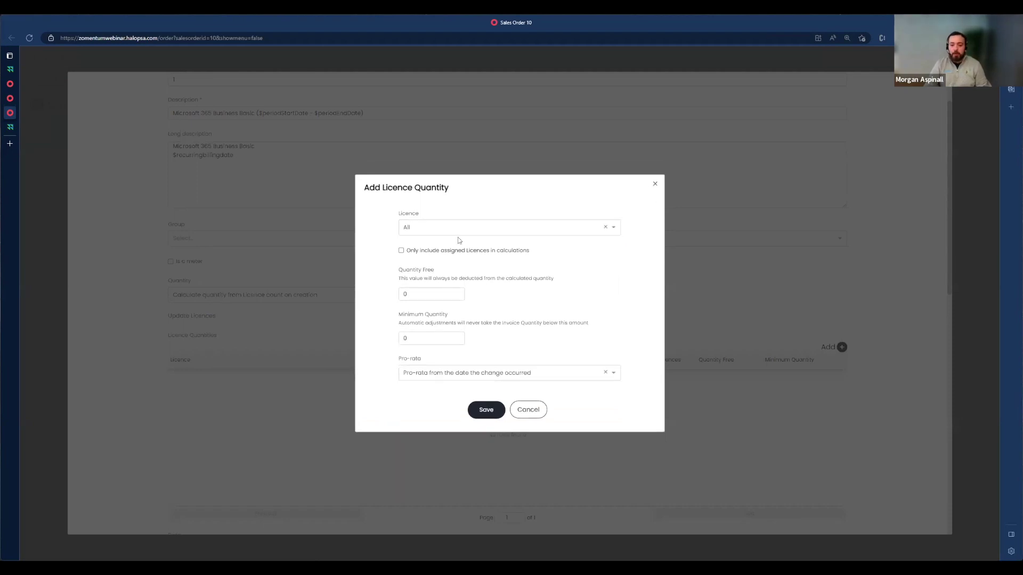
{"action": "key", "text": "Escape"}
{"action": "left_click", "coordinate": [377, 297]}
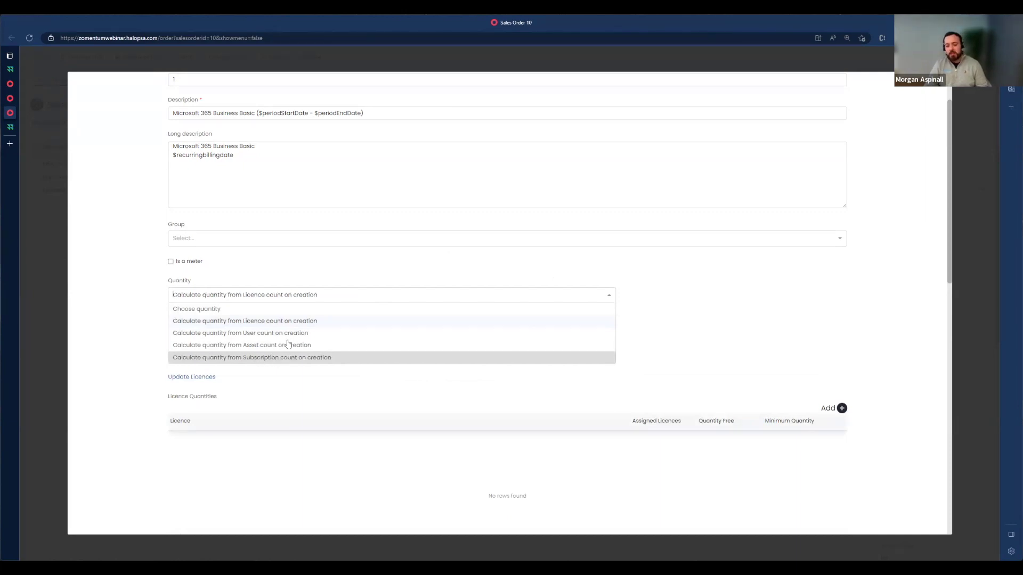
{"action": "left_click", "coordinate": [283, 321]}
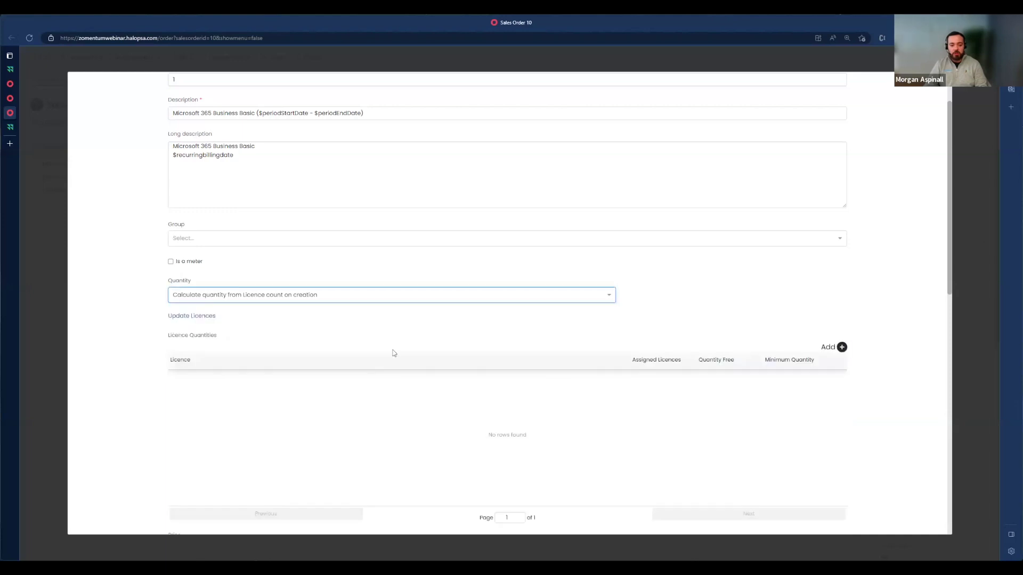
Try calculating the line's quantity from Asset count on creation and review the asset quantity settings without adding one.
{"action": "left_click", "coordinate": [393, 294]}
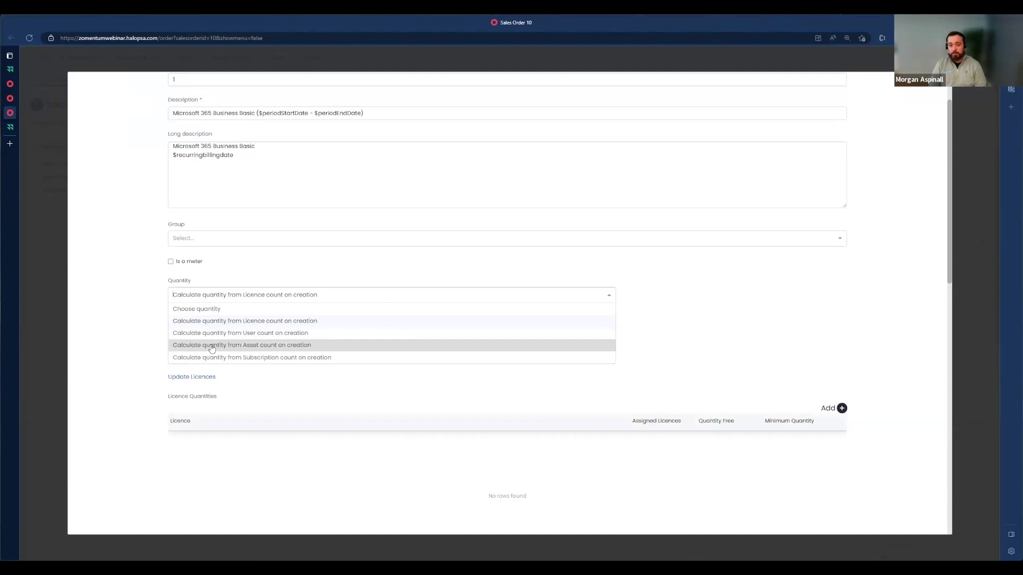
{"action": "left_click", "coordinate": [273, 348]}
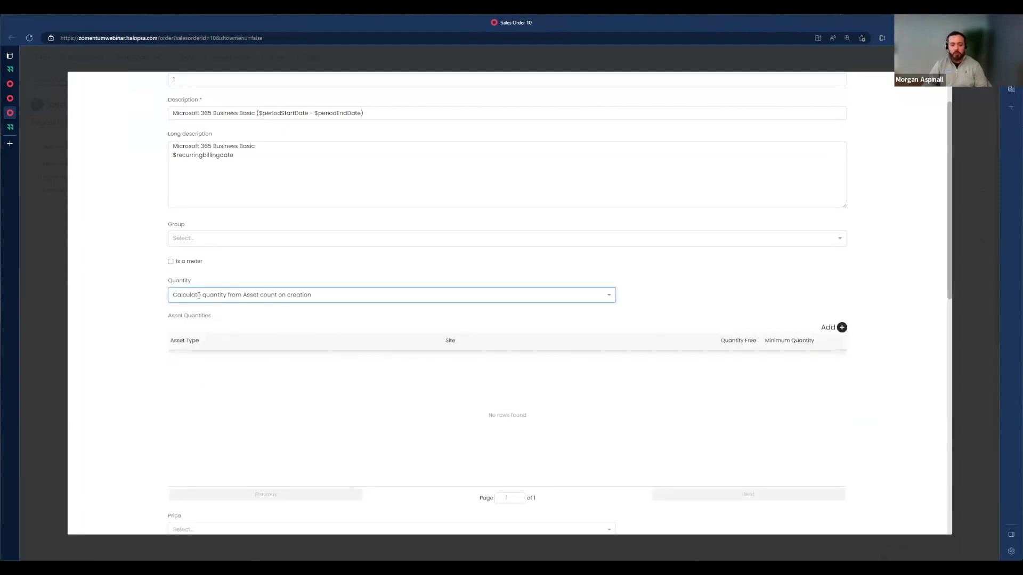
{"action": "left_click", "coordinate": [840, 327]}
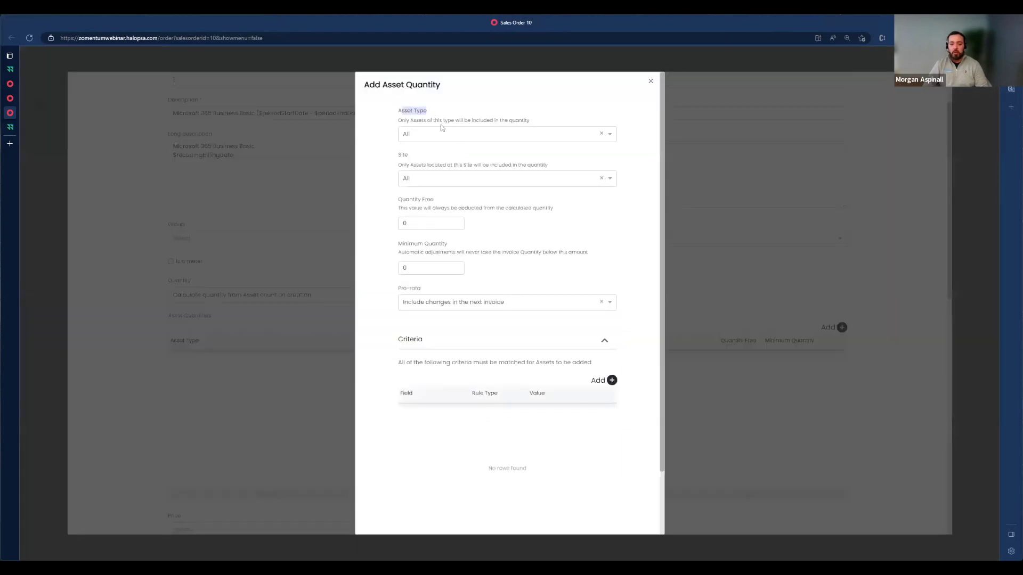
{"action": "left_click", "coordinate": [442, 134]}
{"action": "scroll", "coordinate": [431, 210], "scroll_direction": "down", "scroll_amount": 2}
{"action": "left_click", "coordinate": [431, 210]}
{"action": "left_click", "coordinate": [650, 80]}
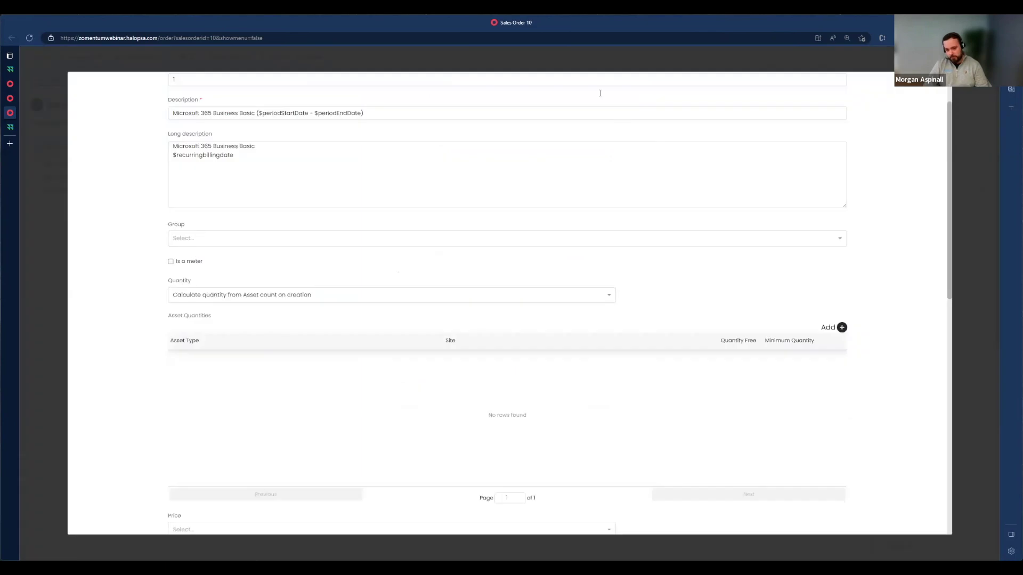
Calculate the quantity from Licence count on creation and add the Microsoft 365 Business Basic licence, pro-rata from the date the change occurred.
{"action": "left_click", "coordinate": [397, 296]}
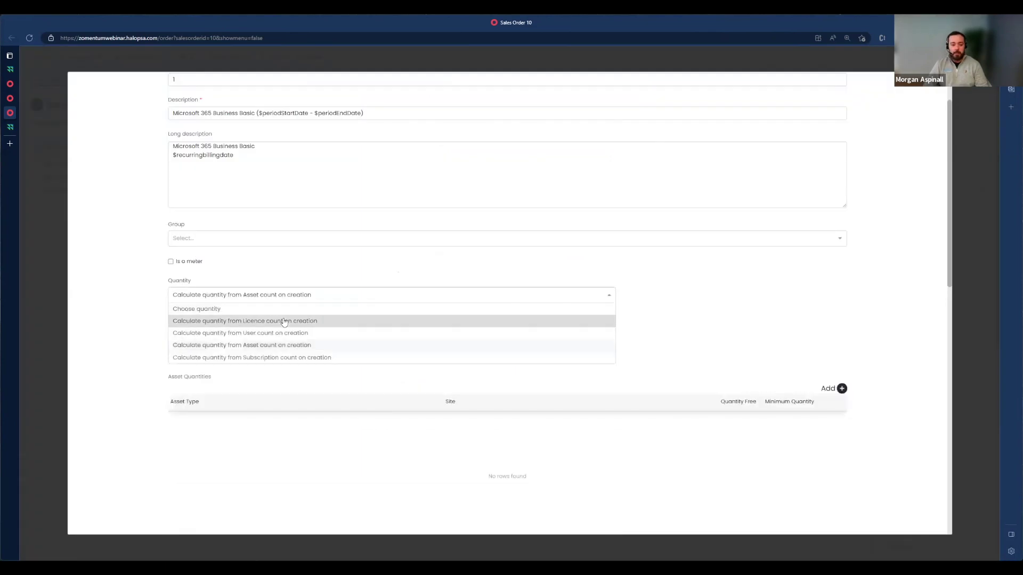
{"action": "left_click_drag", "start_coordinate": [172, 113], "coordinate": [308, 114]}
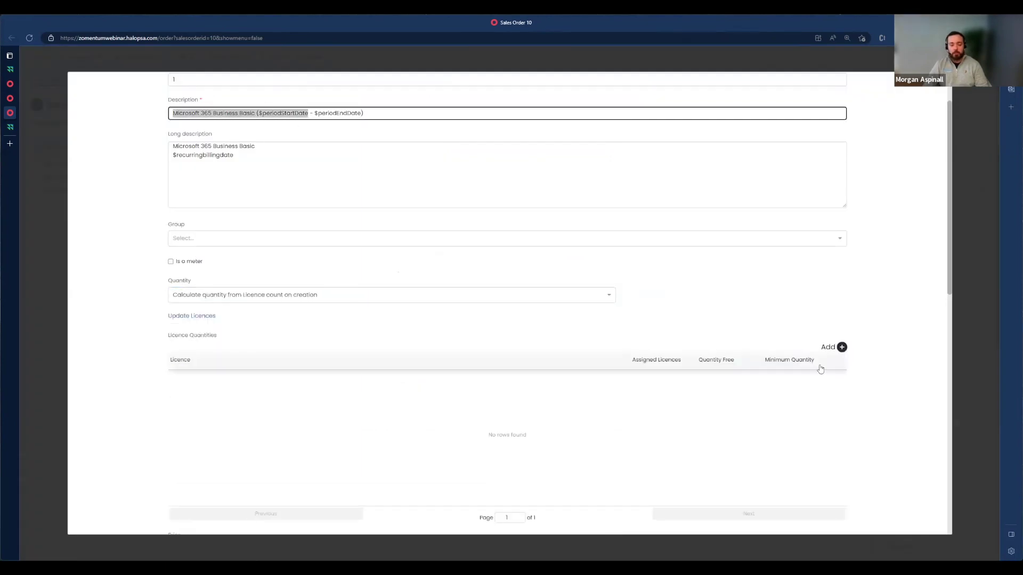
{"action": "left_click", "coordinate": [842, 347]}
{"action": "left_click", "coordinate": [453, 229]}
{"action": "left_click", "coordinate": [432, 241]}
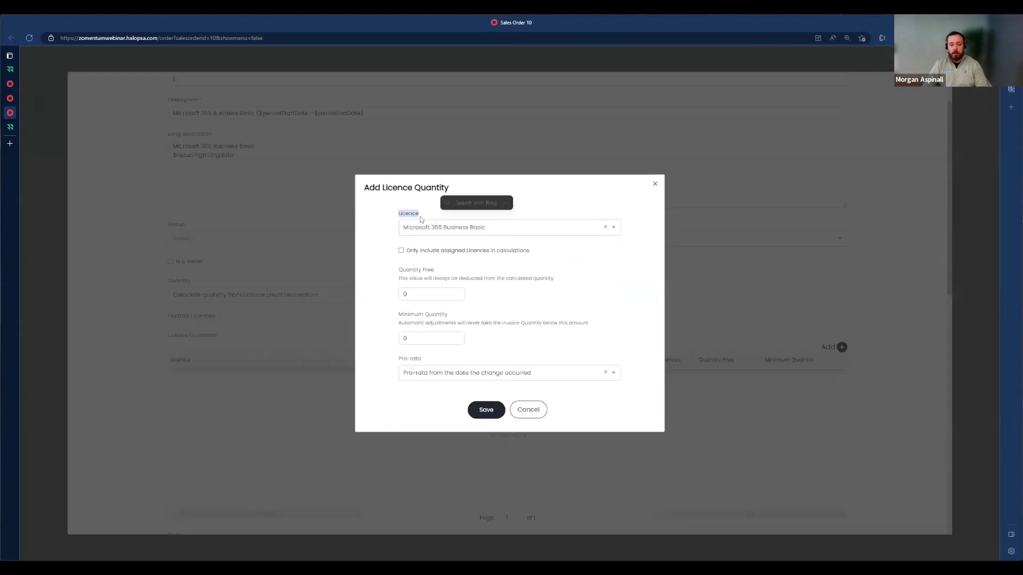
{"action": "left_click_drag", "start_coordinate": [395, 364], "coordinate": [484, 375]}
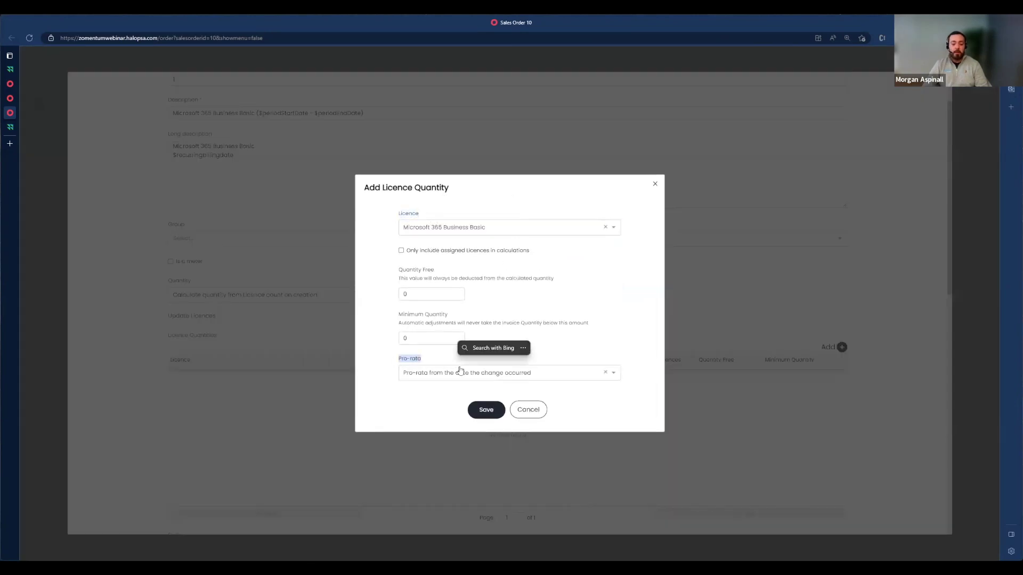
{"action": "left_click", "coordinate": [484, 375]}
{"action": "left_click", "coordinate": [428, 327]}
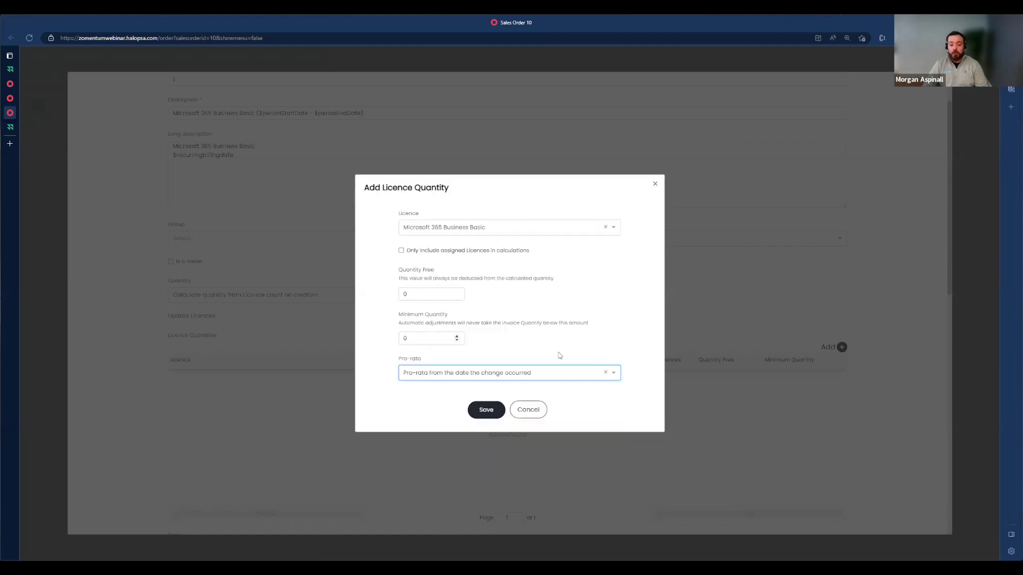
{"action": "left_click", "coordinate": [486, 410]}
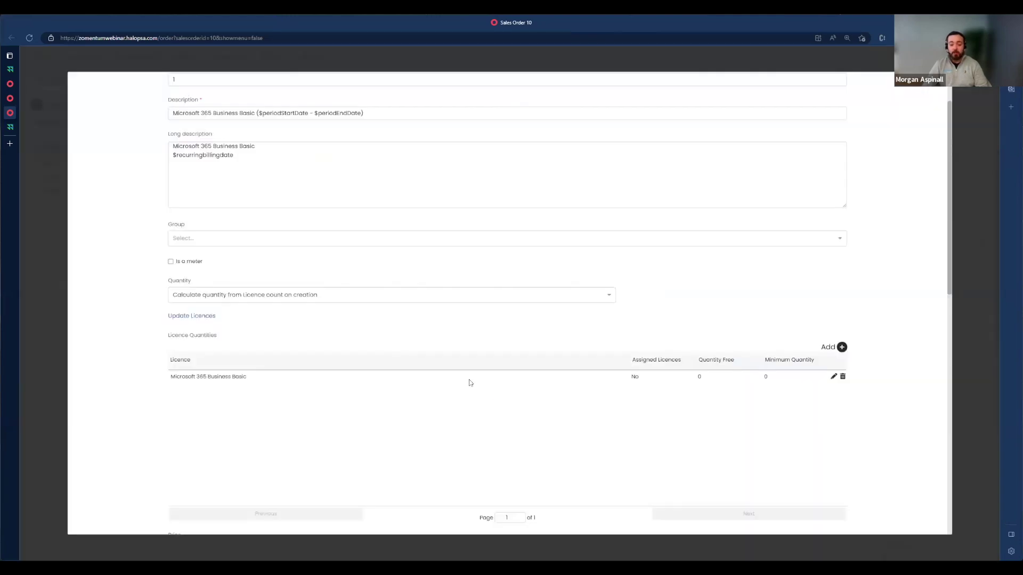
Save the Microsoft 365 Business Basic line and the recurring invoice, keeping the invoice without a schedule.
{"action": "scroll", "coordinate": [426, 483], "scroll_direction": "down", "scroll_amount": 10}
{"action": "left_click", "coordinate": [487, 513]}
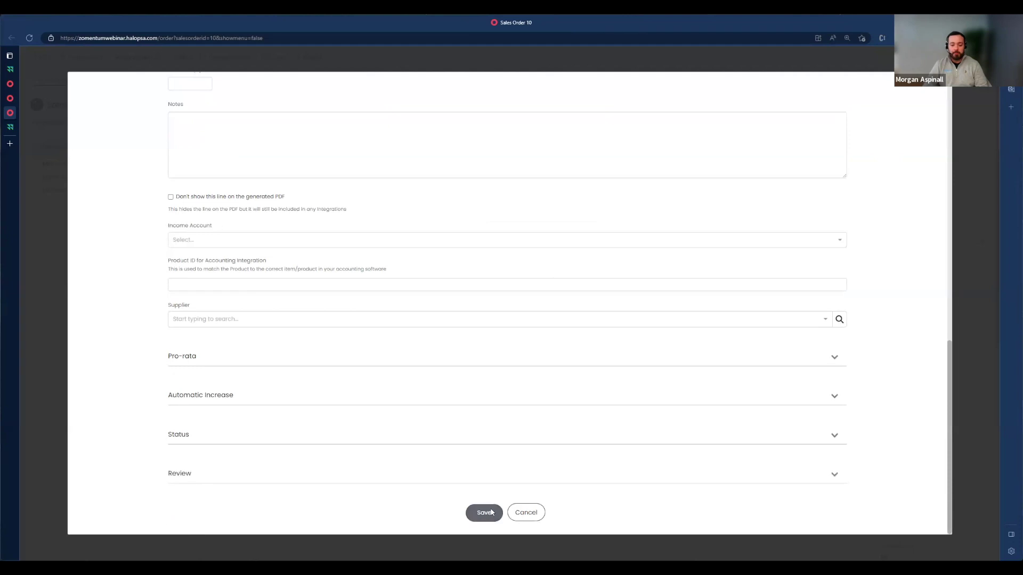
{"action": "left_click", "coordinate": [426, 438]}
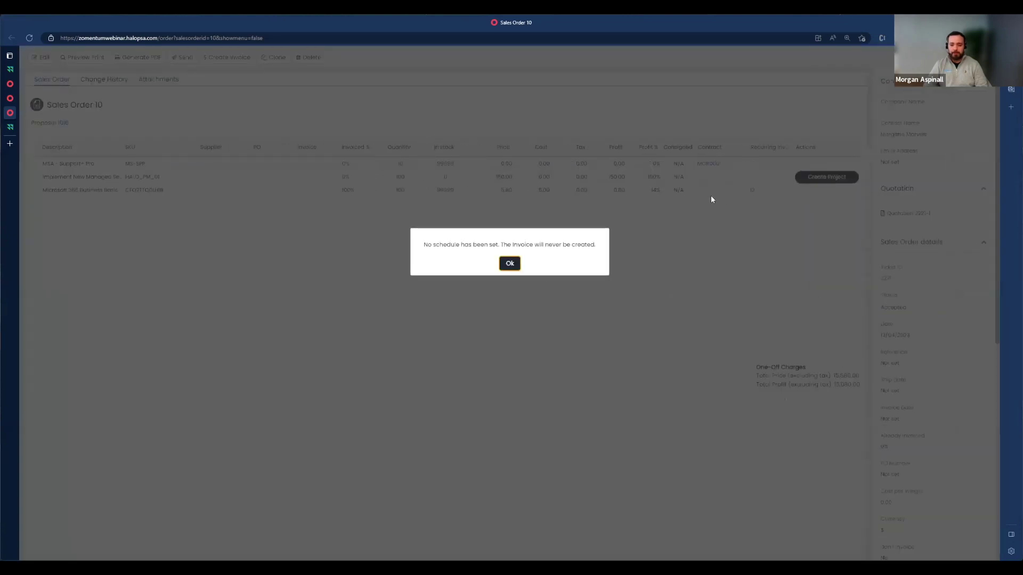
{"action": "left_click_drag", "start_coordinate": [425, 244], "coordinate": [592, 257]}
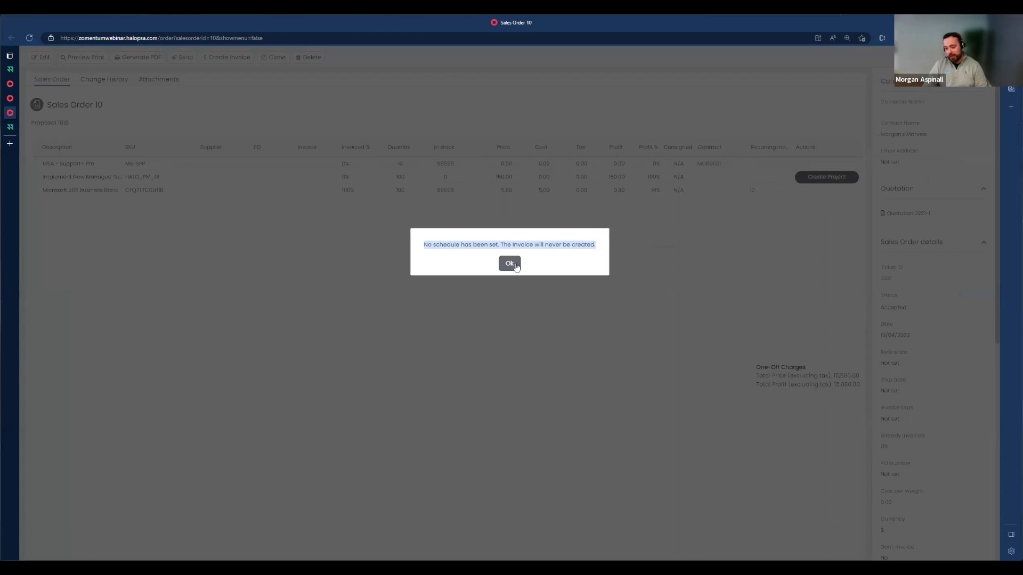
{"action": "left_click", "coordinate": [513, 264]}
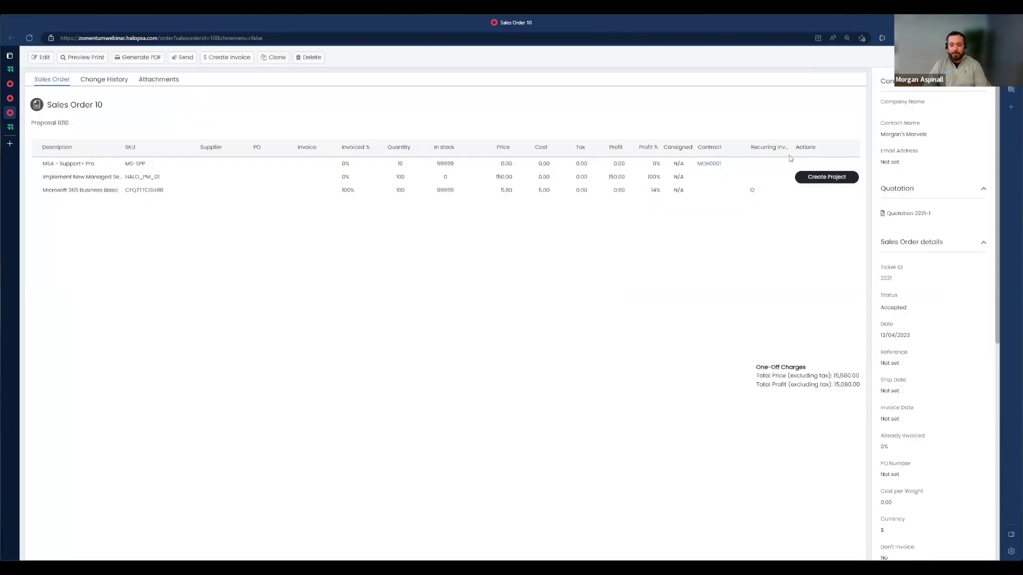
Create a project from the sales order's Implement New Managed Services line and open it together with its parent opportunity.
{"action": "left_click", "coordinate": [809, 179]}
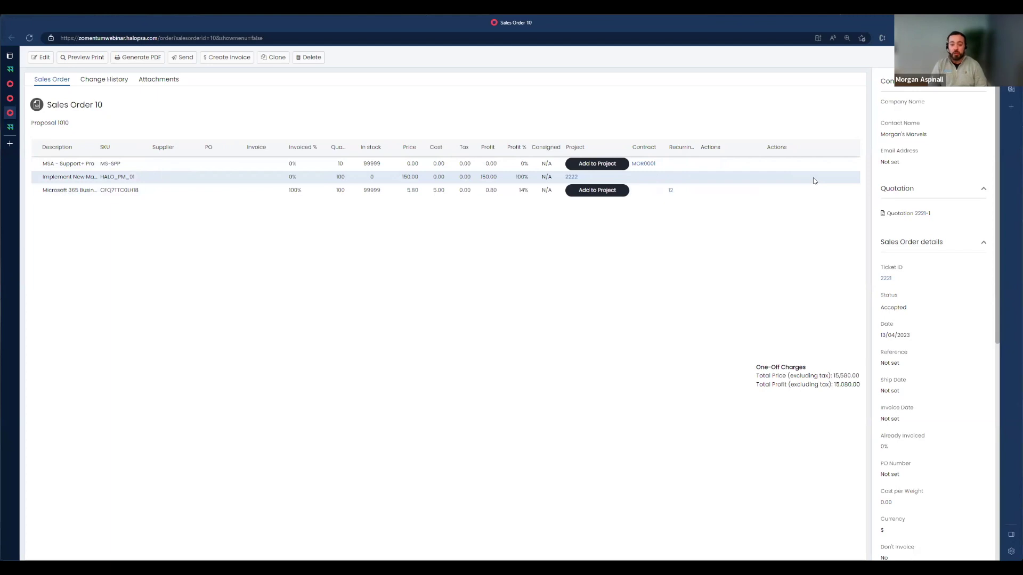
{"action": "left_click", "coordinate": [573, 177]}
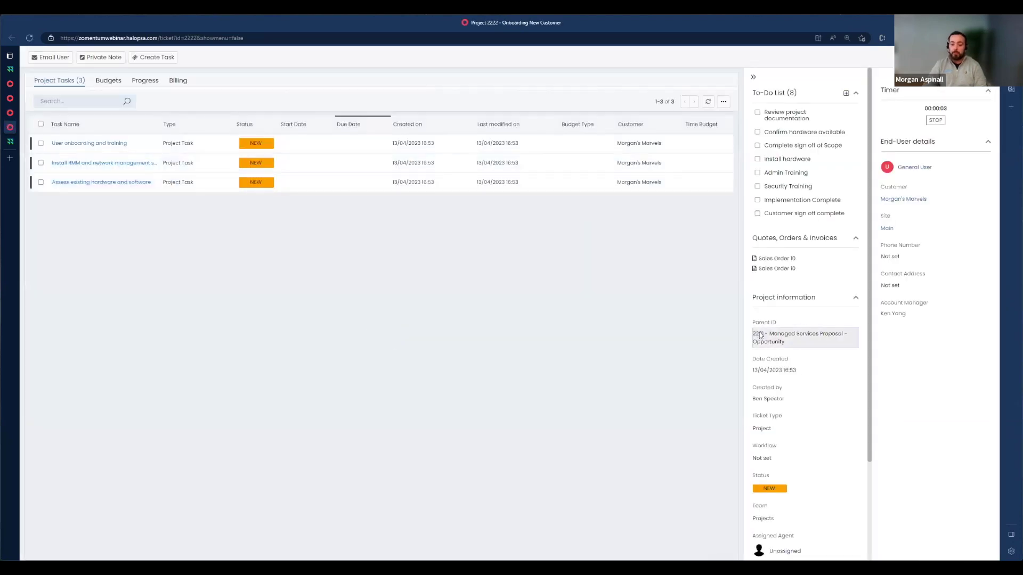
{"action": "left_click", "coordinate": [760, 335]}
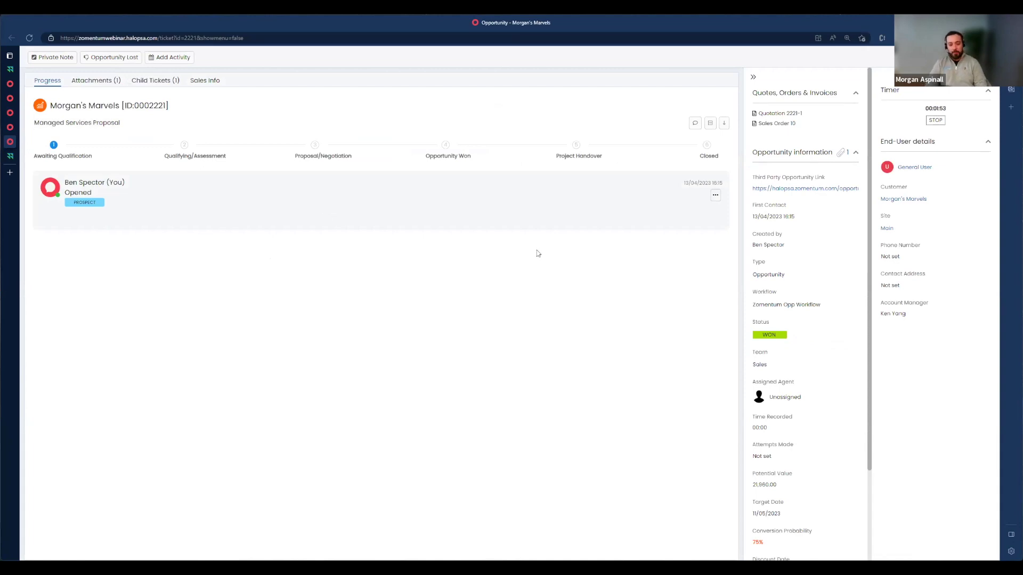
Return to the onboarding project and reload its page with the address parameter showmenu set to true.
{"action": "mouse_move", "coordinate": [12, 128]}
{"action": "left_click", "coordinate": [13, 114]}
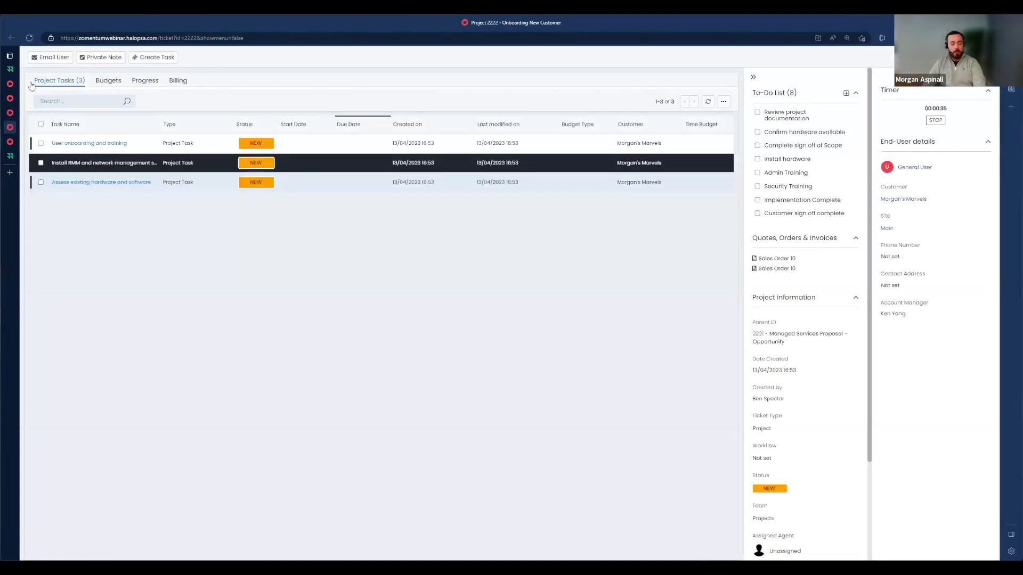
{"action": "double_click", "coordinate": [234, 38]}
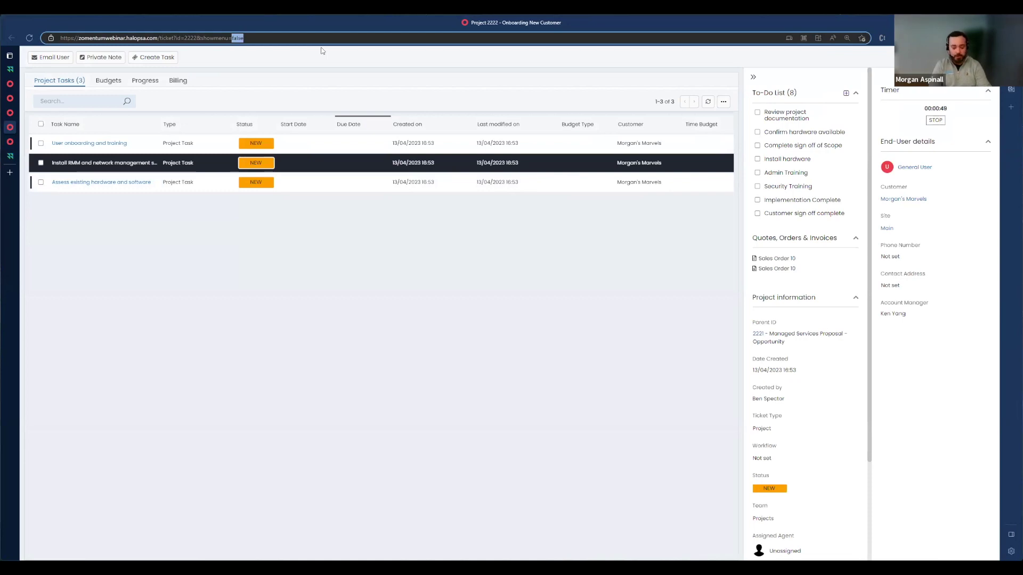
{"action": "type", "text": "t"}
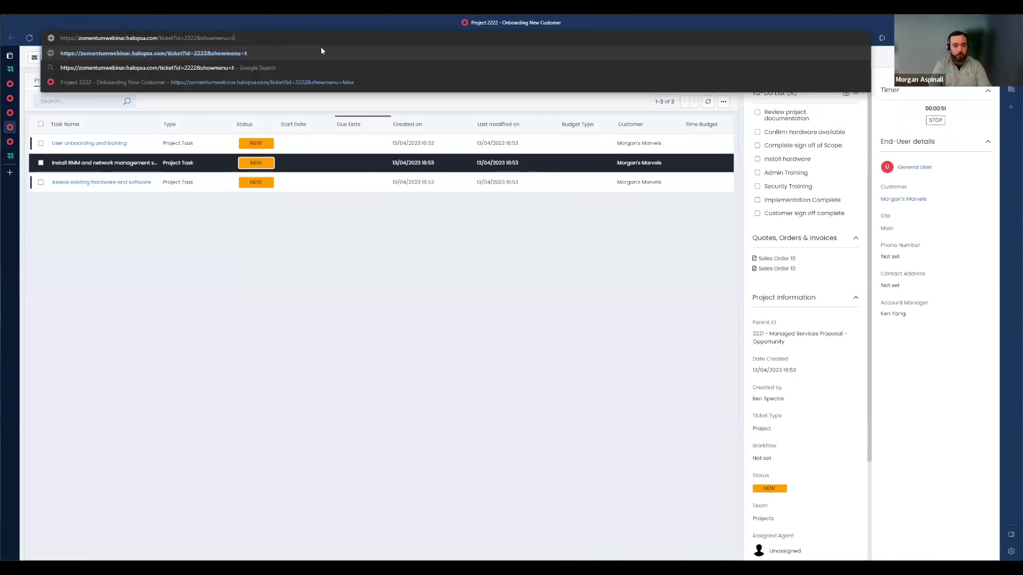
{"action": "type", "text": "rue"}
{"action": "key", "text": "Return"}
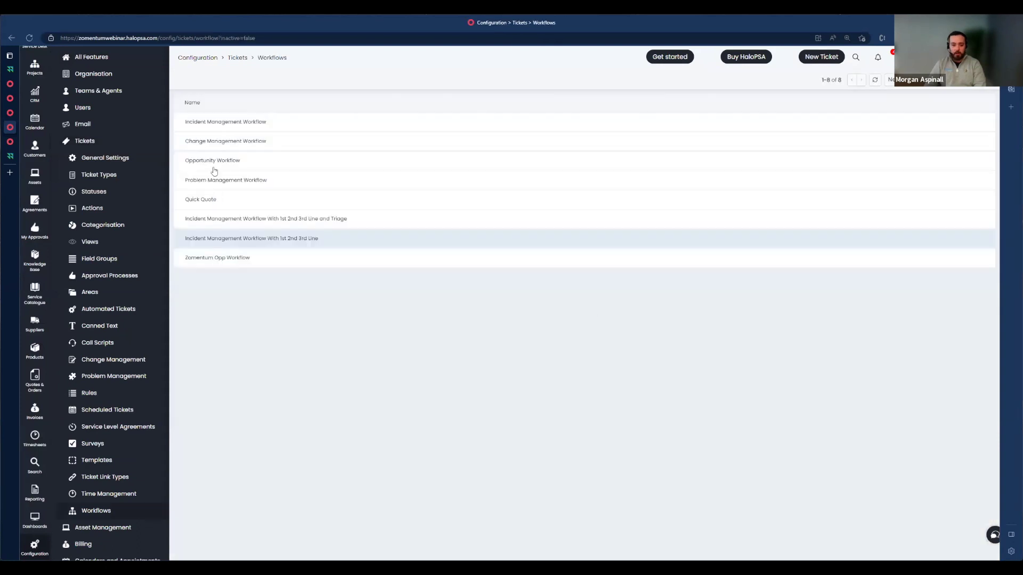
Open the Zomentum Opp Workflow from the ticket workflow configuration and put it into edit mode.
{"action": "left_click", "coordinate": [220, 257]}
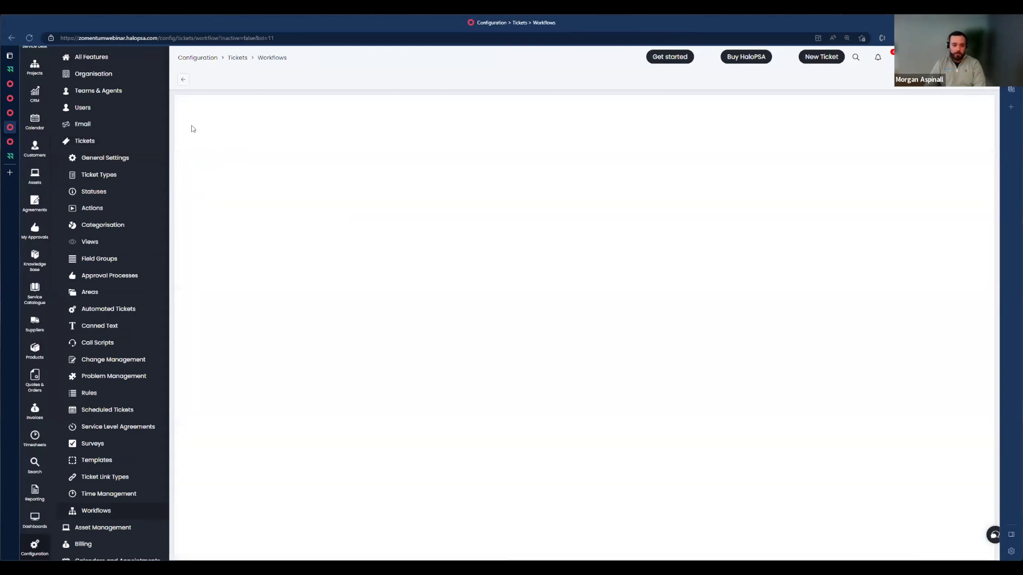
{"action": "left_click", "coordinate": [183, 80]}
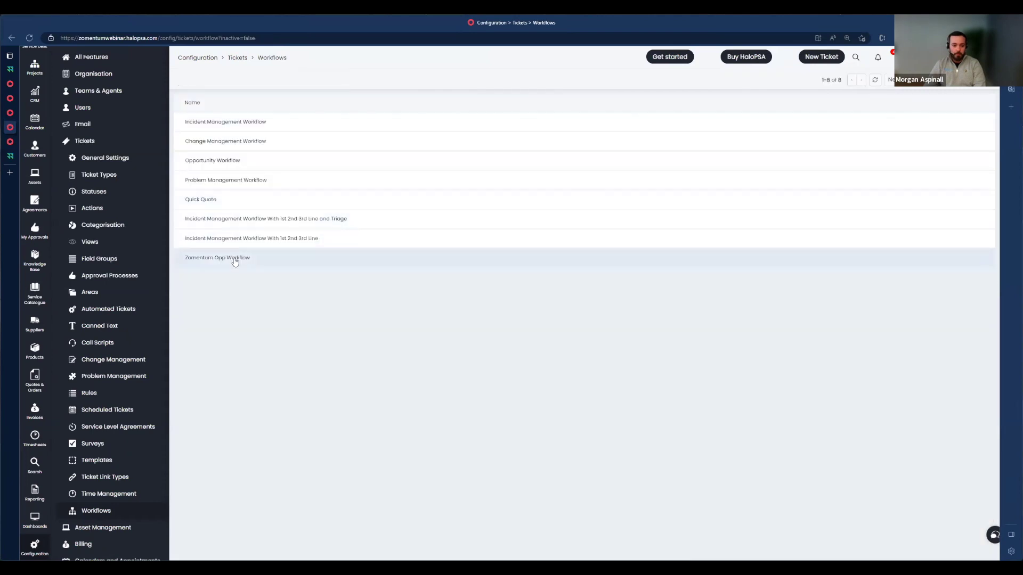
{"action": "left_click", "coordinate": [237, 259]}
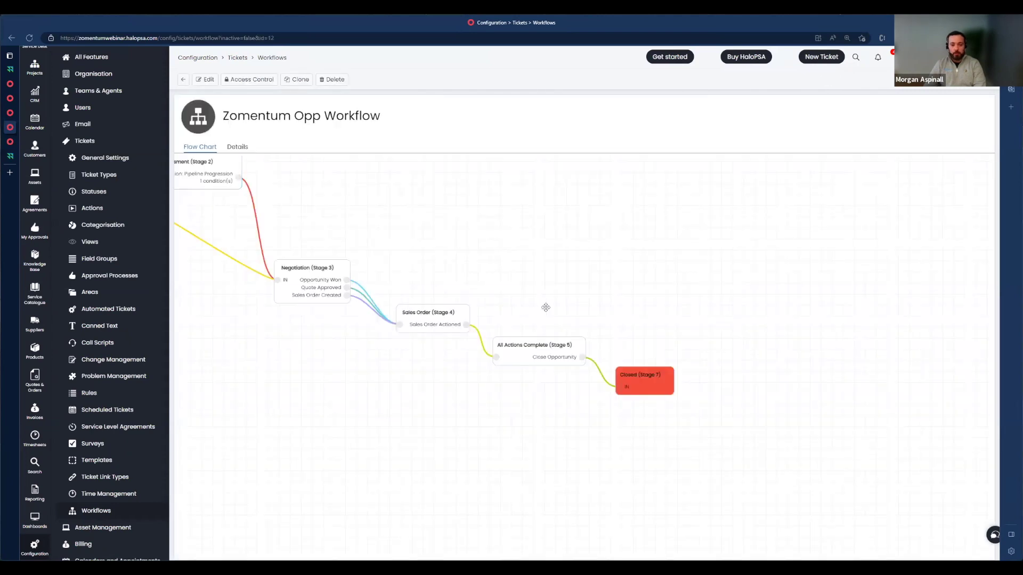
{"action": "left_click", "coordinate": [206, 79]}
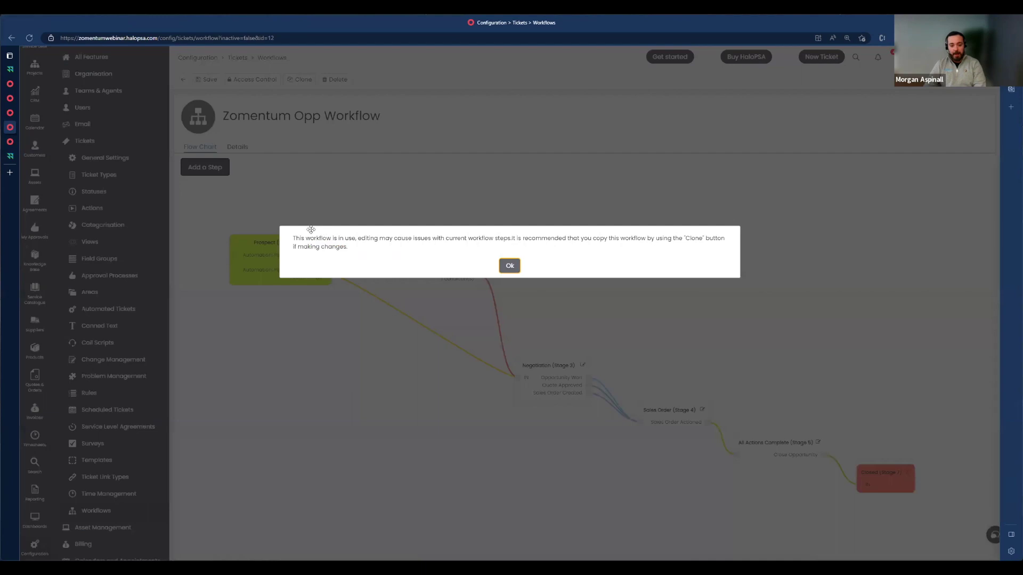
{"action": "key", "text": "Return"}
Examine the criteria and workflow move of the Prospect step's Pipeline Progression automation, without saving any change.
{"action": "left_click", "coordinate": [325, 244]}
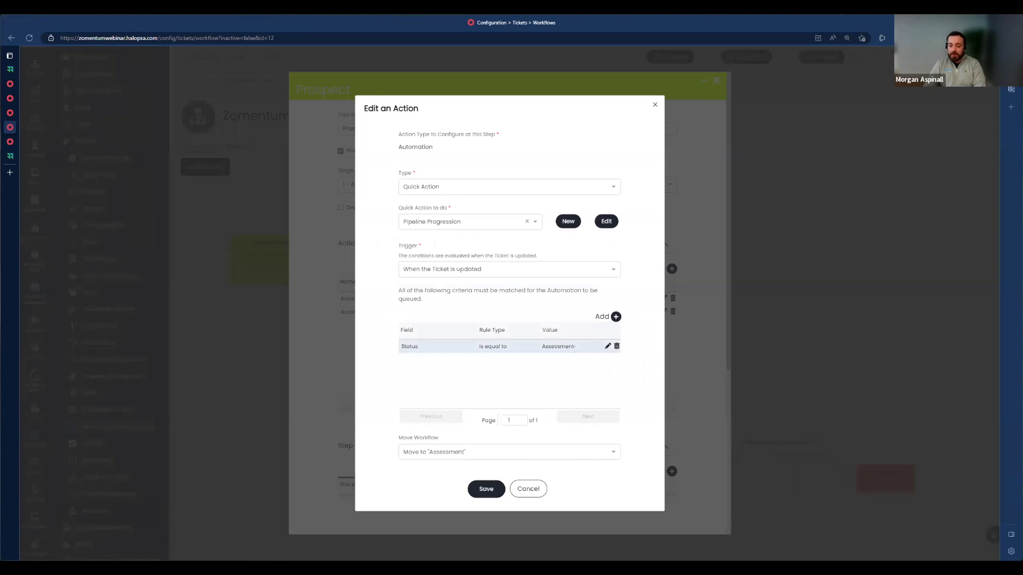
{"action": "left_click", "coordinate": [545, 354]}
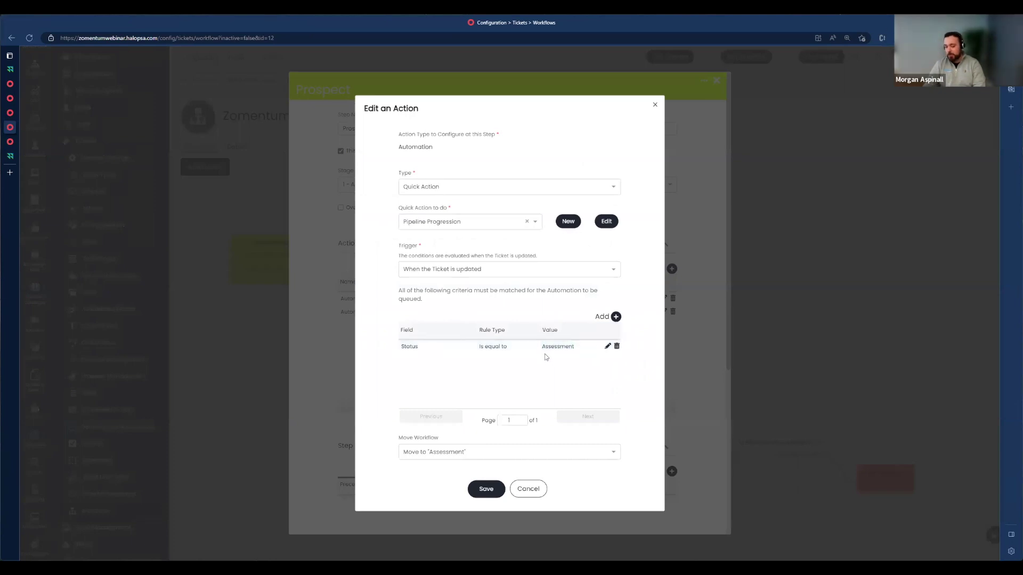
{"action": "left_click_drag", "start_coordinate": [578, 349], "coordinate": [580, 350]}
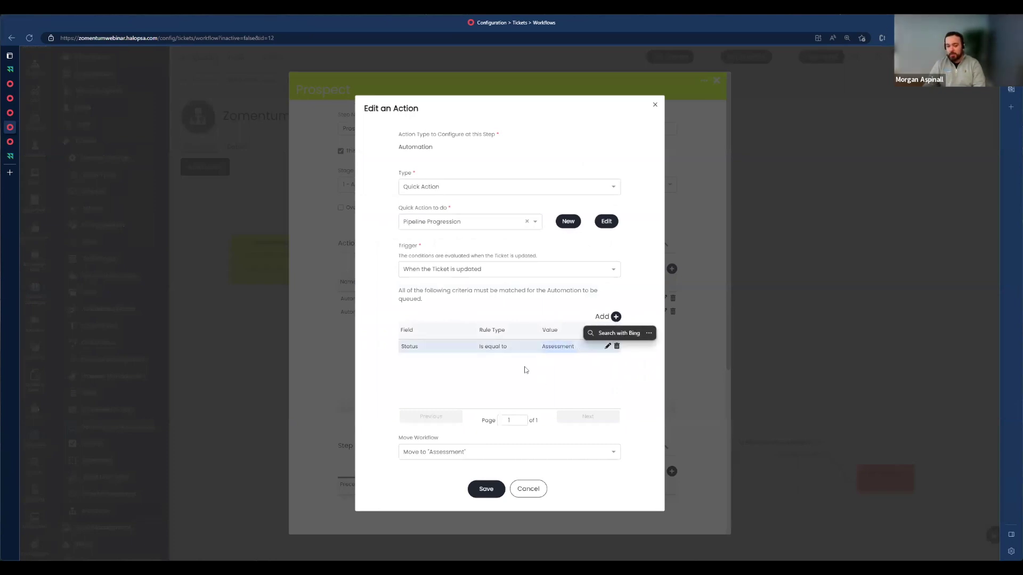
{"action": "left_click_drag", "start_coordinate": [399, 440], "coordinate": [445, 443]}
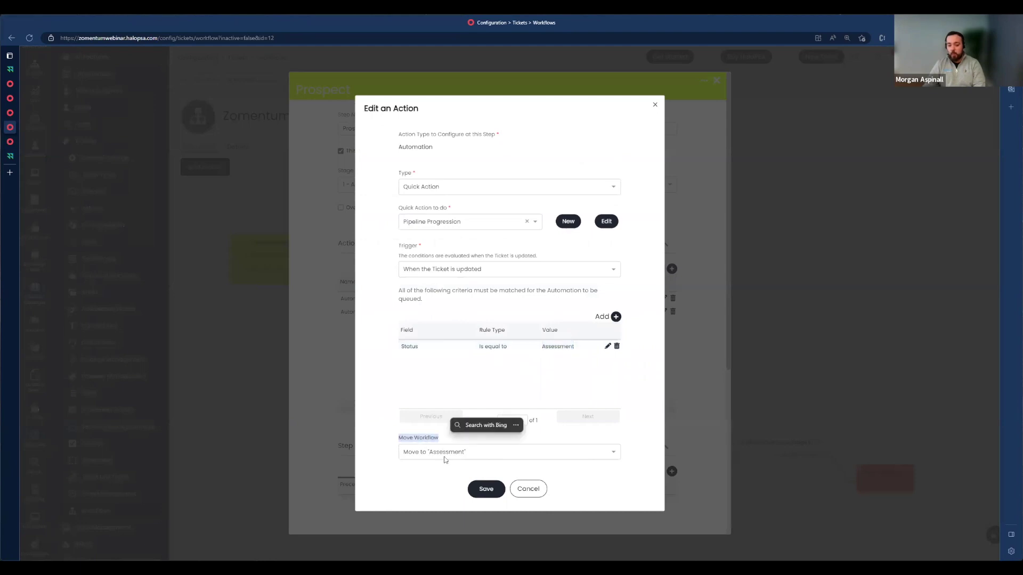
{"action": "left_click", "coordinate": [528, 489]}
{"action": "left_click", "coordinate": [717, 82]}
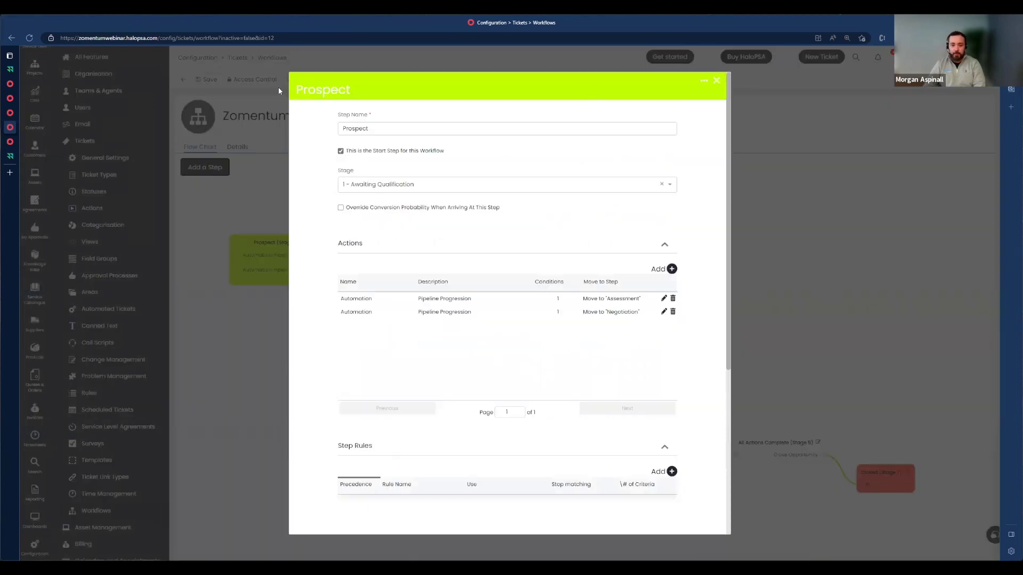
Go to the unassigned CRM opportunities and open Dora Cakes' Architecture Software Renewal opportunity.
{"action": "left_click", "coordinate": [10, 113]}
{"action": "left_click", "coordinate": [9, 99]}
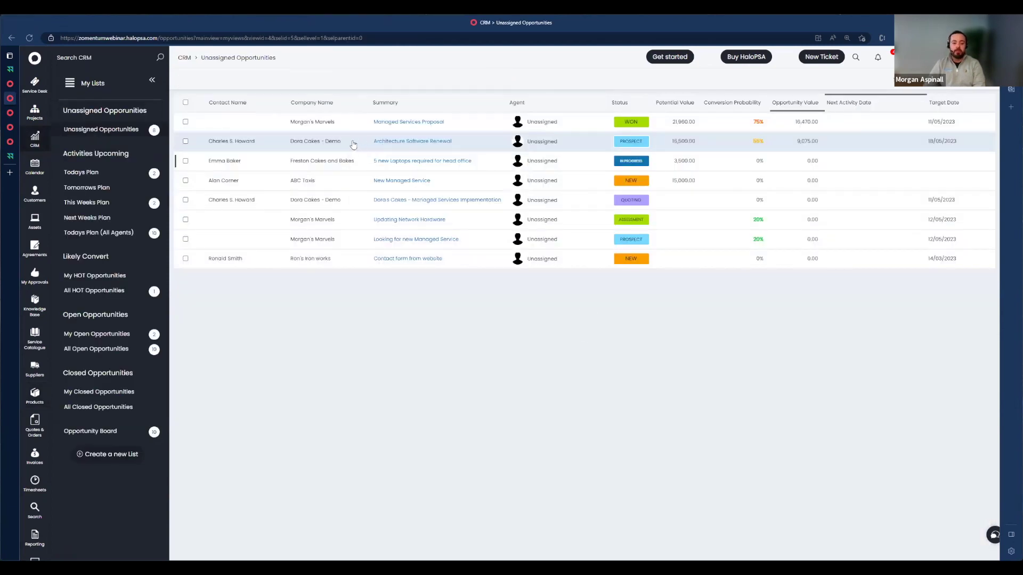
{"action": "left_click", "coordinate": [352, 141]}
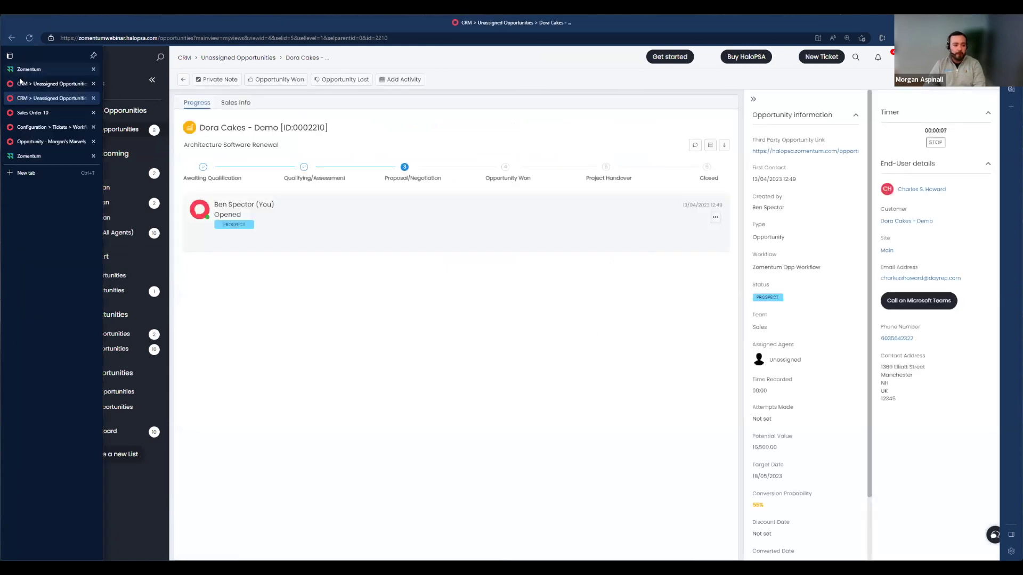
Switch to Zomentum and set the Architecture Software Renewal opportunity's stage to Assessment.
{"action": "left_click", "coordinate": [21, 69]}
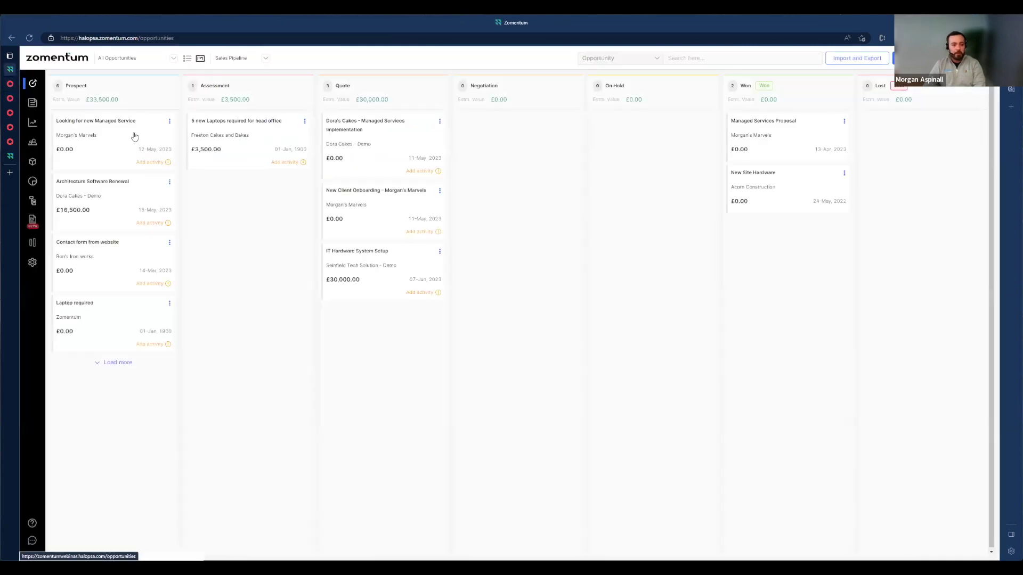
{"action": "left_click", "coordinate": [113, 194]}
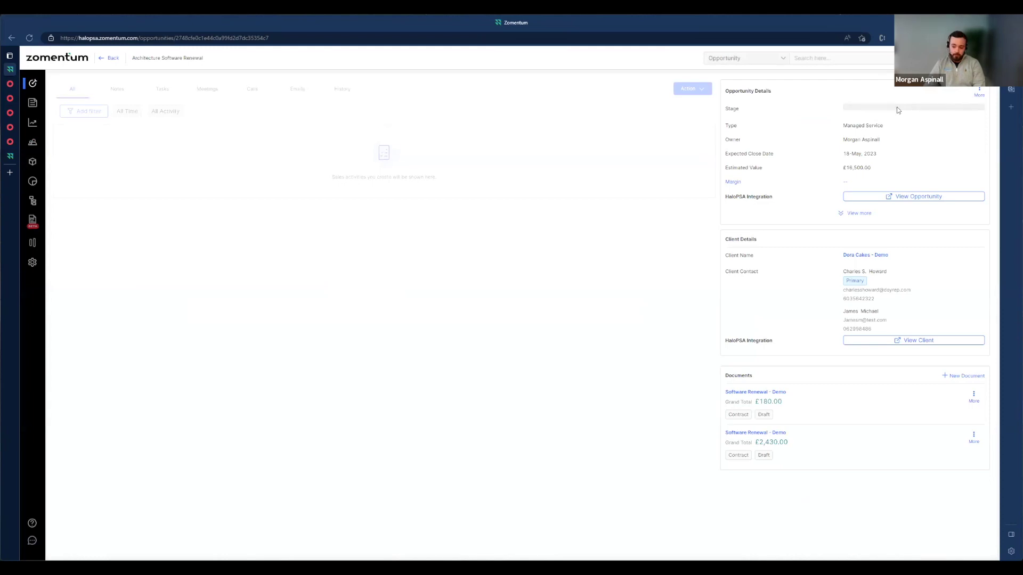
{"action": "left_click", "coordinate": [898, 111]}
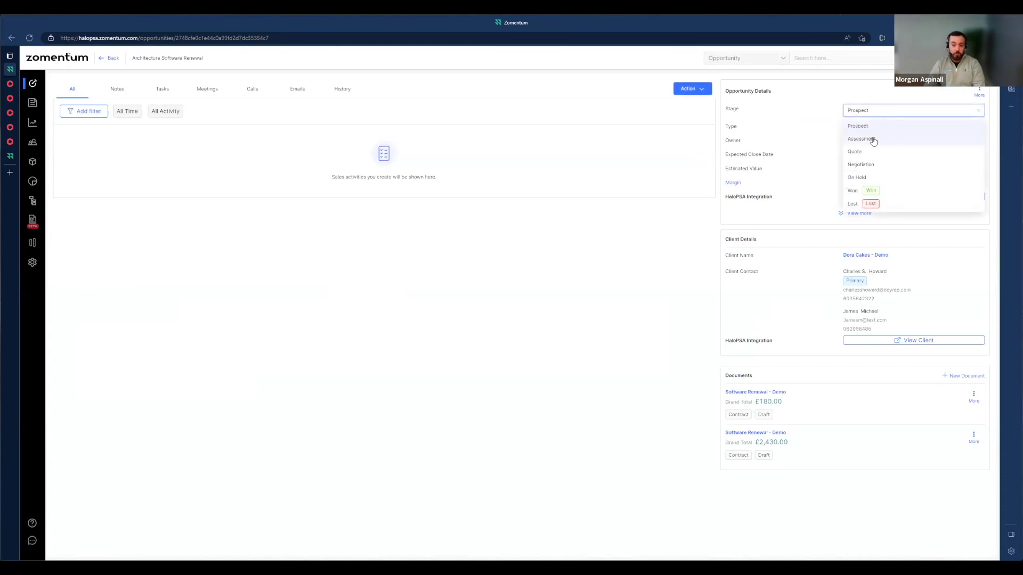
{"action": "left_click", "coordinate": [608, 299]}
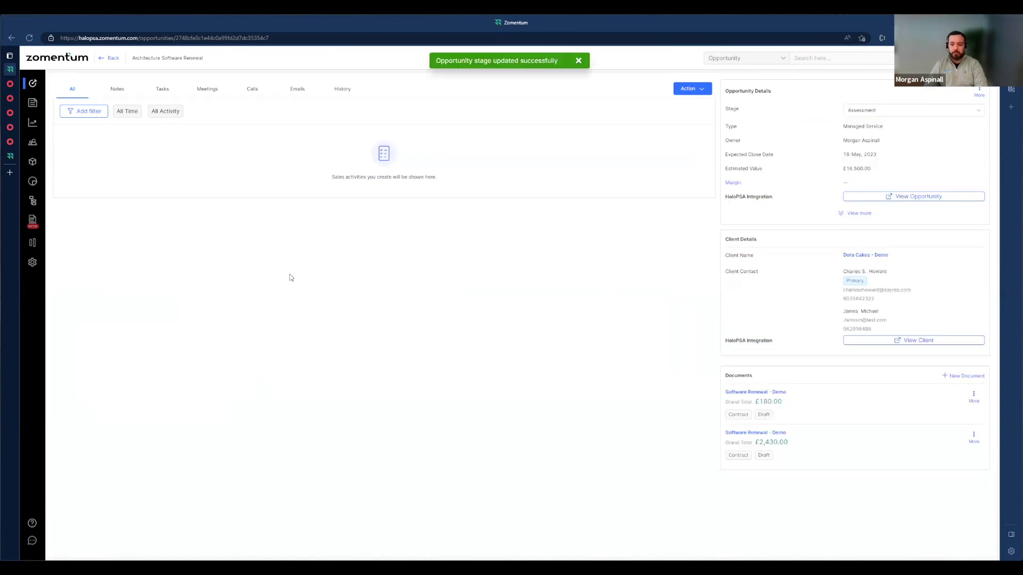
Switch back to HaloPSA and check the Architecture Software Renewal opportunity's status, pipeline stage and full action history, reloading the page.
{"action": "left_click", "coordinate": [12, 84]}
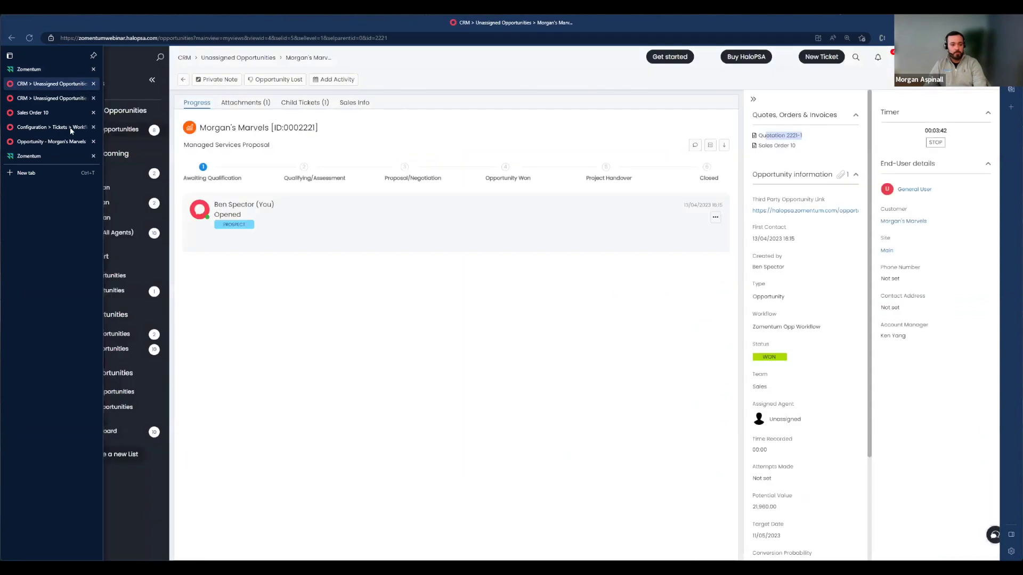
{"action": "left_click", "coordinate": [50, 98]}
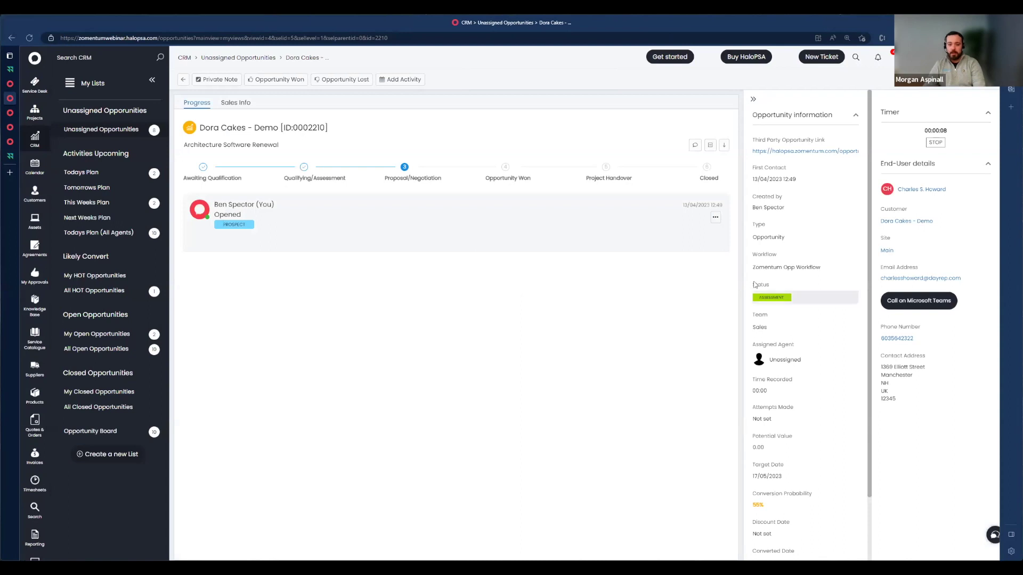
{"action": "left_click_drag", "start_coordinate": [767, 287], "coordinate": [771, 286]}
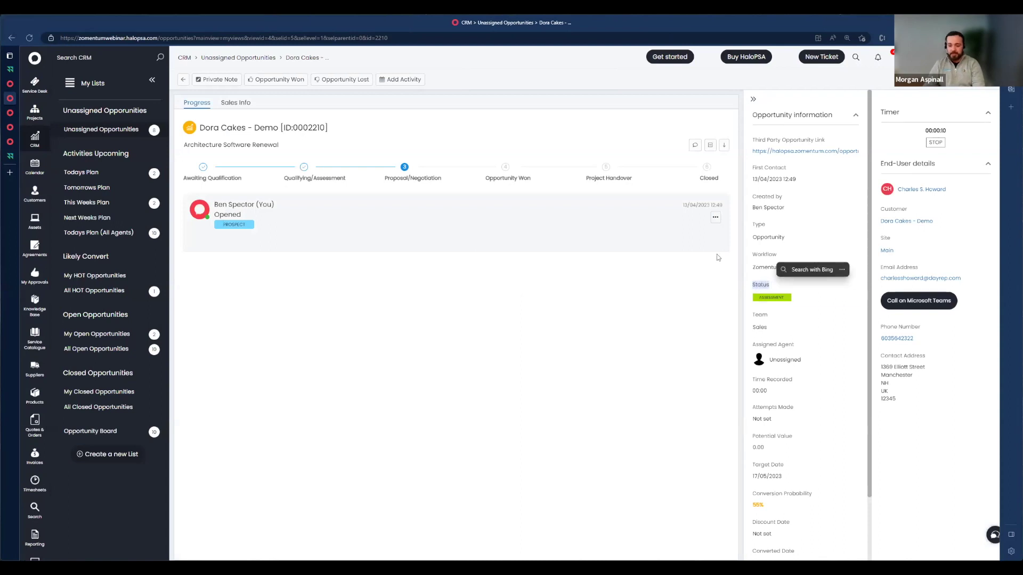
{"action": "left_click", "coordinate": [695, 145]}
{"action": "left_click", "coordinate": [666, 168]}
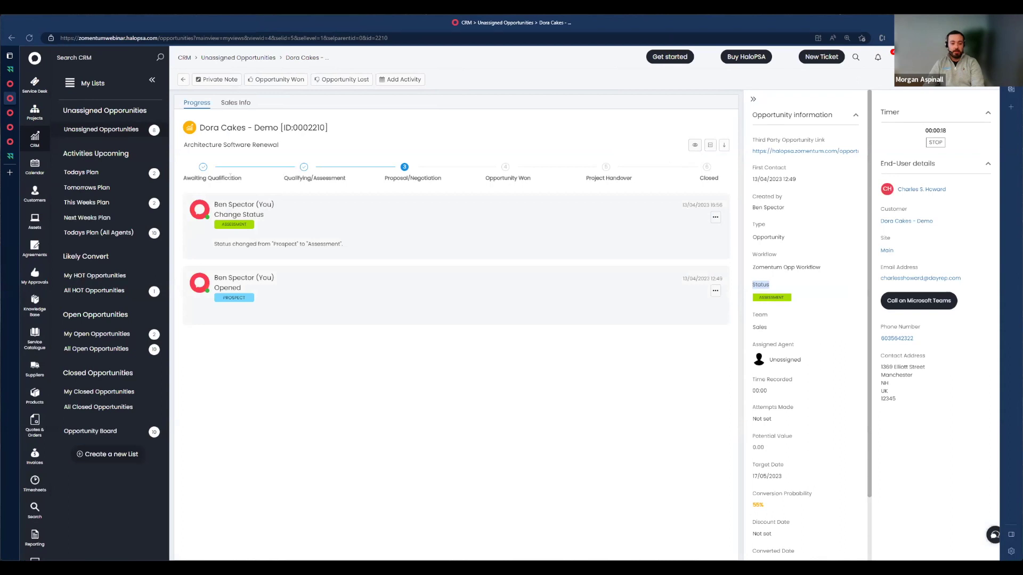
{"action": "left_click_drag", "start_coordinate": [385, 177], "coordinate": [441, 179]}
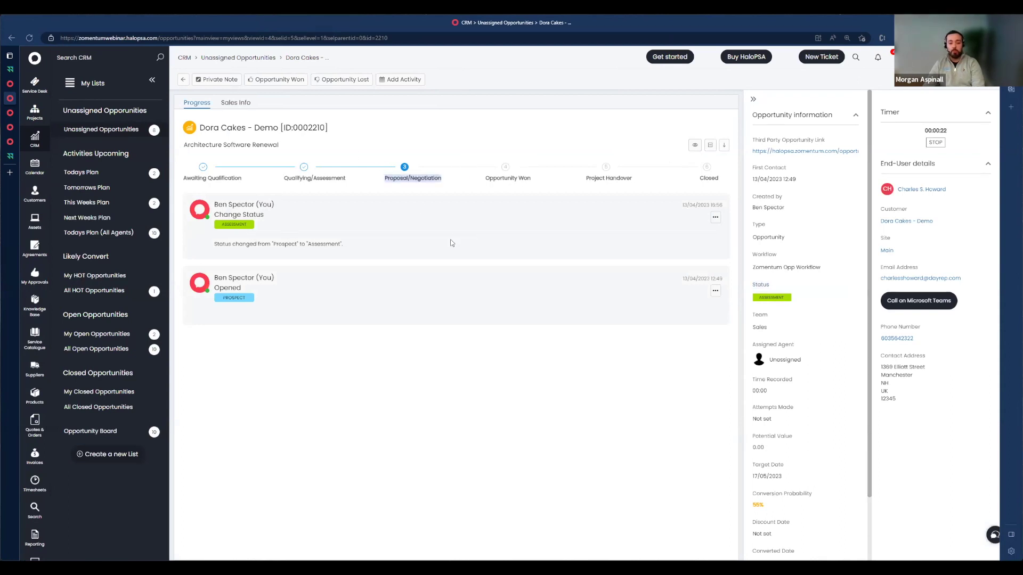
{"action": "key", "text": "F5"}
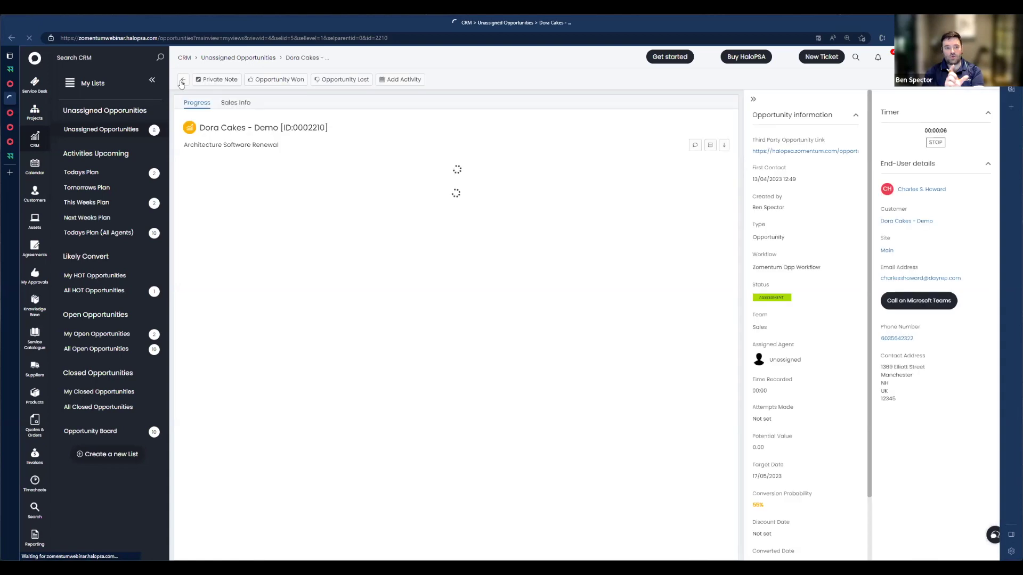
Return to the unassigned opportunities and review the full action histories of Morgan's Marvels' Updating Network Hardware and Managed Services Proposal opportunities.
{"action": "left_click", "coordinate": [184, 80]}
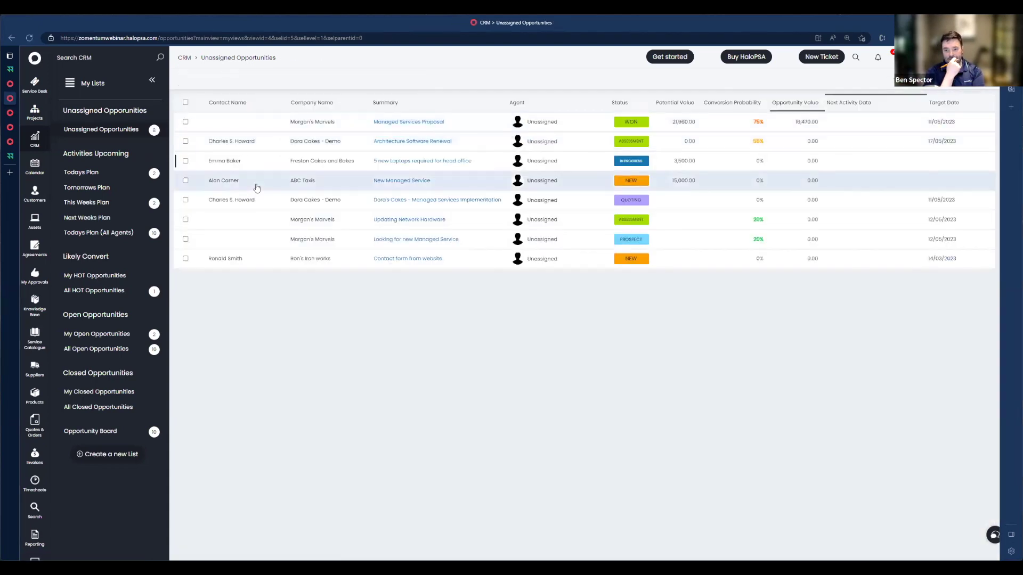
{"action": "left_click", "coordinate": [264, 223]}
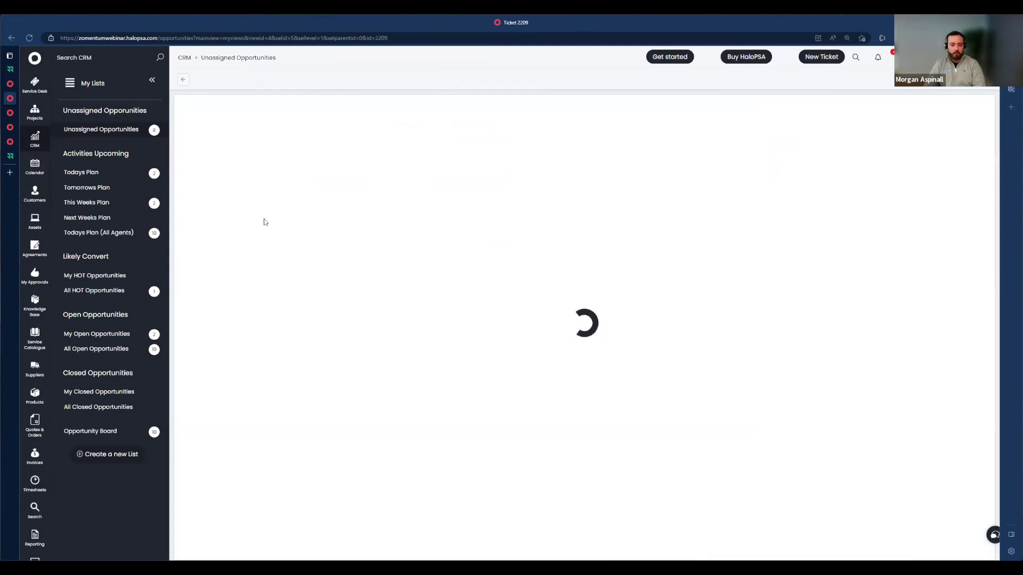
{"action": "left_click", "coordinate": [695, 145]}
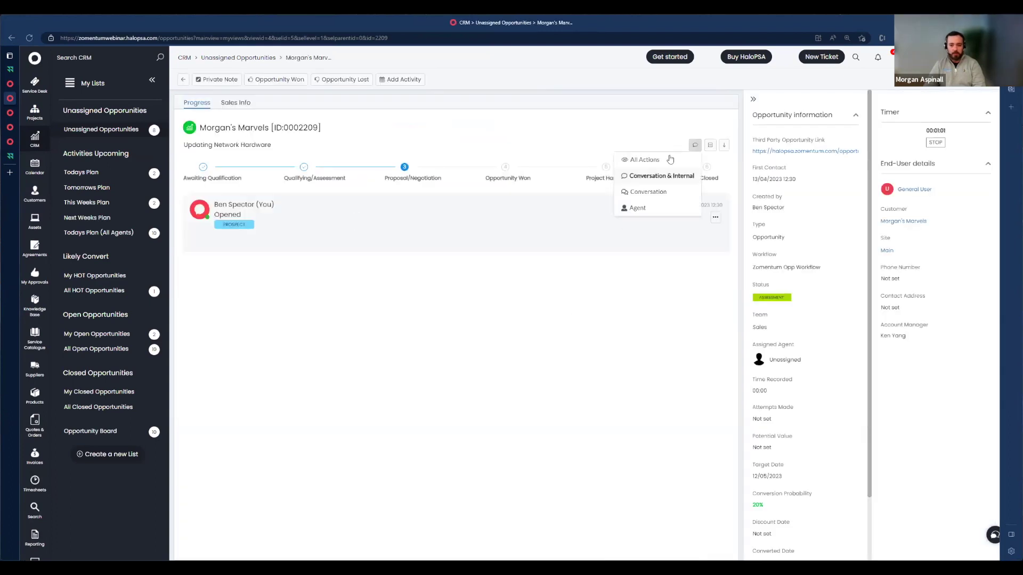
{"action": "left_click", "coordinate": [184, 81]}
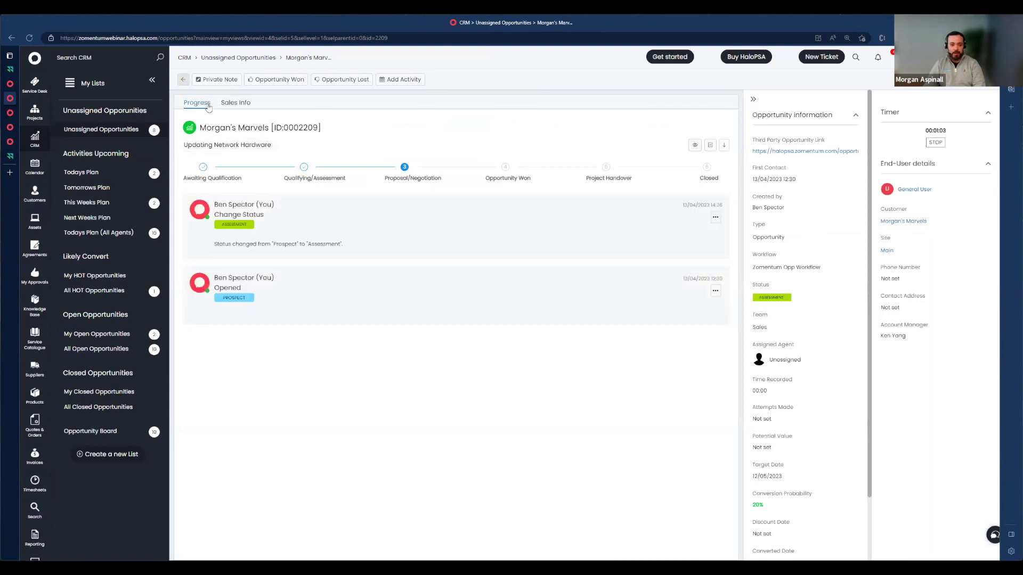
{"action": "left_click", "coordinate": [292, 126]}
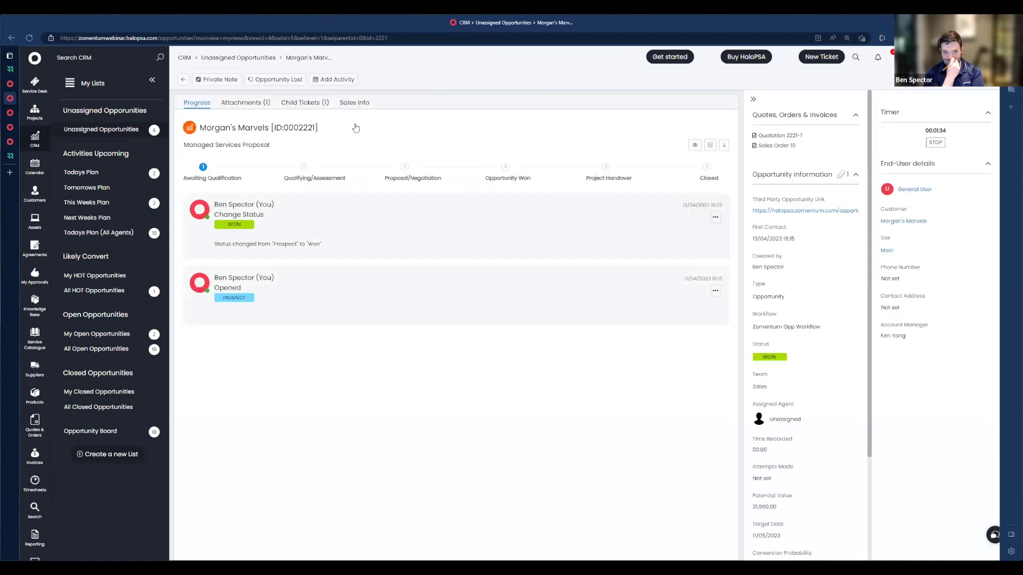
{"action": "key", "text": "alt+Left"}
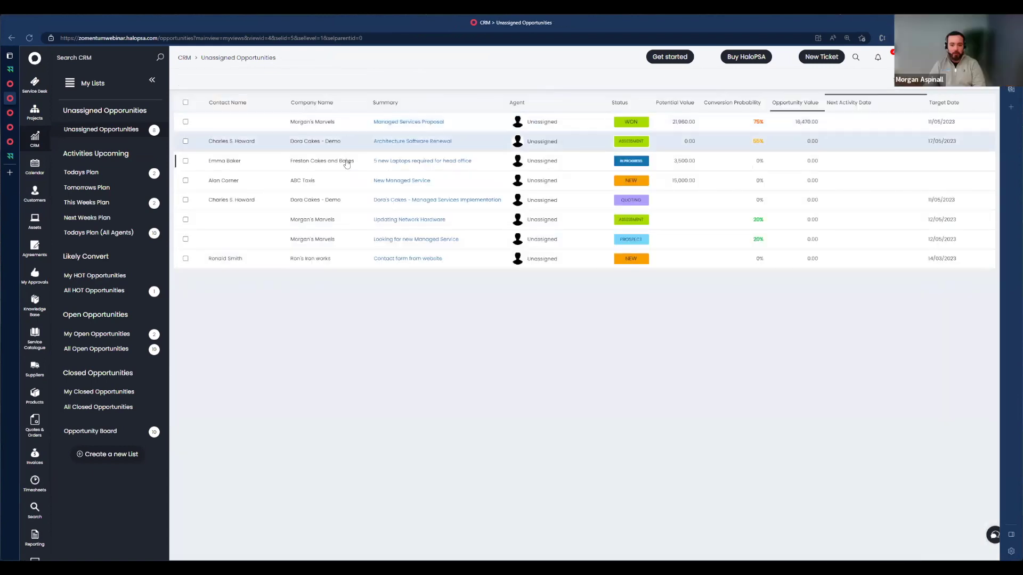
Open Dora's Cakes - Managed Services Implementation opportunity and examine its status-change entries, Pipeline Progression automation entries and pipeline stages.
{"action": "left_click", "coordinate": [341, 200]}
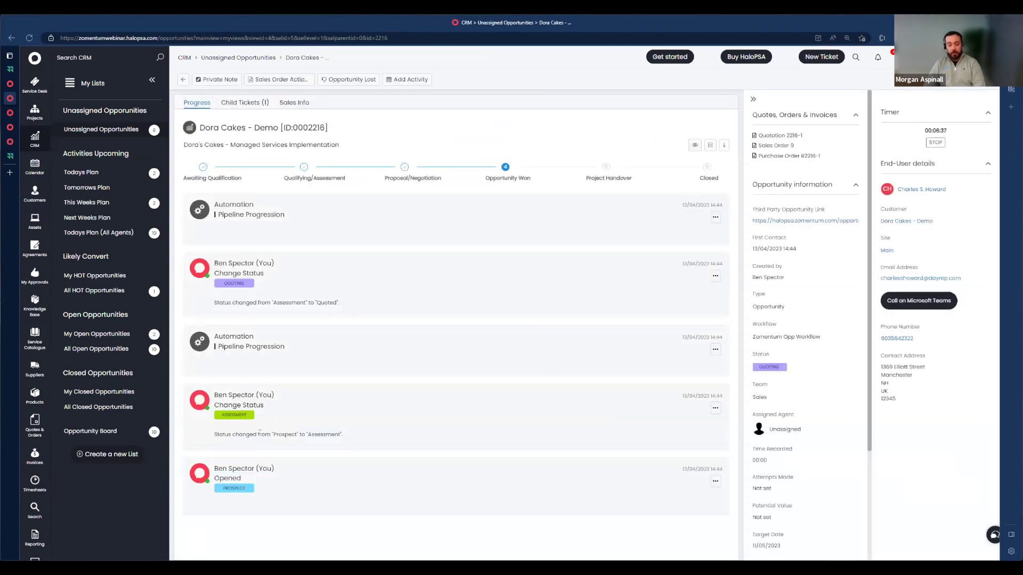
{"action": "left_click_drag", "start_coordinate": [215, 435], "coordinate": [347, 436]}
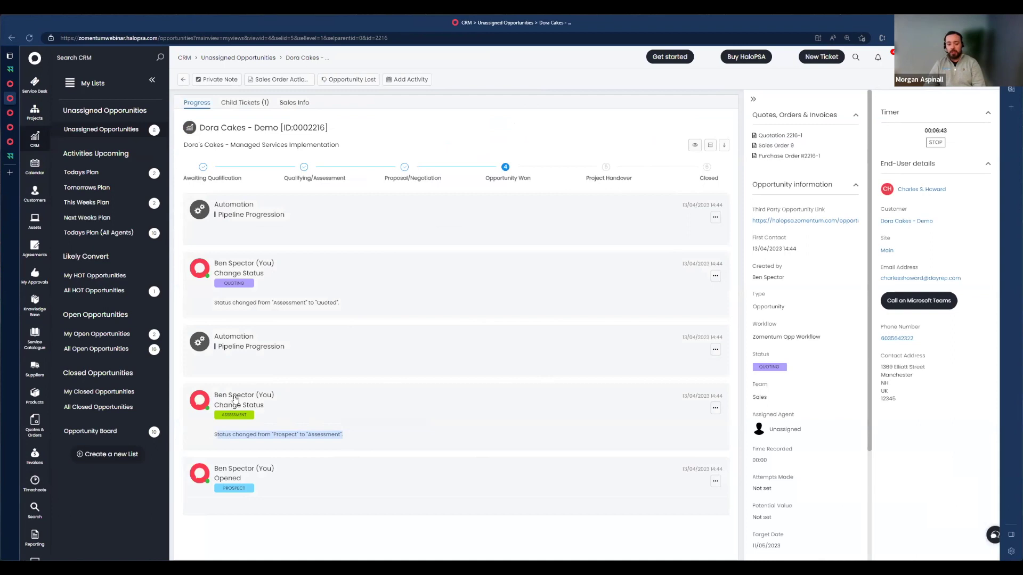
{"action": "left_click_drag", "start_coordinate": [215, 336], "coordinate": [285, 348]}
{"action": "left_click_drag", "start_coordinate": [232, 176], "coordinate": [521, 232]}
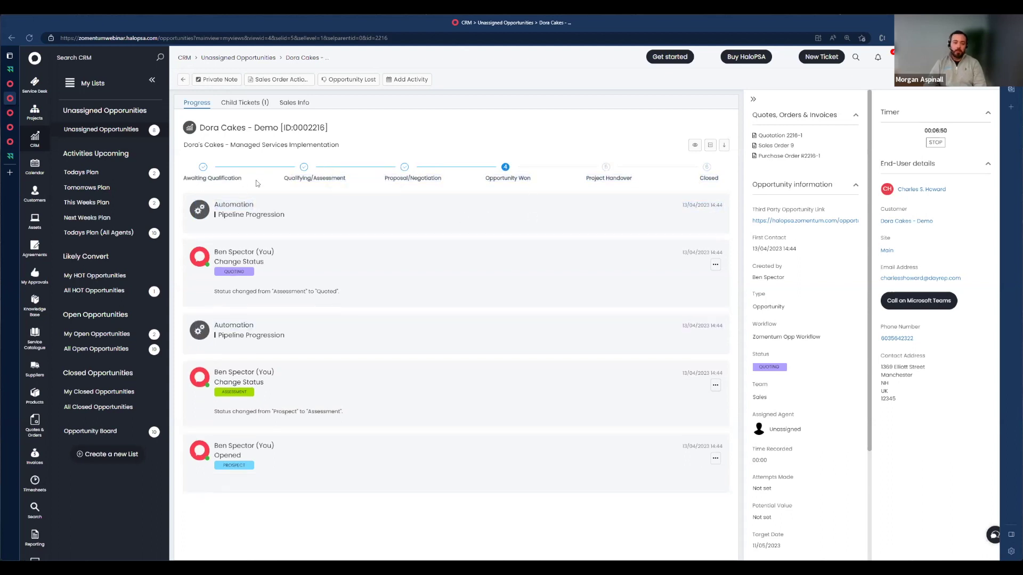